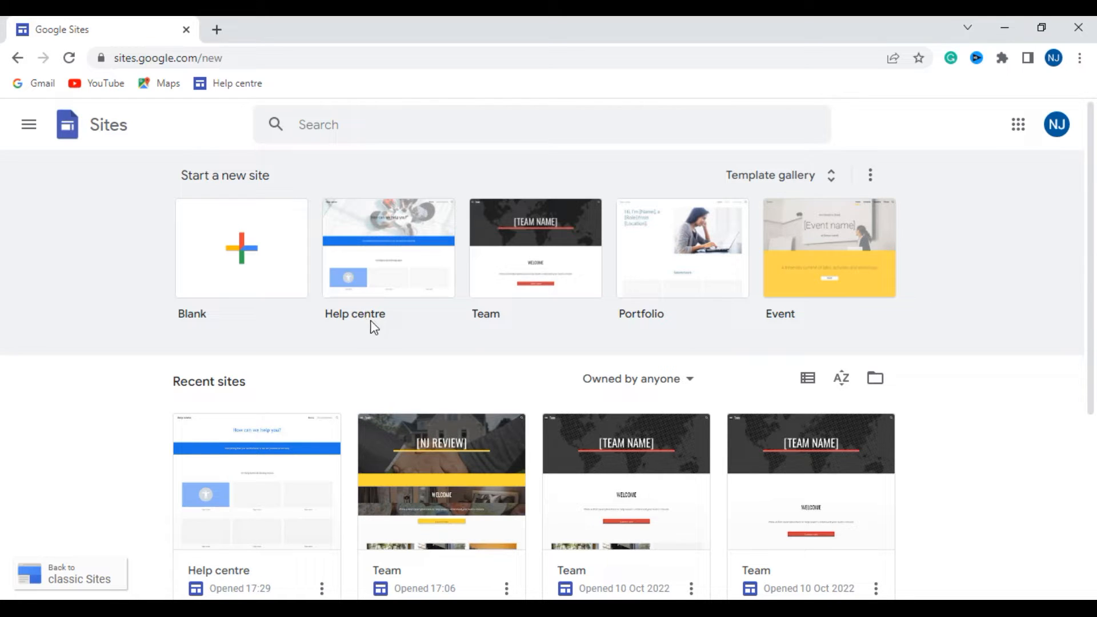
- Create a new site from the Help centre template and look through its home page from header to contact section
left_click(400, 277)
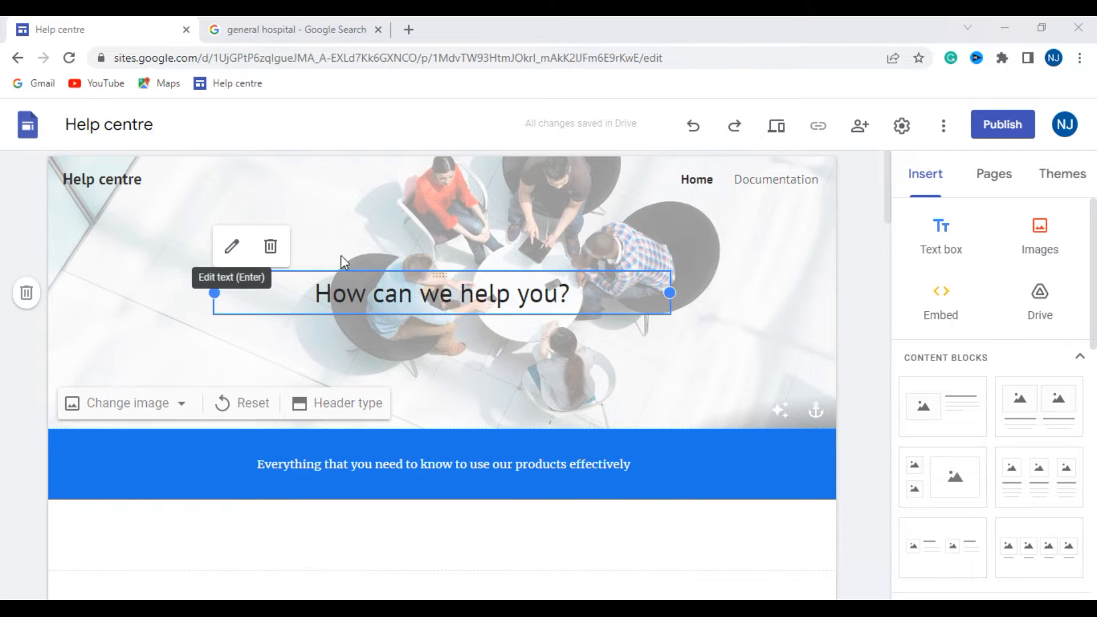
scroll(709, 346, "down", 4)
scroll(708, 346, "down", 7)
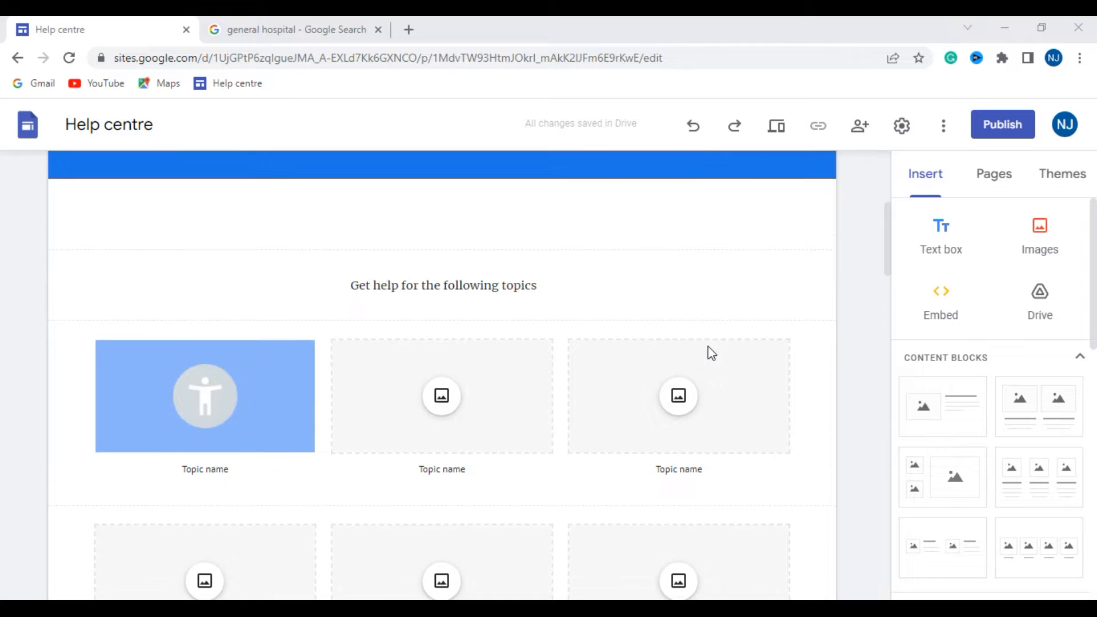
scroll(694, 359, "down", 12)
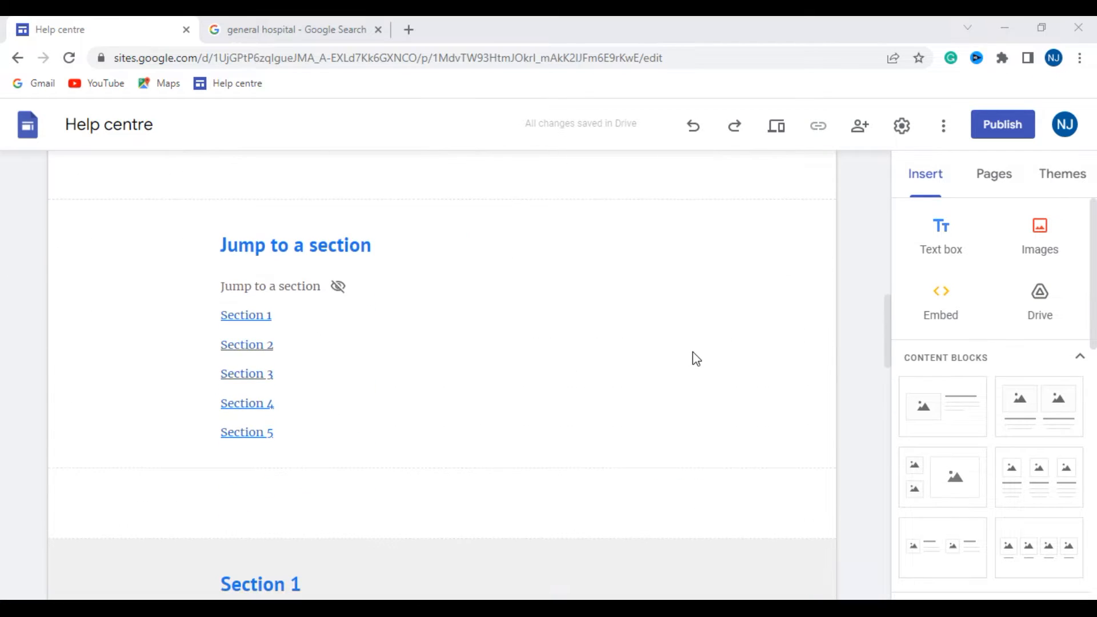
scroll(688, 372, "down", 15)
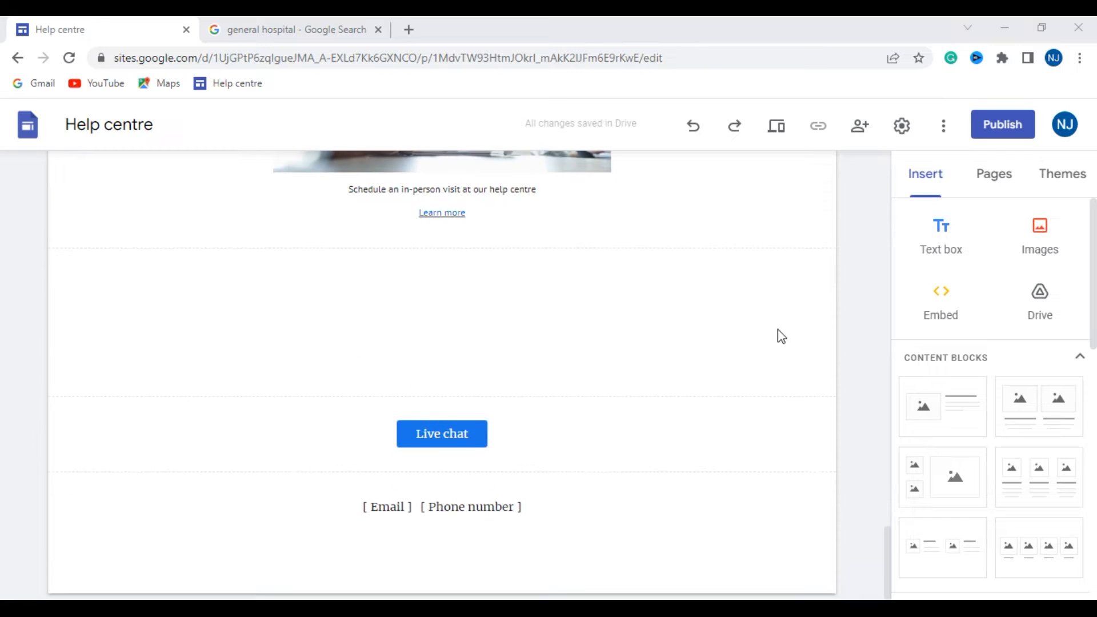
scroll(762, 309, "up", 20)
scroll(762, 309, "up", 3)
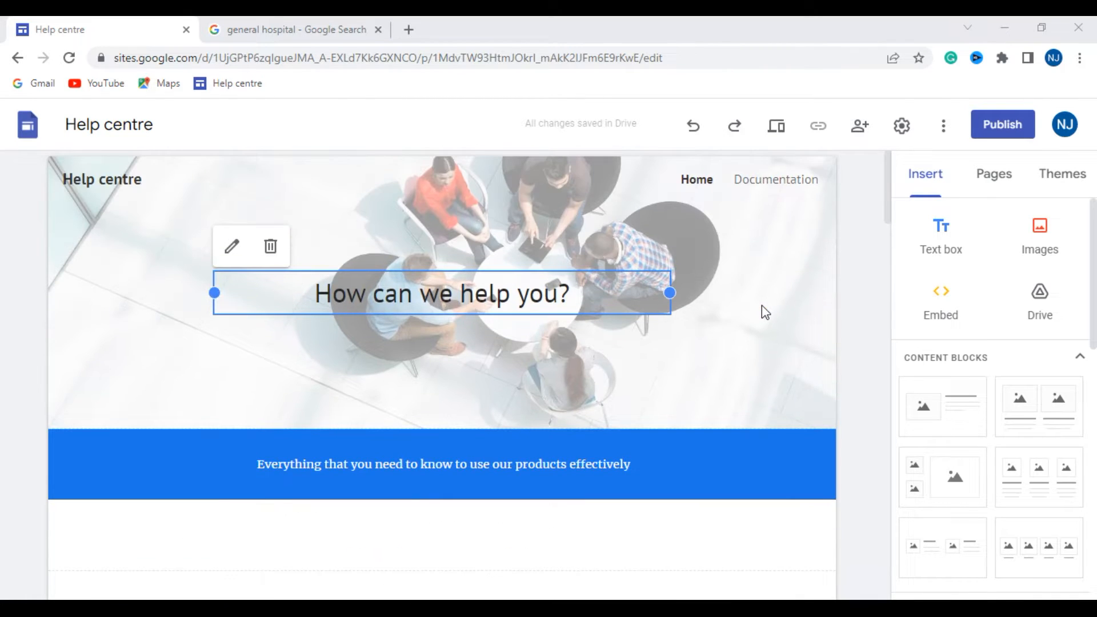
- Try the Large banner, Banner and Title only header types, and set the home page header to Cover
mouse_move(592, 343)
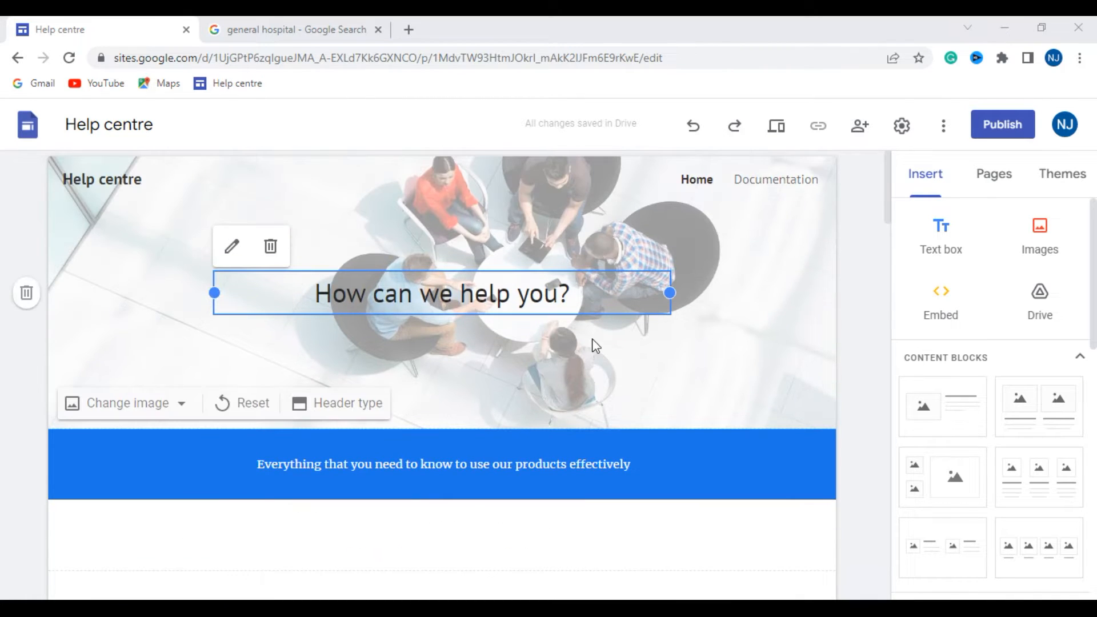
left_click(181, 405)
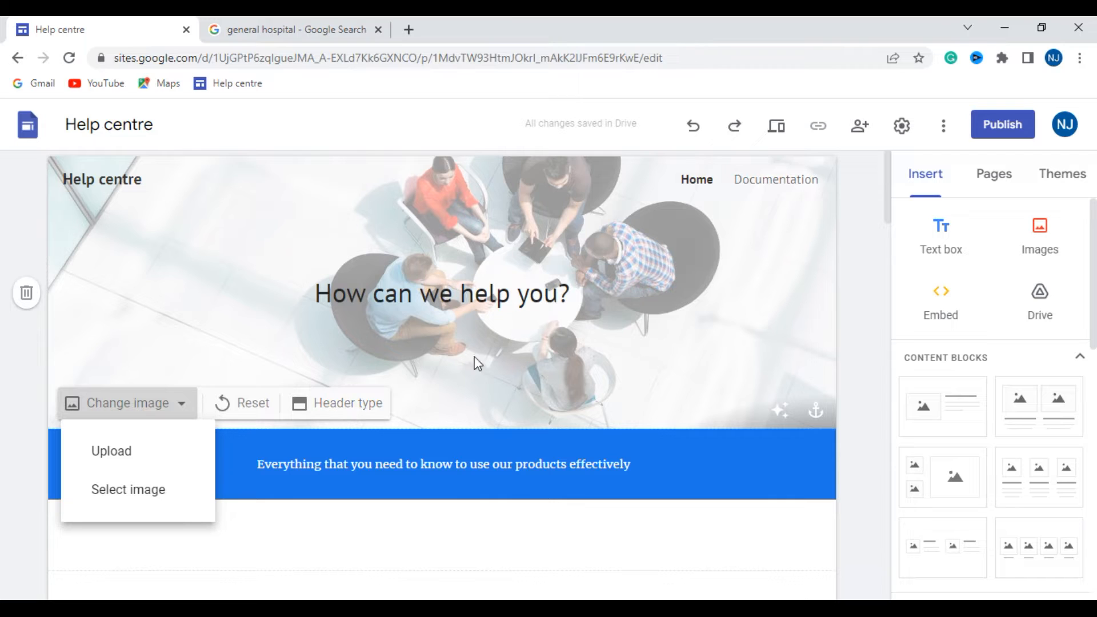
left_click(340, 405)
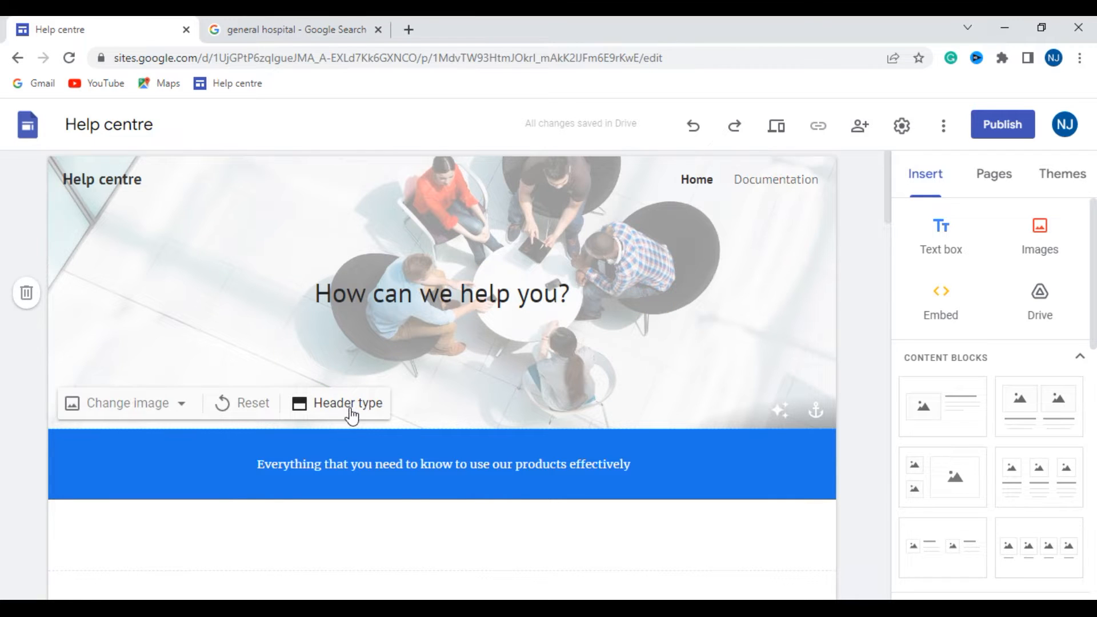
left_click(351, 415)
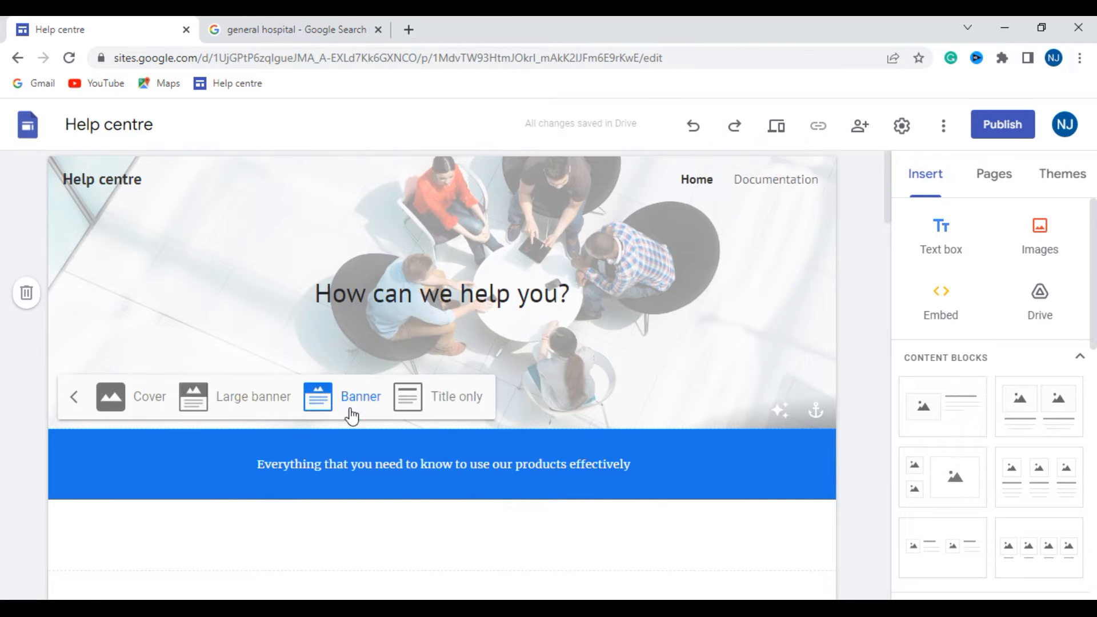
left_click(127, 404)
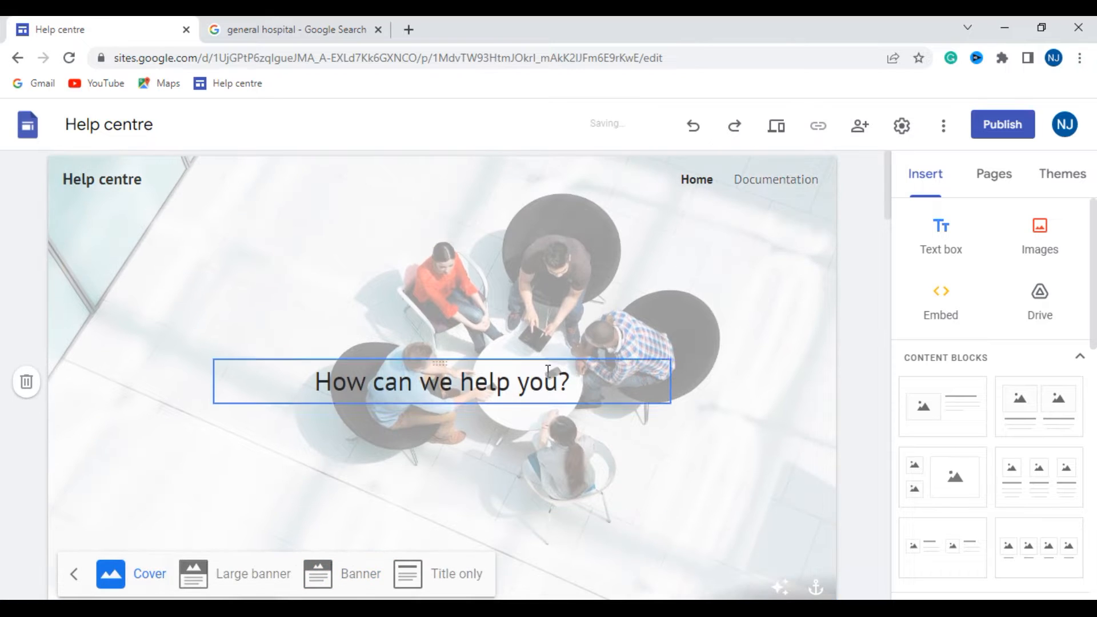
left_click(234, 575)
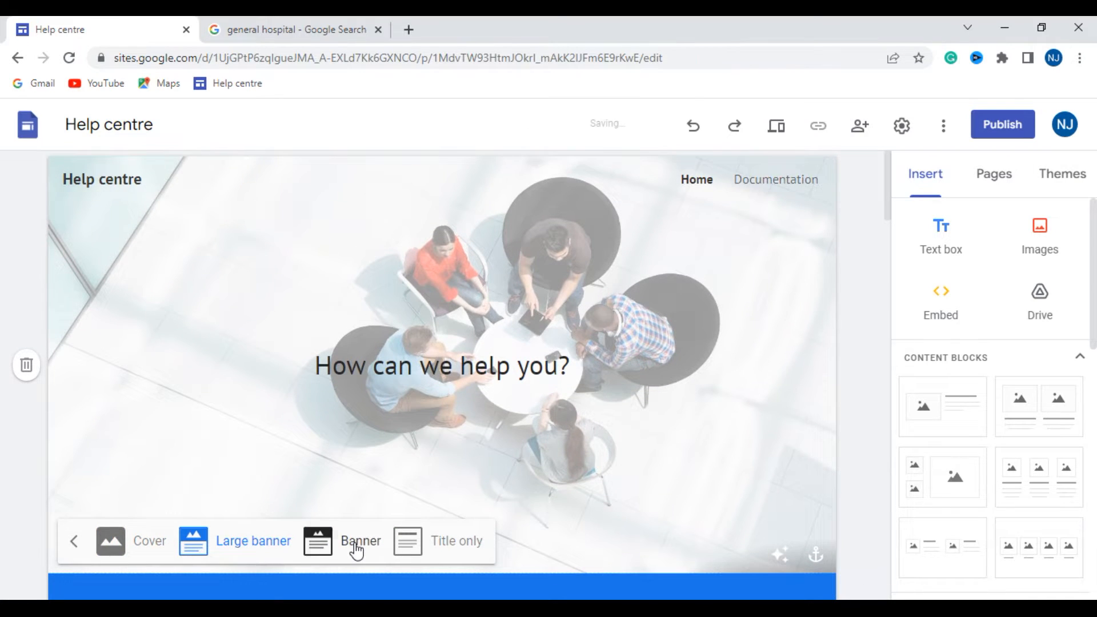
left_click(357, 549)
left_click(452, 402)
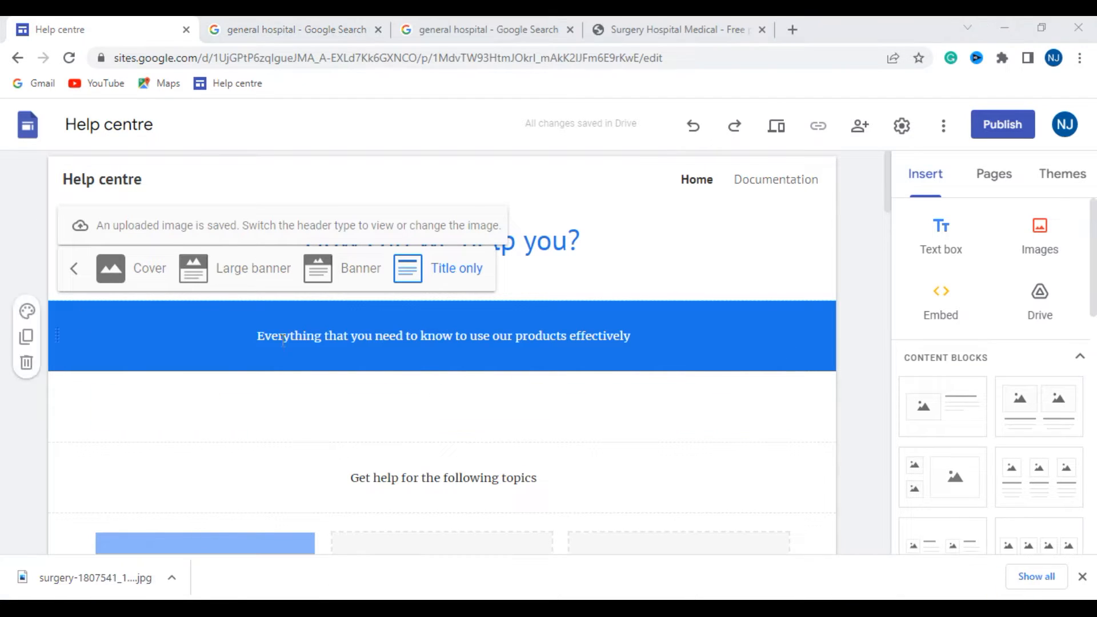
left_click(132, 278)
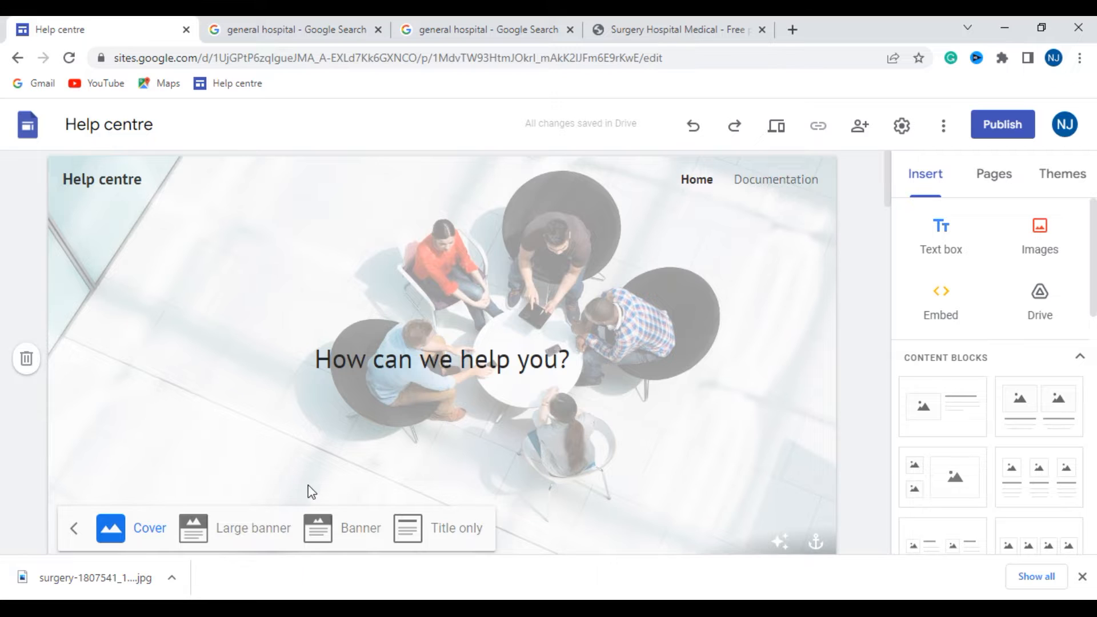
- Replace the header background by uploading the image surgery-1807541_1920 from the Downloads folder
left_click(482, 394)
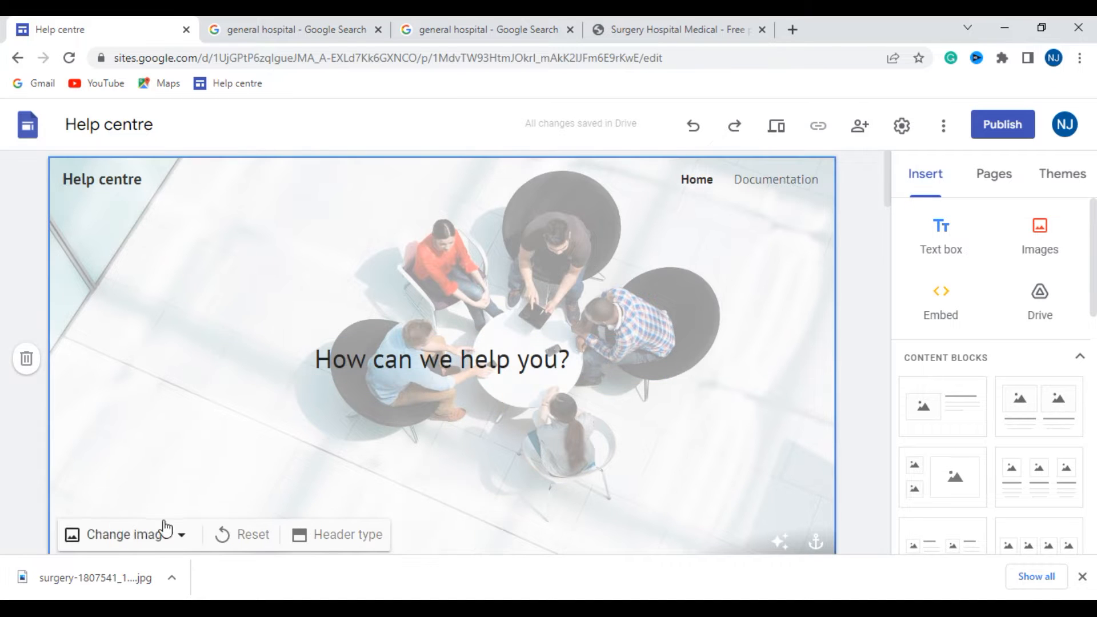
left_click(180, 538)
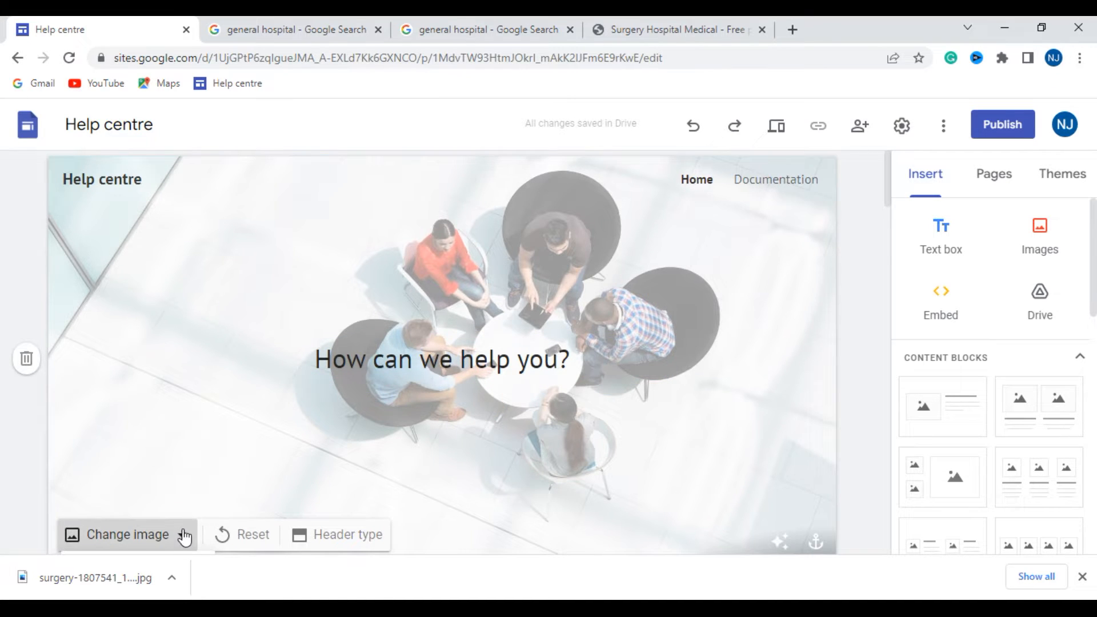
scroll(189, 457, "down", 4)
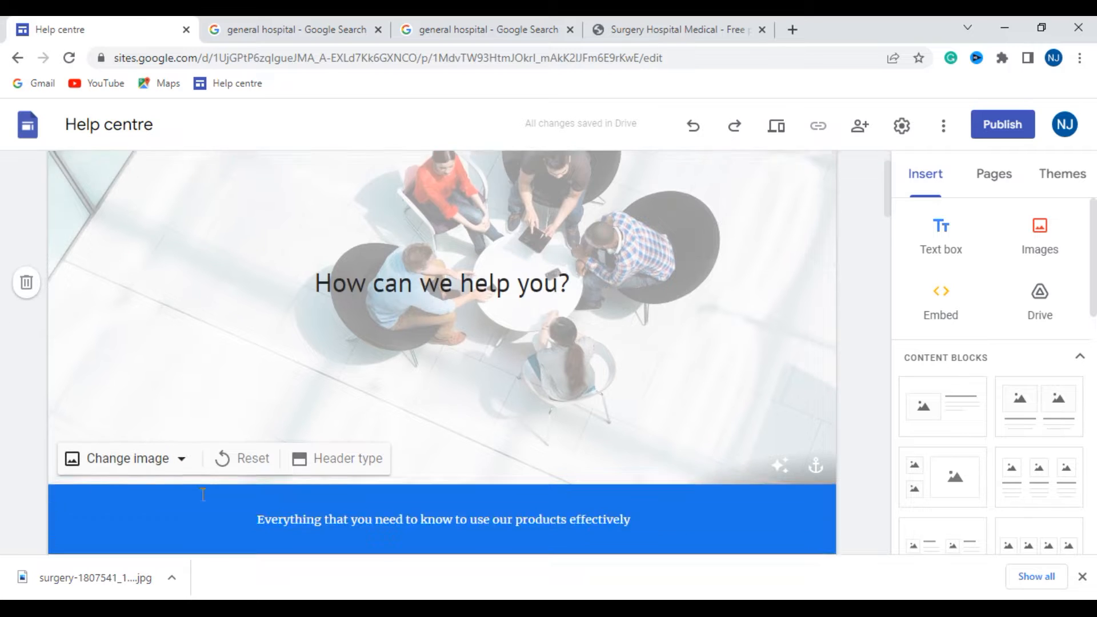
left_click(181, 294)
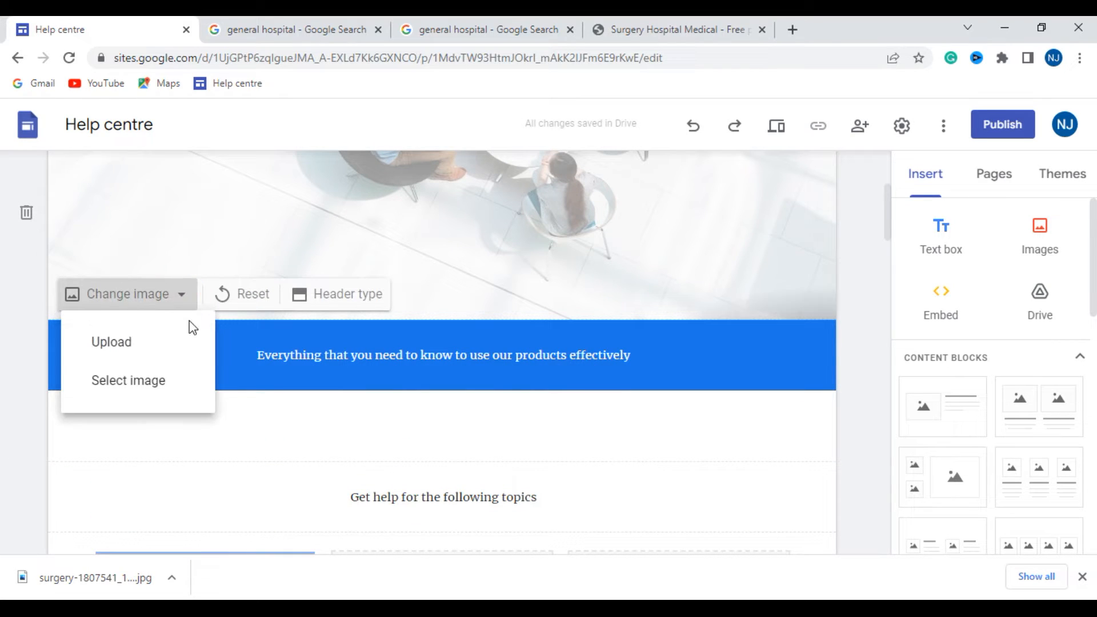
left_click(164, 347)
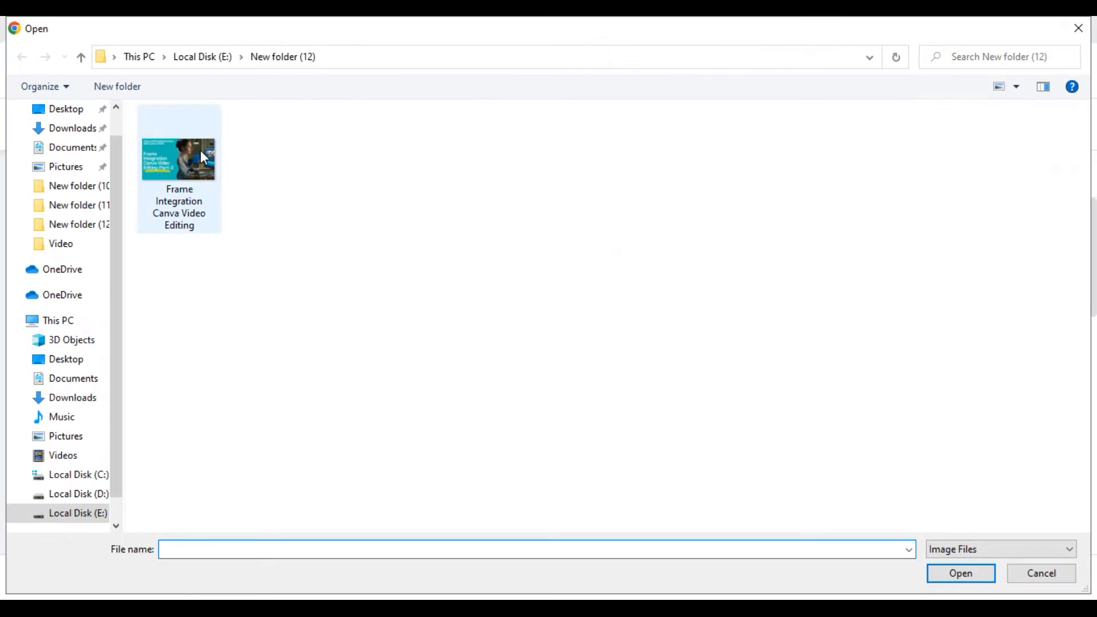
left_click(73, 130)
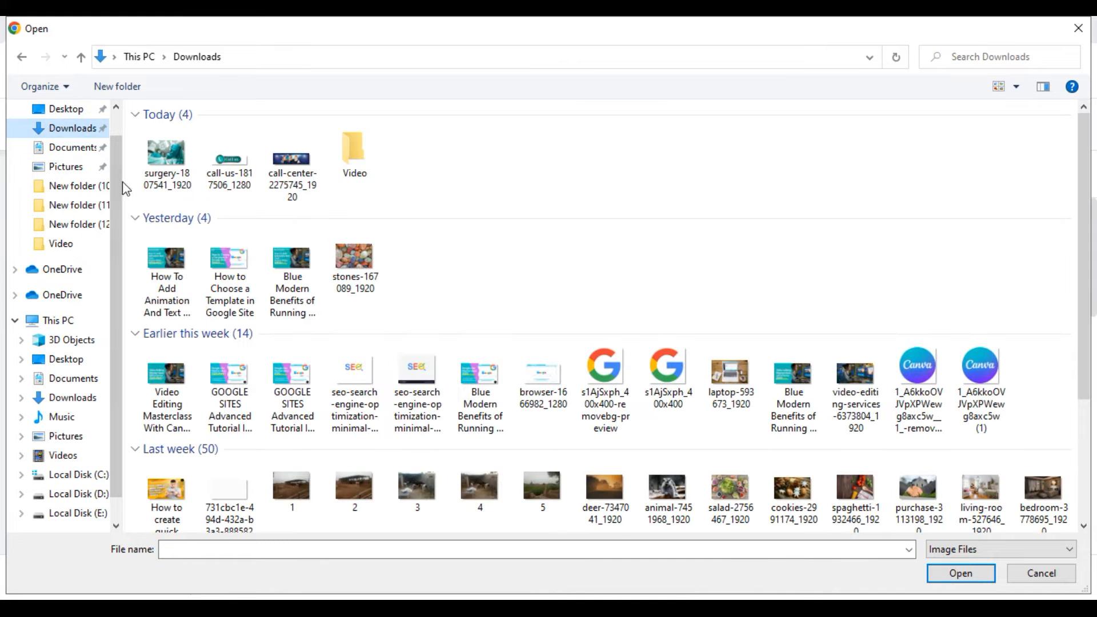
left_click(165, 189)
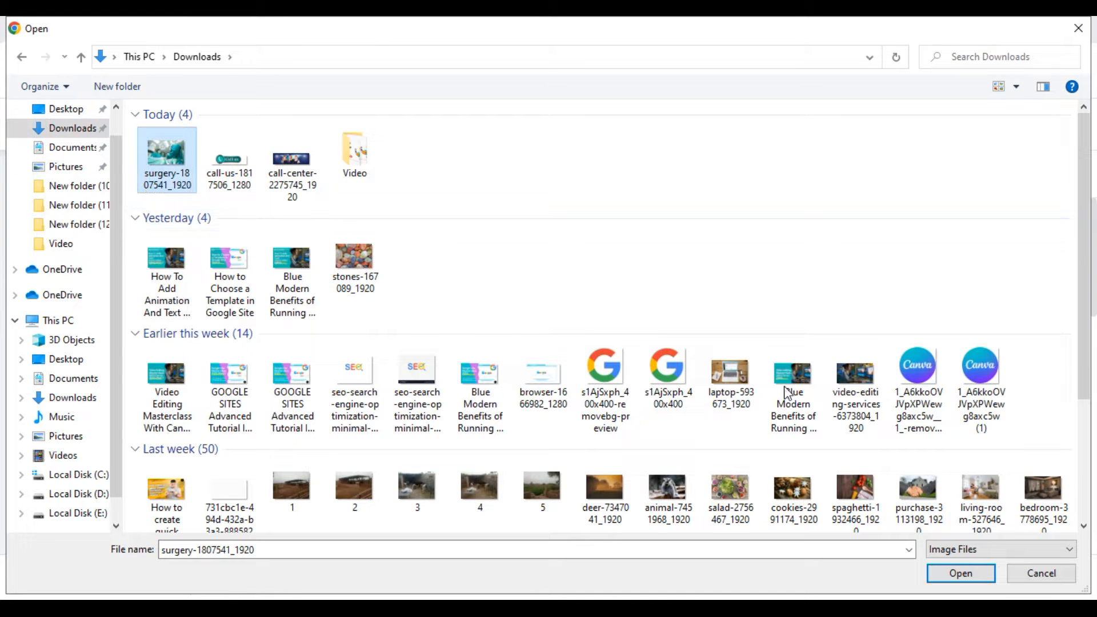
left_click(978, 574)
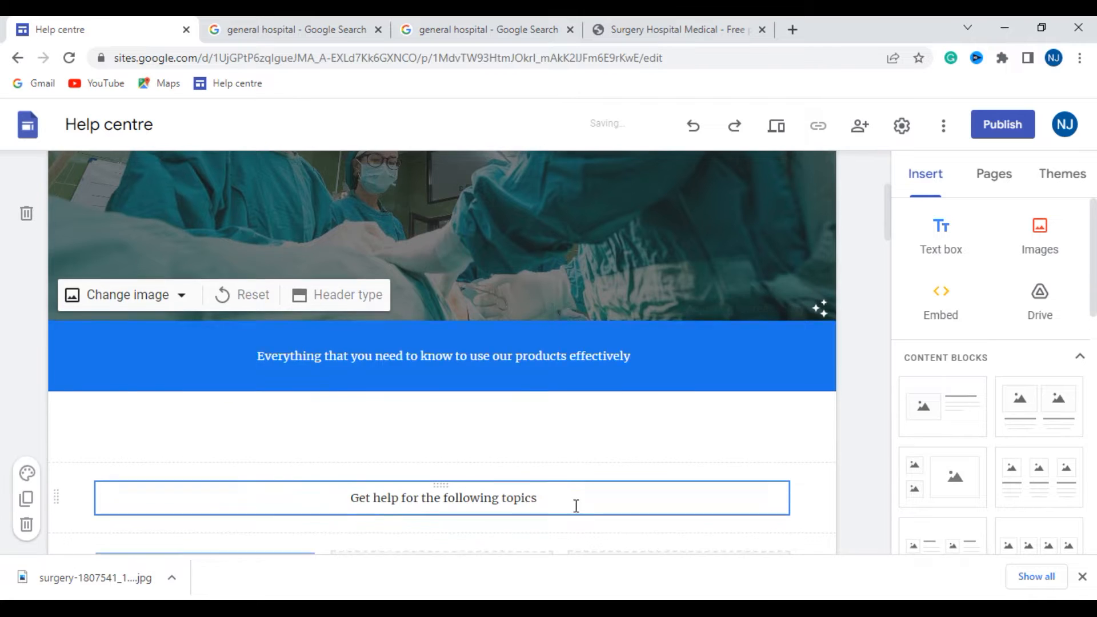
- Clear the heading text "How can we help you?" in the page header
scroll(578, 507, "up", 1)
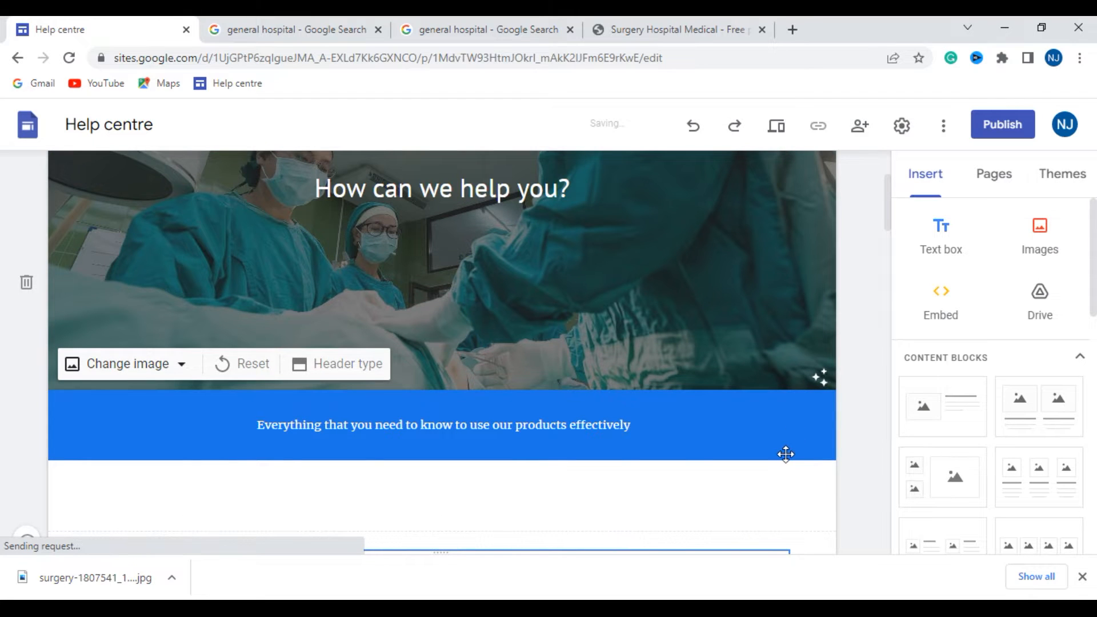
scroll(850, 267, "up", 3)
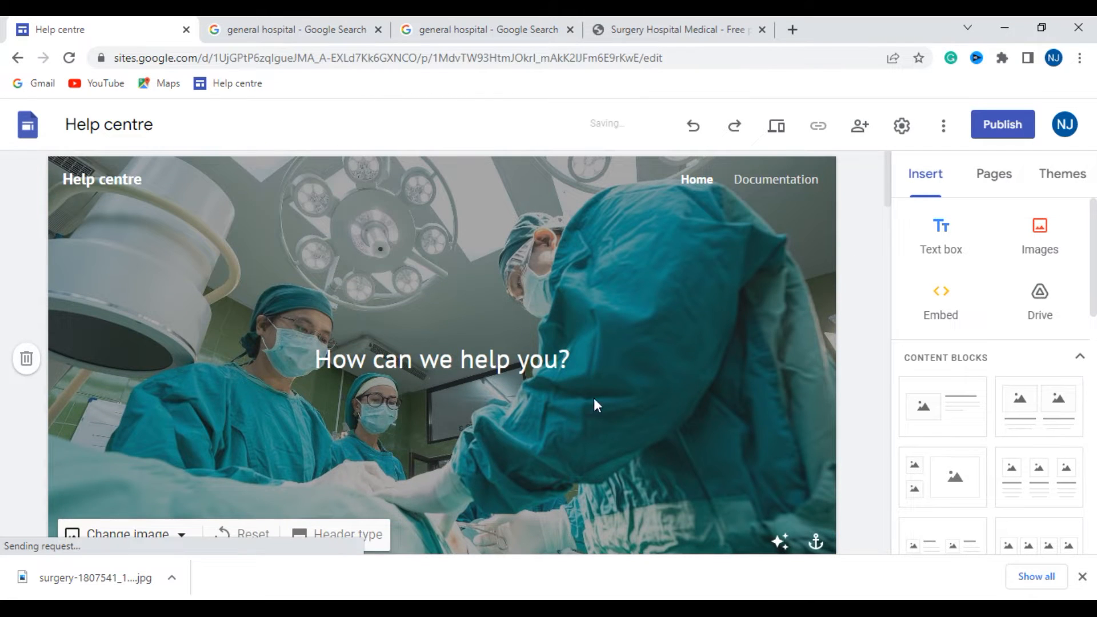
left_click(558, 362)
left_click(578, 355)
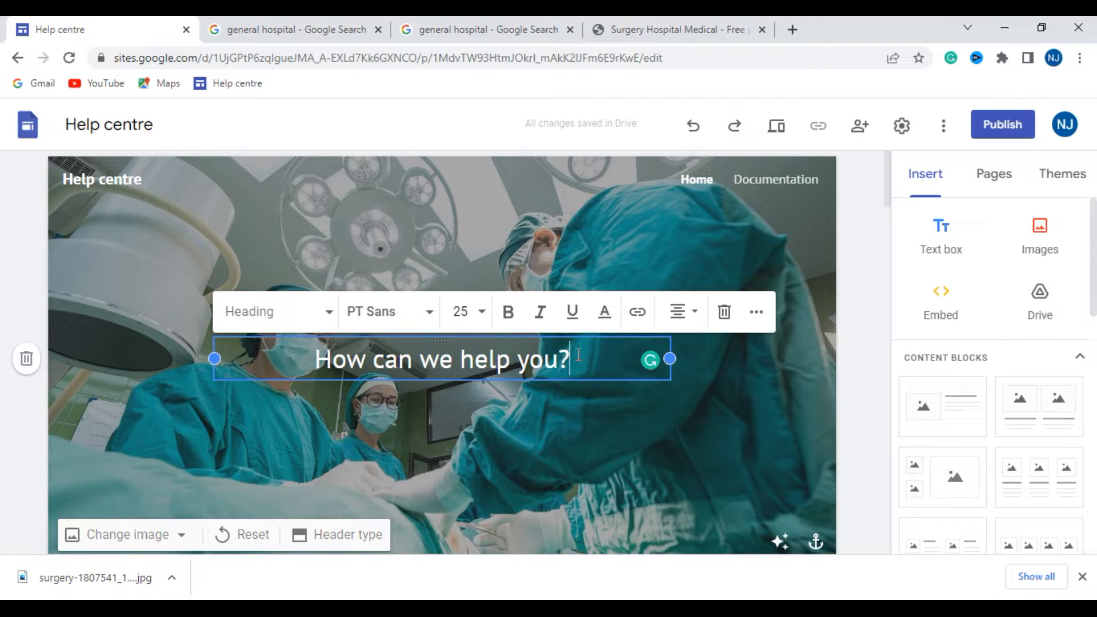
key("BackSpace")
key("BackSpace")
key("BackSpace")
key("BackSpace")
key("BackSpace")
key("BackSpace")
key("BackSpace")
key("BackSpace")
key("BackSpace")
key("BackSpace")
key("BackSpace")
key("BackSpace")
key("BackSpace")
key("BackSpace")
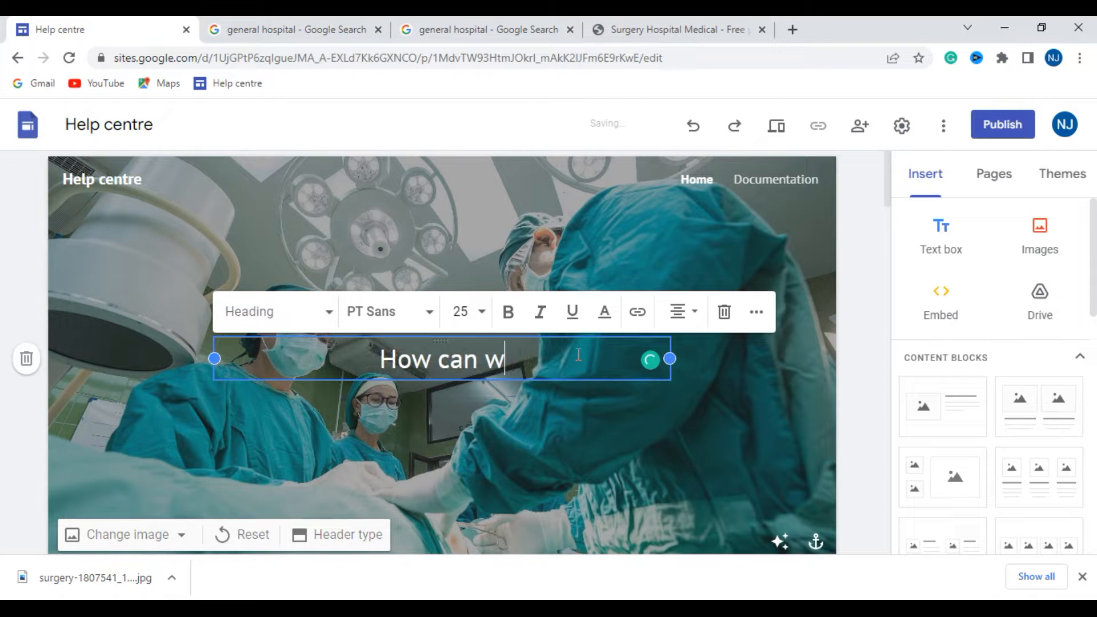
key("BackSpace")
key("BackSpace")
key("BackSpace")
key("BackSpace")
key("BackSpace")
key("BackSpace")
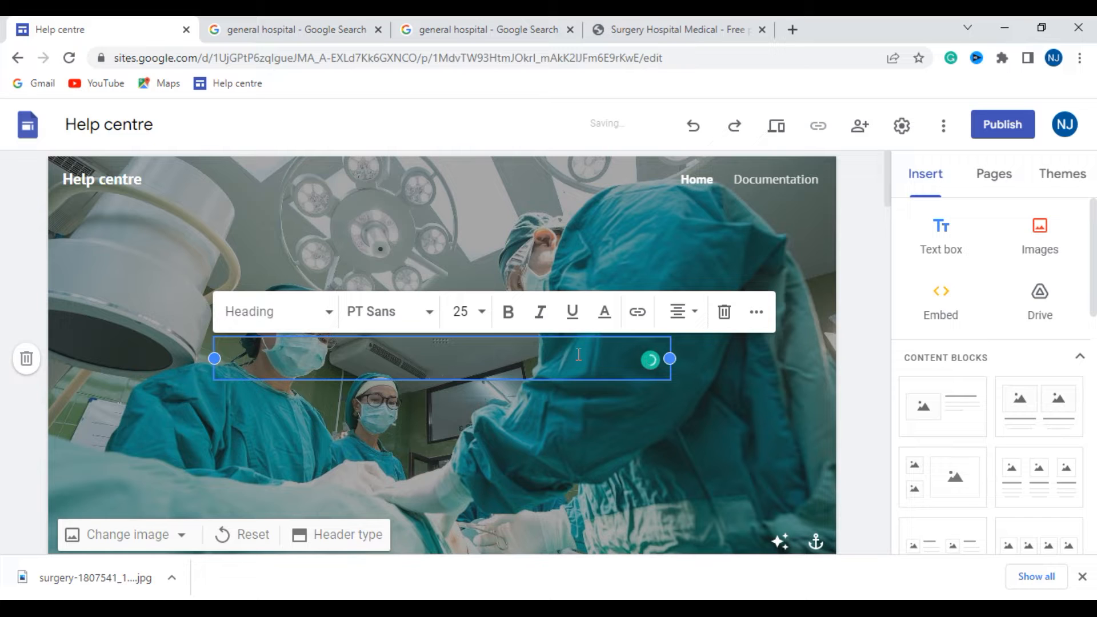
type("hospital")
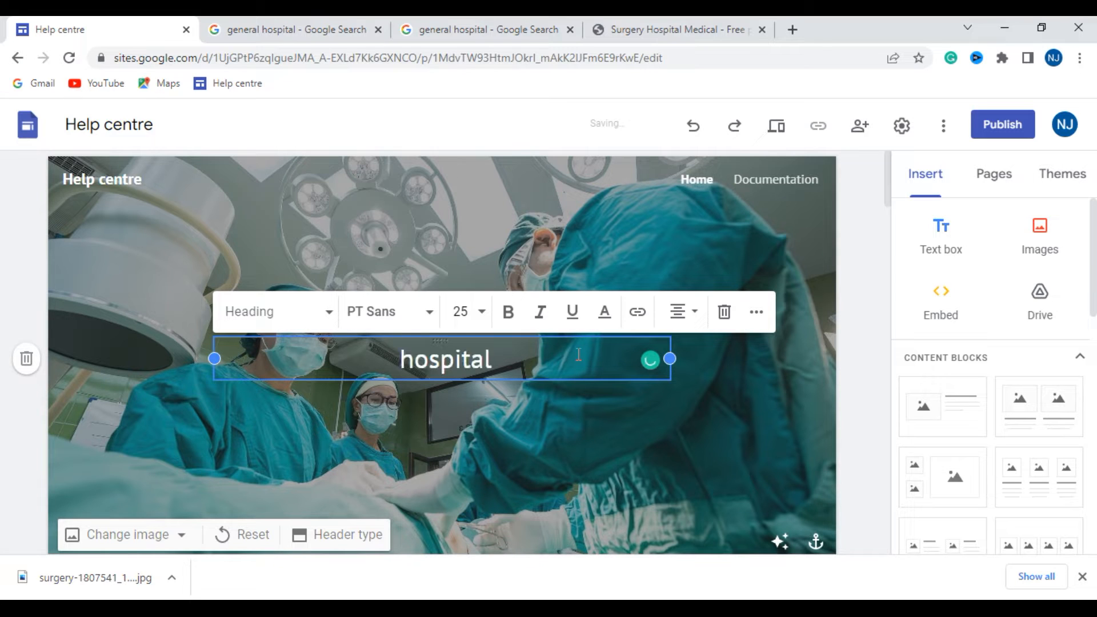
key("BackSpace")
key("BackSpace")
key("BackSpace")
key("BackSpace")
key("BackSpace")
key("BackSpace")
key("BackSpace")
key("BackSpace")
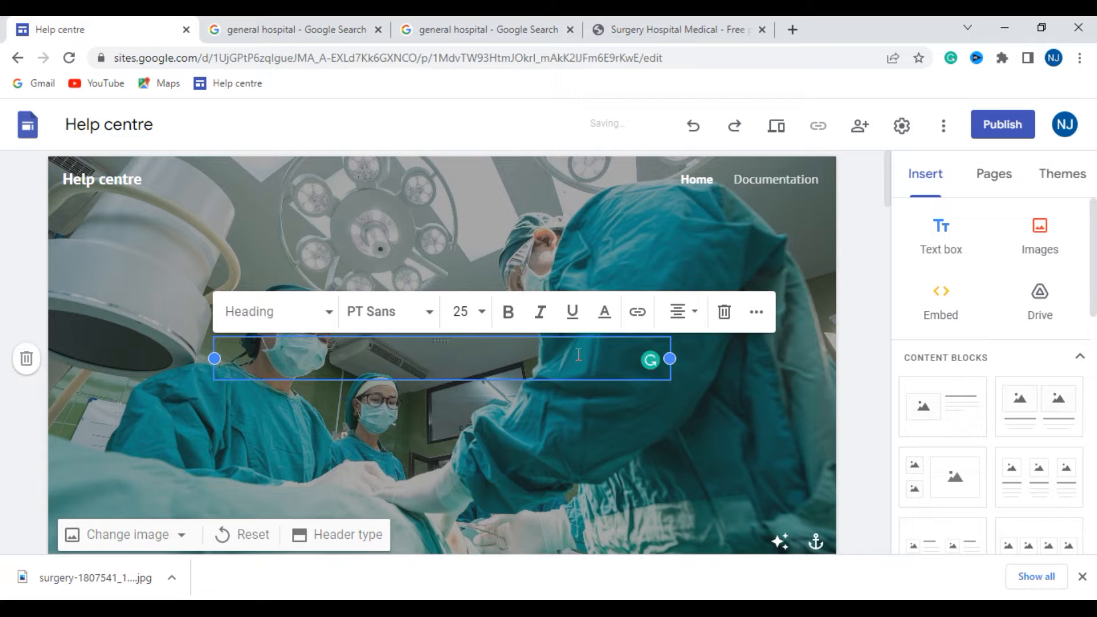
- Enter "General Hospital Help Center" as the header's heading text
left_click(1009, 577)
type("General Hospital")
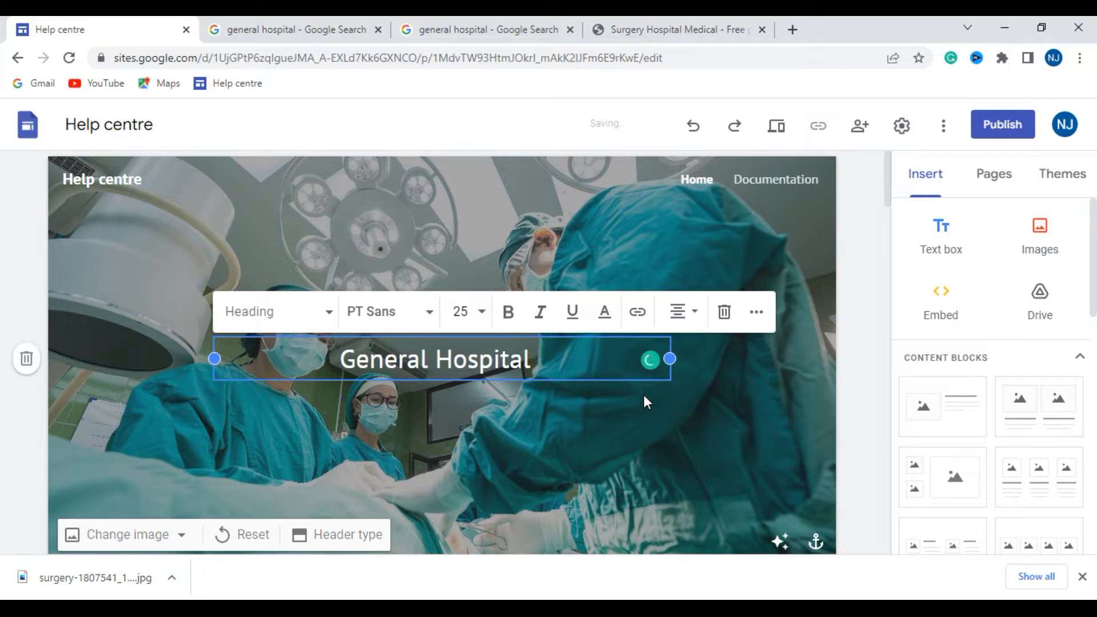
type("h")
key("BackSpace")
type("Help Cent")
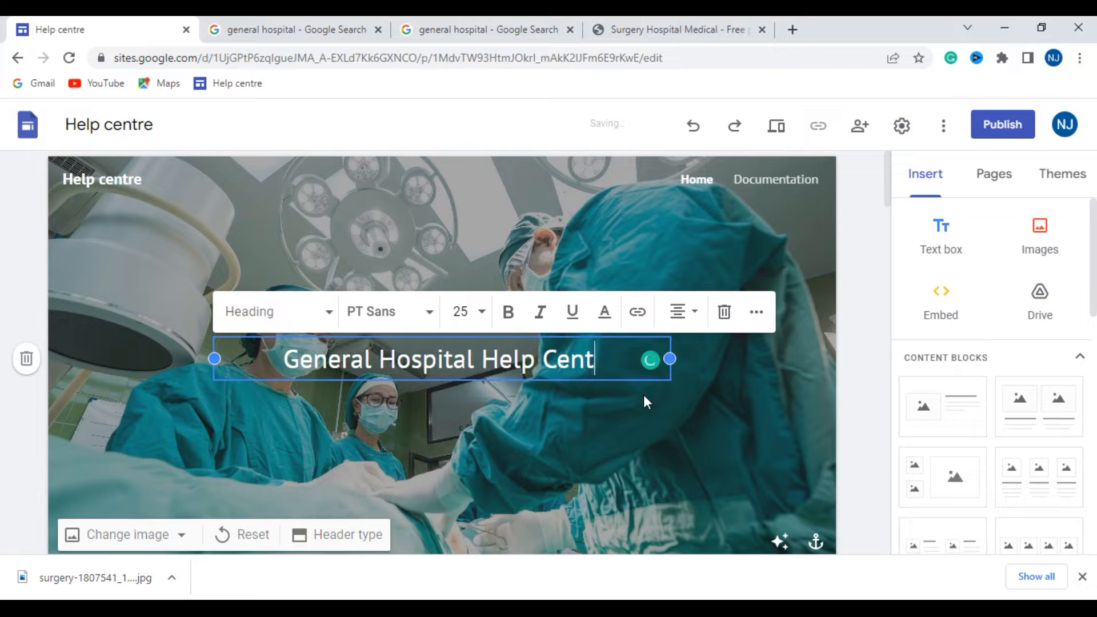
type("er")
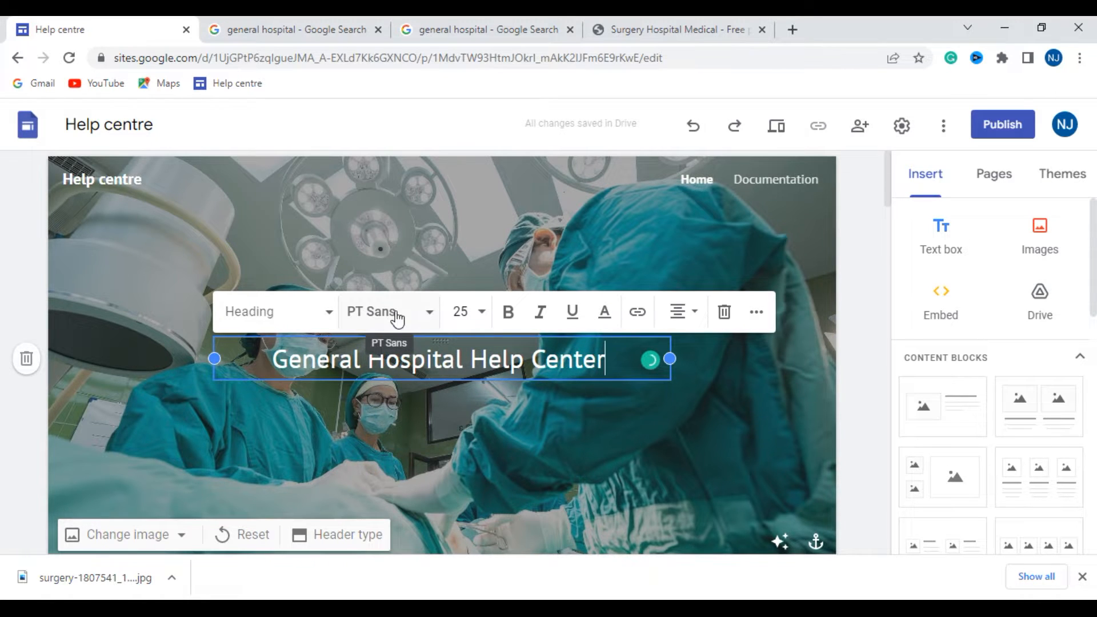
- Try to set the header heading's font to Arial
left_click(424, 316)
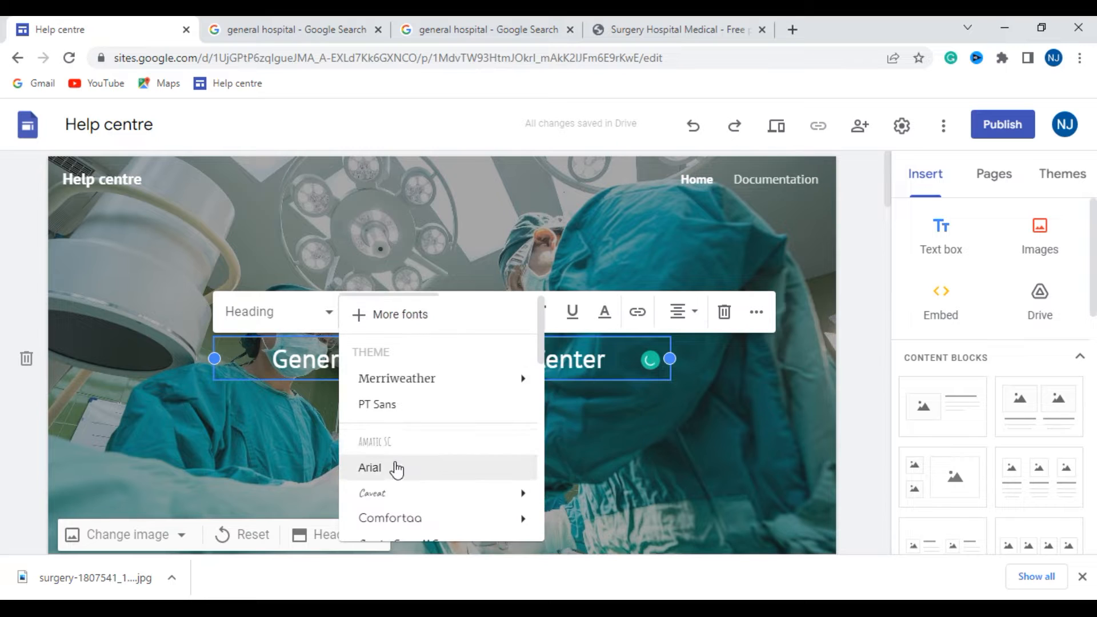
scroll(392, 468, "down", 3)
scroll(417, 466, "down", 3)
scroll(416, 457, "up", 5)
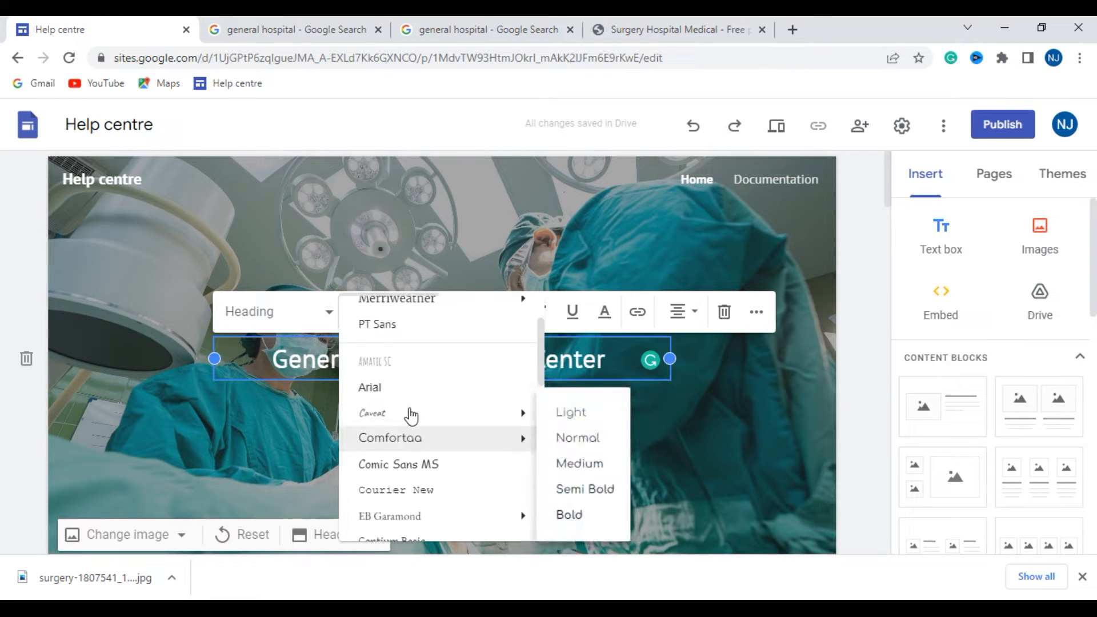
left_click(420, 386)
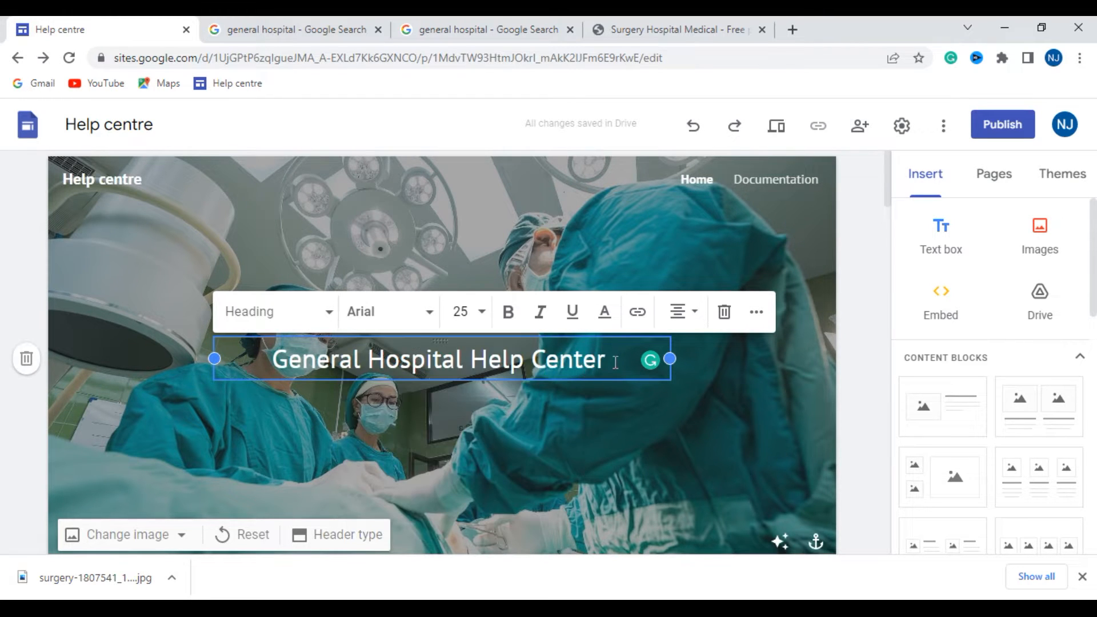
- Format the header heading "General Hospital Help Center" as bold Arial at size 60
left_click_drag(615, 364, 257, 371)
left_click(427, 313)
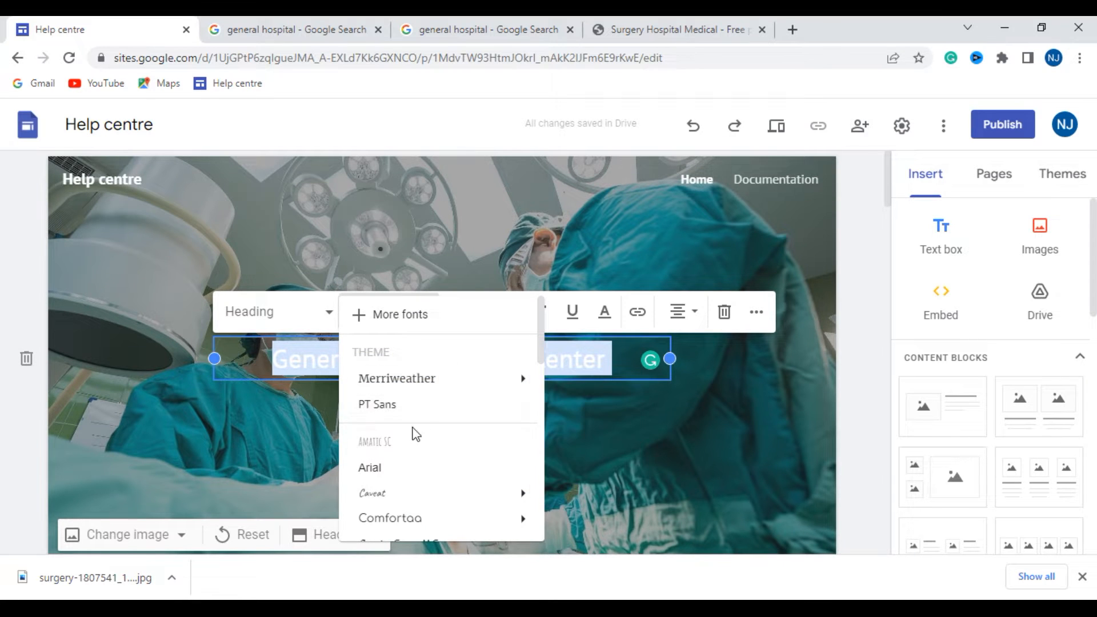
left_click(388, 466)
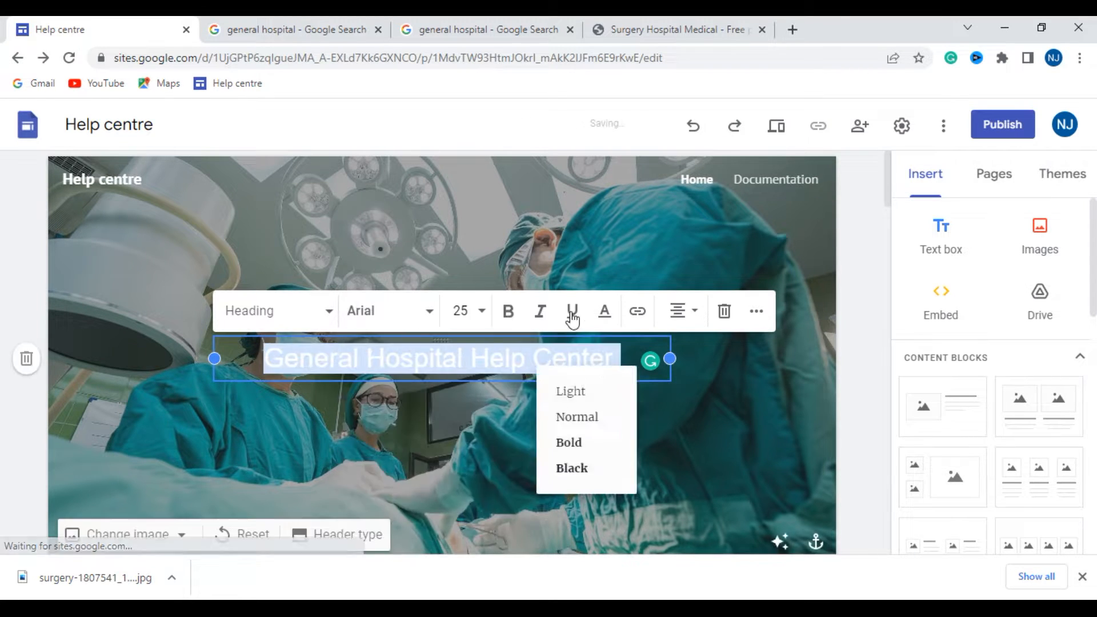
left_click(517, 316)
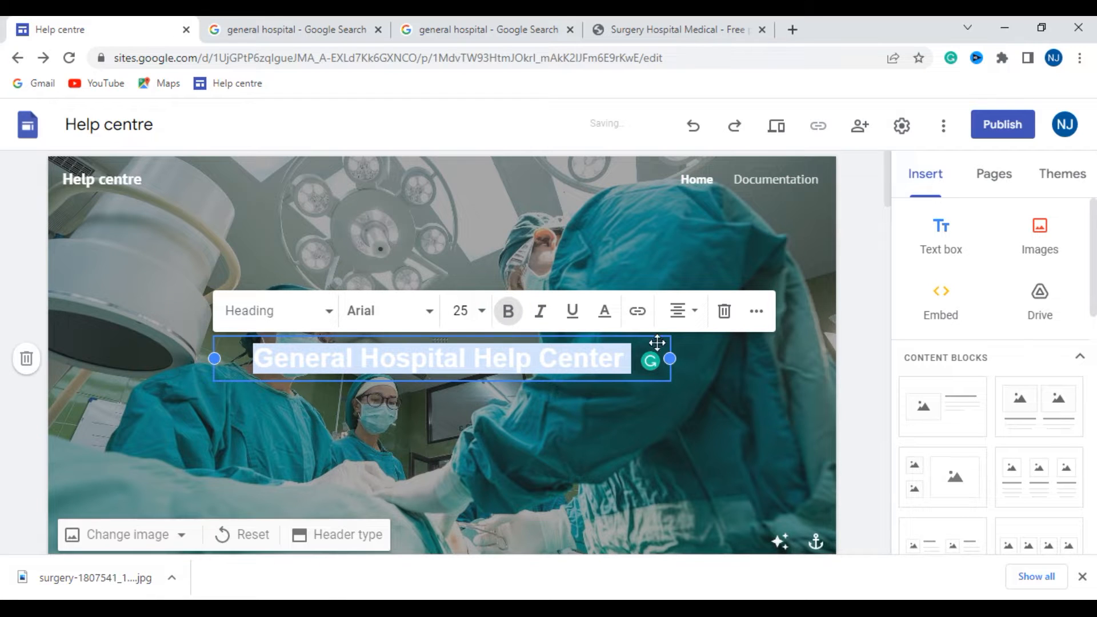
left_click(461, 311)
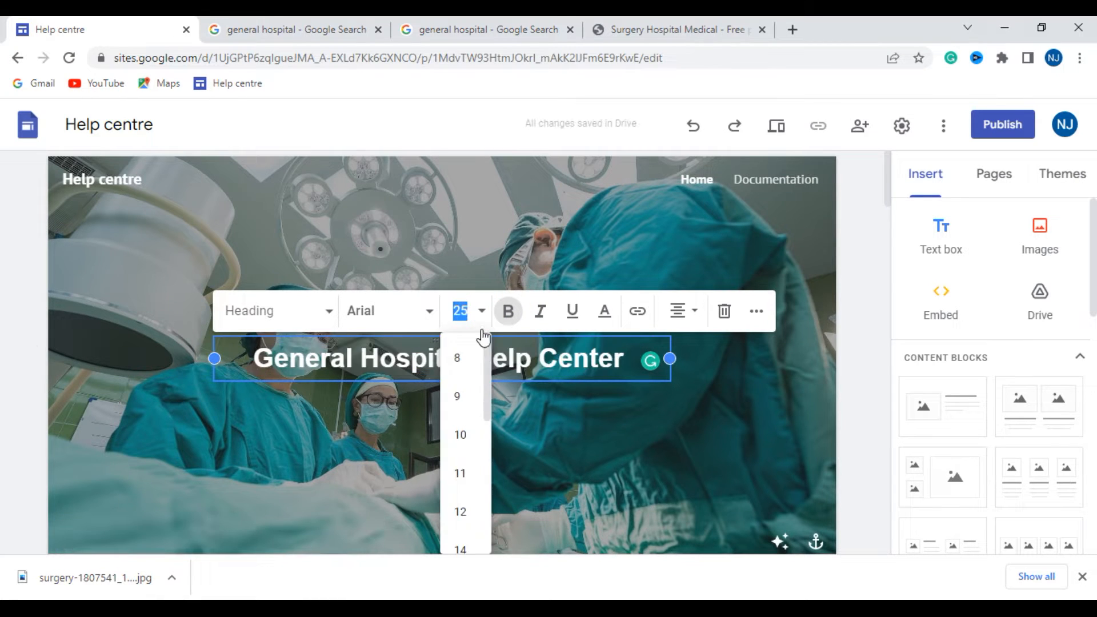
scroll(457, 472, "down", 3)
left_click(458, 467)
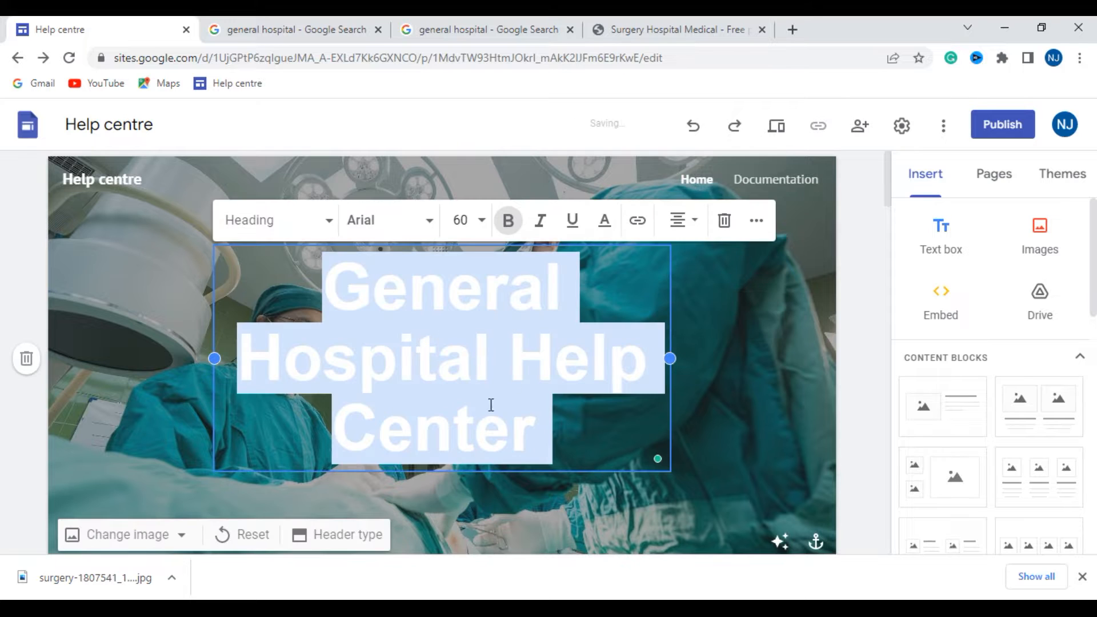
- Widen the heading's text box on both sides so the title fits on two lines
left_click_drag(671, 358, 790, 360)
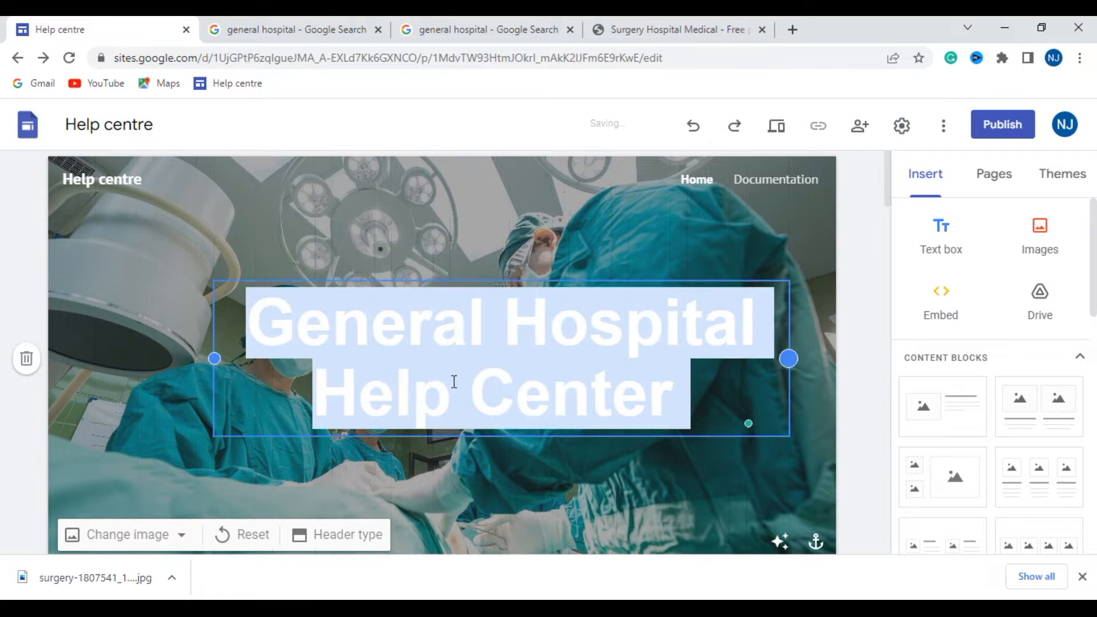
left_click_drag(216, 359, 155, 358)
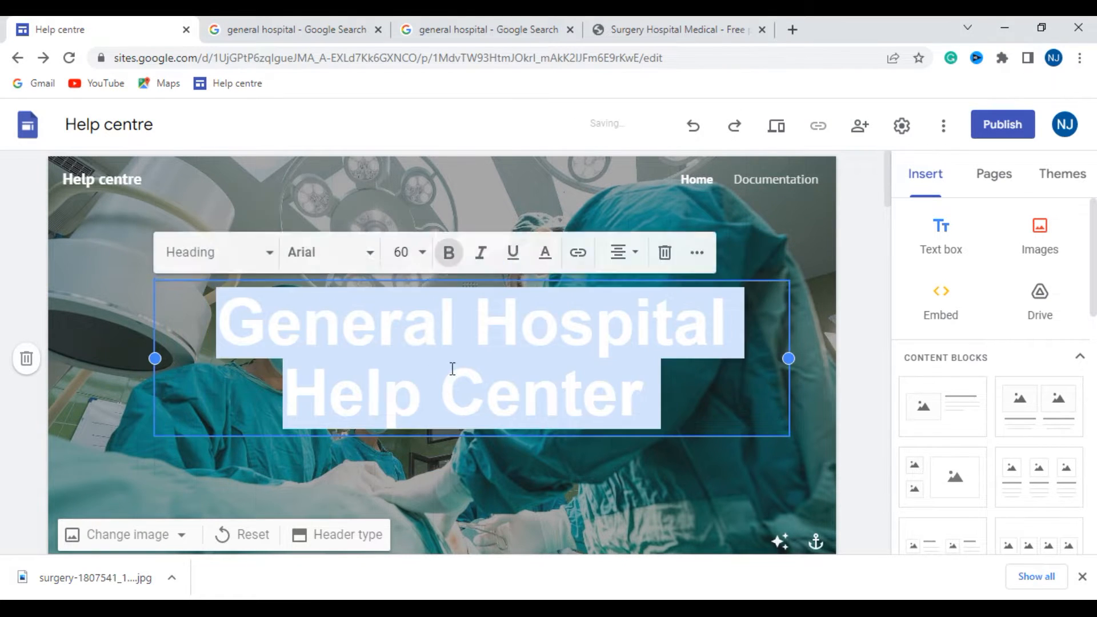
left_click(520, 197)
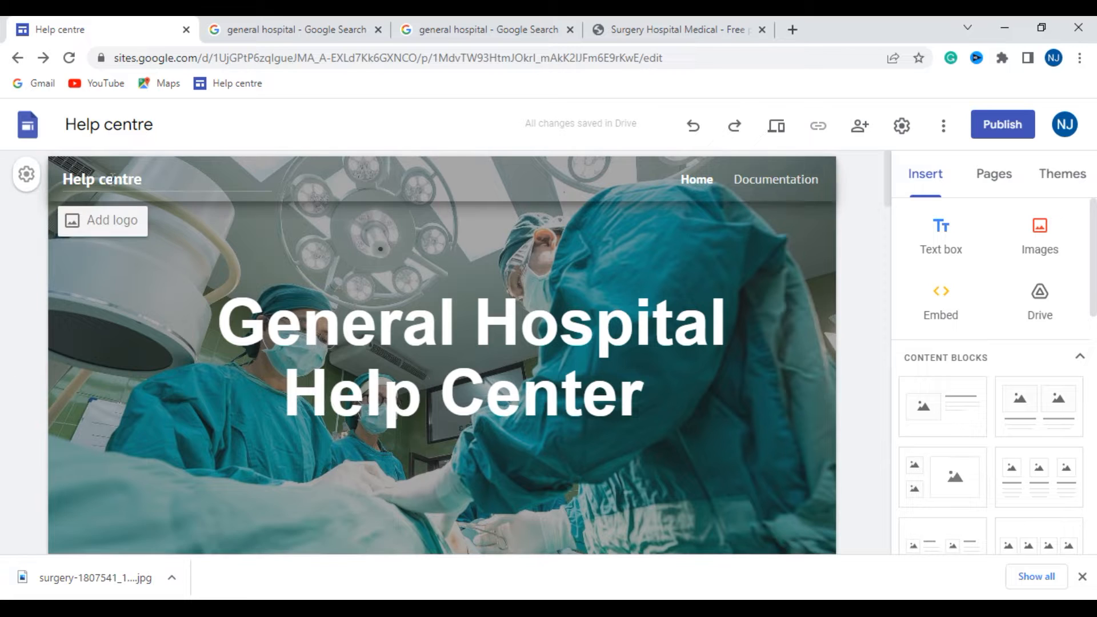
- Upload Picture2 from the Desktop as the site logo and set its alt text to "General Hospital"
left_click(115, 221)
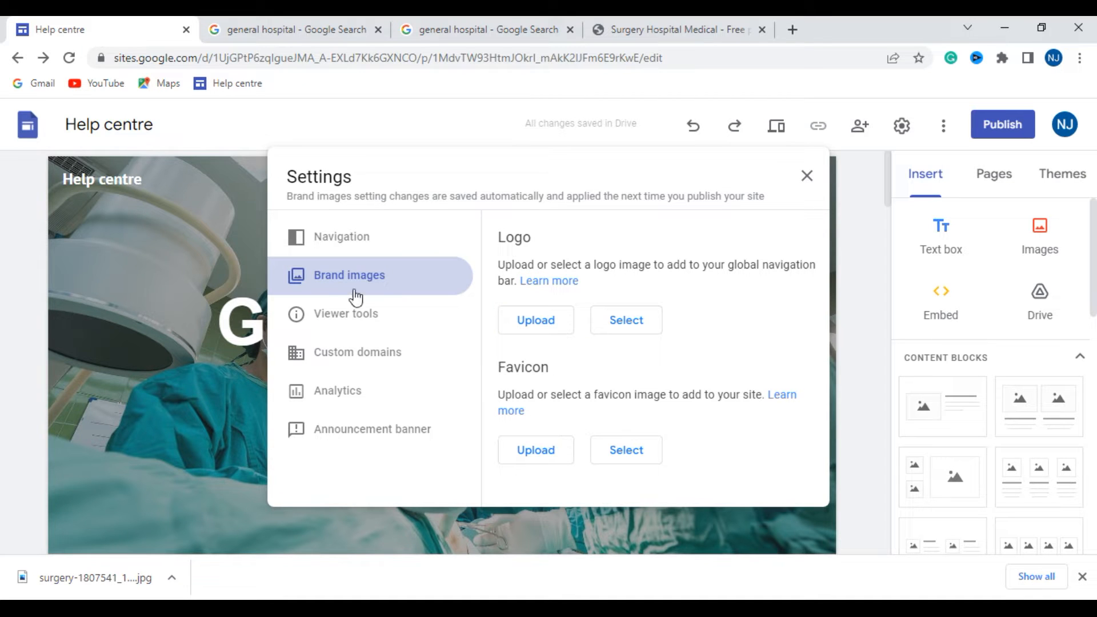
left_click(554, 323)
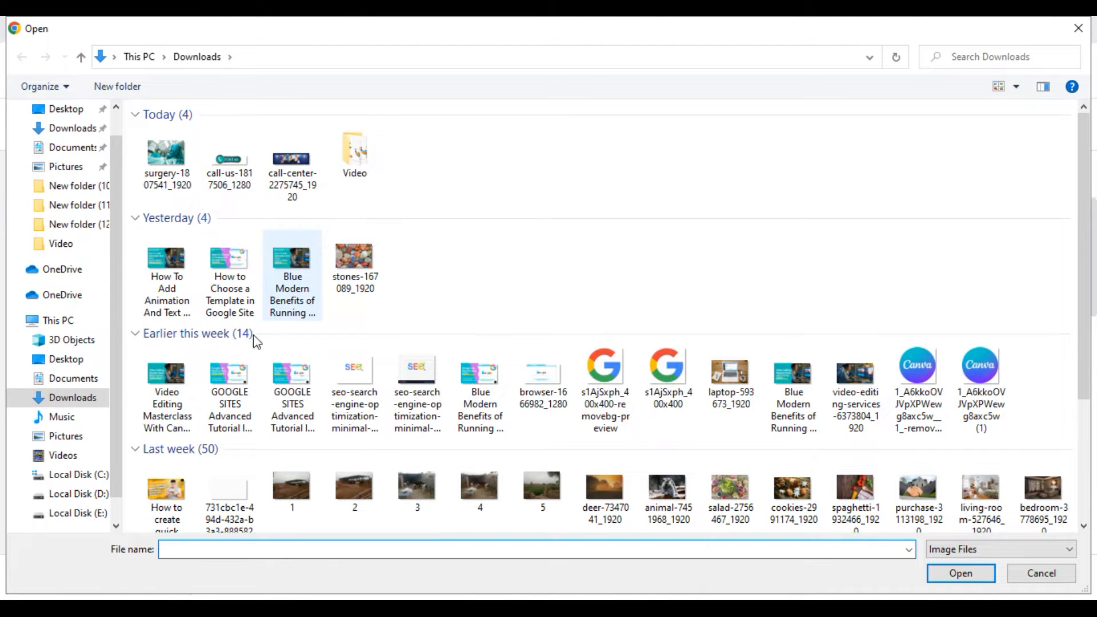
scroll(122, 385, "down", 1)
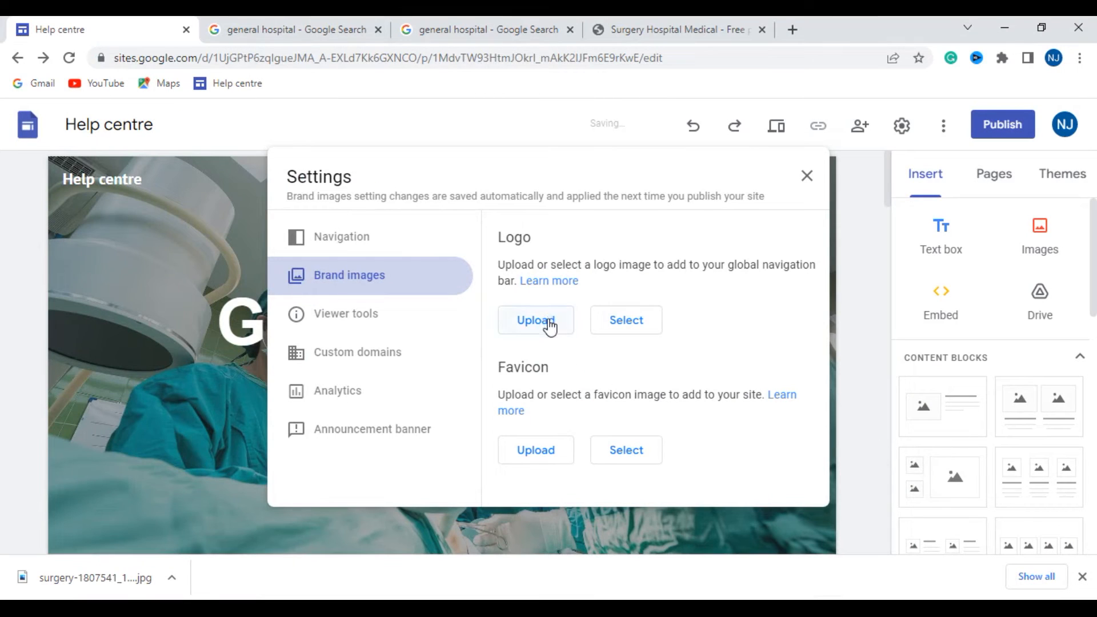
left_click(550, 326)
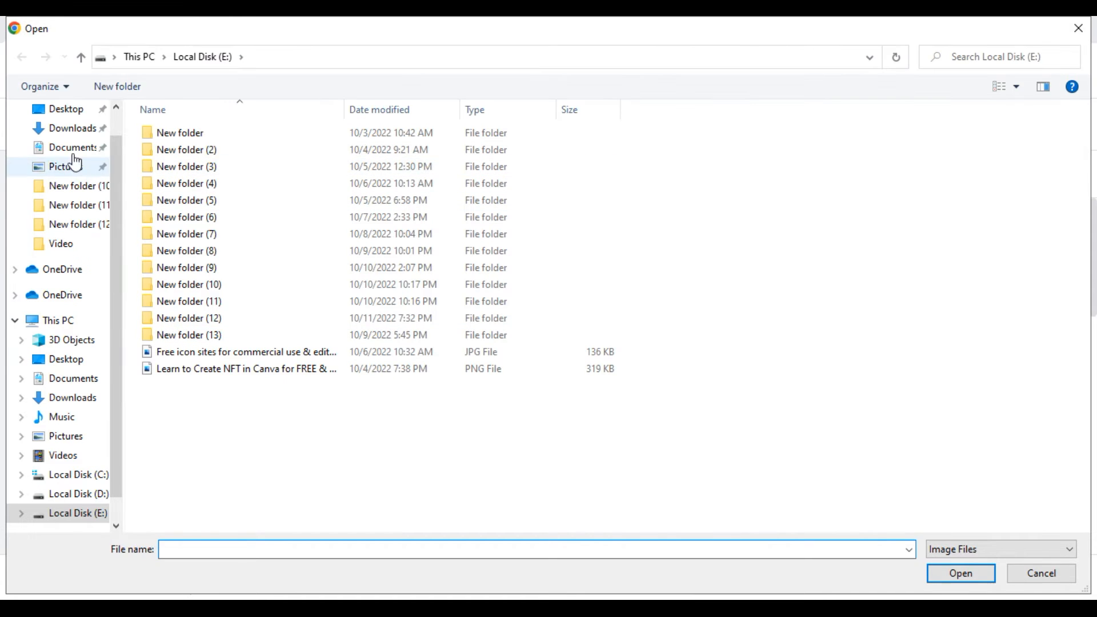
left_click(65, 109)
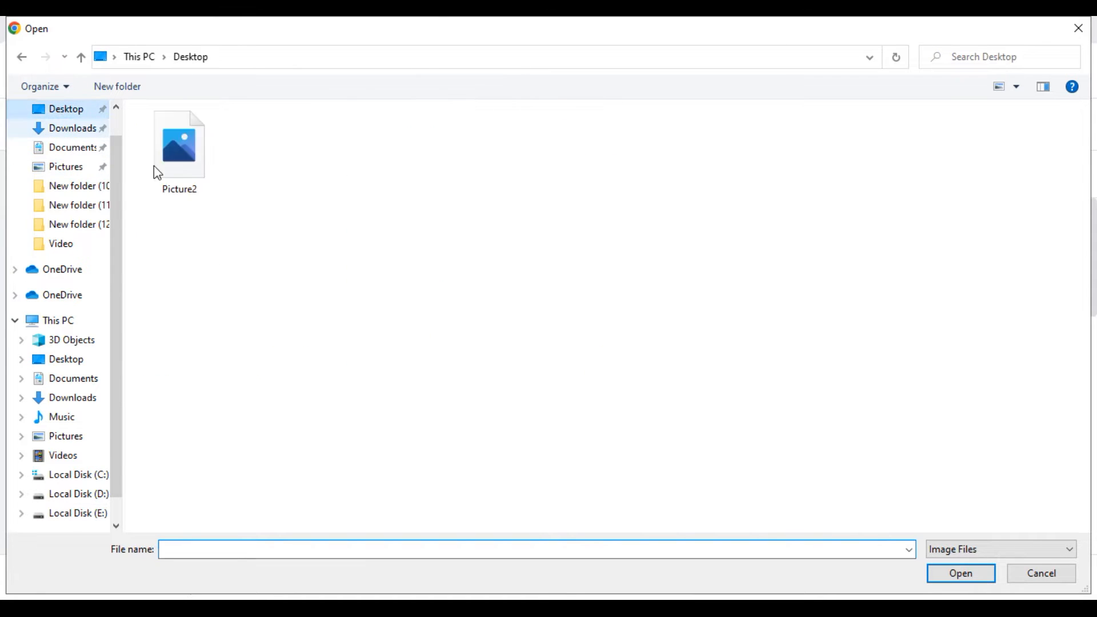
left_click(178, 159)
left_click(978, 568)
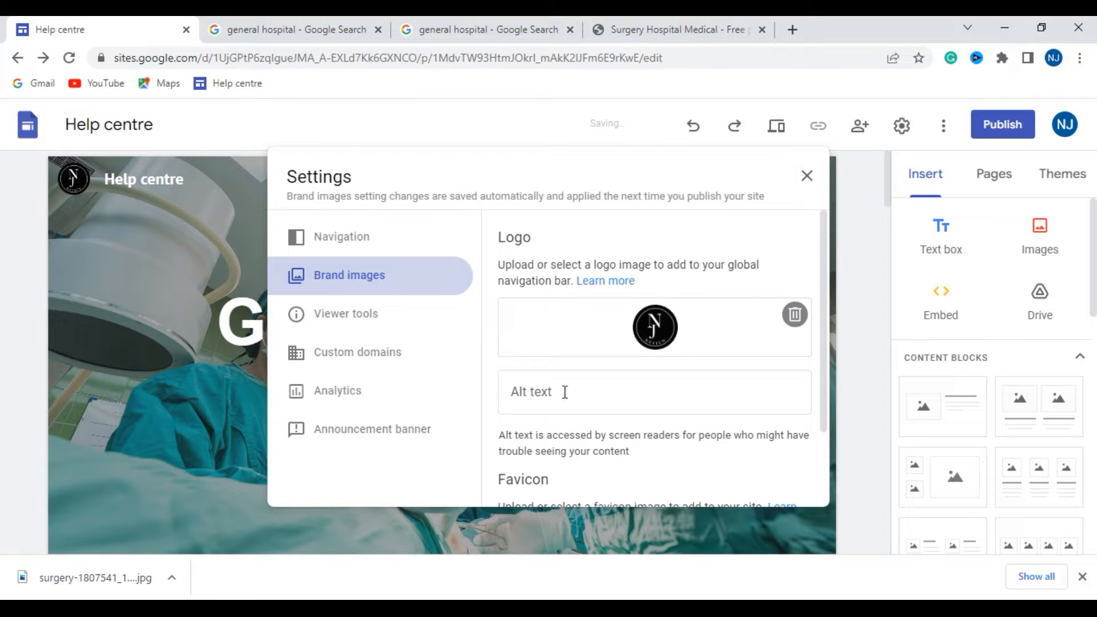
left_click(563, 391)
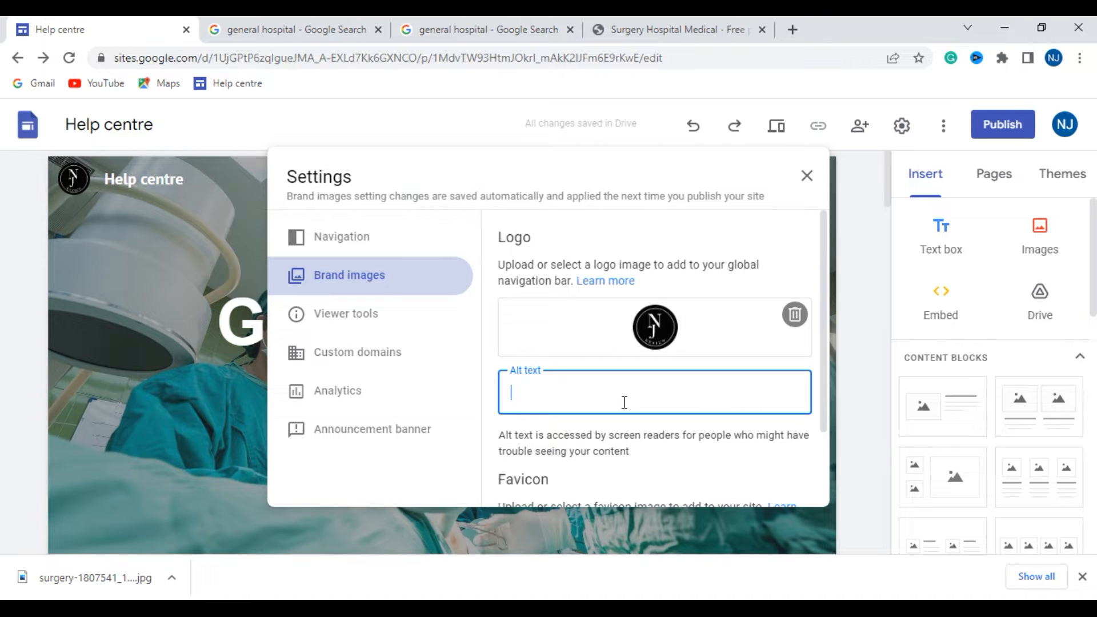
type("General Hospital")
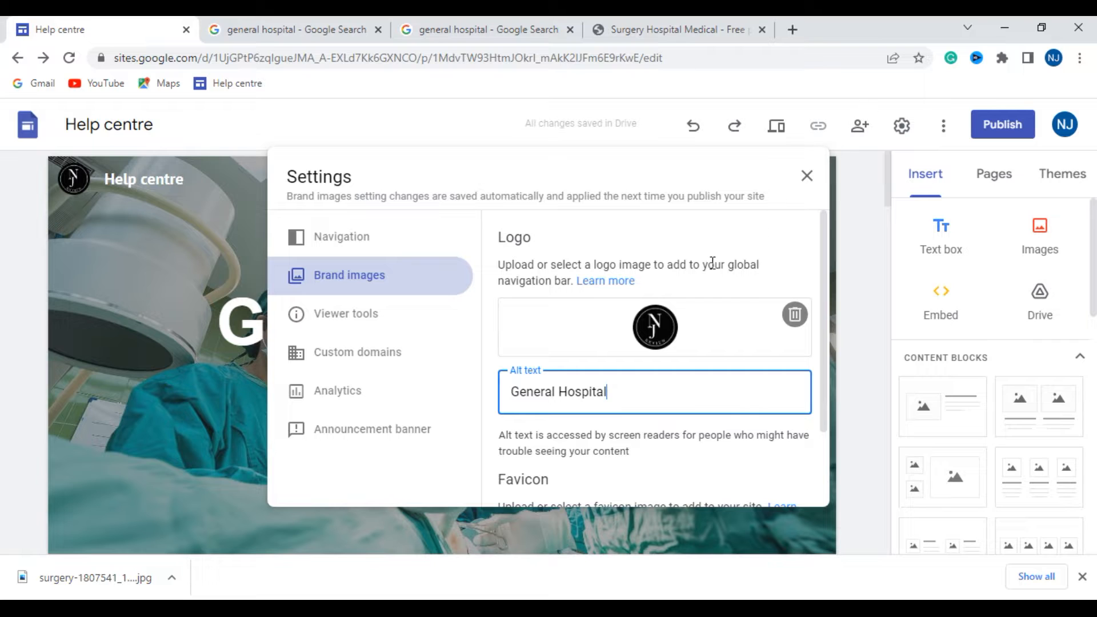
- Upload the image call-us-1817506_1280 from the Downloads folder as the site's favicon
scroll(663, 366, "down", 2)
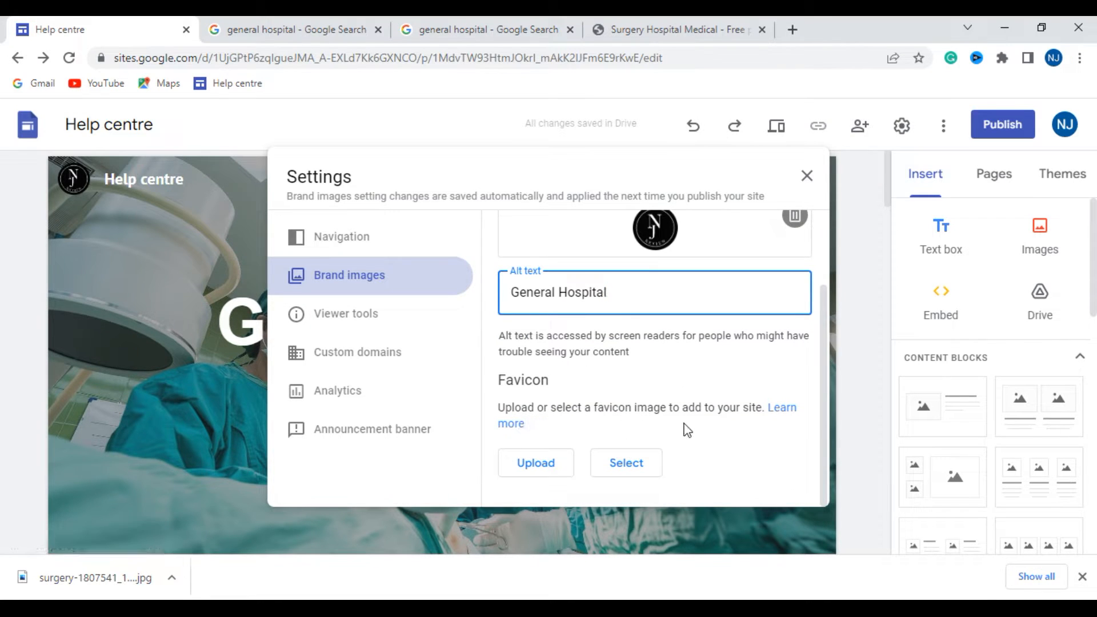
left_click(553, 463)
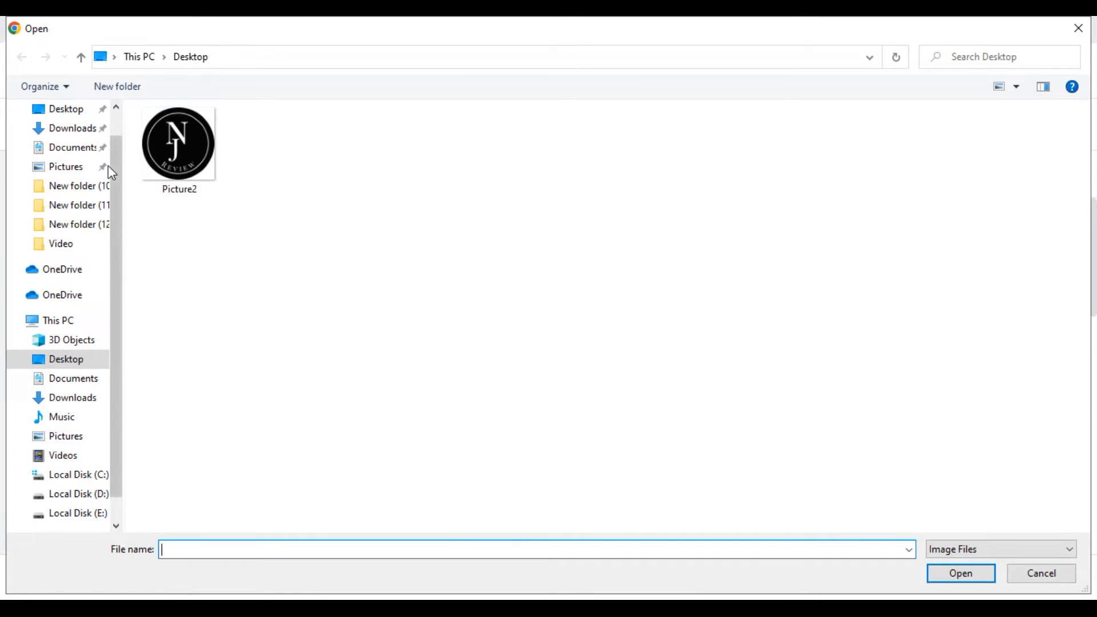
left_click(71, 166)
left_click(85, 132)
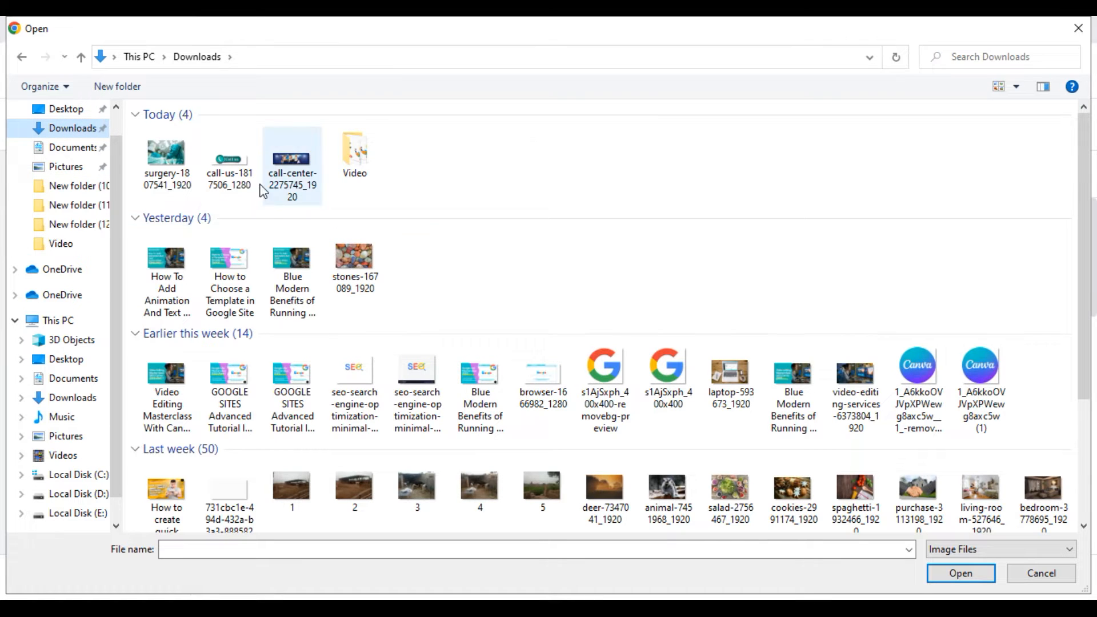
left_click(230, 166)
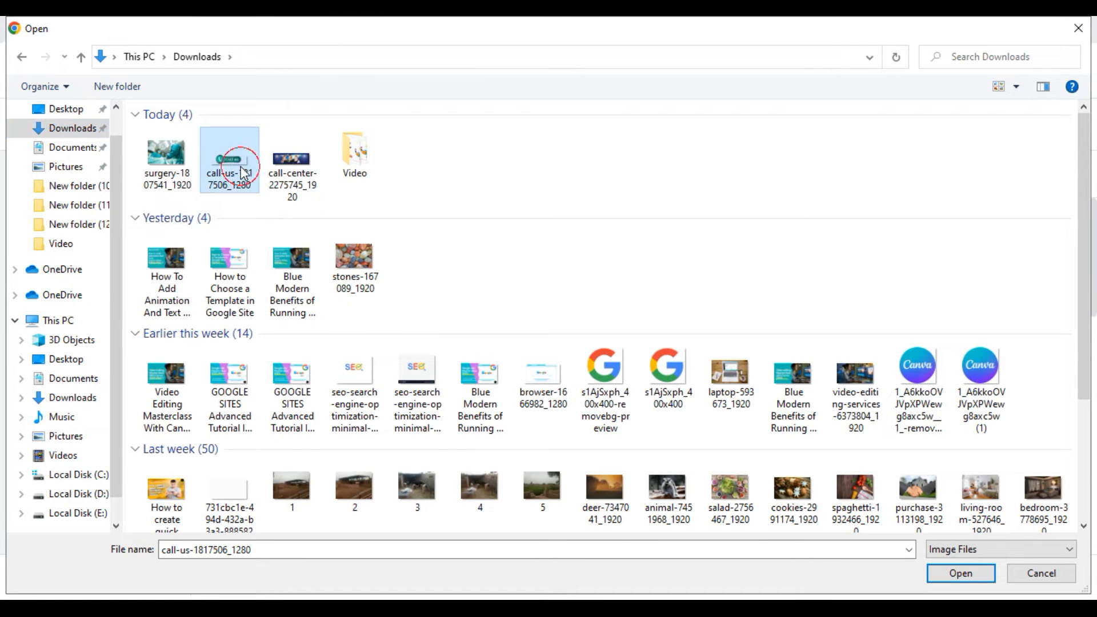
left_click(963, 574)
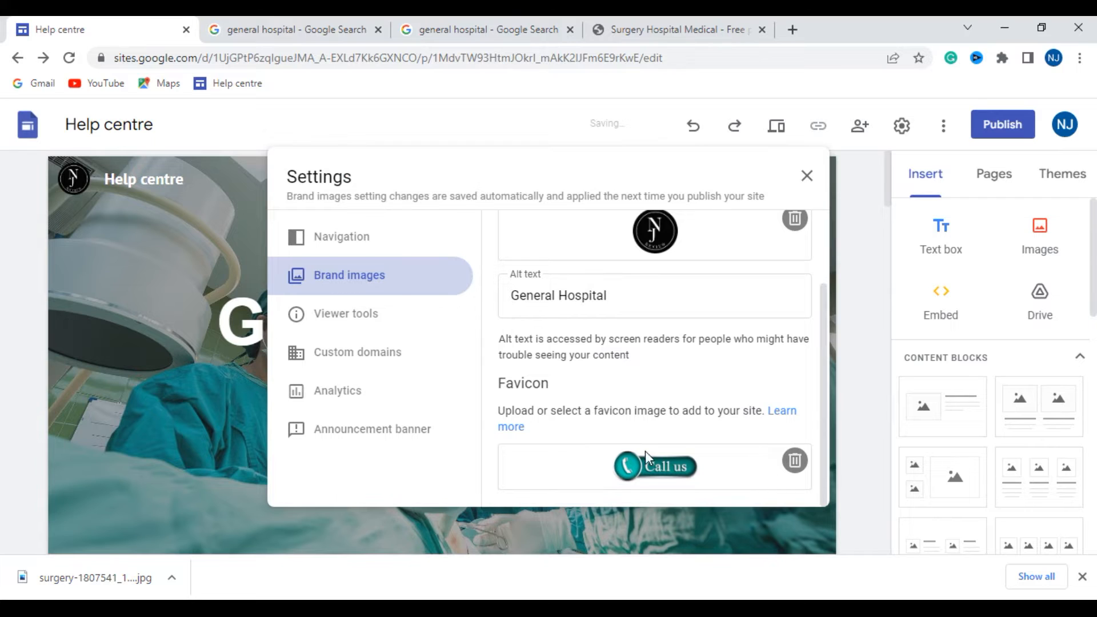
- Review the site's navigation, viewer tools, custom domains and brand images settings
left_click(355, 250)
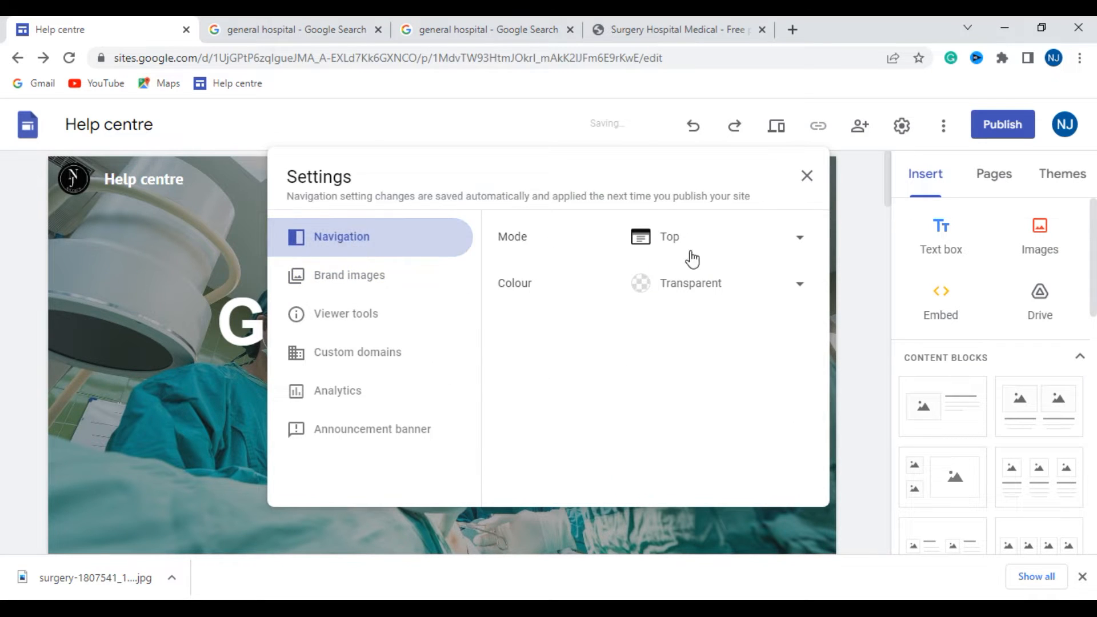
left_click(379, 323)
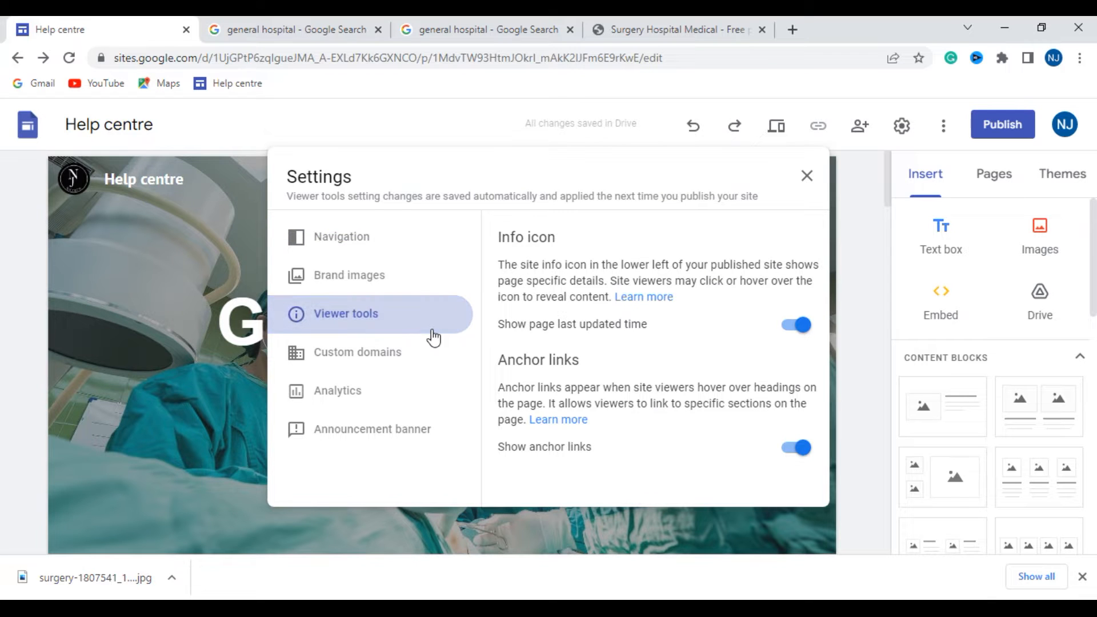
left_click(377, 358)
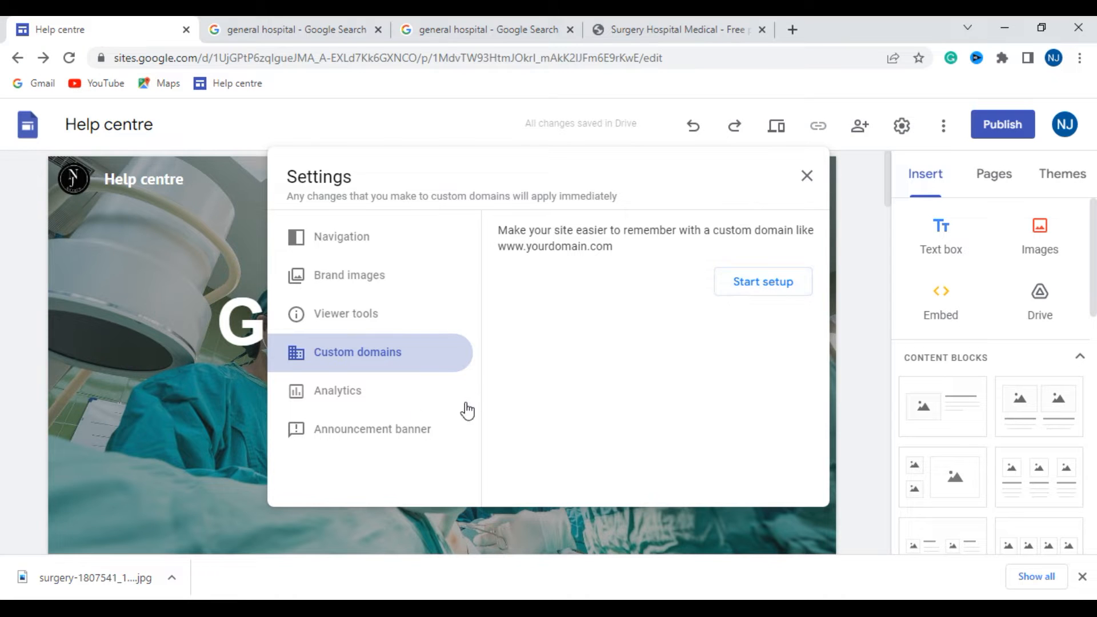
left_click(807, 177)
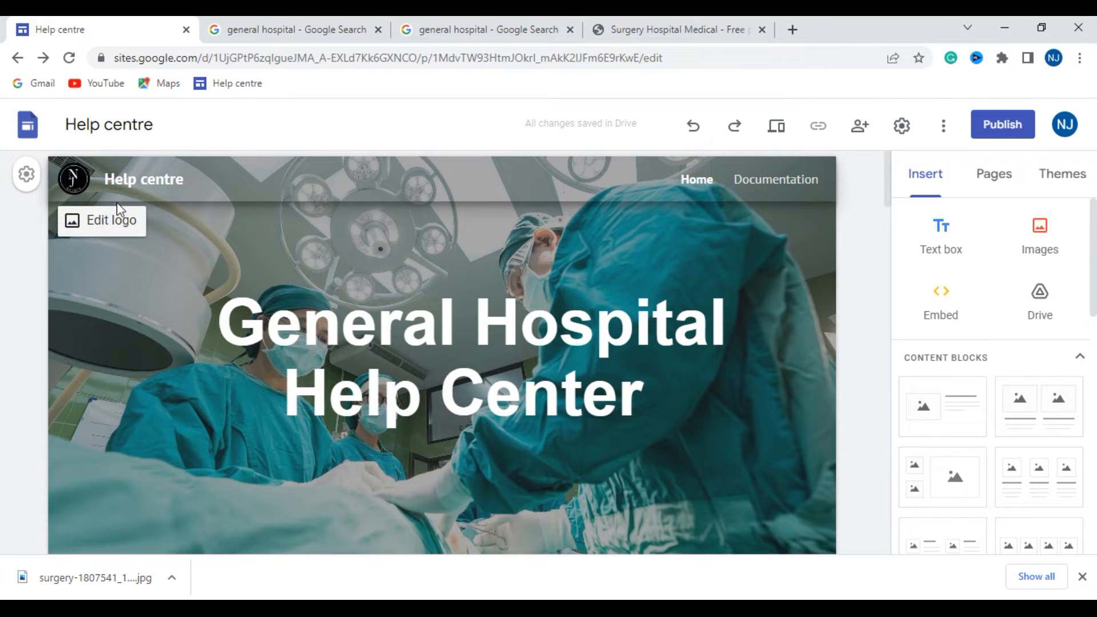
left_click(29, 175)
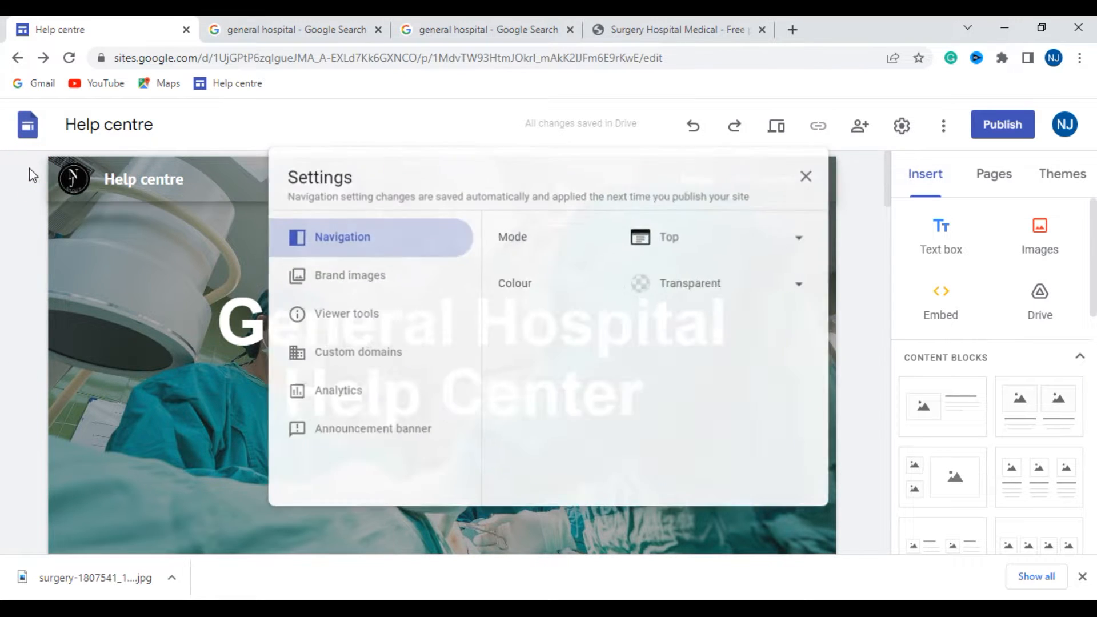
left_click(807, 175)
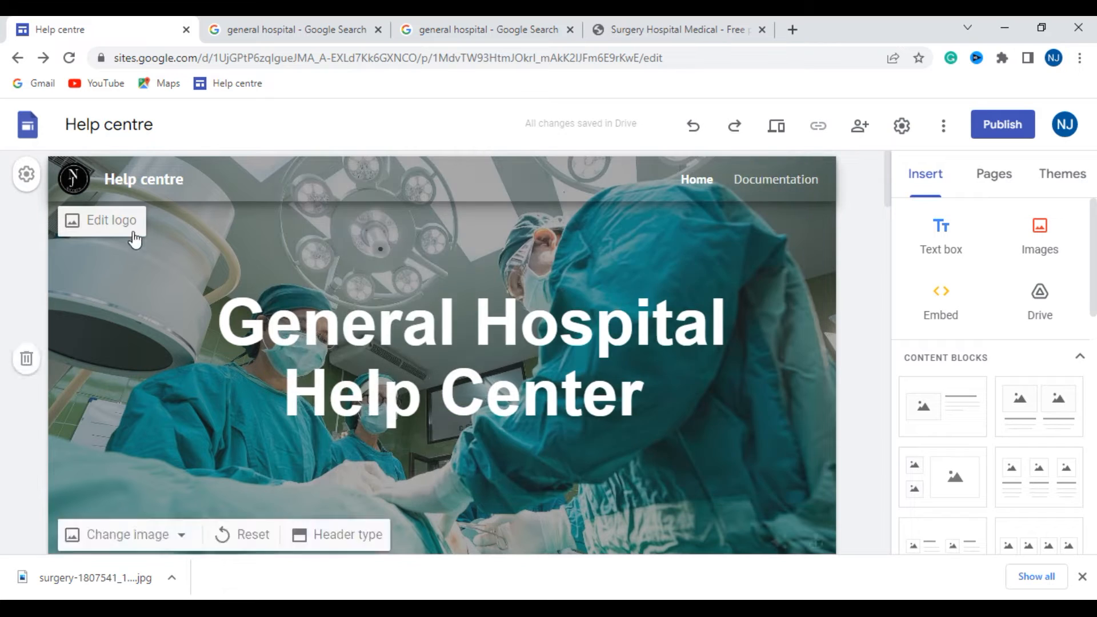
left_click(102, 220)
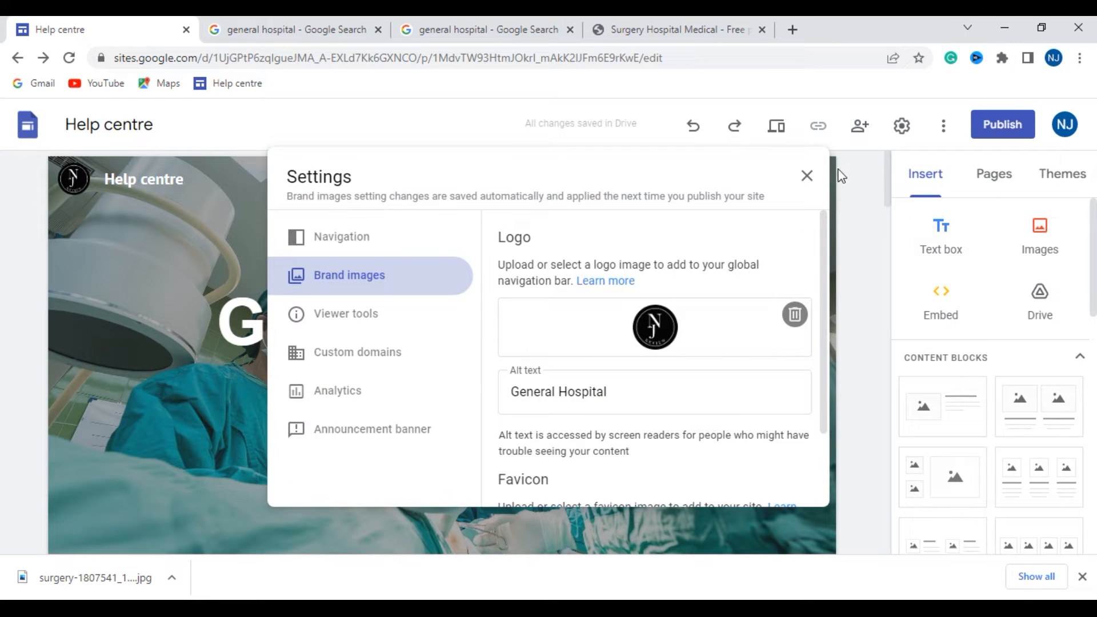
left_click(808, 175)
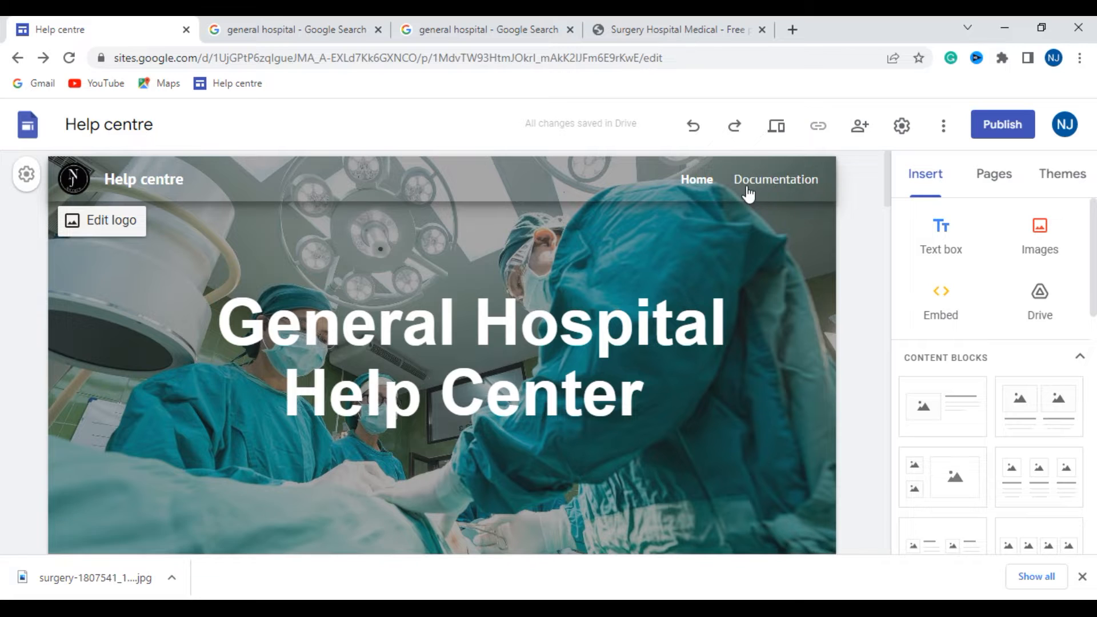
- View the section colour options for the "Everything that you need to know to use our products effectively" banner below the header
scroll(522, 313, "down", 4)
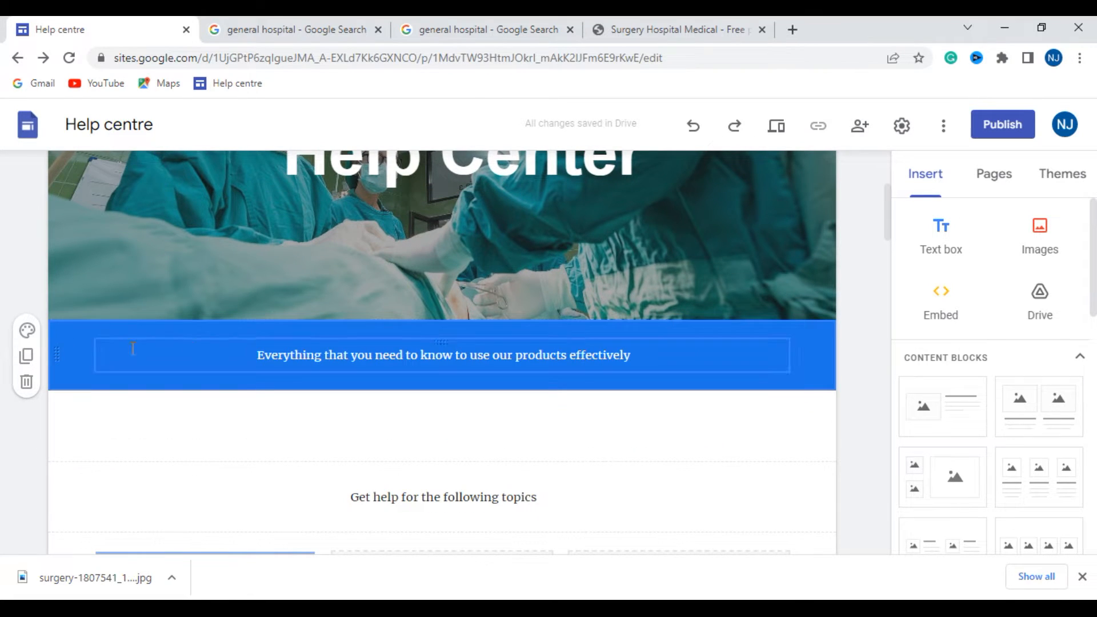
left_click(27, 330)
mouse_move(117, 475)
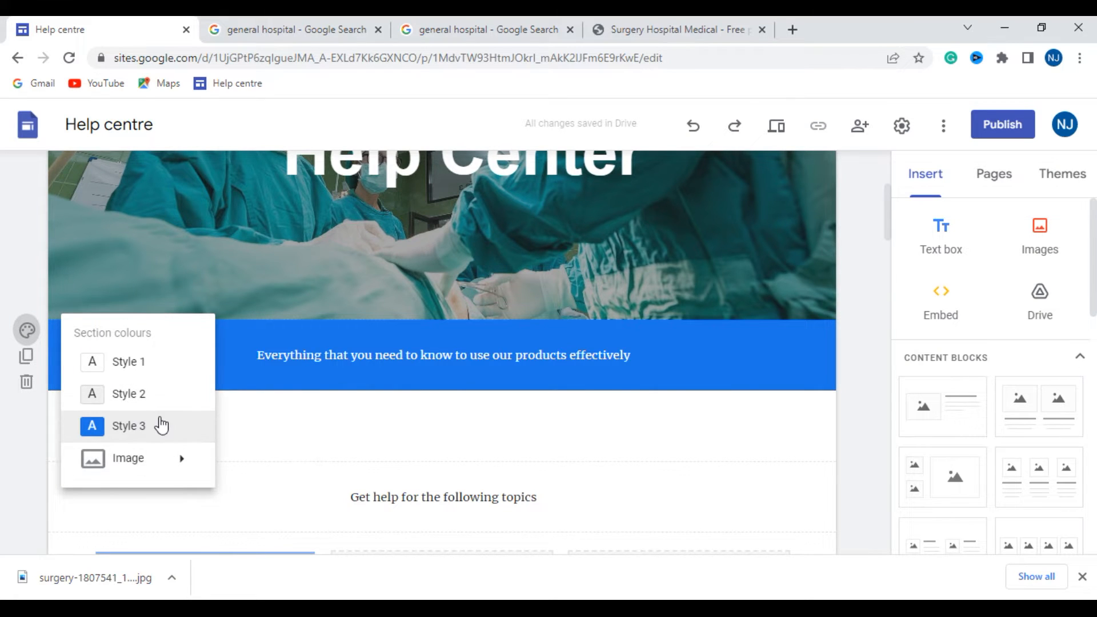
scroll(1024, 195, "down", 5)
- Change the site's Simple theme colour to purple
left_click(1054, 171)
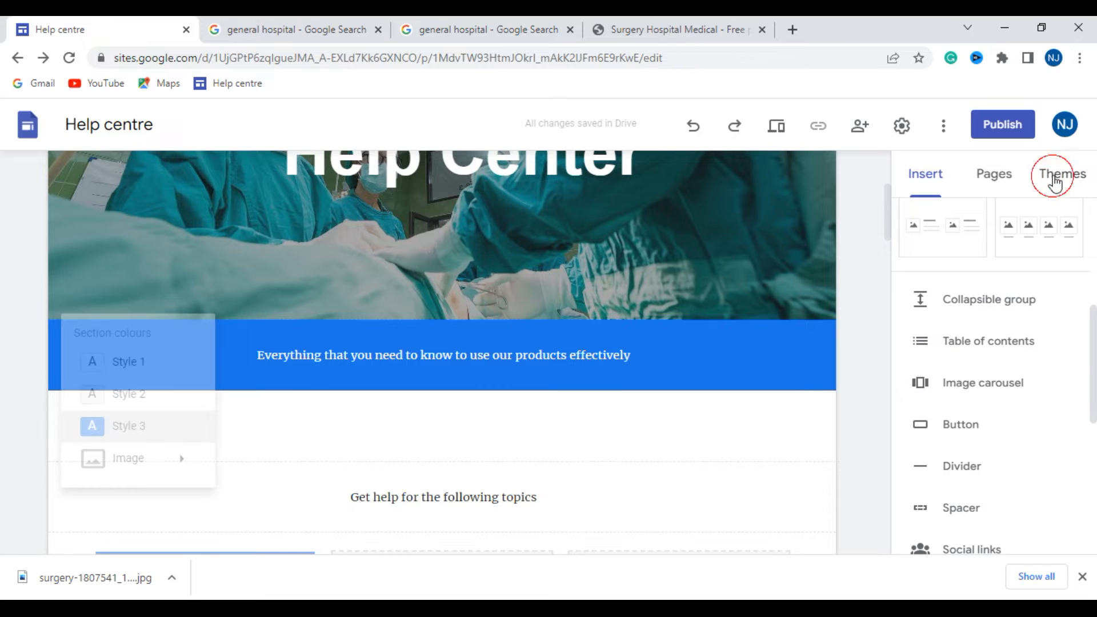
left_click(1086, 177)
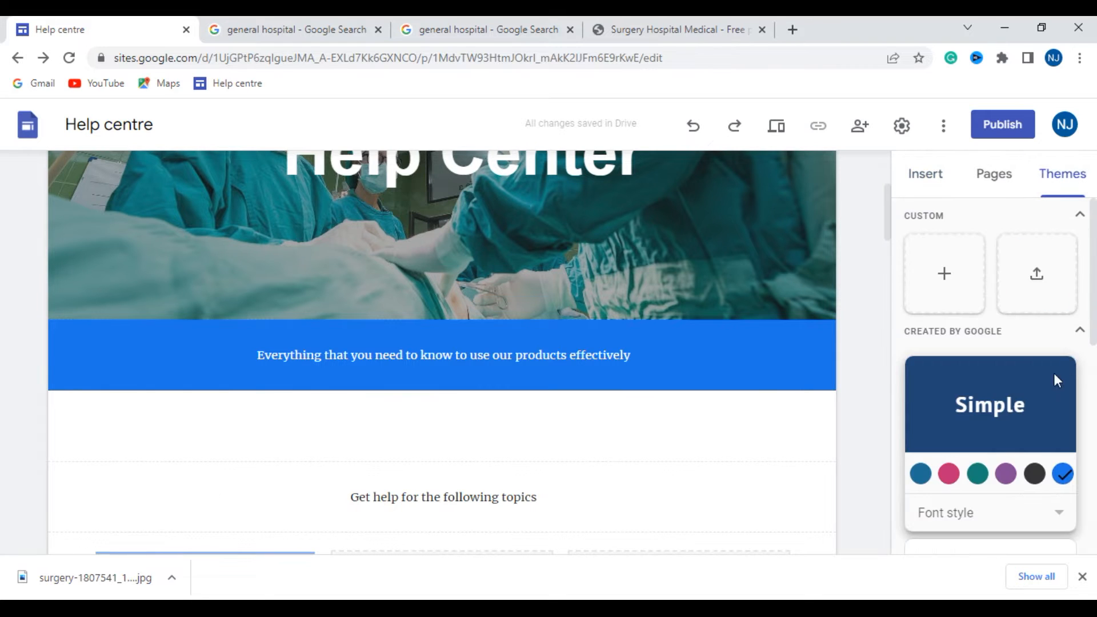
scroll(1065, 360, "down", 2)
left_click(1006, 393)
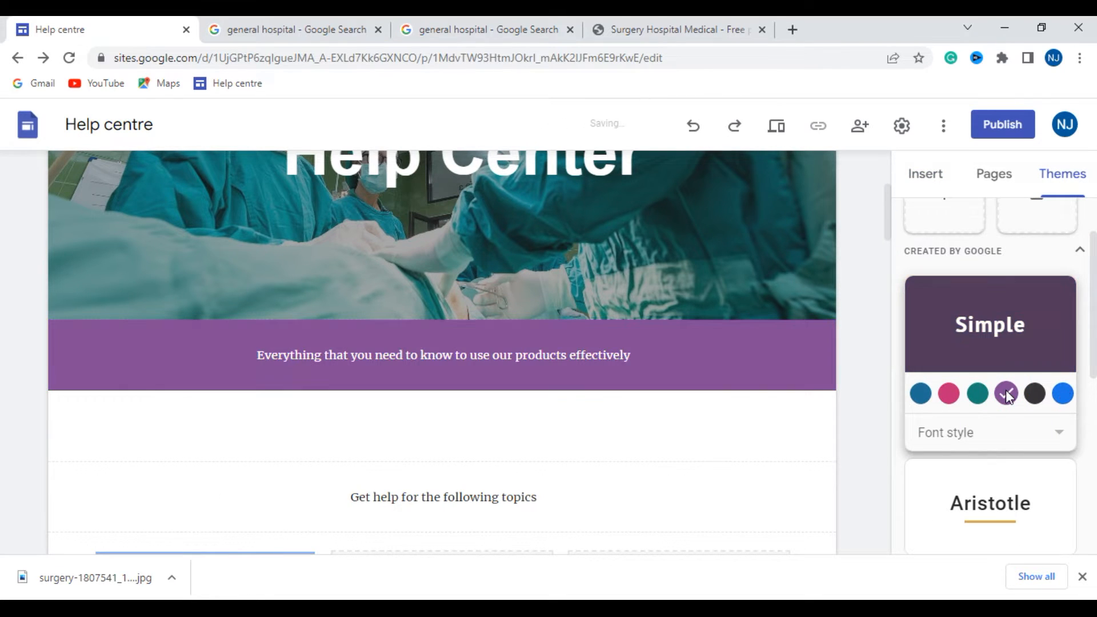
scroll(1030, 430, "down", 4)
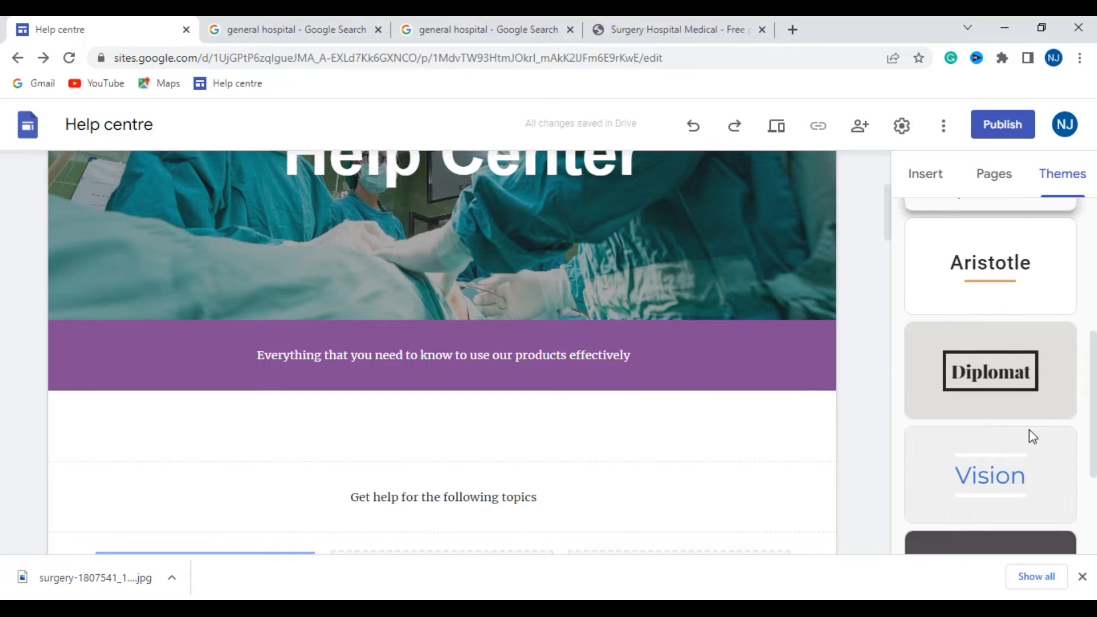
- Apply the Style 3 section colour to the empty section below the purple banner
scroll(1034, 438, "down", 3)
scroll(564, 433, "up", 1)
scroll(563, 433, "down", 2)
left_click(325, 343)
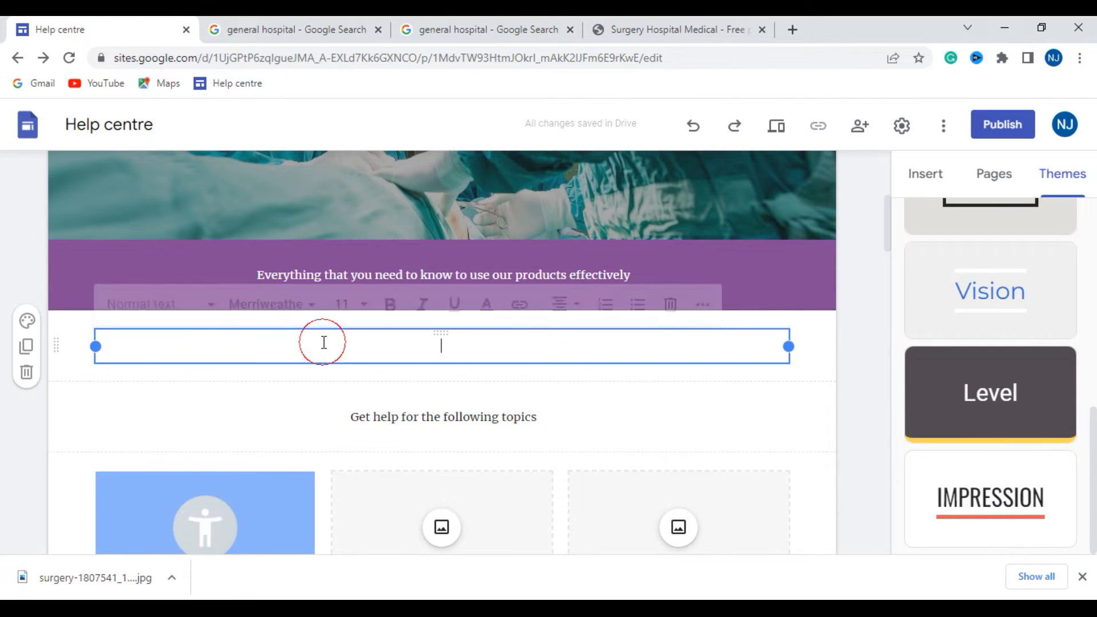
left_click(30, 322)
left_click(139, 421)
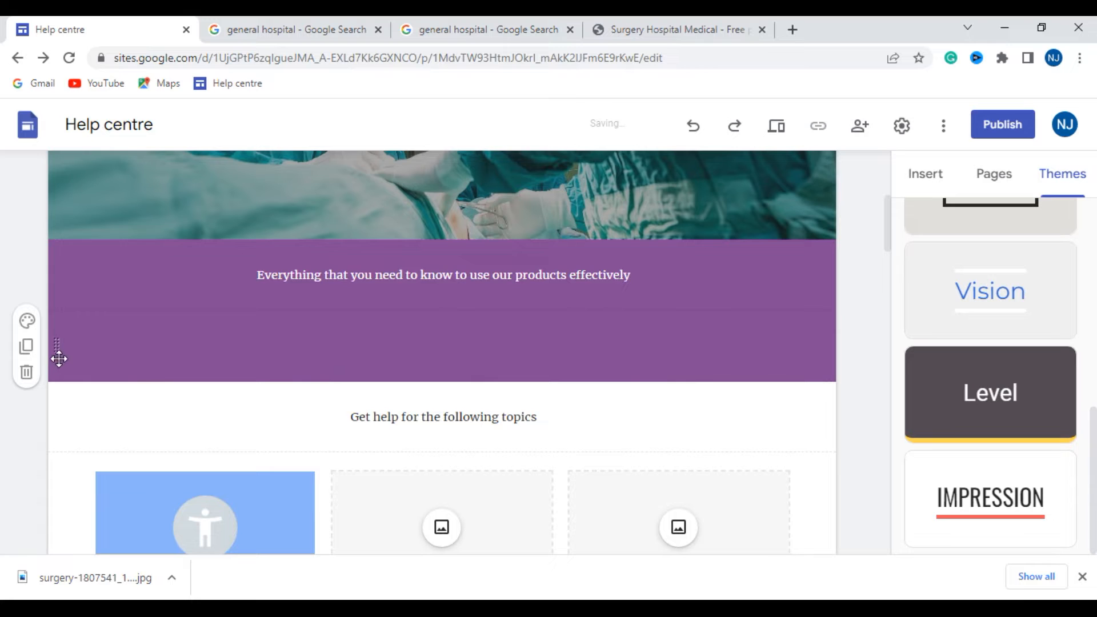
- Delete the empty section between the purple banner and the "Get help for the following topics" section
scroll(229, 380, "down", 3)
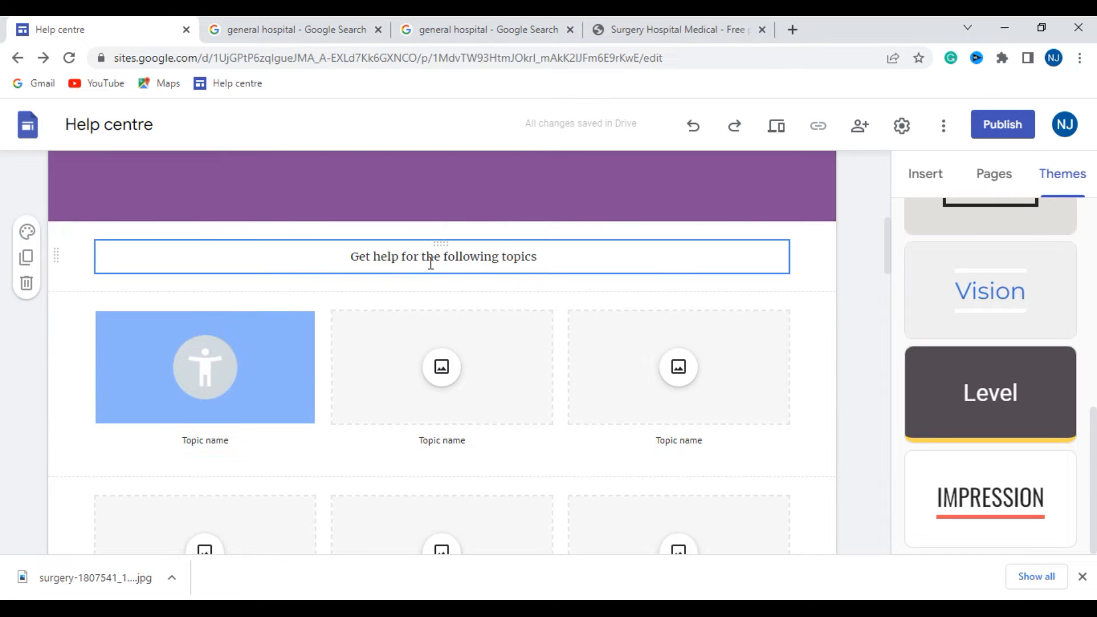
scroll(394, 297, "up", 3)
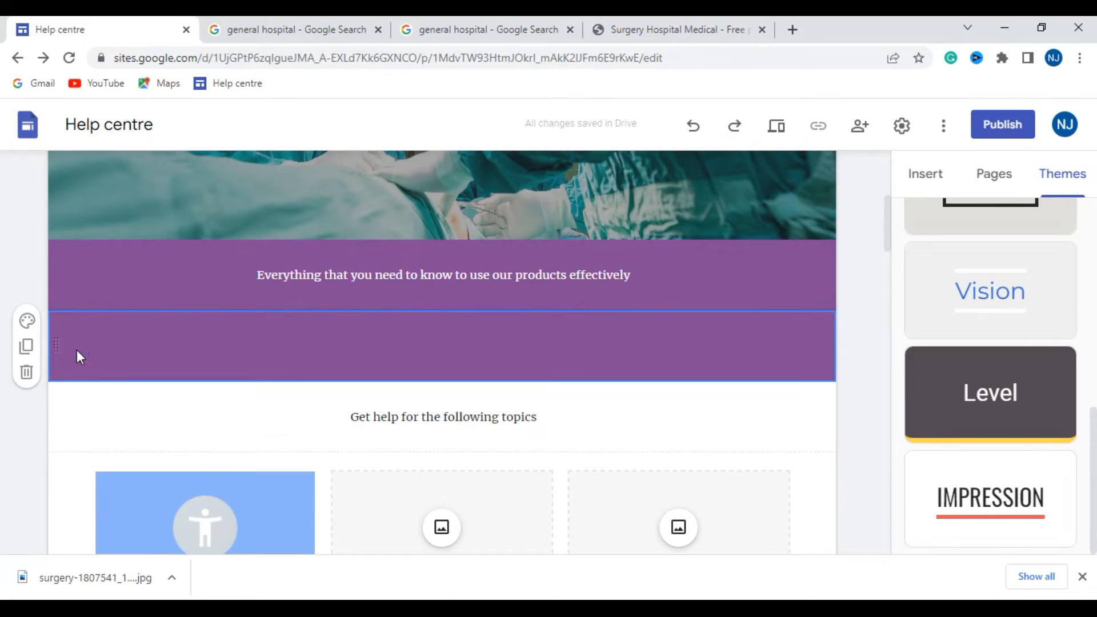
left_click(28, 371)
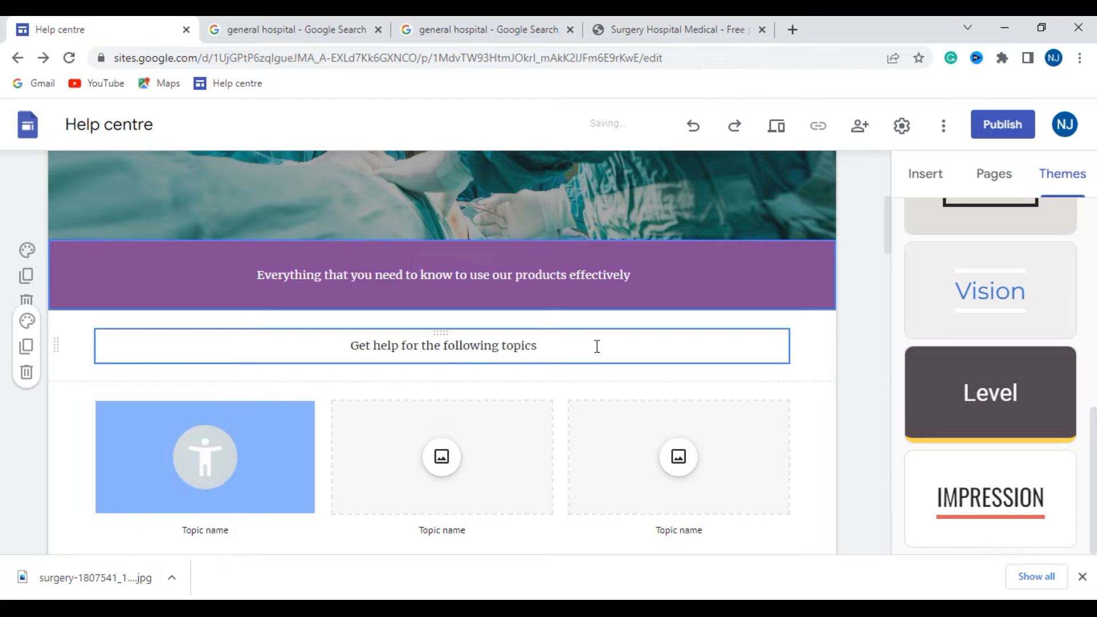
- Upload call-center-2275745_1920 from the Downloads folder as the background image of the "Get help for the following topics" section
left_click(28, 325)
mouse_move(123, 448)
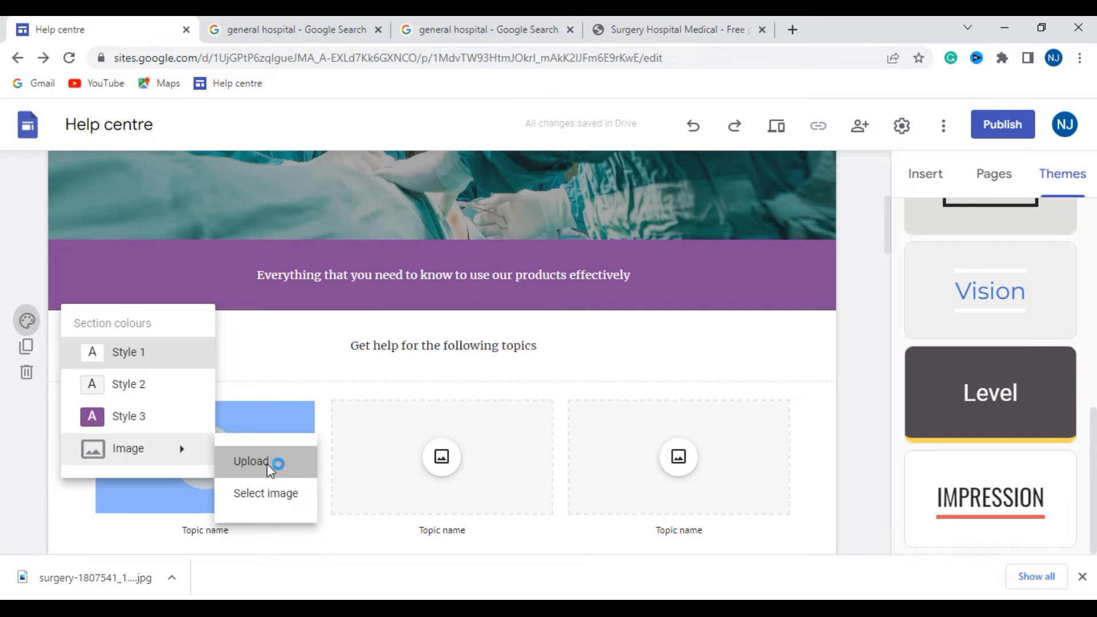
left_click(269, 462)
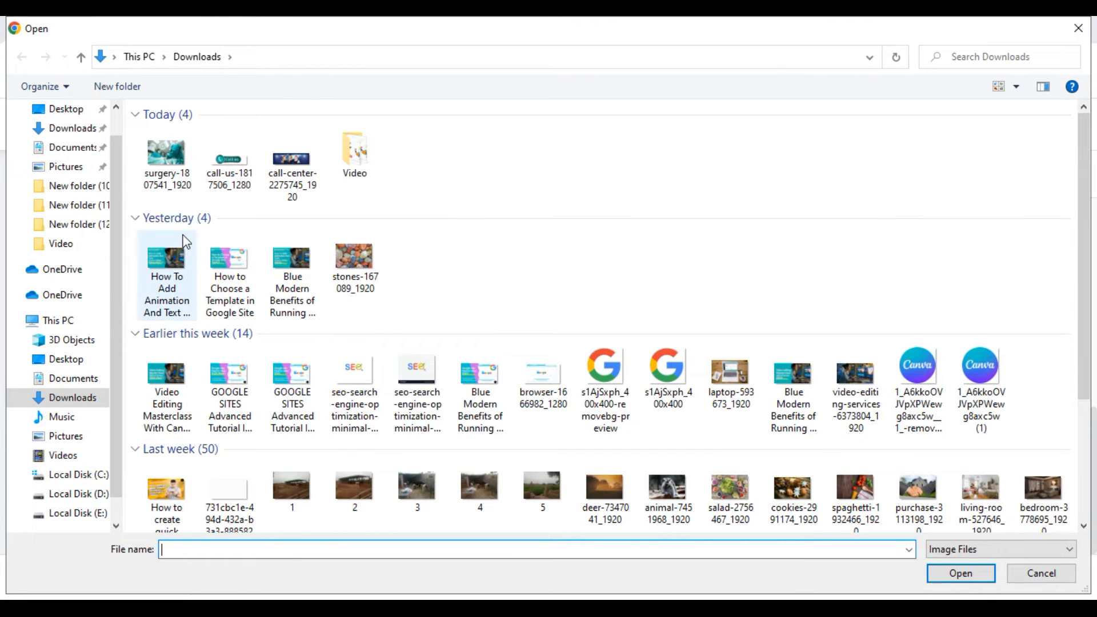
left_click(293, 163)
left_click(984, 572)
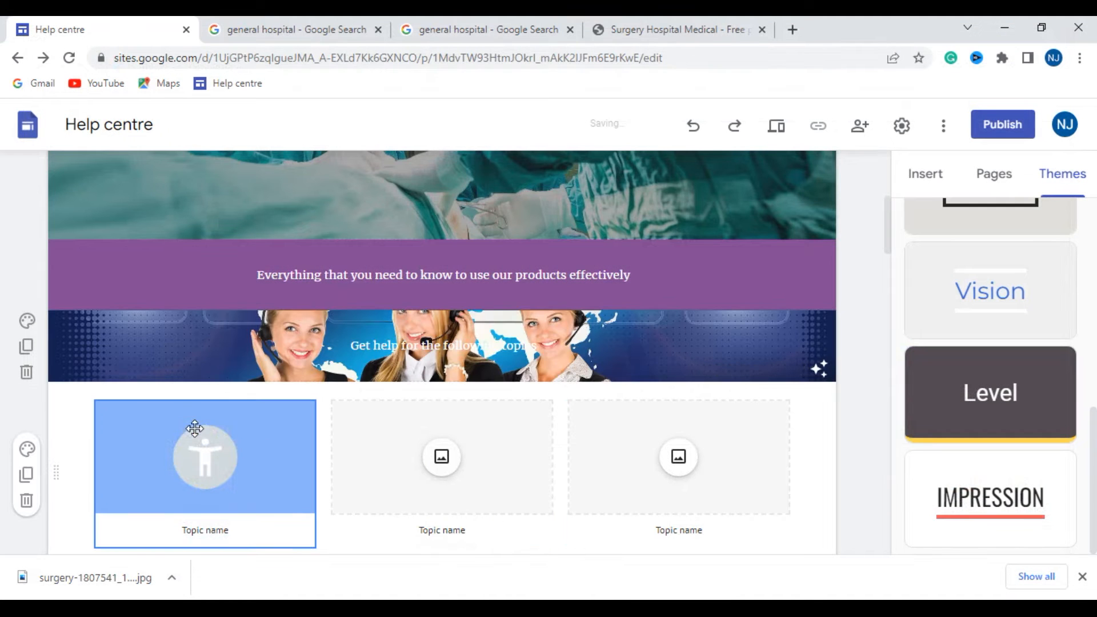
- Make the "Get help for the following topics" text bold and set its font to Arial
left_click(529, 345)
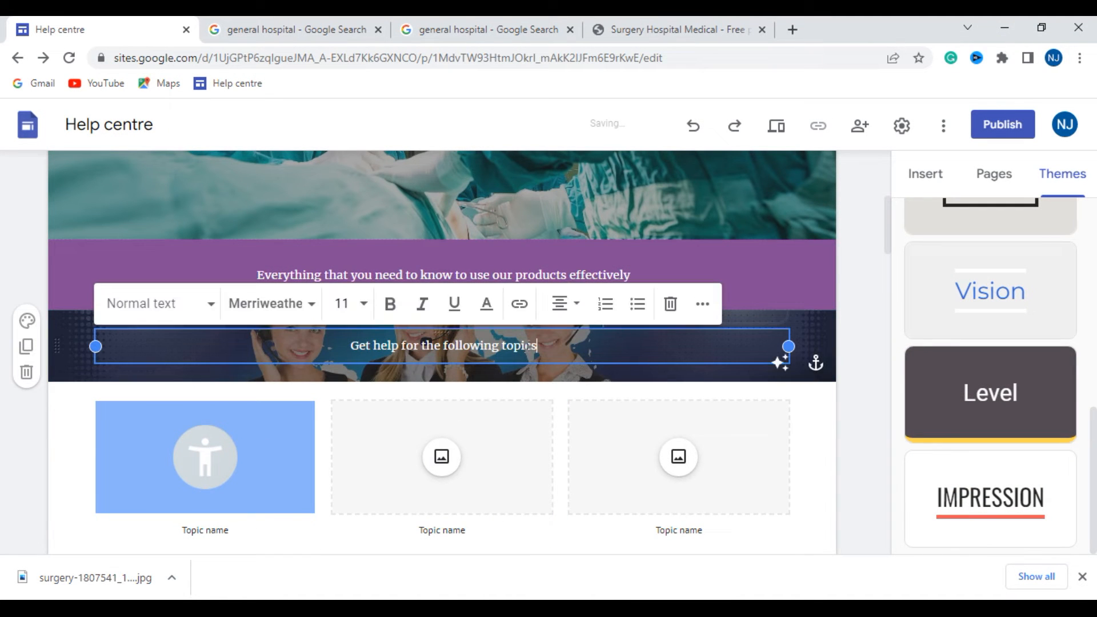
left_click_drag(538, 345, 335, 346)
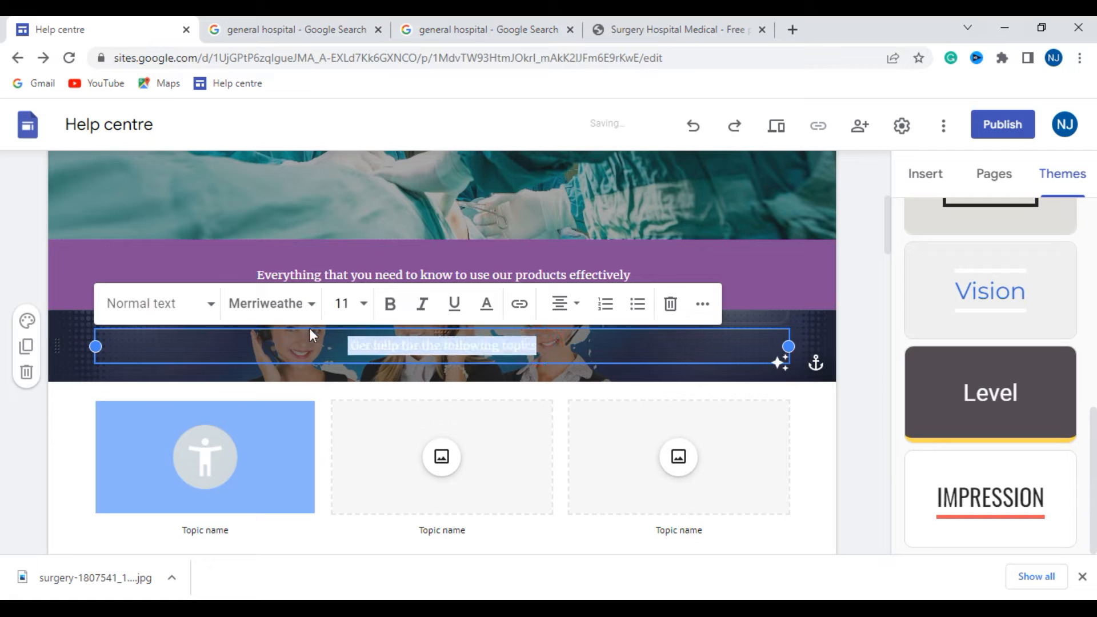
left_click(390, 304)
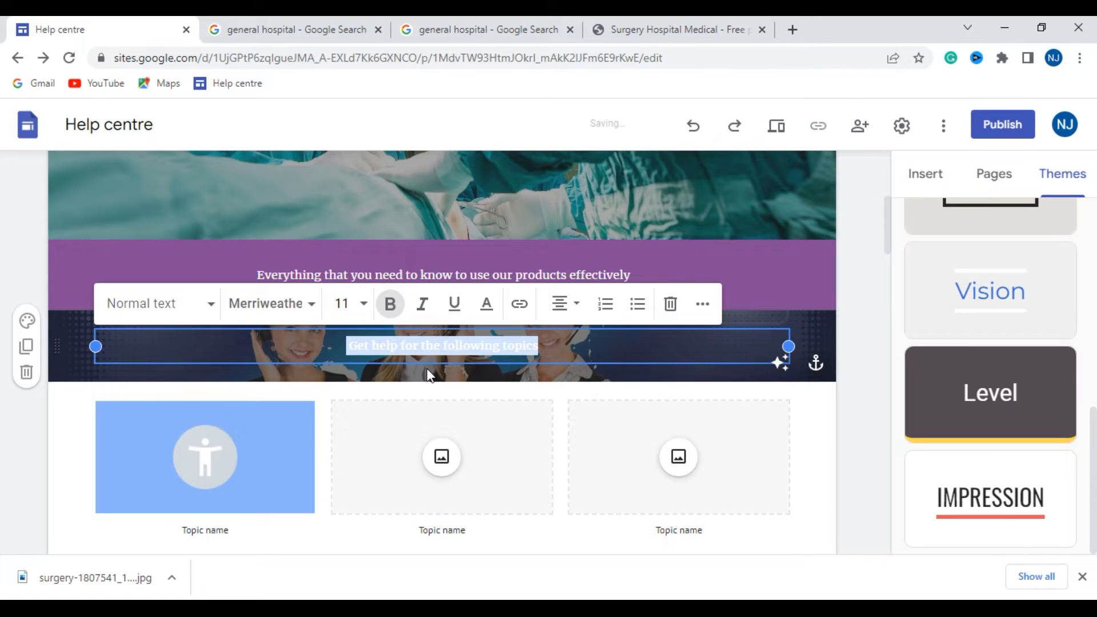
left_click(311, 303)
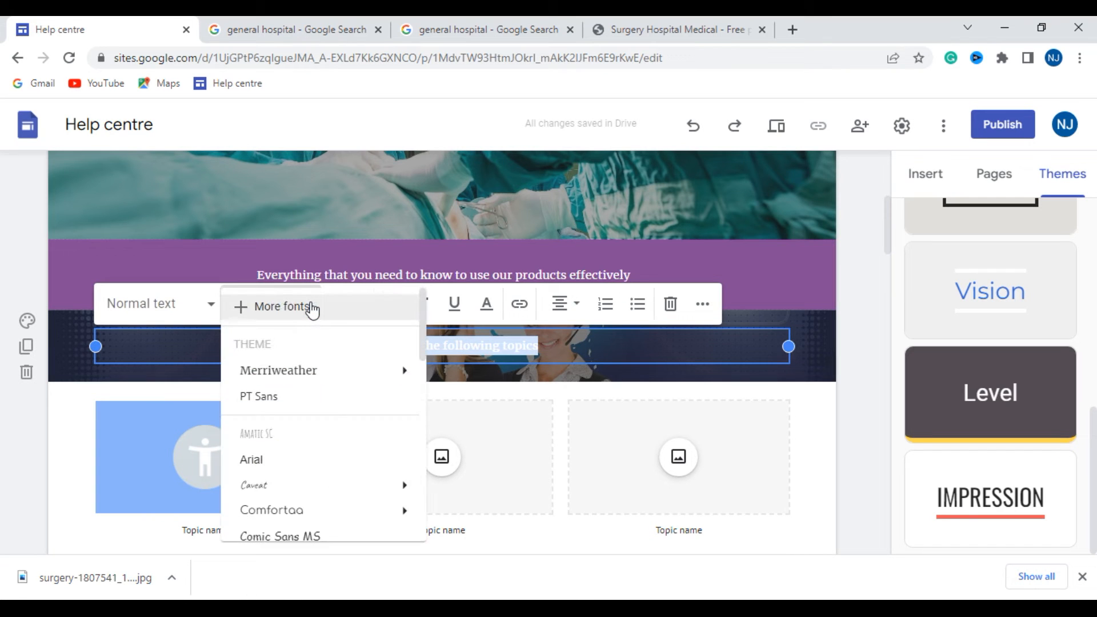
scroll(289, 428, "down", 5)
left_click(290, 425)
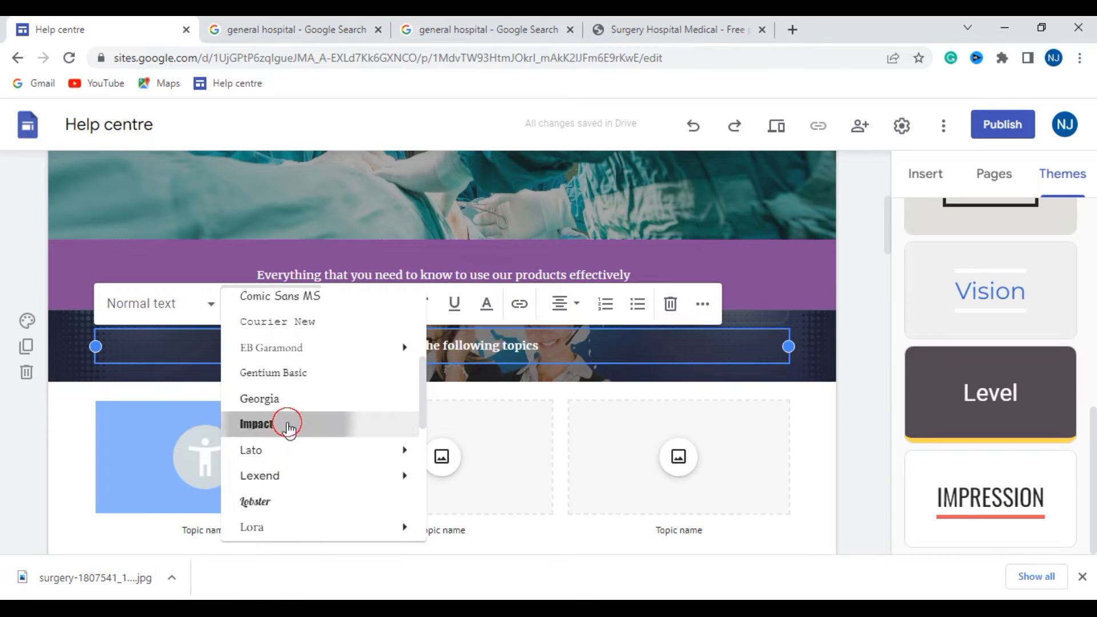
left_click(309, 303)
left_click(293, 456)
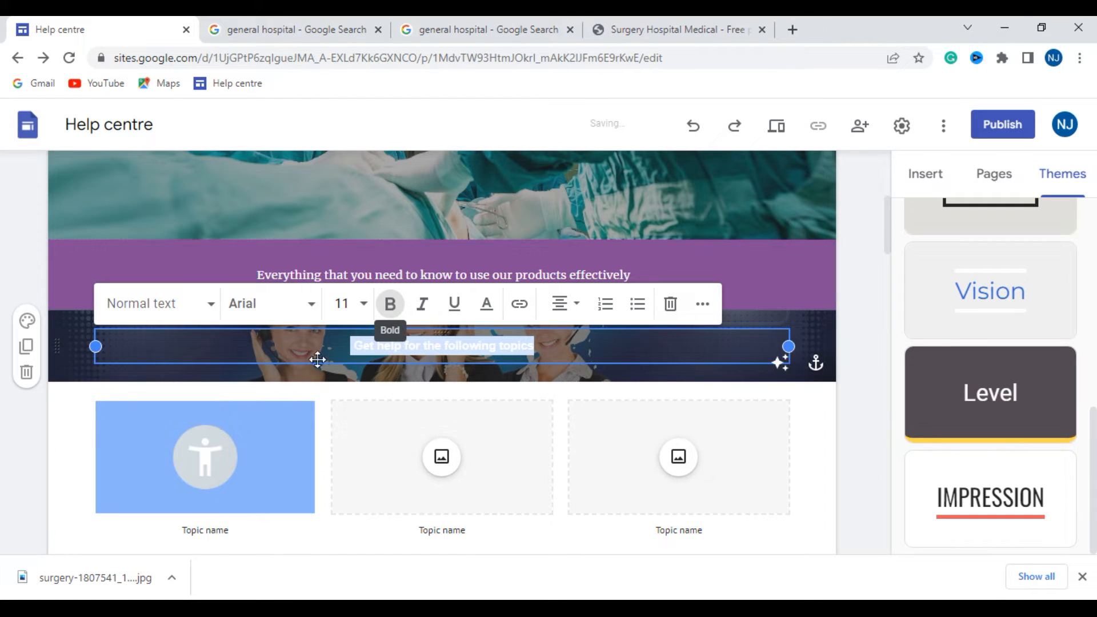
left_click(83, 395)
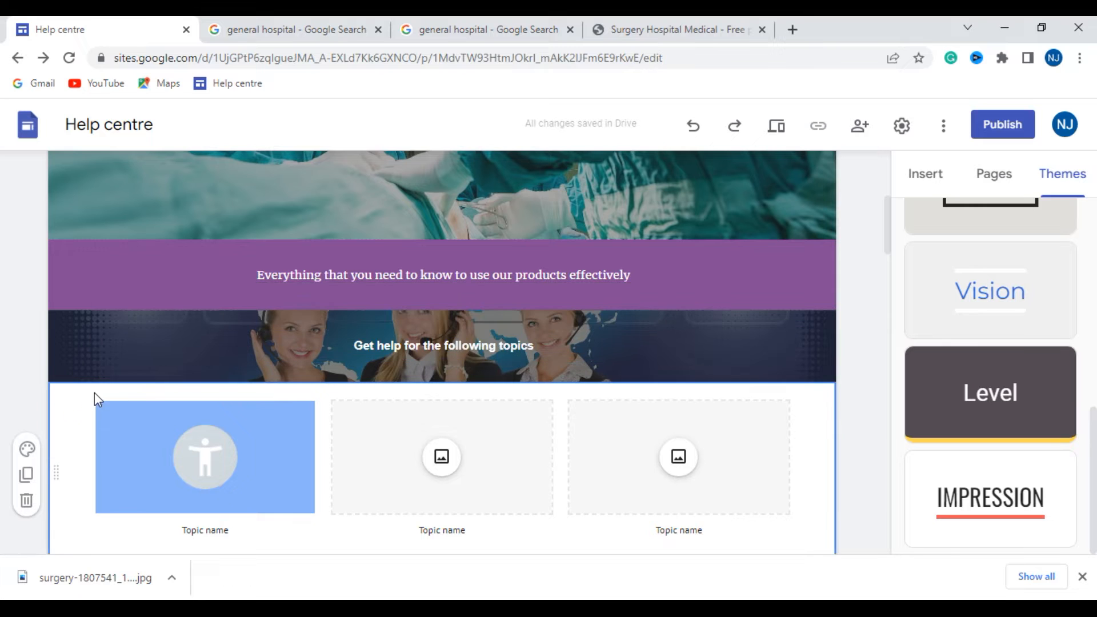
scroll(485, 420, "up", 5)
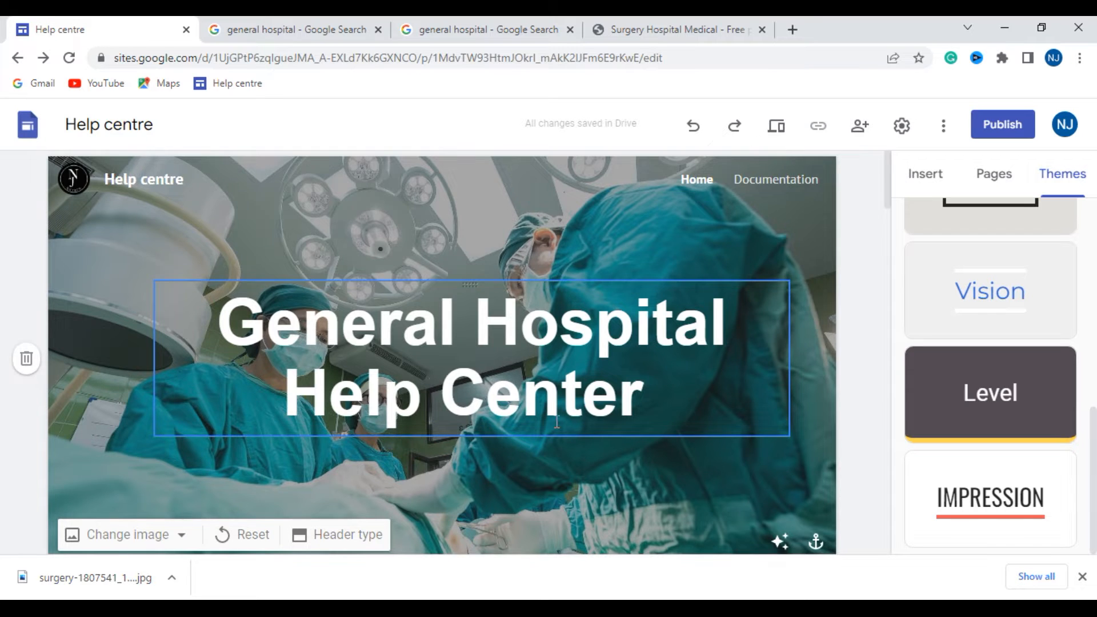
scroll(557, 422, "down", 7)
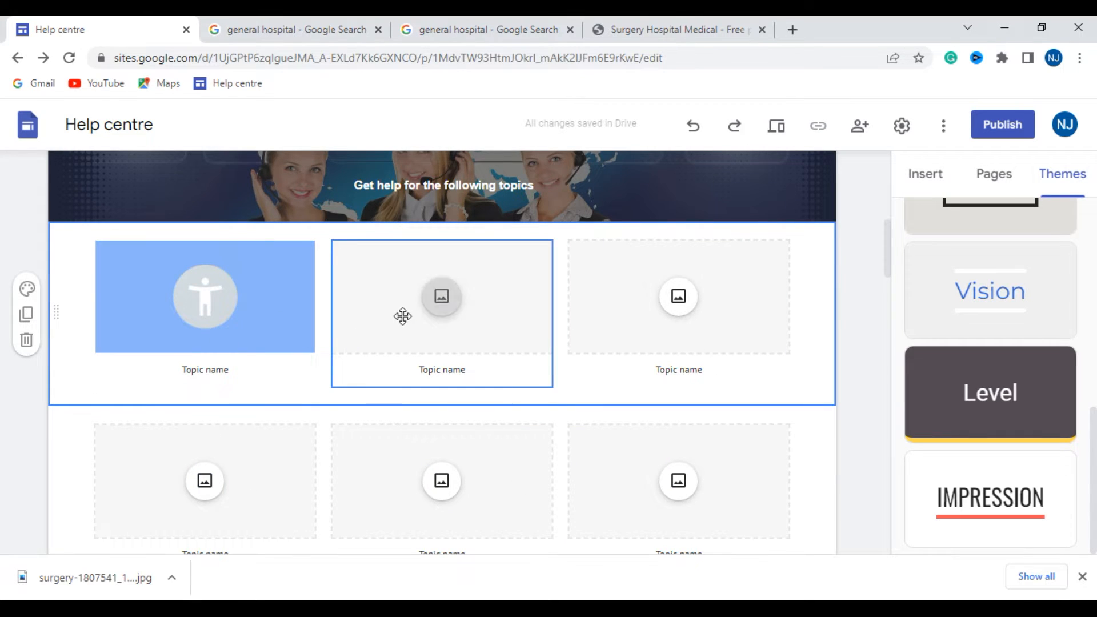
left_click(214, 367)
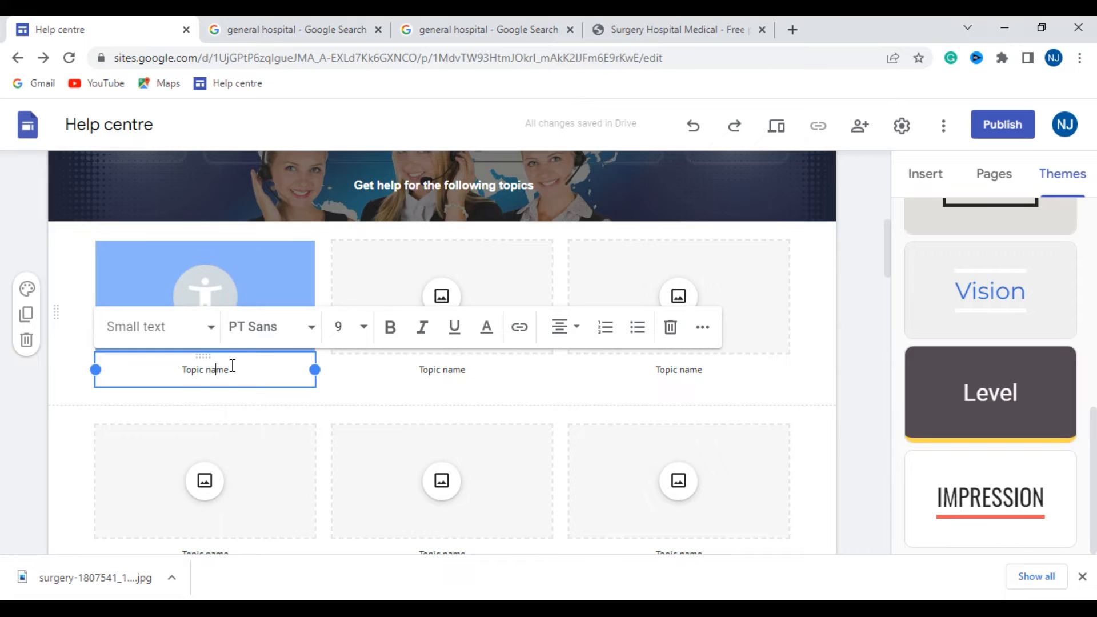
left_click(223, 260)
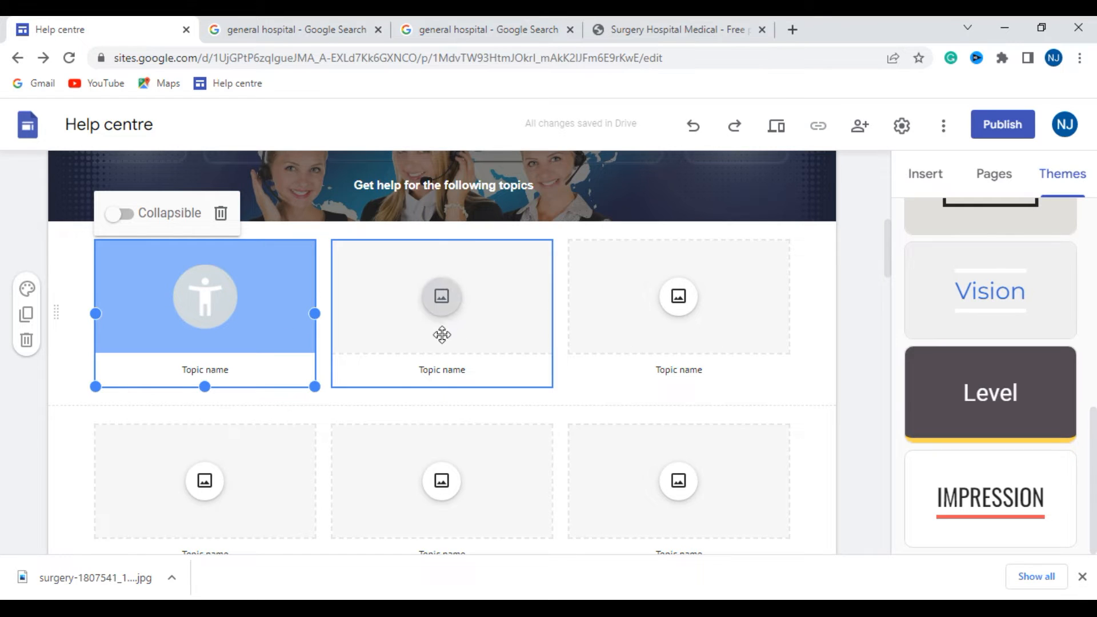
- Upload the dental illustration from Local Disk (E:) into the middle image placeholder of the first topic row
left_click(442, 299)
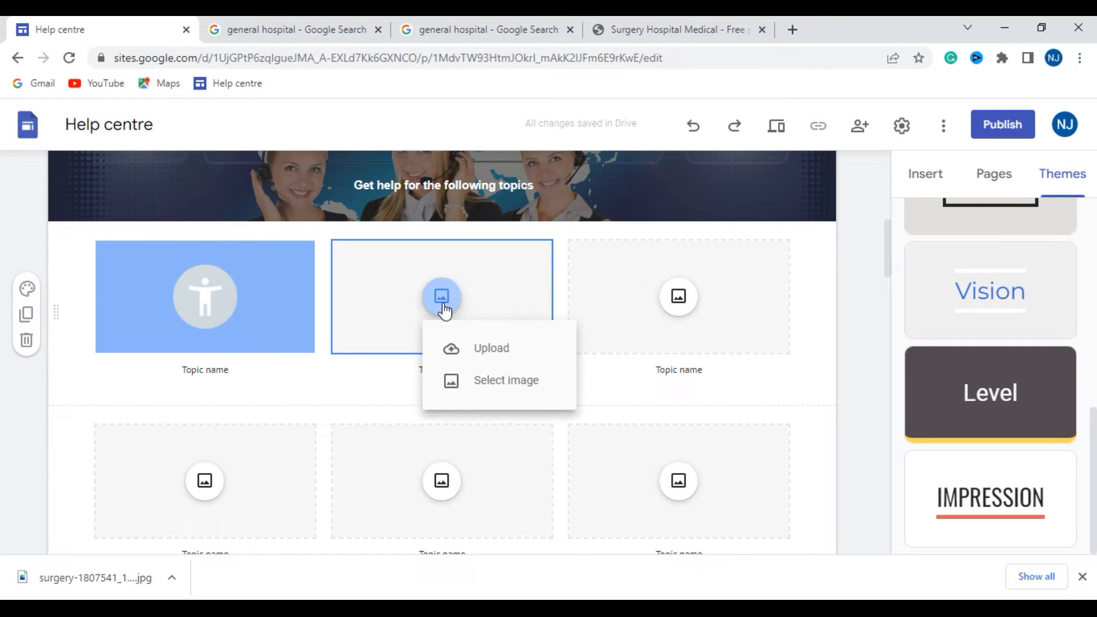
left_click(478, 353)
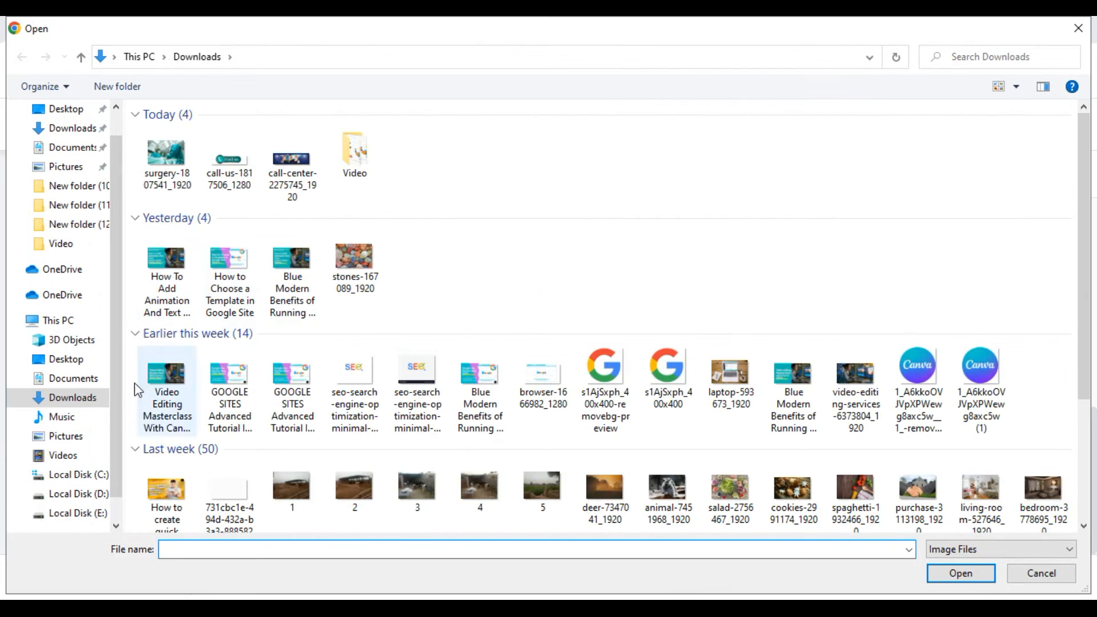
left_click(80, 494)
left_click(84, 515)
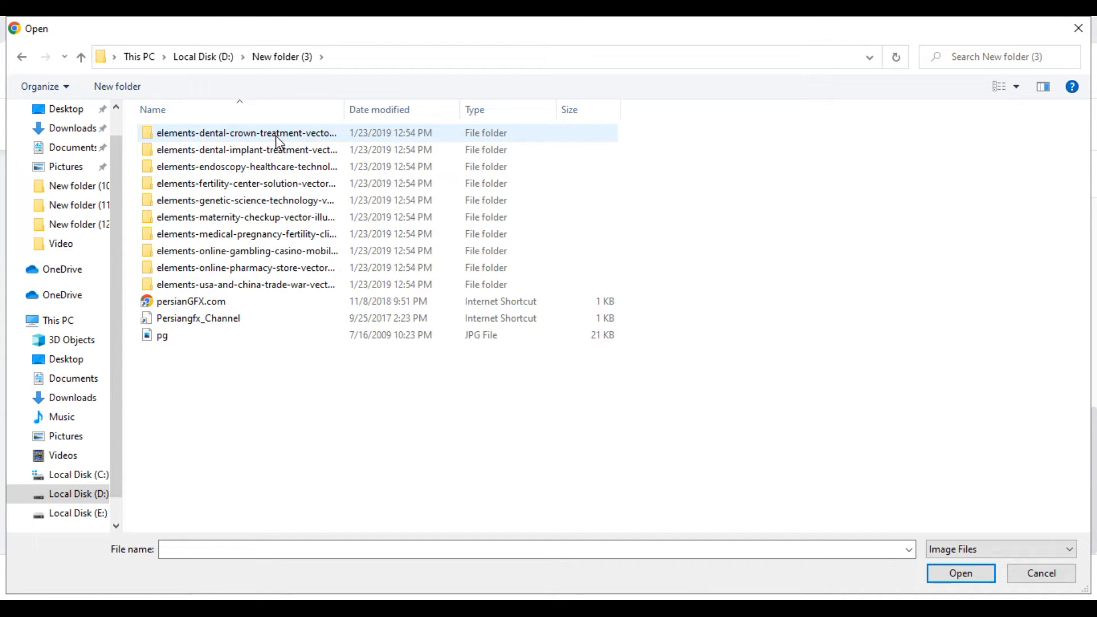
double_click(277, 133)
left_click(177, 166)
double_click(179, 167)
left_click(179, 156)
left_click(970, 574)
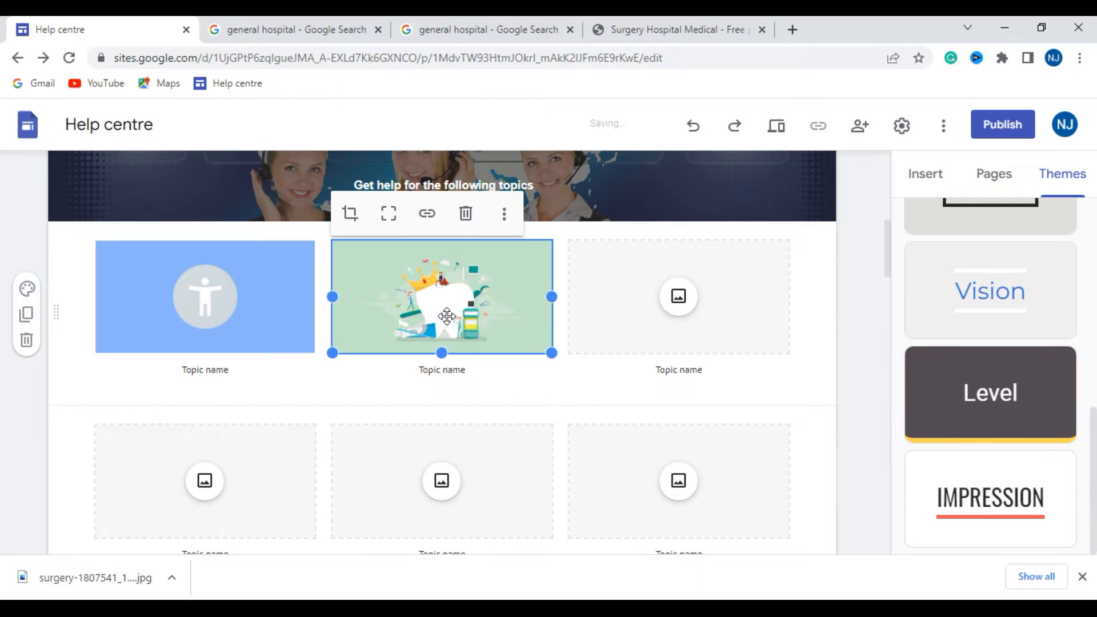
- Replace the topic name below the dental illustration with DENTAL
left_click(467, 370)
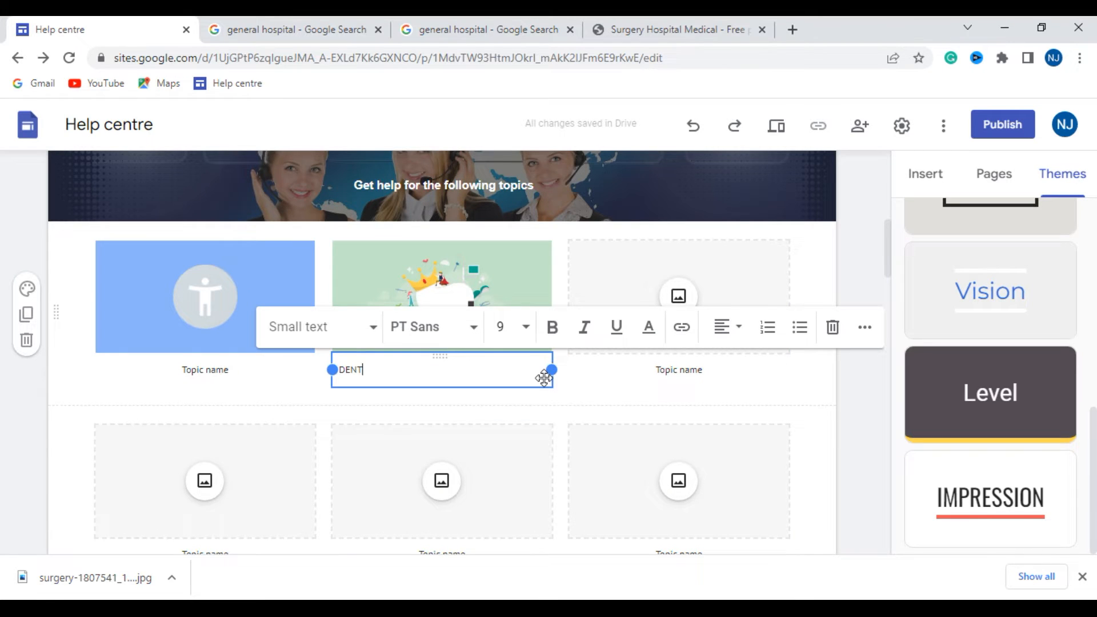
type("AL")
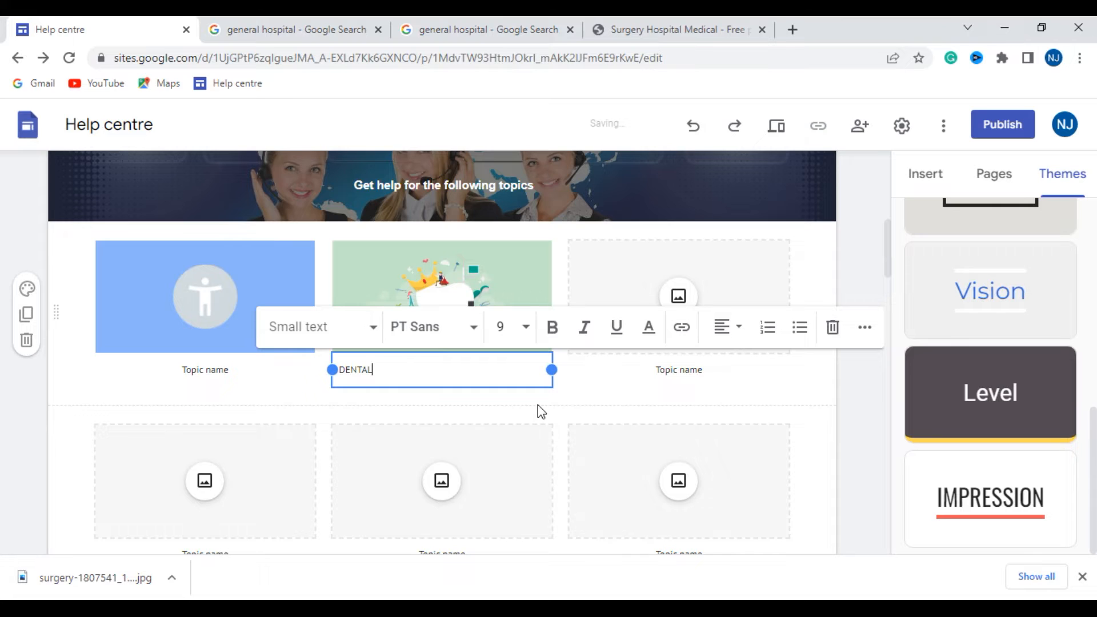
left_click(373, 328)
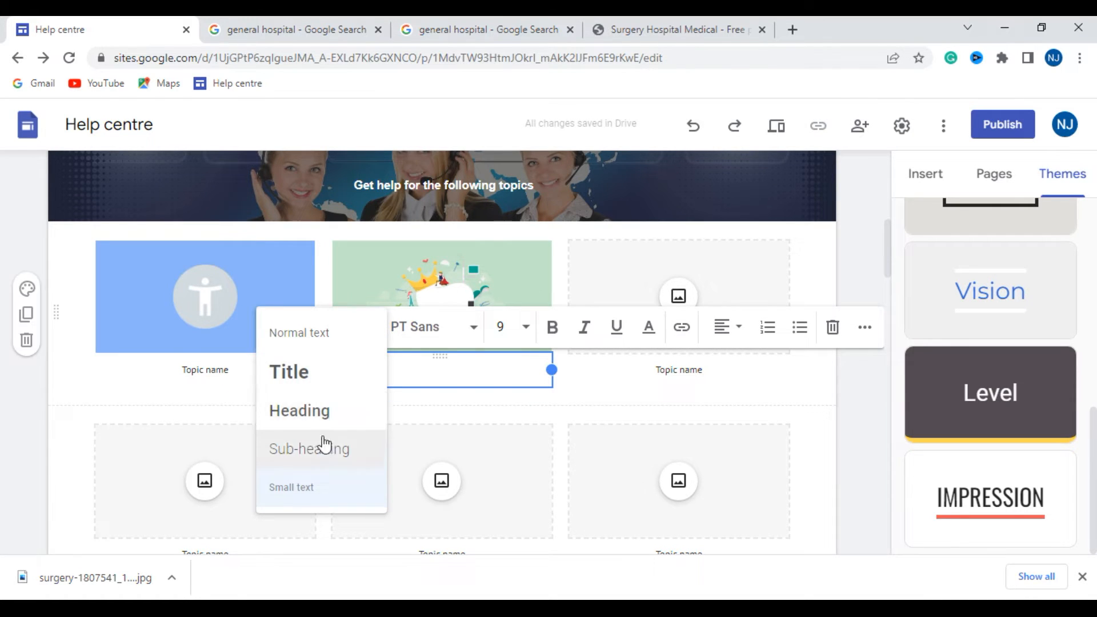
left_click(204, 412)
left_click(361, 375)
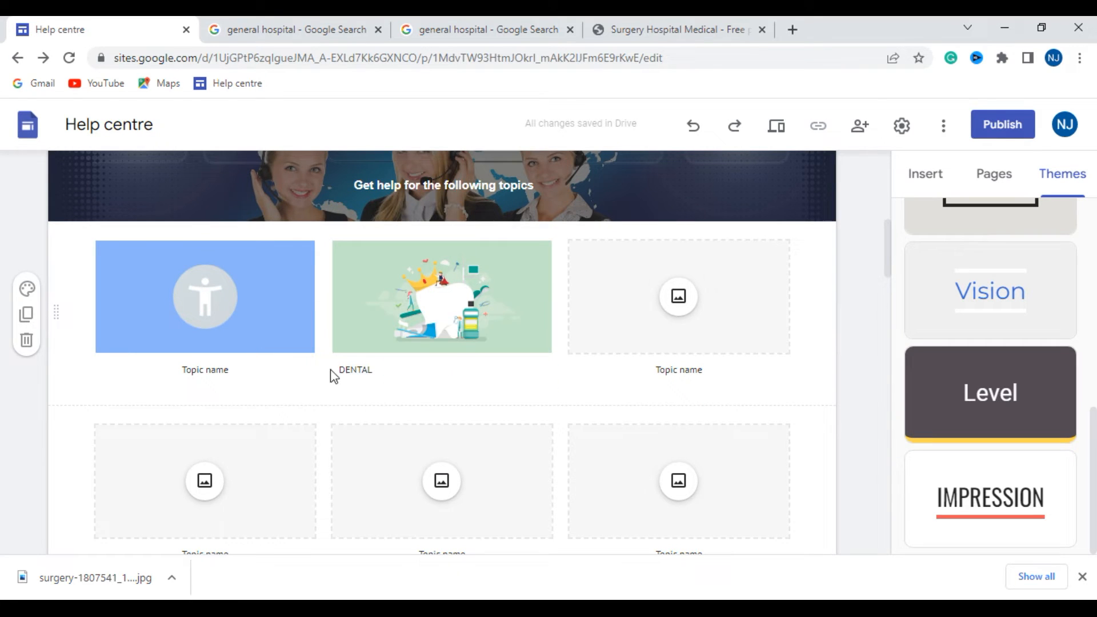
- Centre the DENTAL caption below its image
double_click(372, 372)
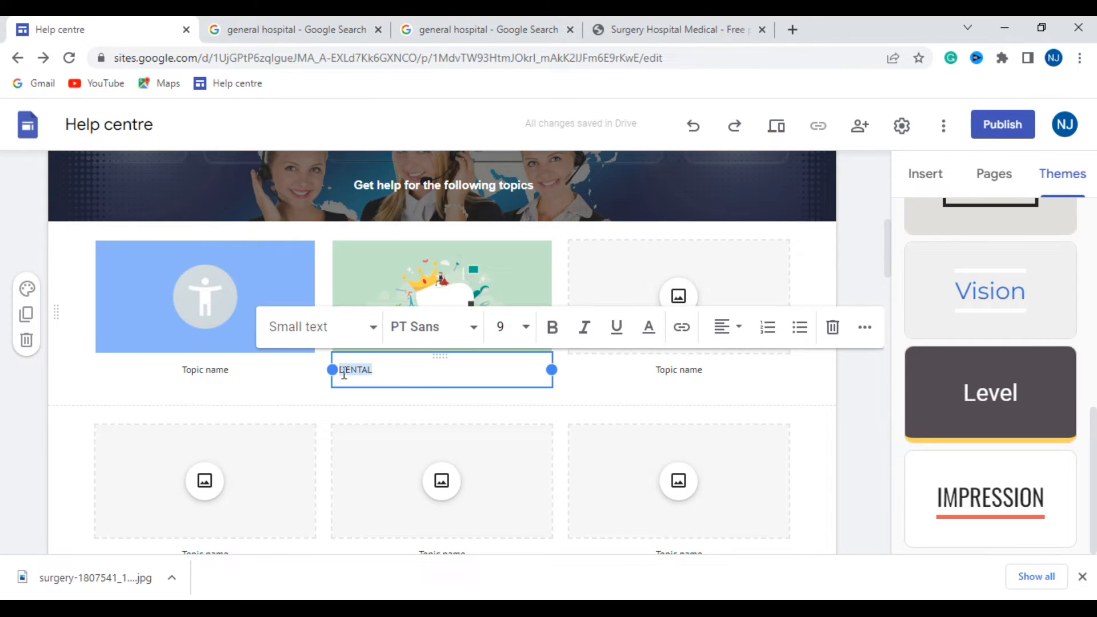
left_click(734, 337)
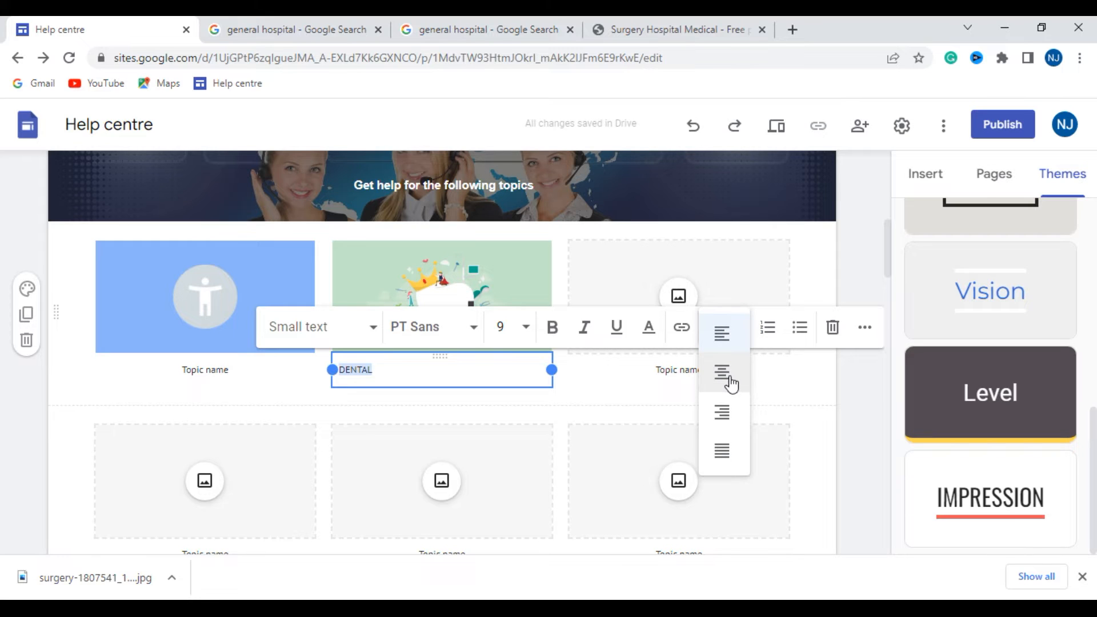
left_click(723, 372)
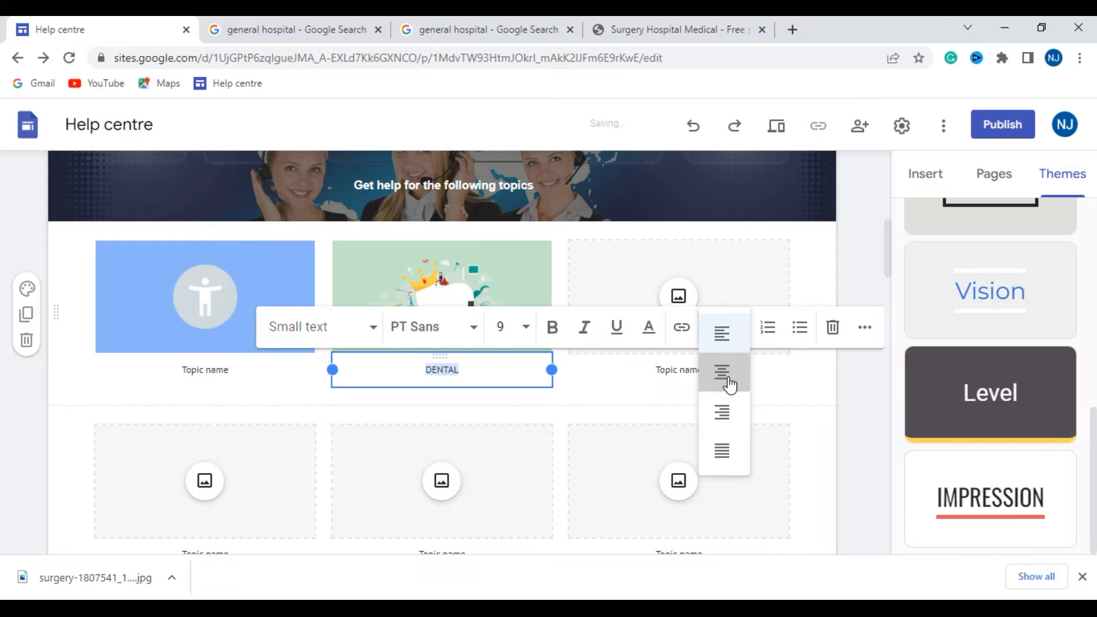
left_click(861, 420)
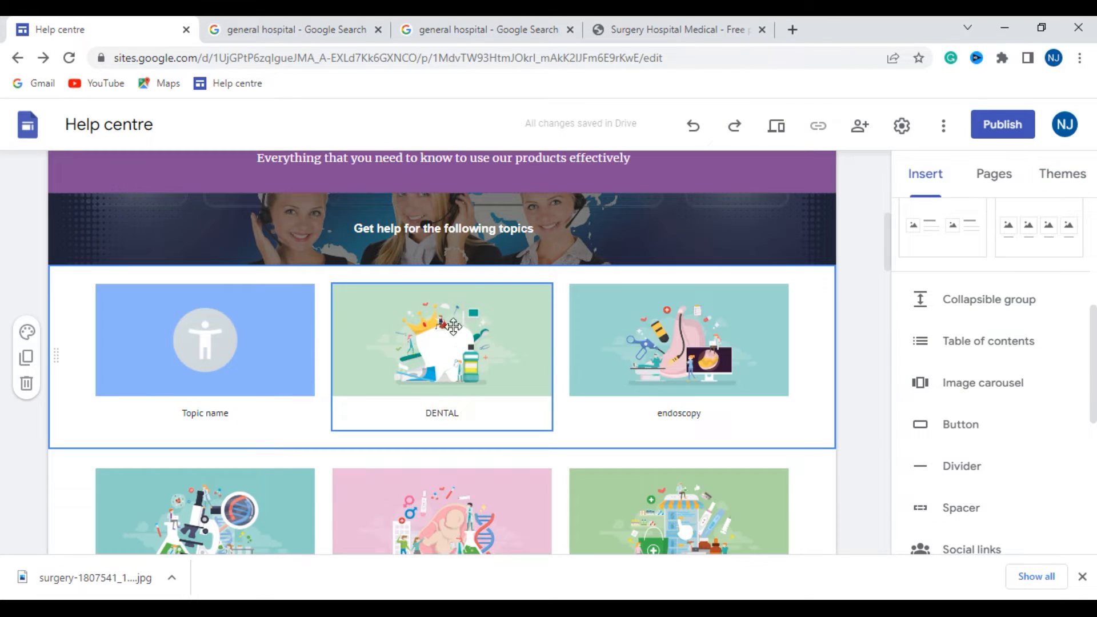
- Examine the crop zoom control and the replace image and alt text options of the DENTAL image
double_click(481, 320)
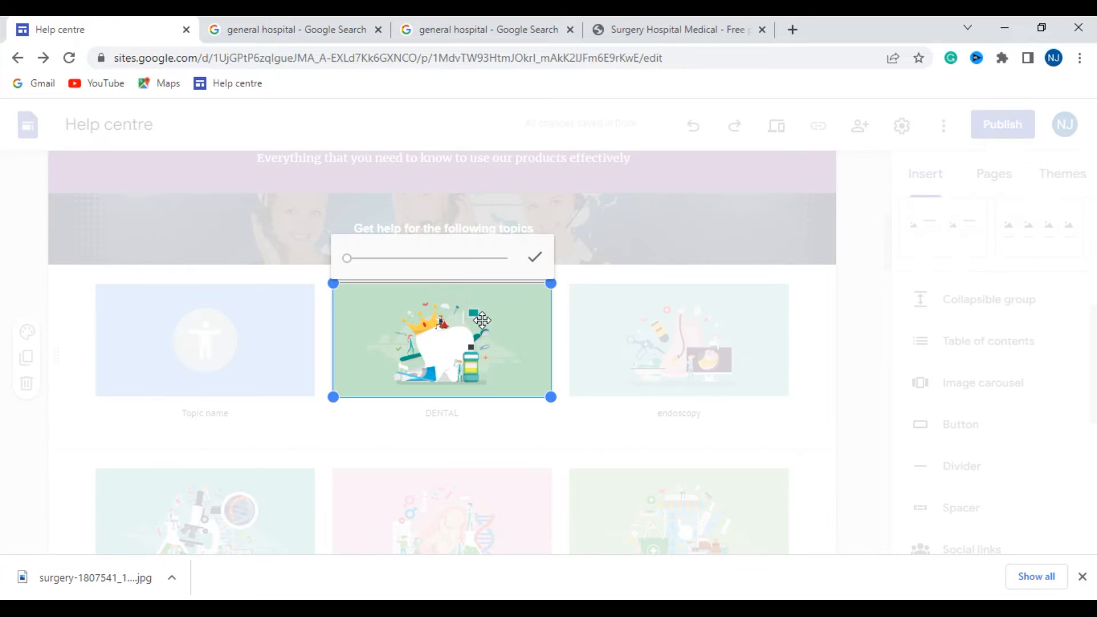
mouse_move(353, 261)
left_mouse_down()
mouse_move(379, 260)
mouse_move(349, 271)
left_mouse_up()
left_click(561, 327)
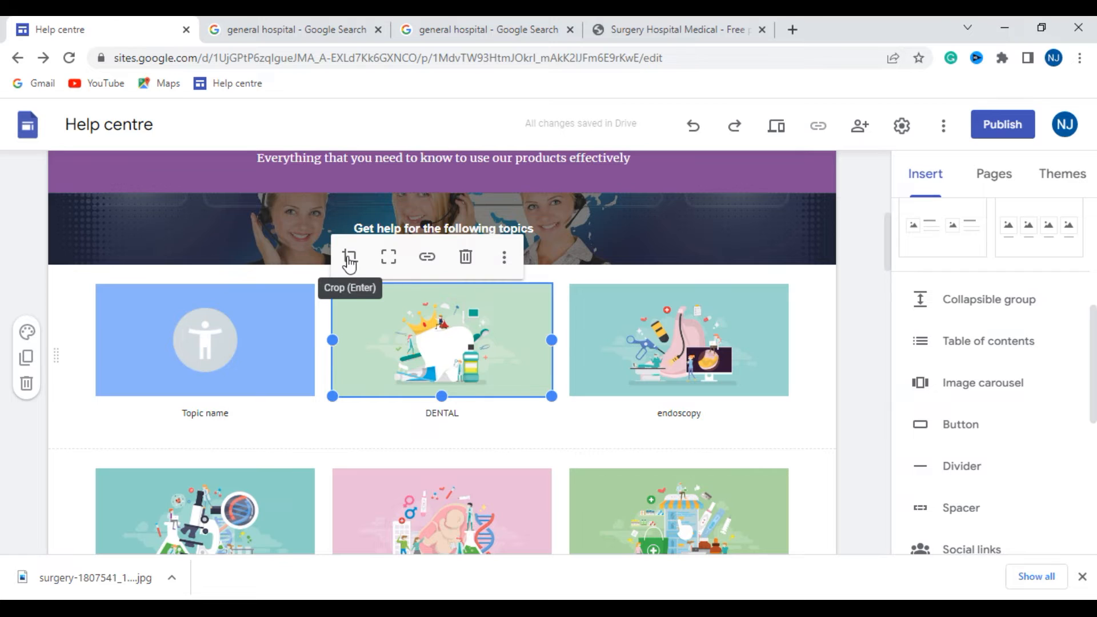
left_click(514, 264)
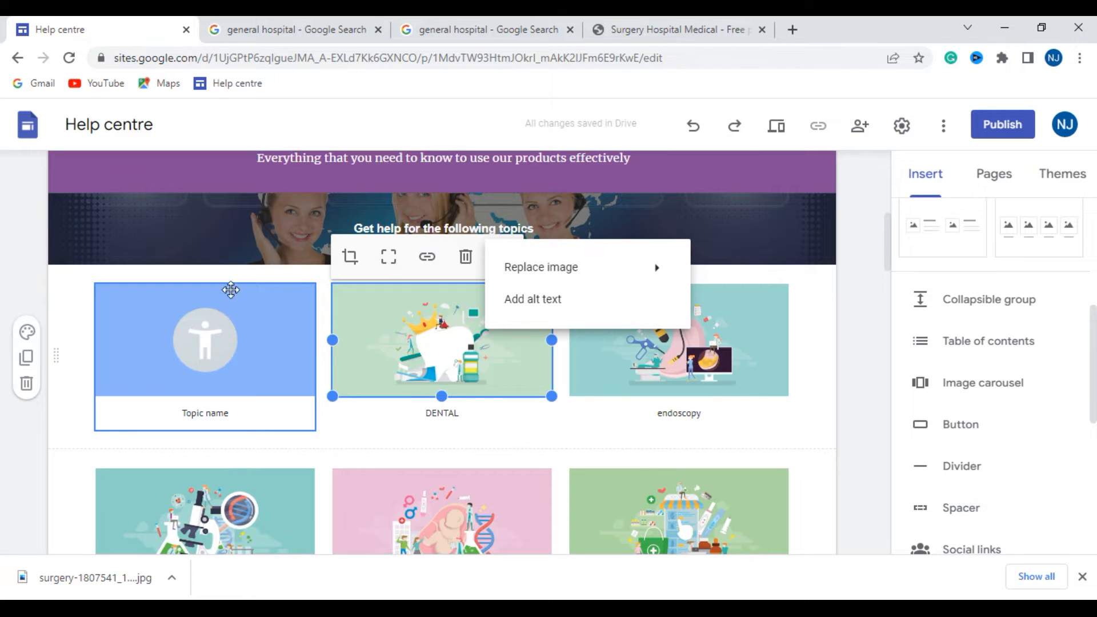
left_click(309, 273)
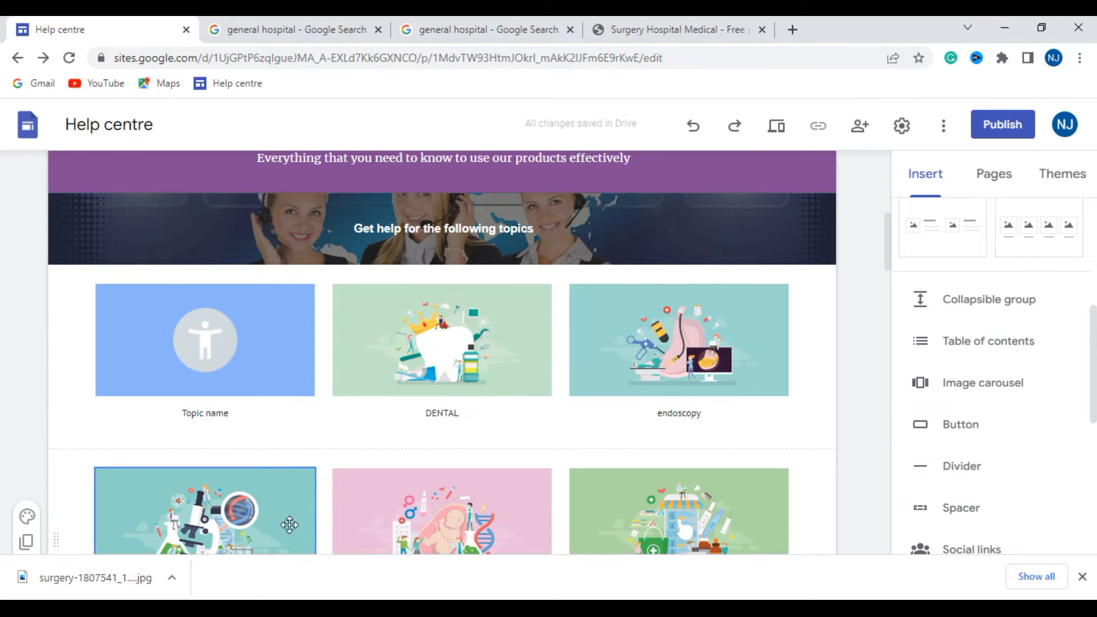
- Examine the crop control and the link options of the pregnancy topic image
left_click(313, 474)
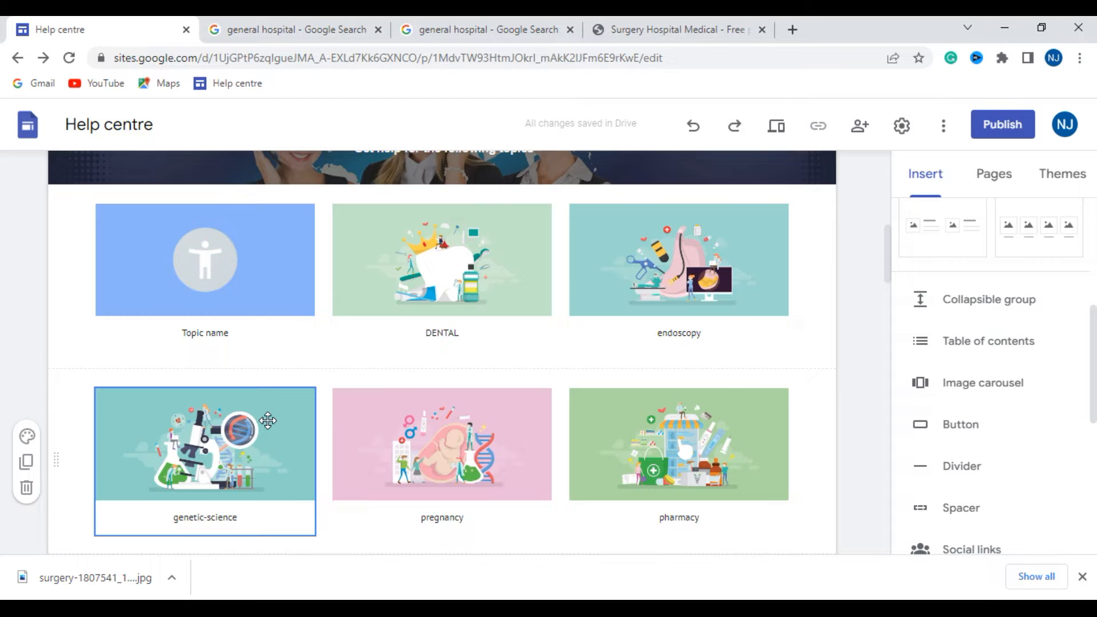
scroll(267, 419, "up", 1)
scroll(302, 515, "down", 1)
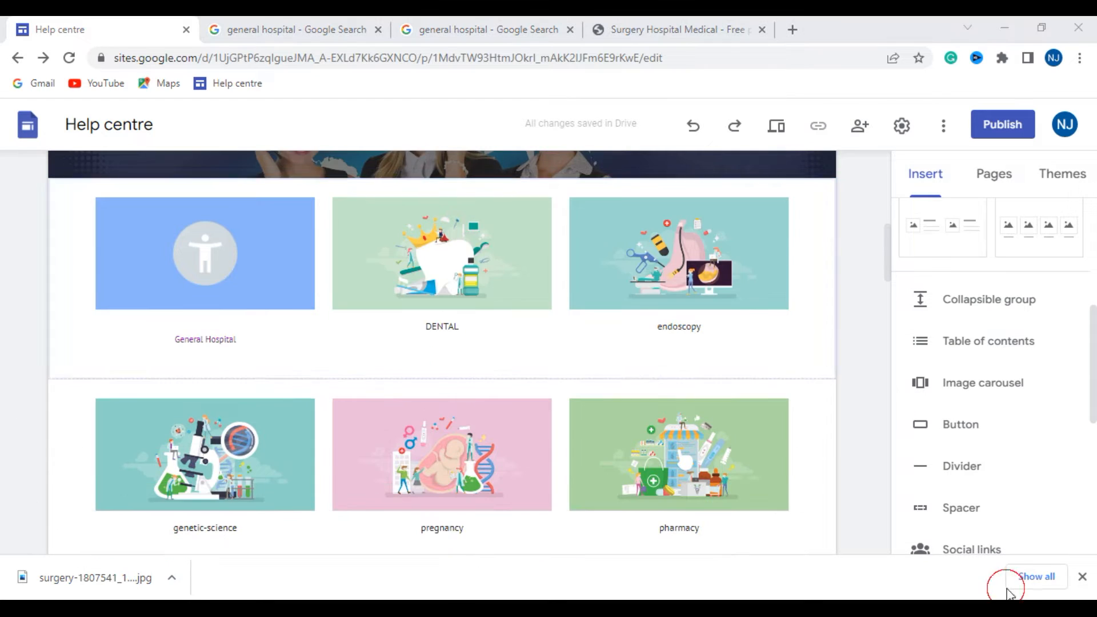
left_click(431, 427)
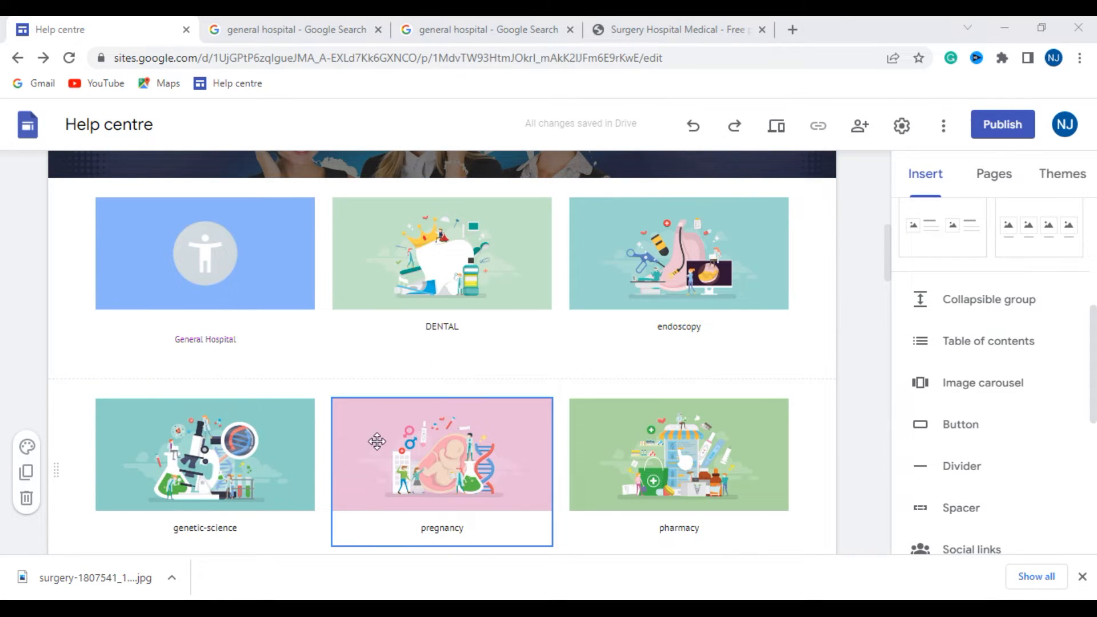
double_click(362, 425)
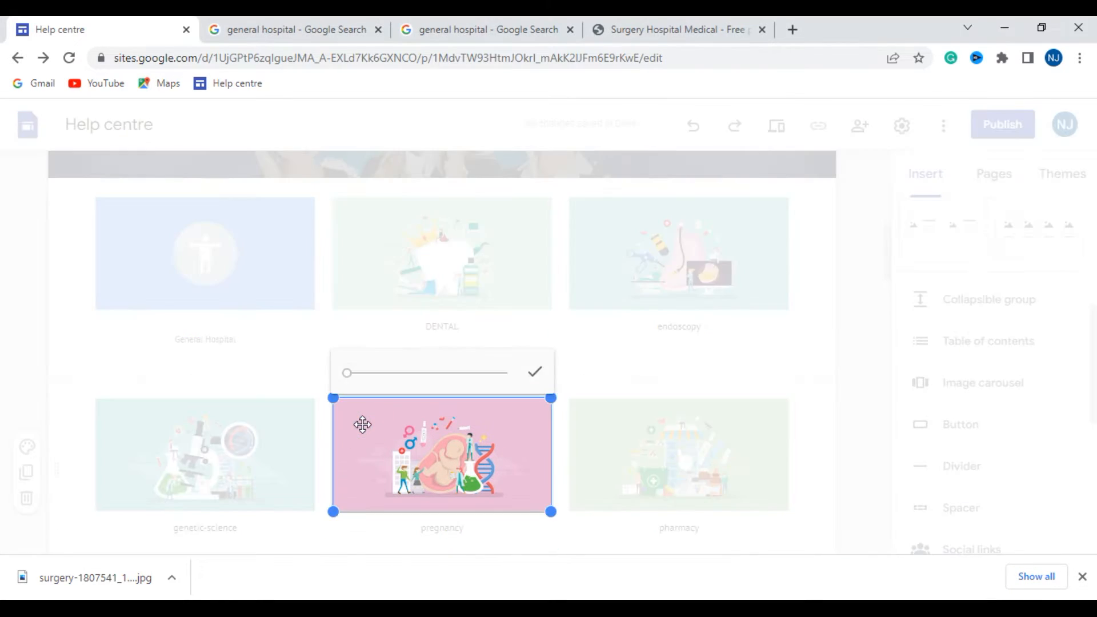
left_click(547, 441)
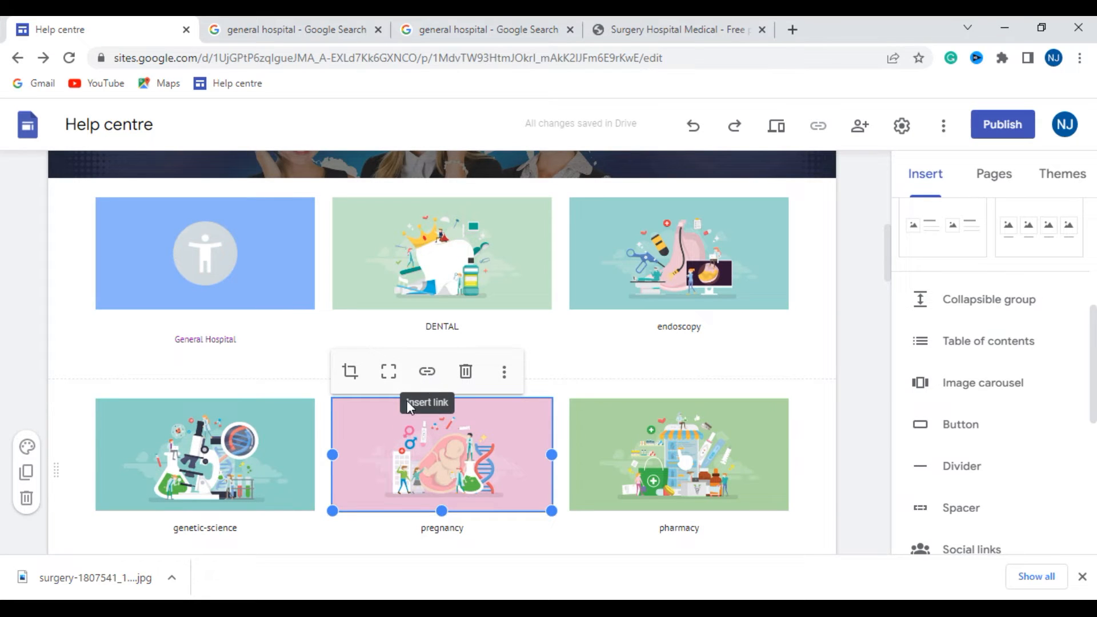
left_click(429, 373)
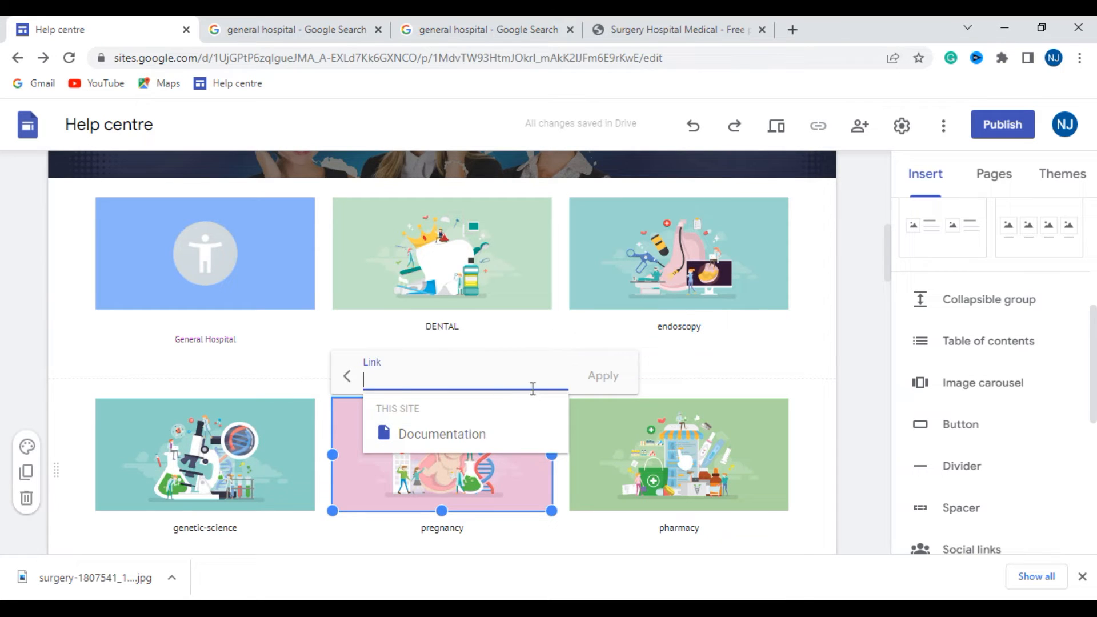
left_click(673, 358)
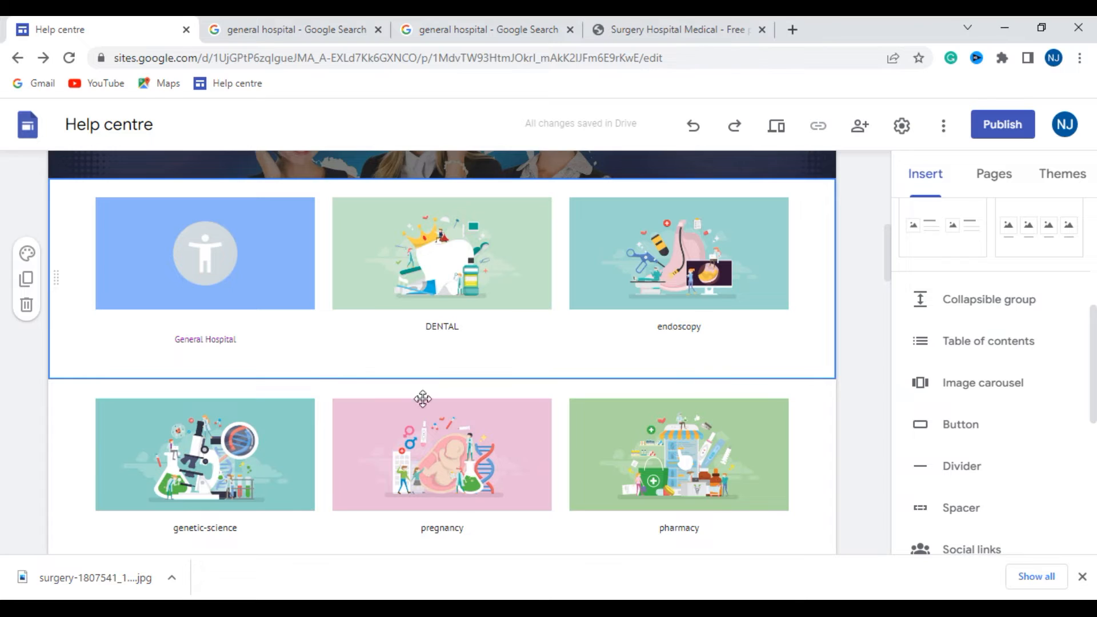
- Try the purchase-3113198_1920 photo from Downloads as the background of the section holding the genetic-science, pregnancy and pharmacy topics
scroll(489, 415, "down", 3)
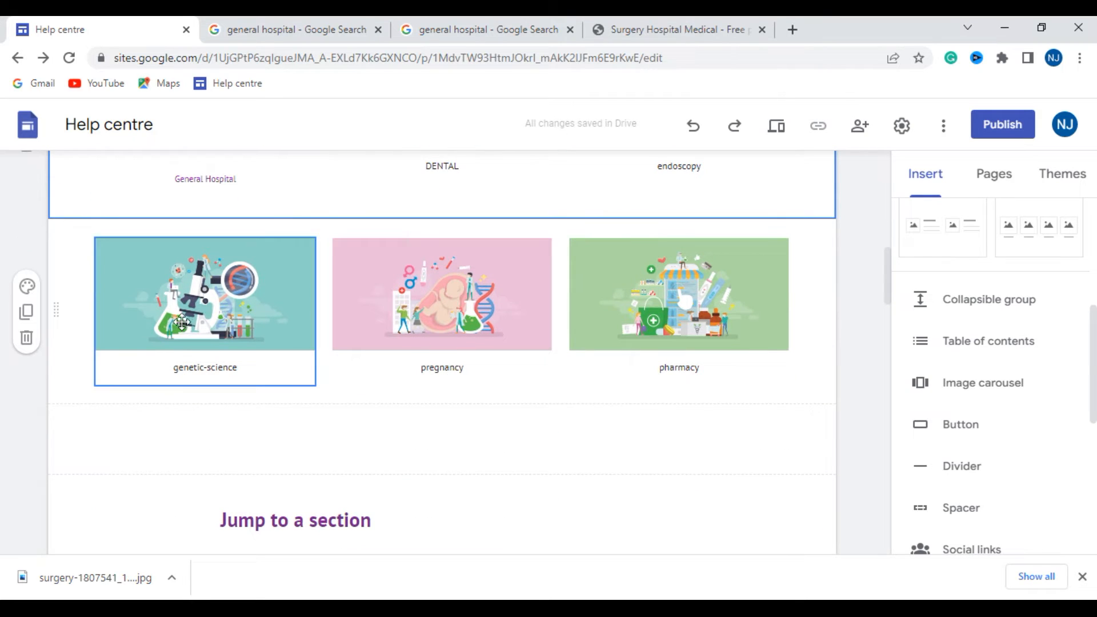
left_click(28, 292)
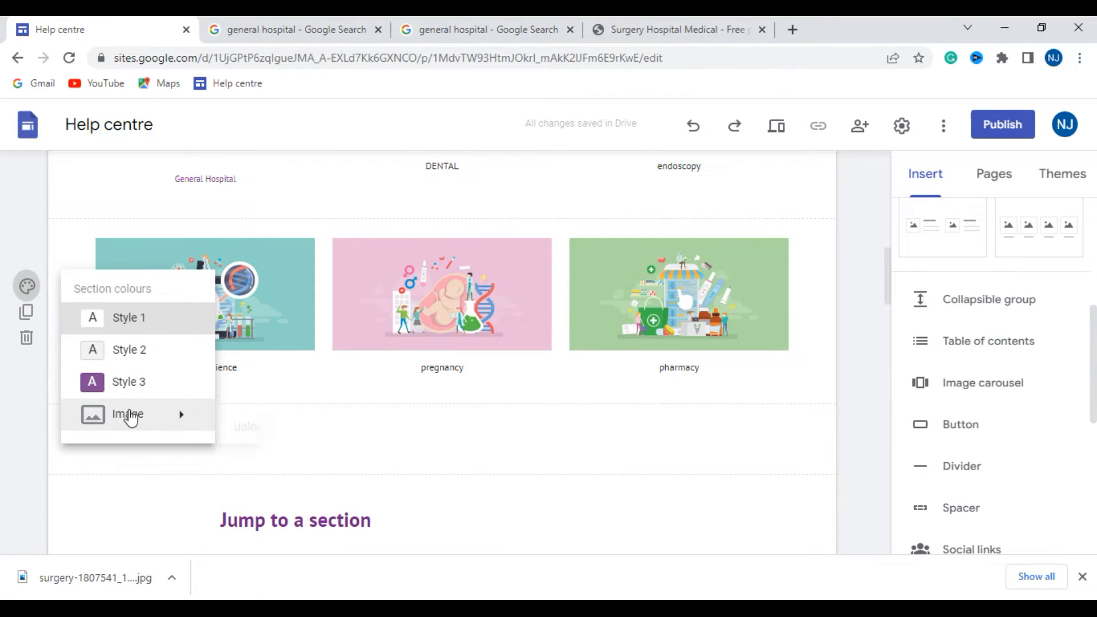
mouse_move(163, 420)
left_click(262, 432)
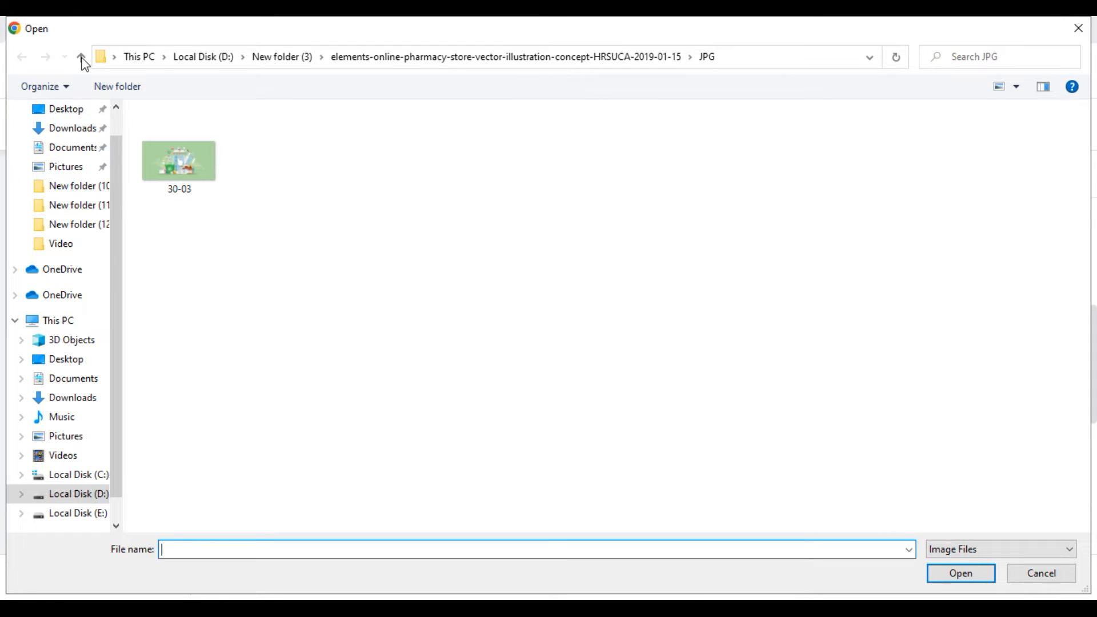
left_click(87, 131)
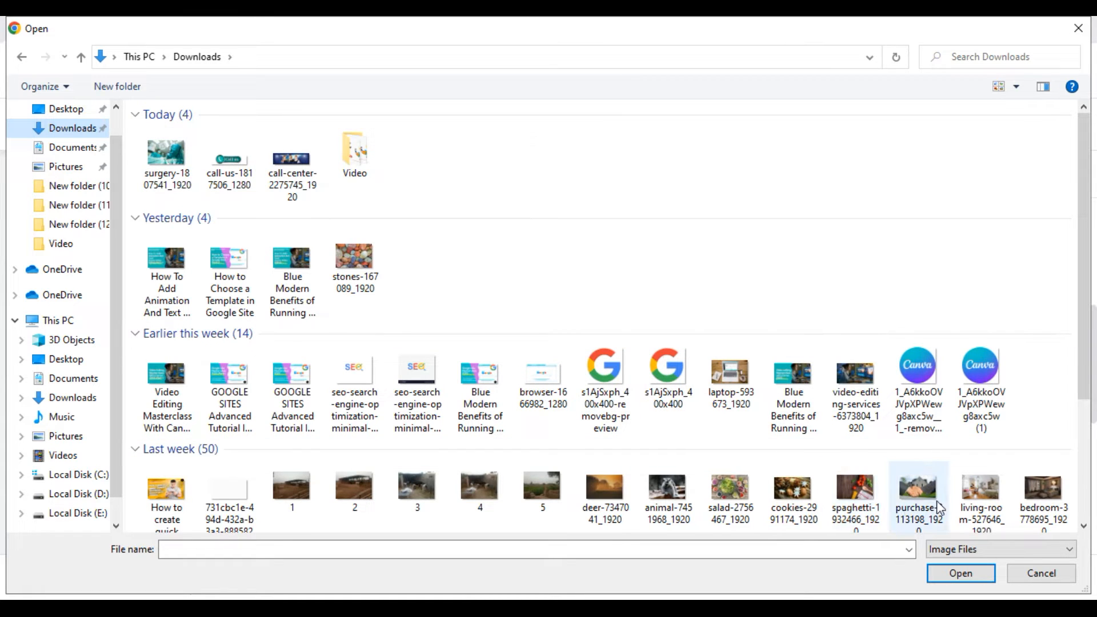
left_click(922, 492)
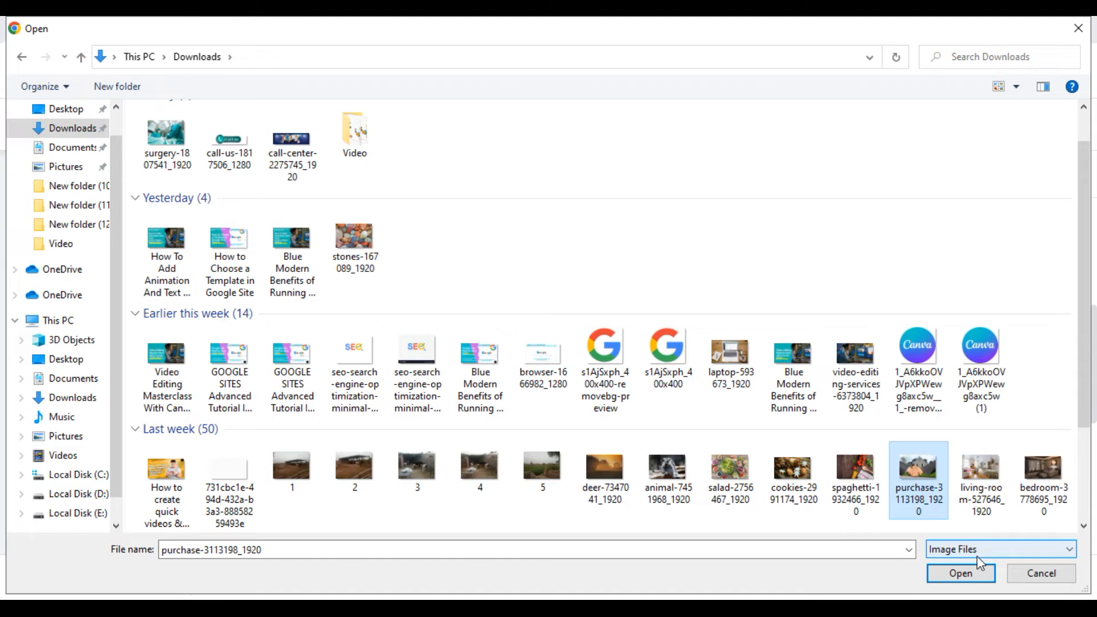
left_click(960, 573)
scroll(556, 486, "up", 2)
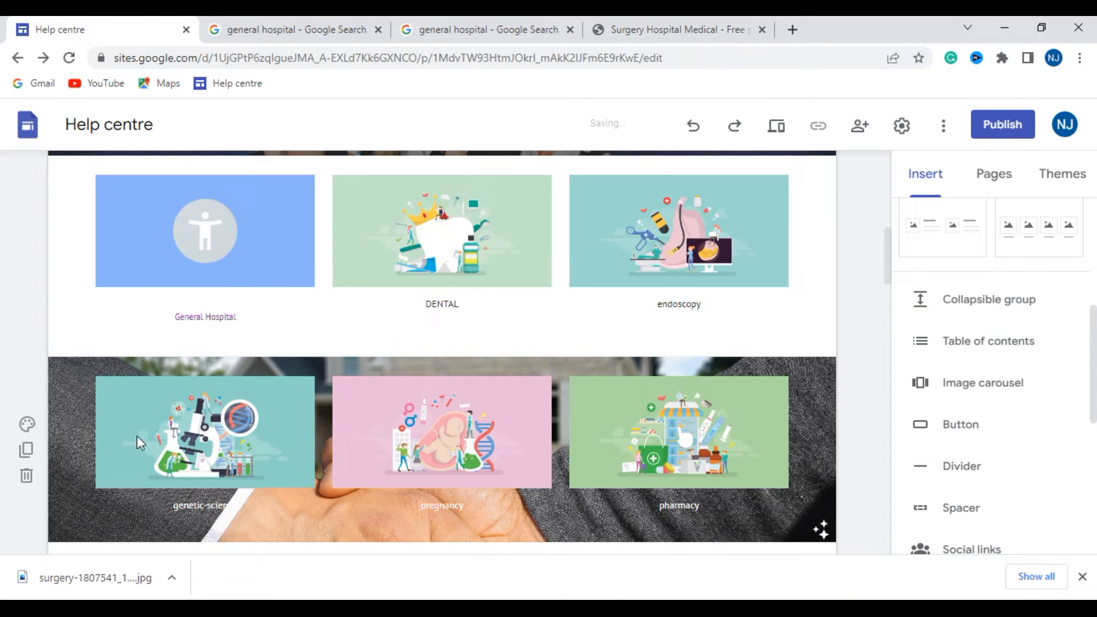
scroll(53, 448, "up", 1)
- Set the genetic-science, pregnancy and pharmacy section's colours back to Style 1
left_click(28, 446)
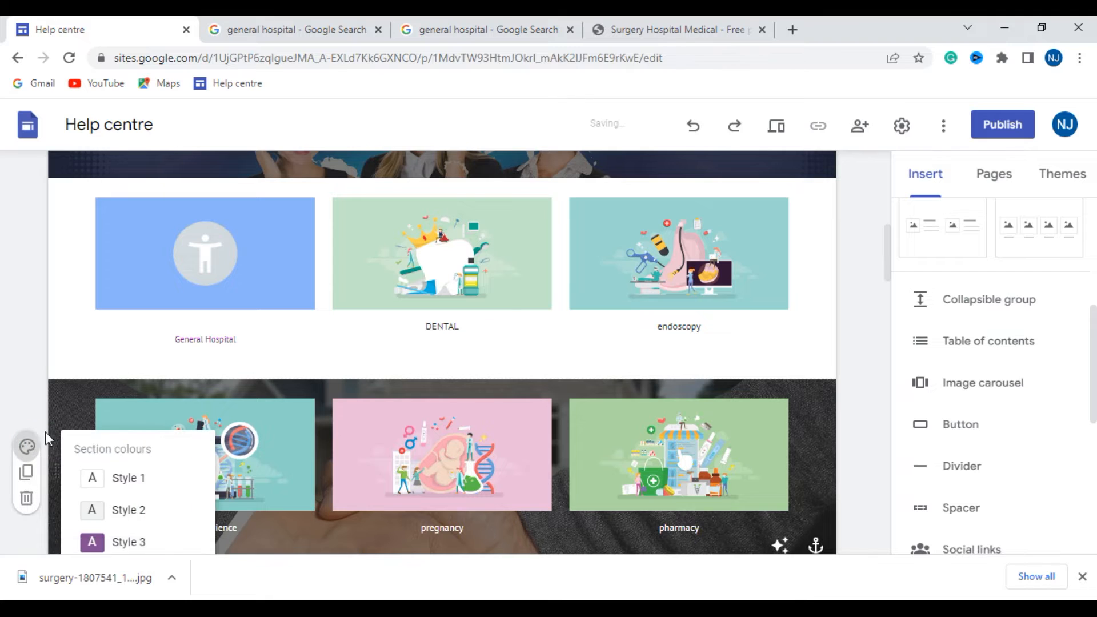
scroll(45, 430, "down", 2)
left_click(130, 401)
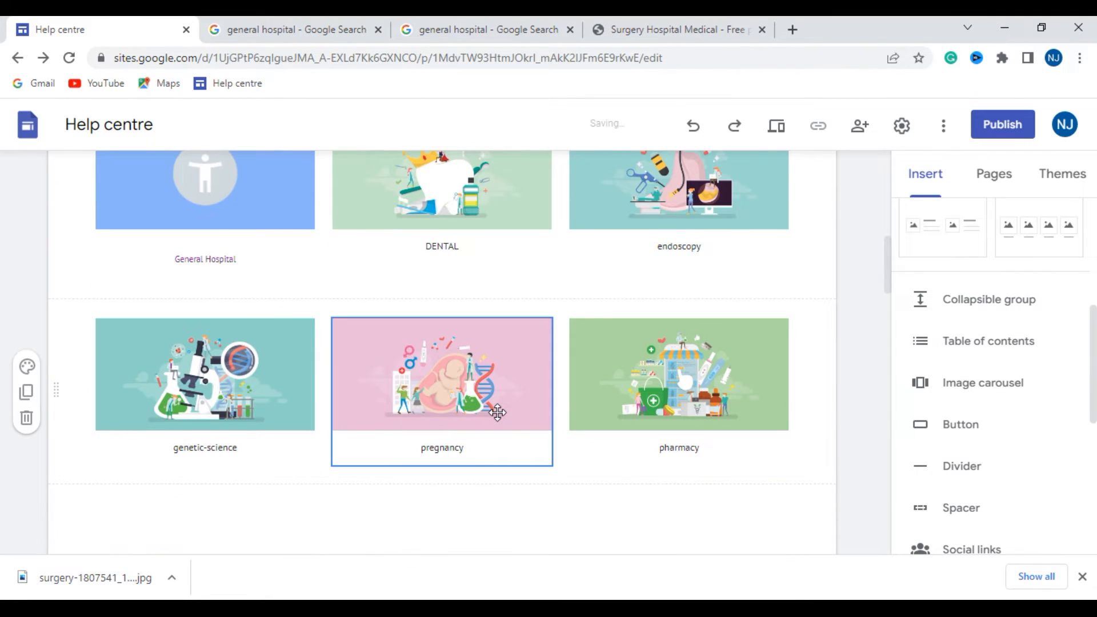
- Examine the Jump to a section heading, its list of section links and the Section 1 instructions below
scroll(498, 412, "down", 1)
scroll(497, 412, "down", 3)
scroll(267, 330, "down", 1)
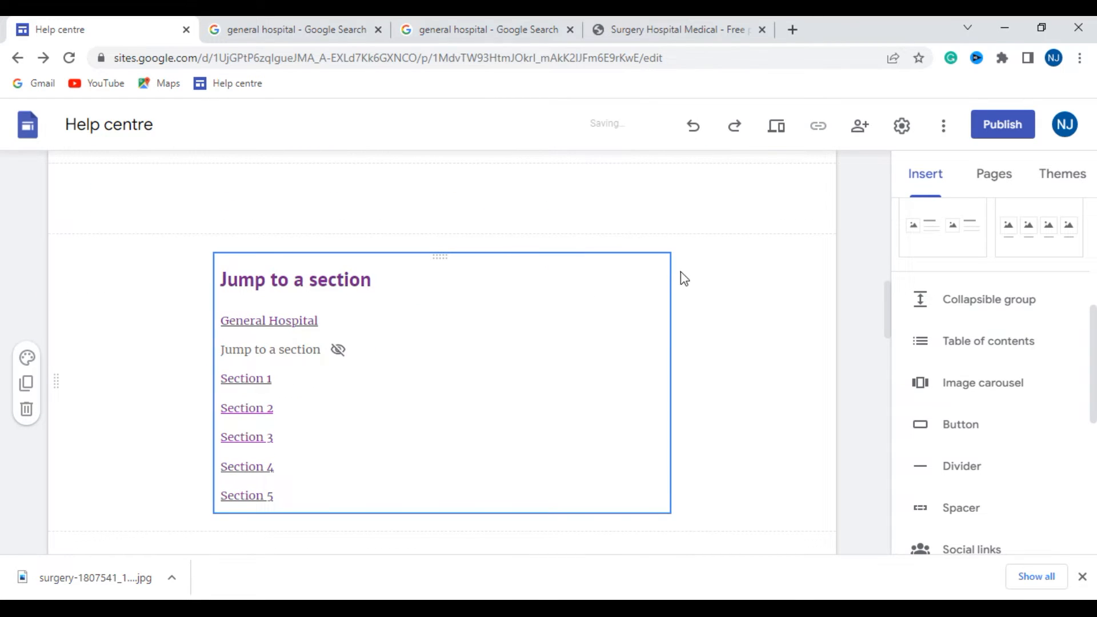
scroll(328, 376, "down", 2)
scroll(343, 366, "up", 1)
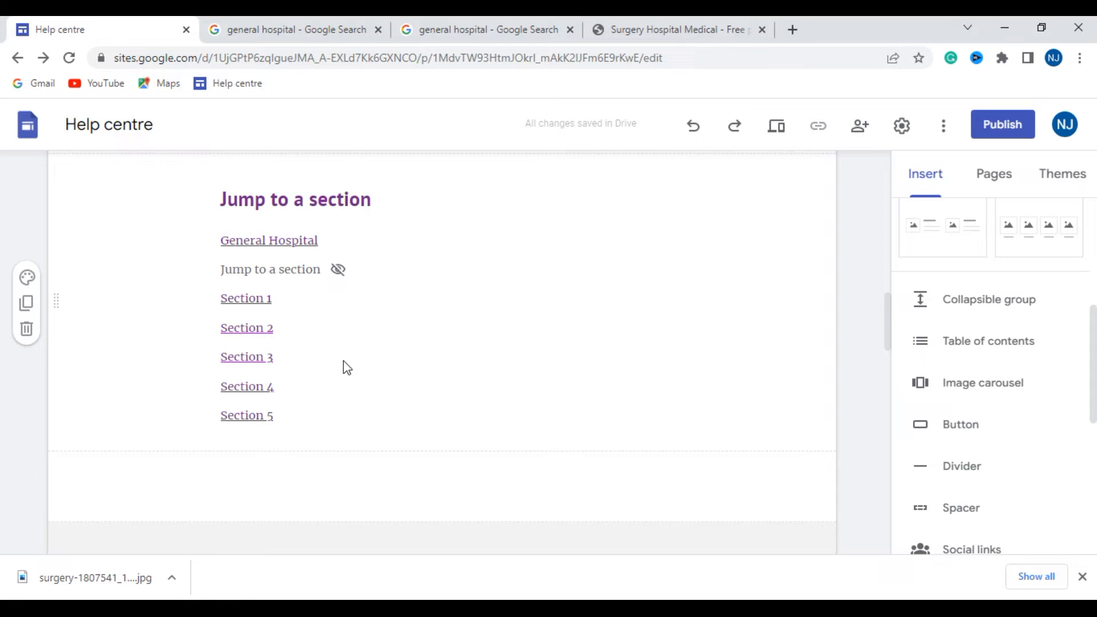
scroll(342, 368, "up", 5)
scroll(331, 431, "down", 3)
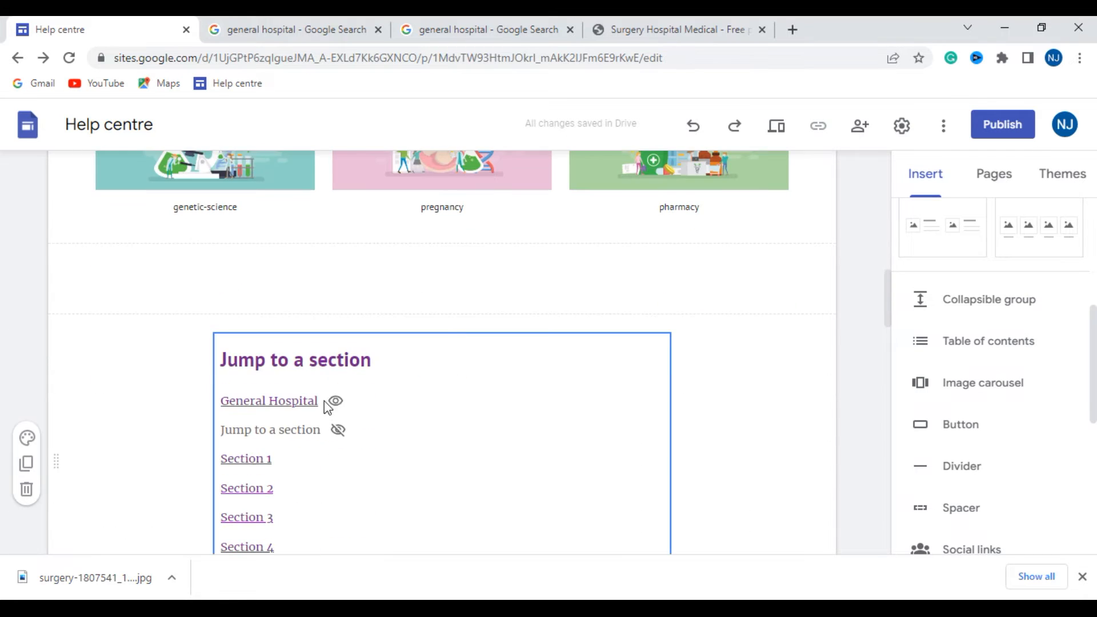
left_click(413, 372)
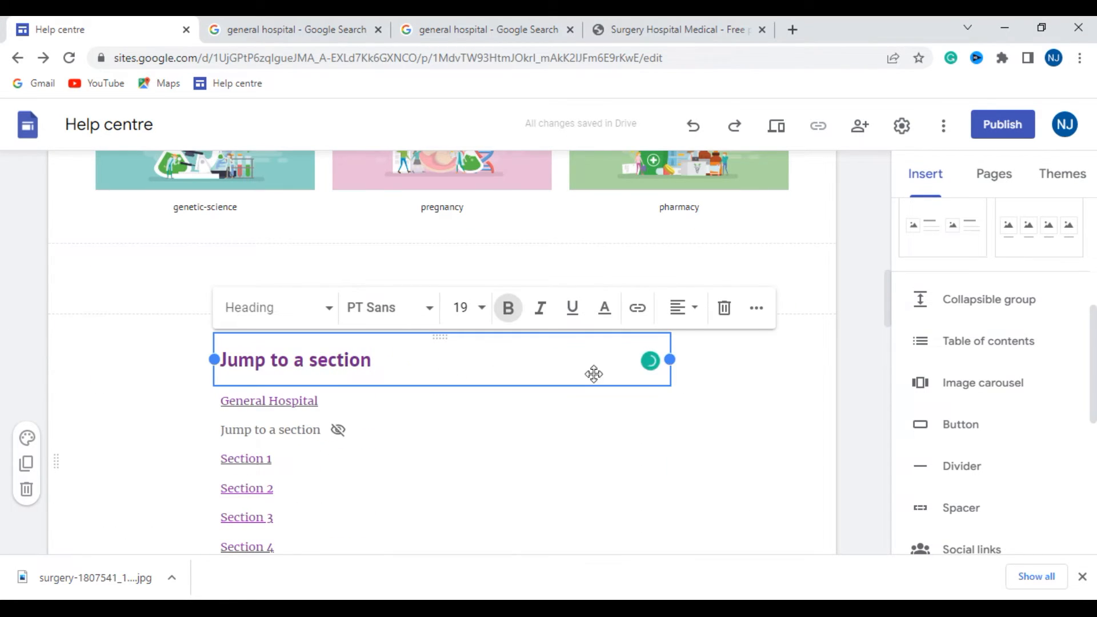
scroll(629, 383, "down", 1)
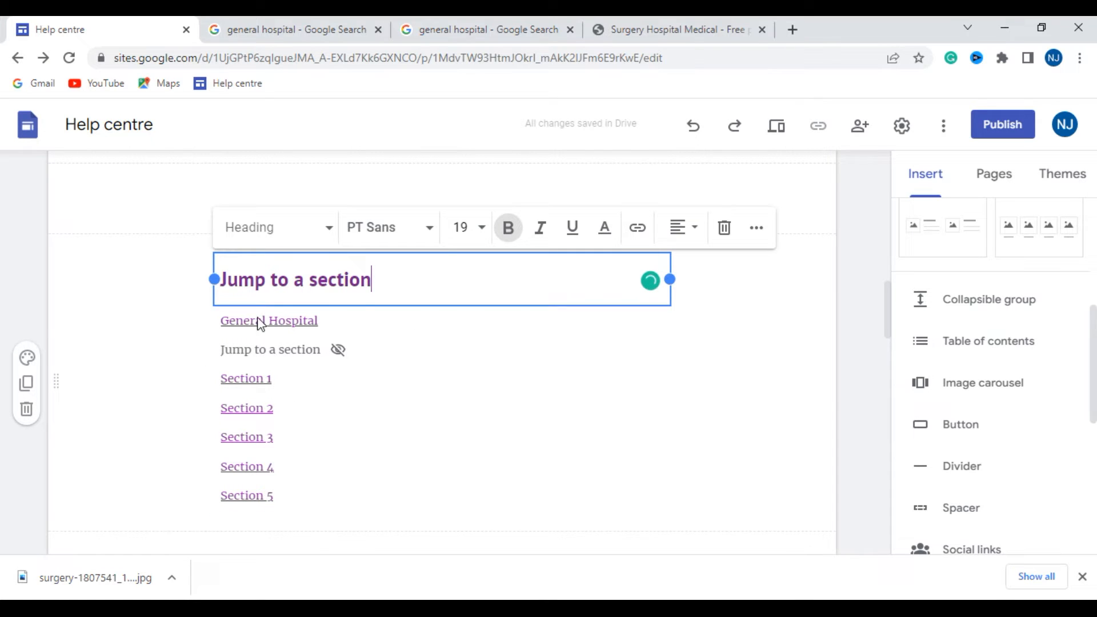
scroll(297, 466, "down", 6)
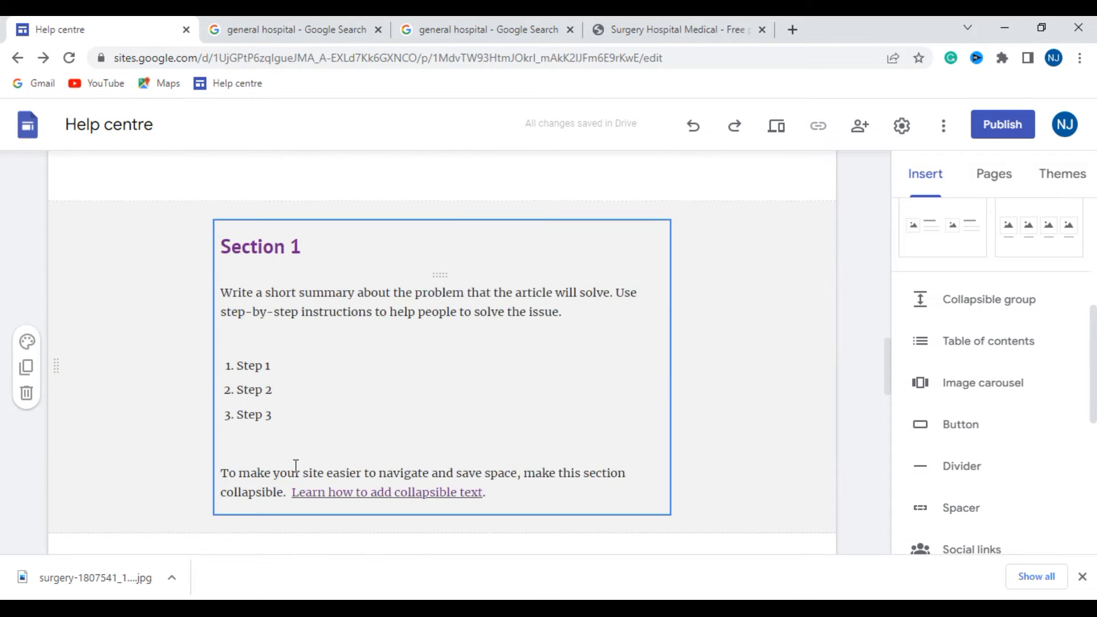
scroll(294, 472, "up", 6)
scroll(293, 463, "up", 10)
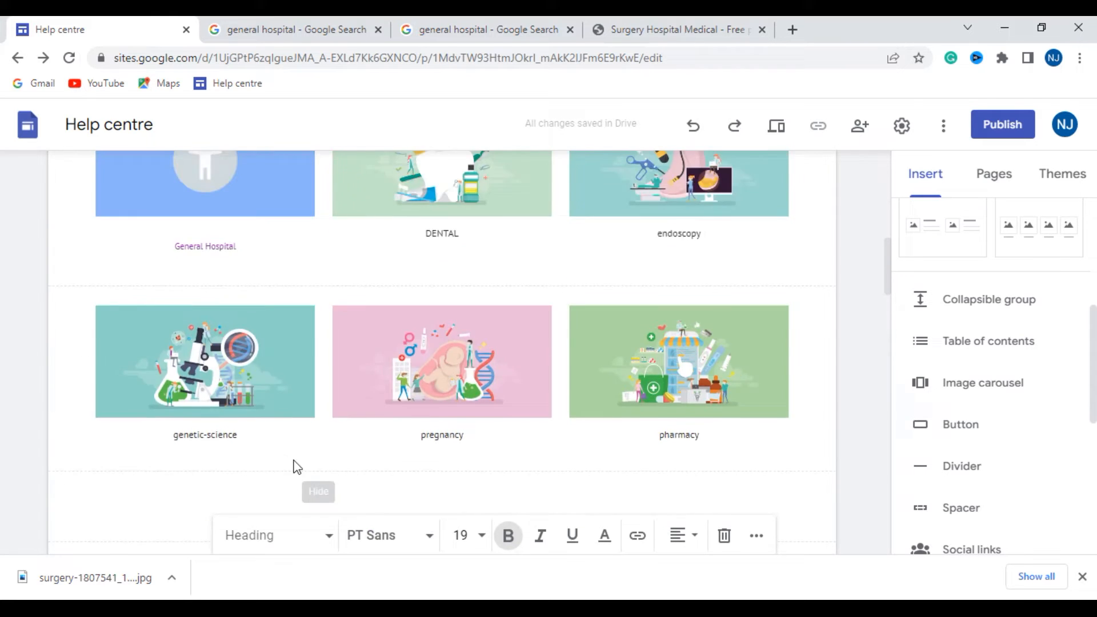
scroll(293, 457, "down", 3)
scroll(293, 460, "down", 5)
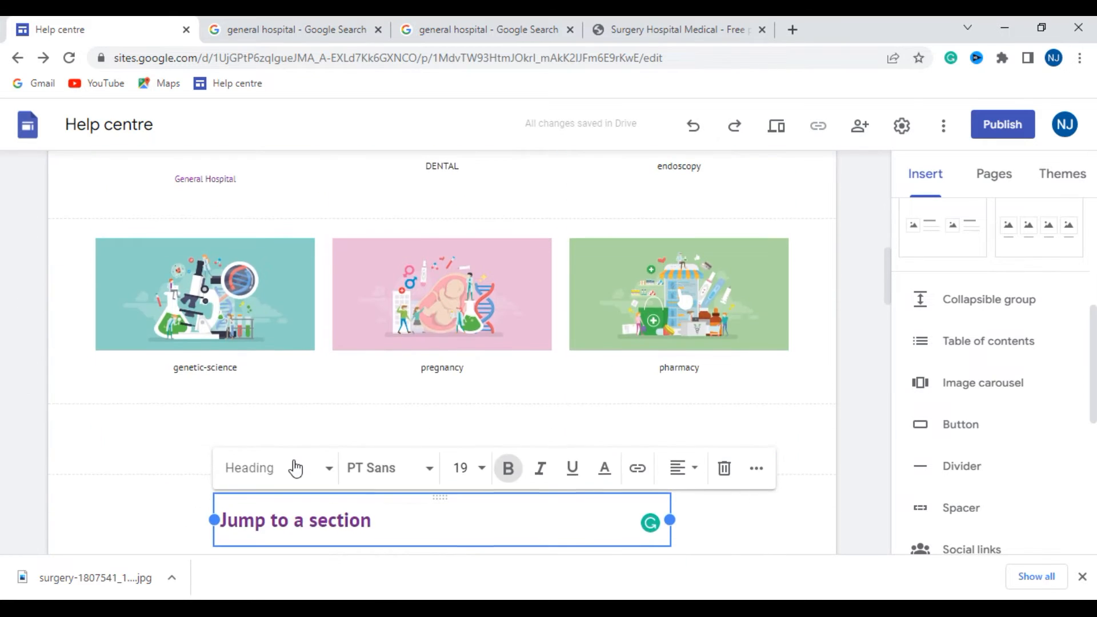
- Paste the copied Departments text into the page below the Jump to a section list
left_click(274, 455)
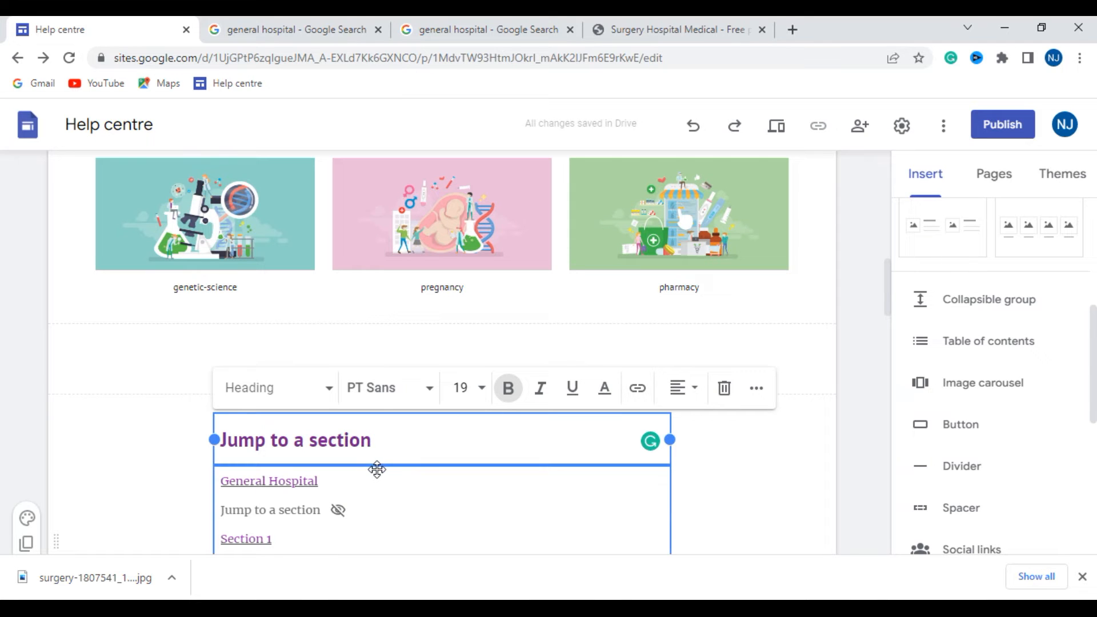
scroll(377, 469, "down", 4)
left_click(387, 211)
left_click(189, 216)
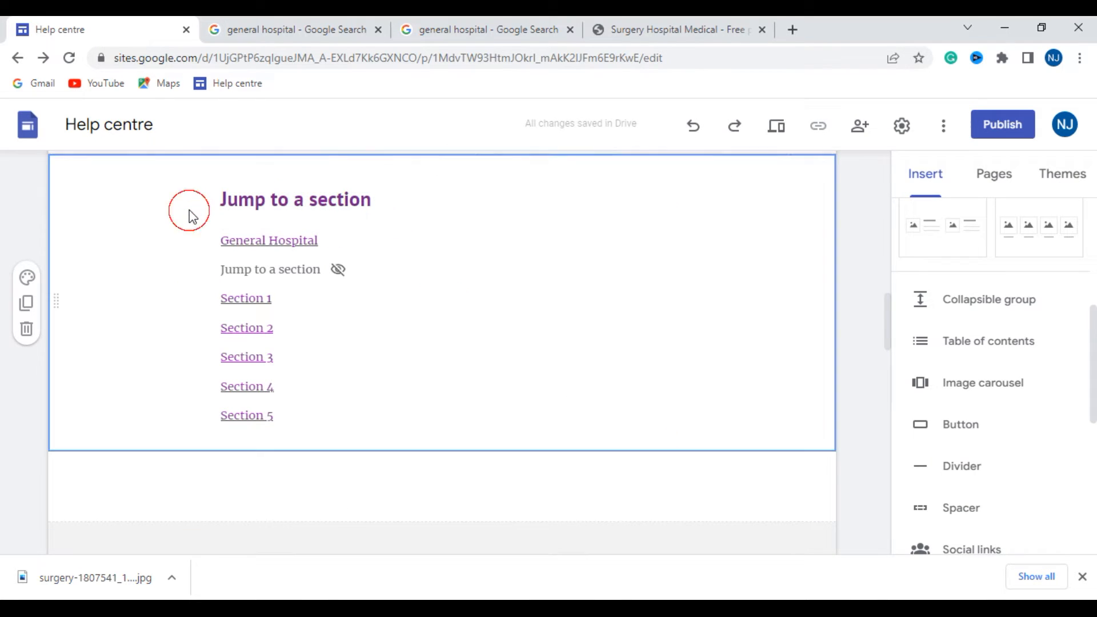
key("ctrl+z")
scroll(294, 263, "up", 2)
scroll(295, 267, "up", 3)
- Replace the Jump to a section heading with the copied Departments text and remove the leftover letter J
left_click(375, 286)
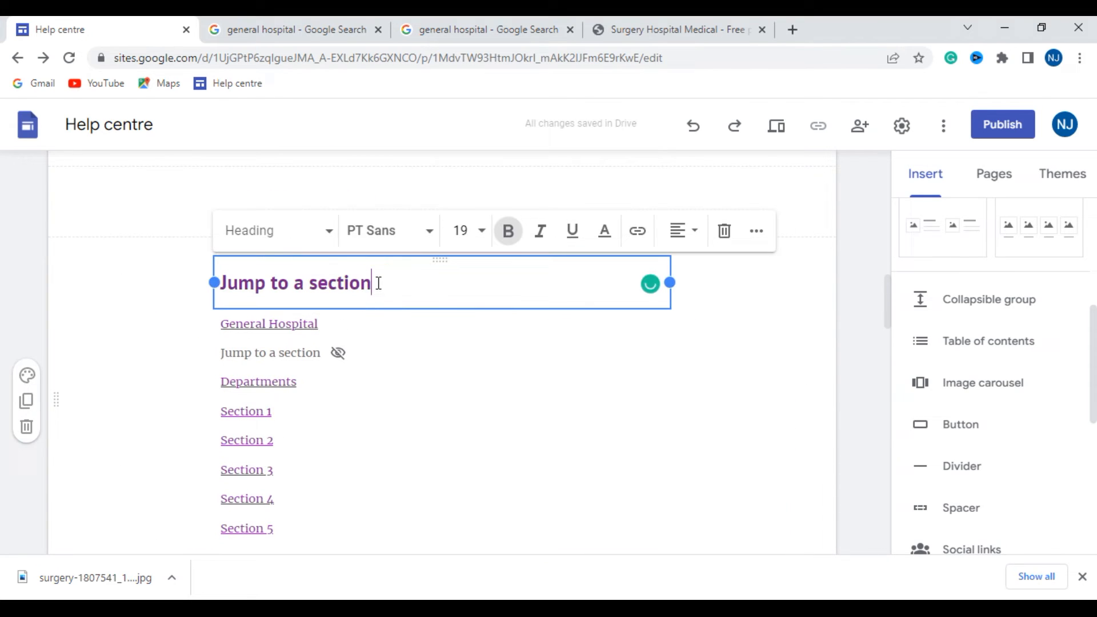
left_click_drag(372, 284, 227, 294)
type("Departments")
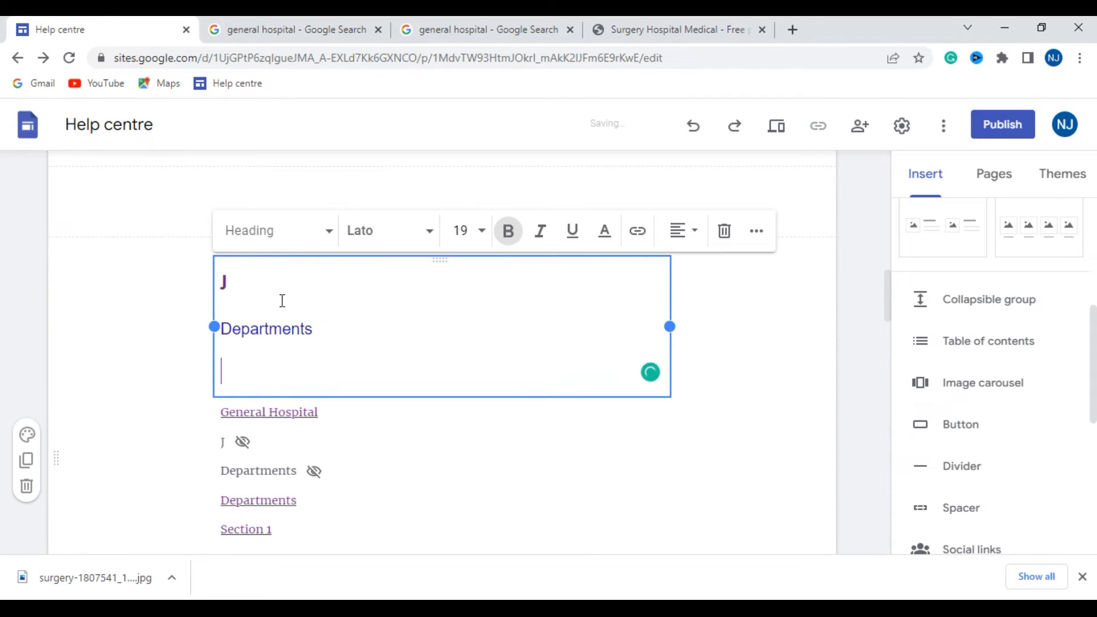
left_click(233, 285)
key("BackSpace")
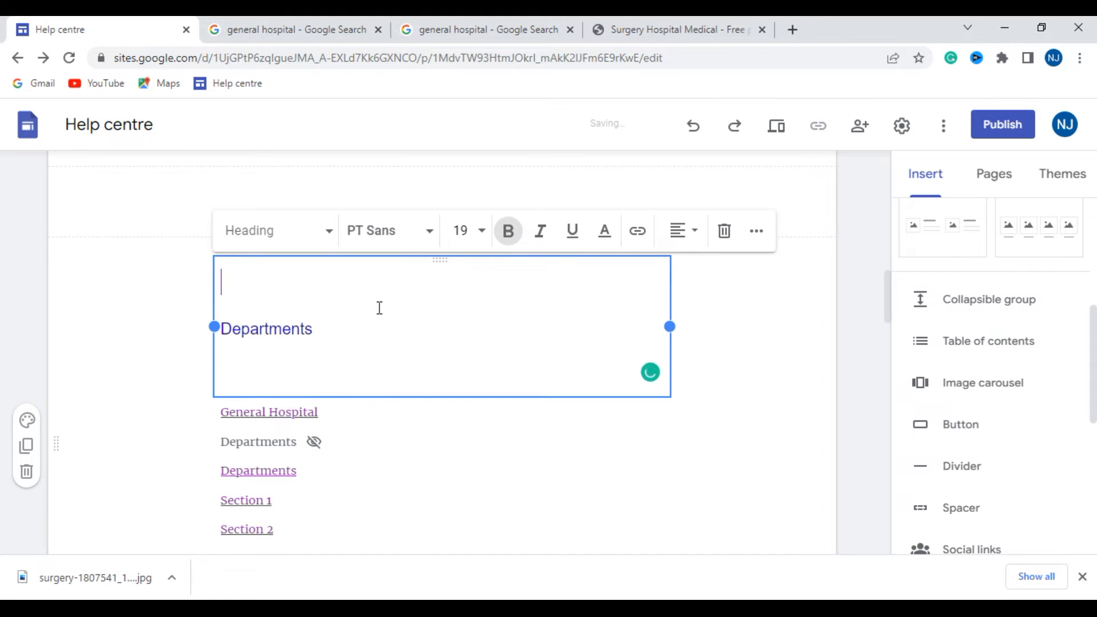
- Delete the stray Departments text from the text box between the section links and Section 1
scroll(269, 373, "down", 7)
left_click(198, 309)
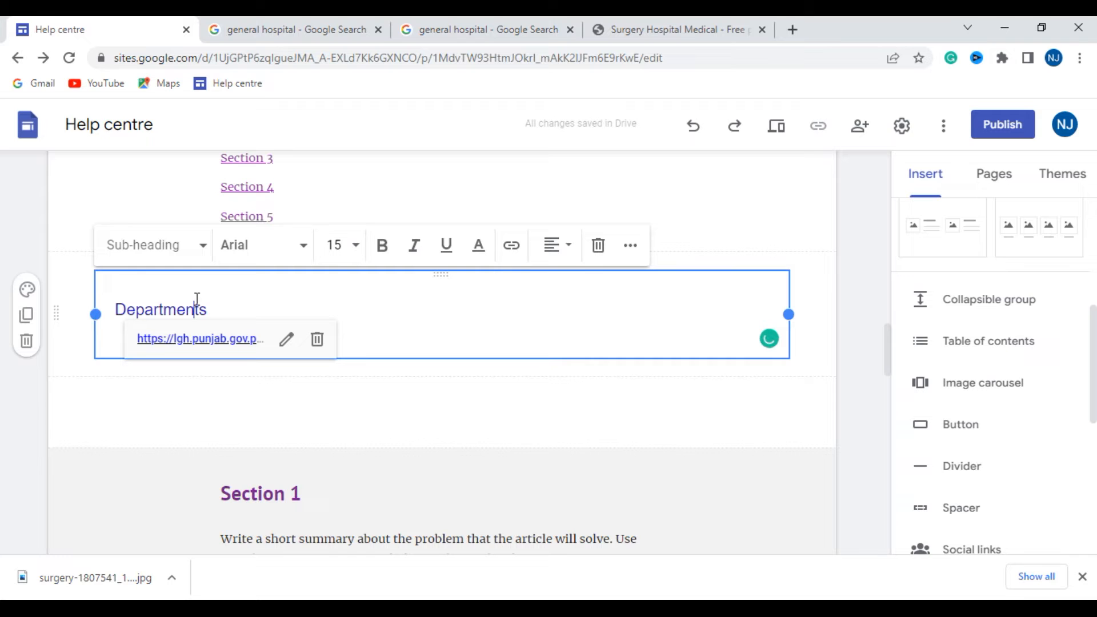
left_click_drag(217, 308, 69, 313)
key("ctrl+c")
key("BackSpace")
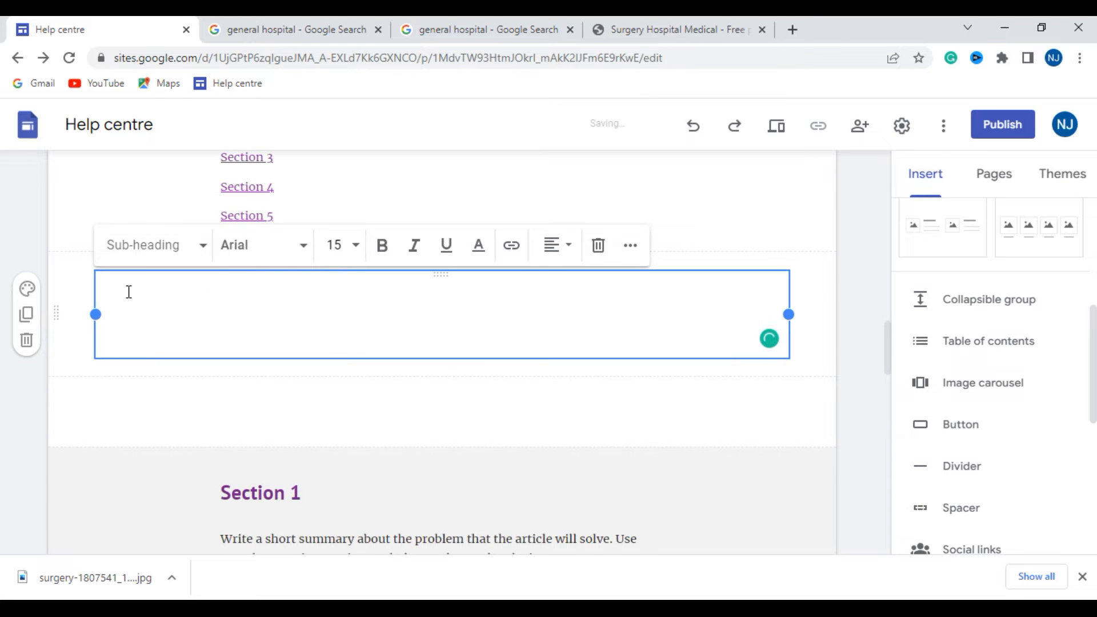
scroll(142, 288, "up", 3)
key("ctrl+z")
- Clear the heading box above the section links, including its blank lines, and paste Departments as a single line
left_click(318, 278)
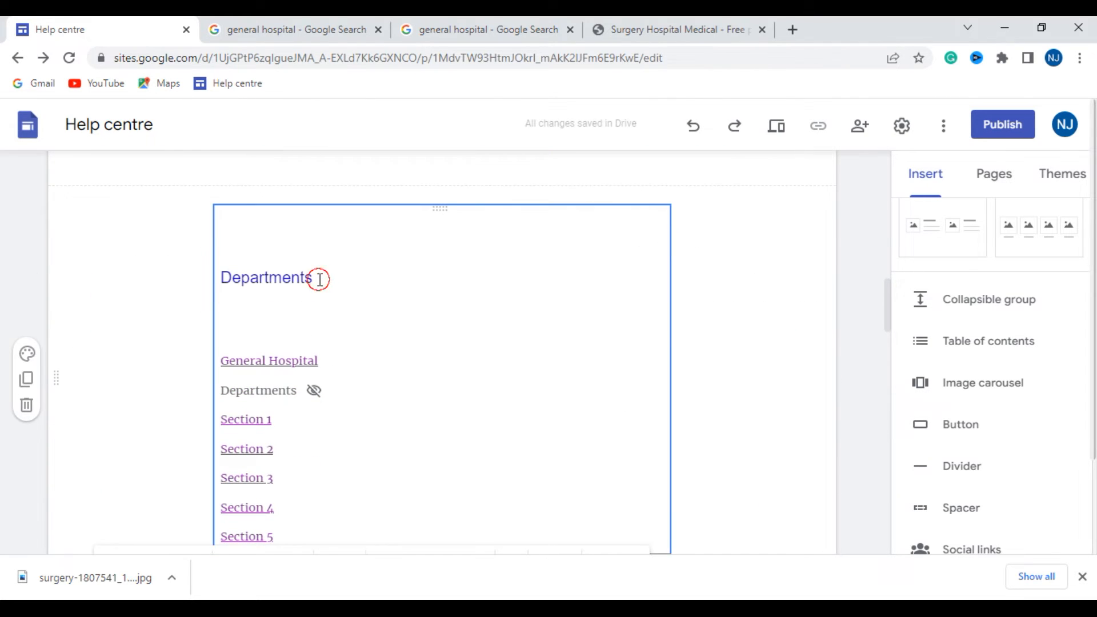
key("BackSpace")
key("BackSpace")
key("BackSpace")
key("BackSpace")
key("BackSpace")
key("BackSpace")
key("BackSpace")
key("BackSpace")
key("BackSpace")
key("BackSpace")
key("BackSpace")
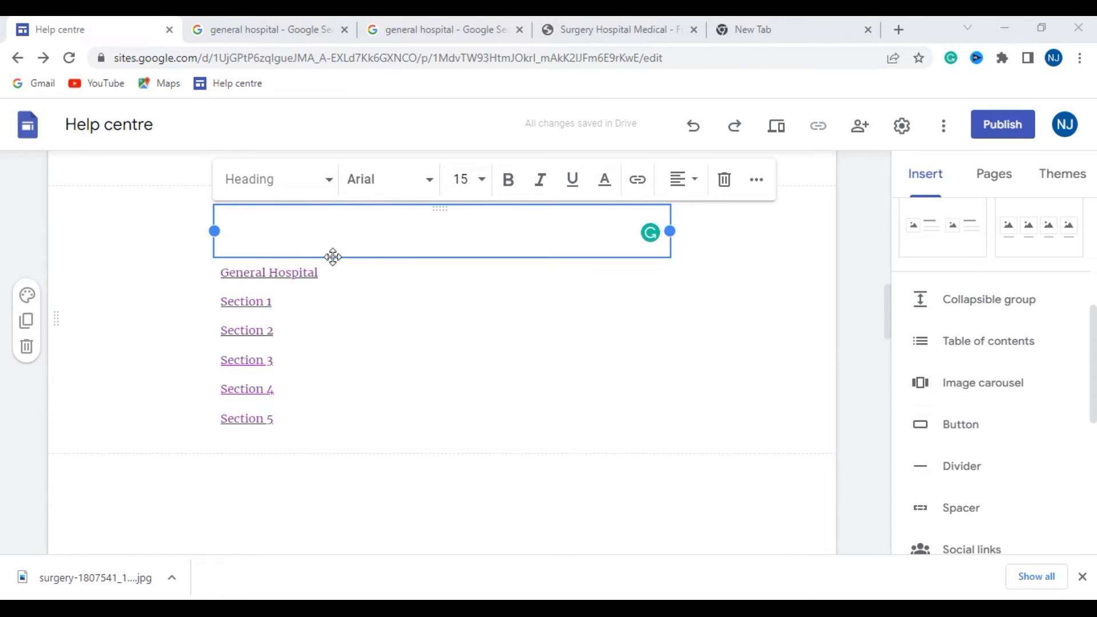
left_click(233, 237)
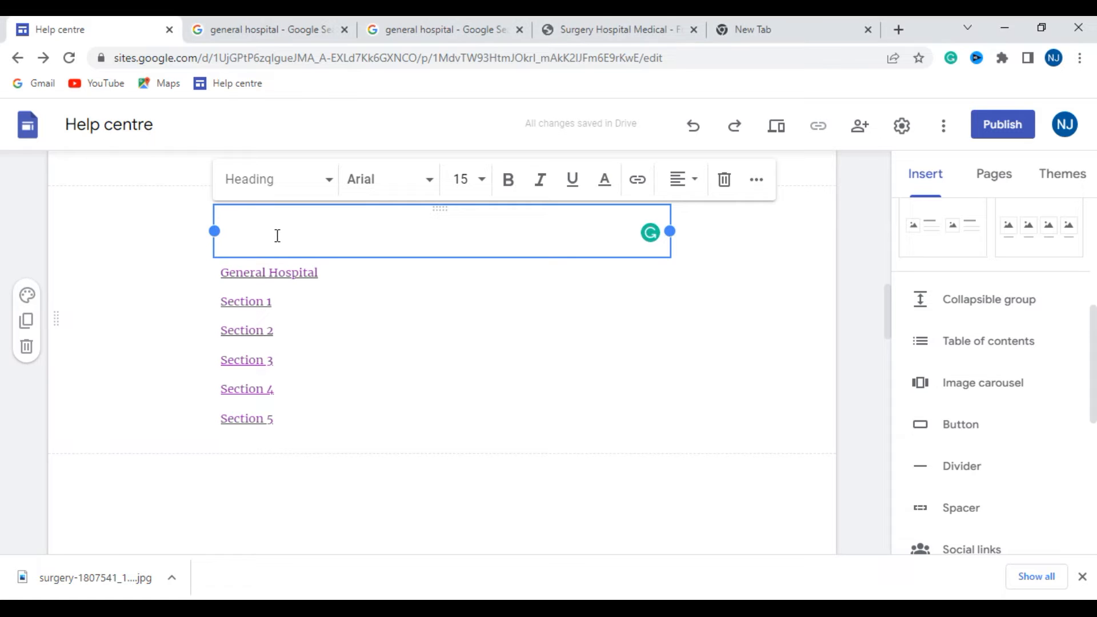
key("ctrl+v")
- Centre the Departments heading above the section links and make its text bold
left_click(695, 181)
left_click(681, 235)
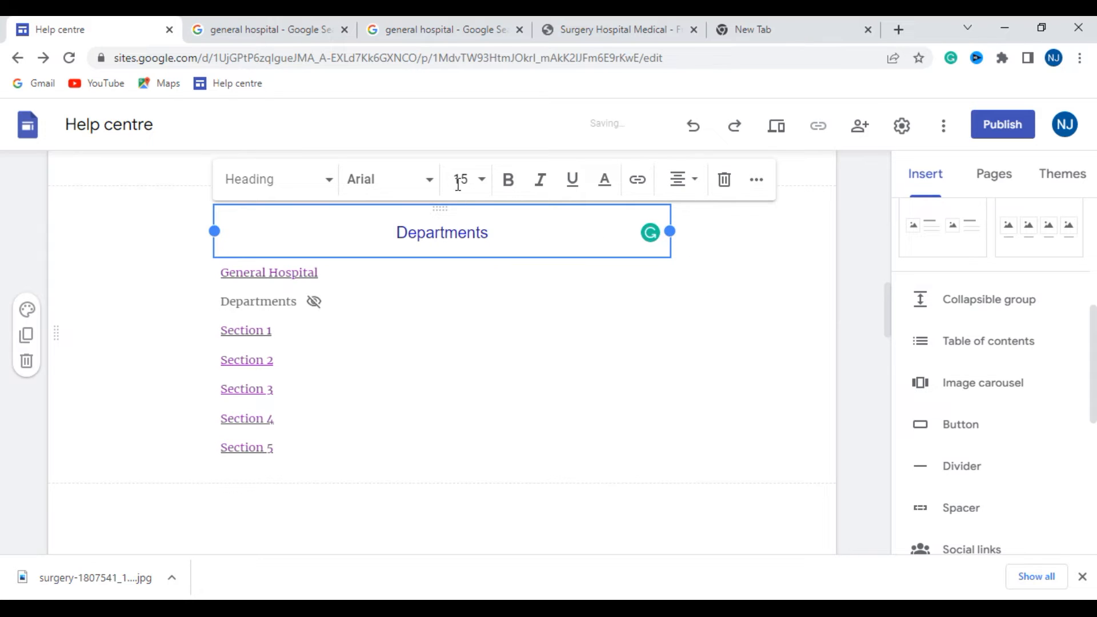
left_click(508, 180)
left_click_drag(497, 231, 345, 241)
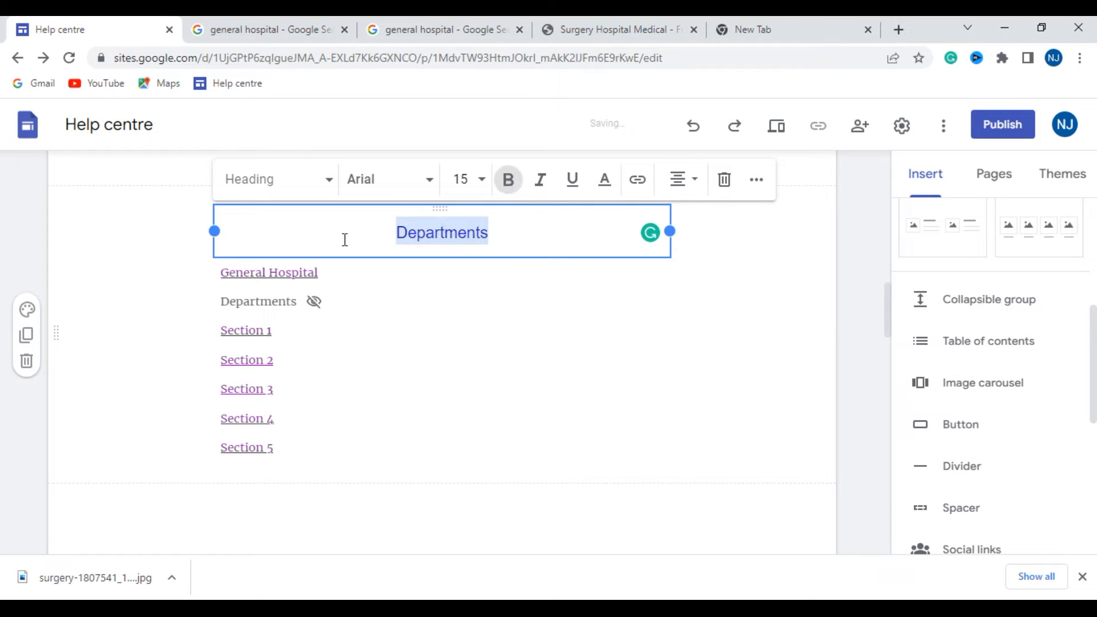
left_click(508, 180)
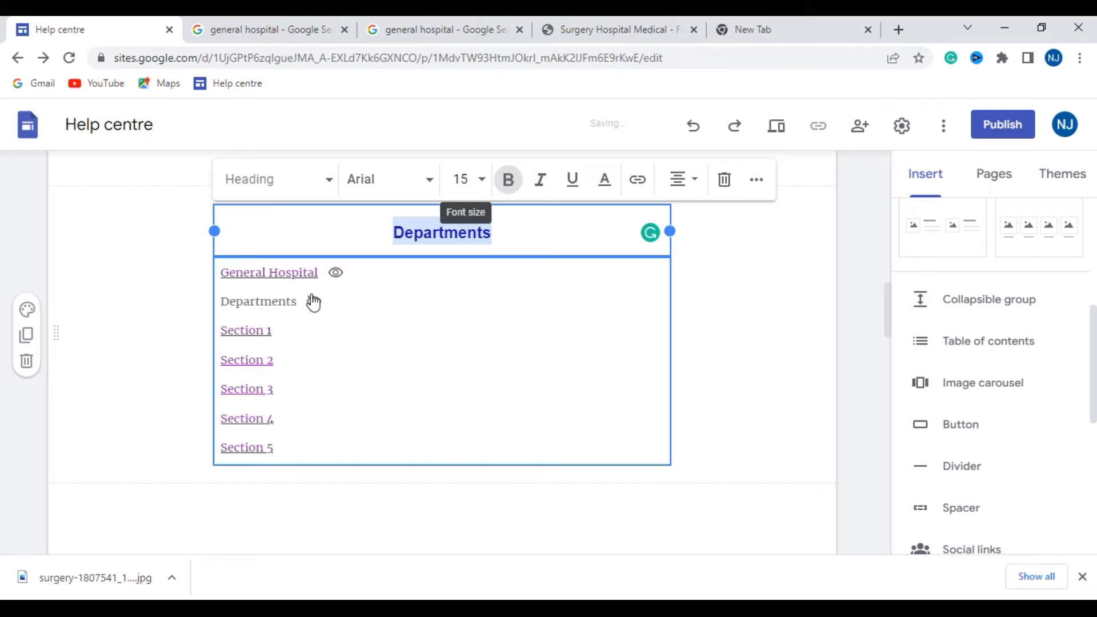
left_click(164, 274)
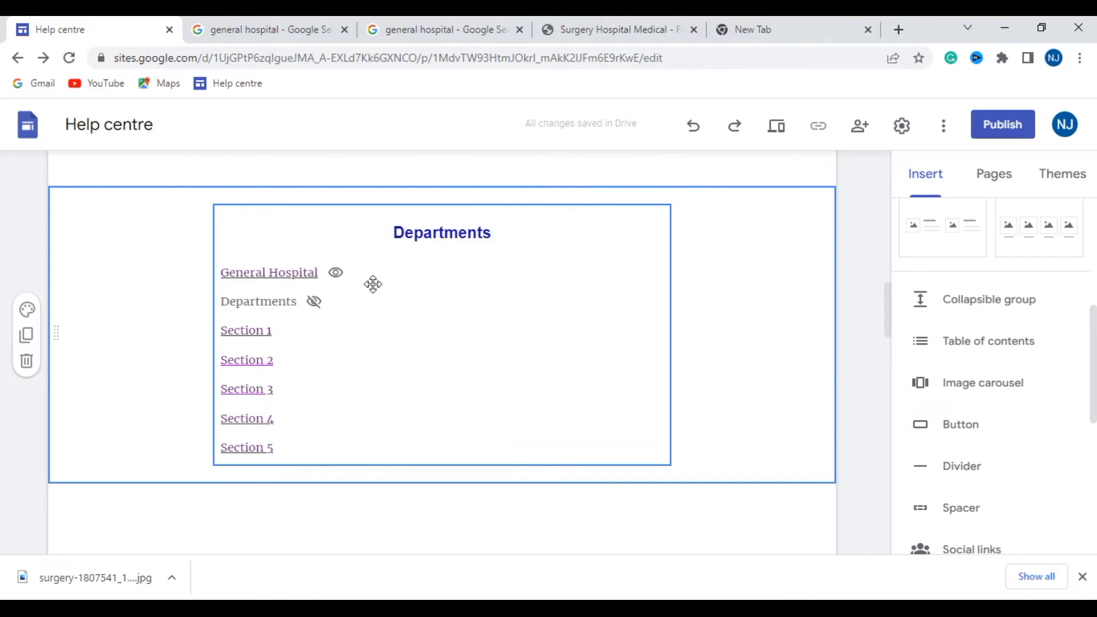
- Review the Departments link list, the sections below it and the captioned image rows above it
left_click(290, 274)
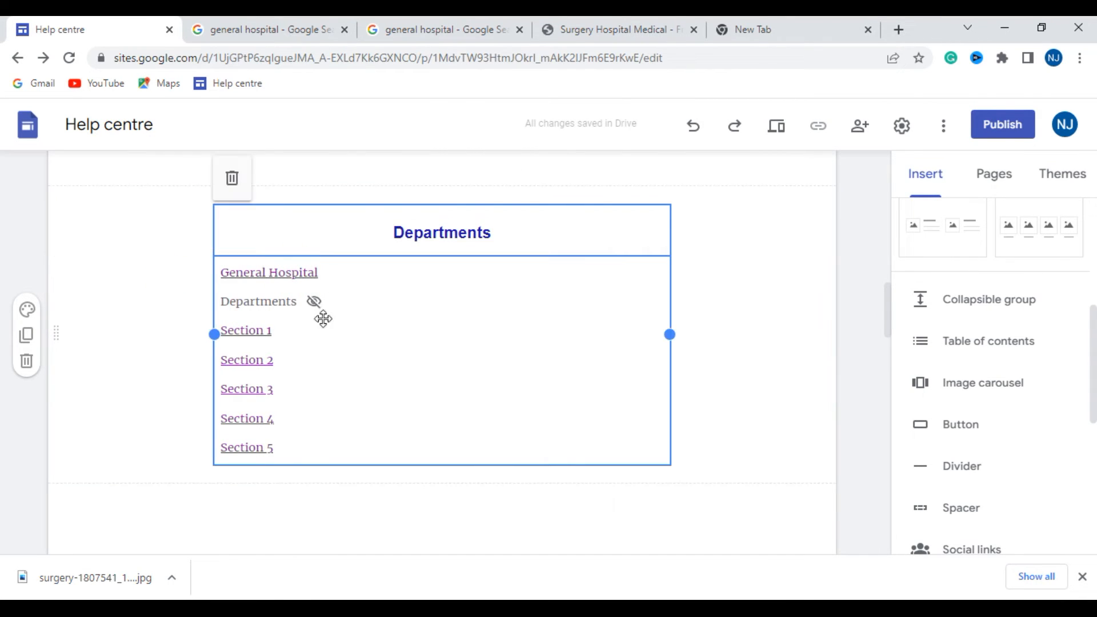
left_click(312, 276)
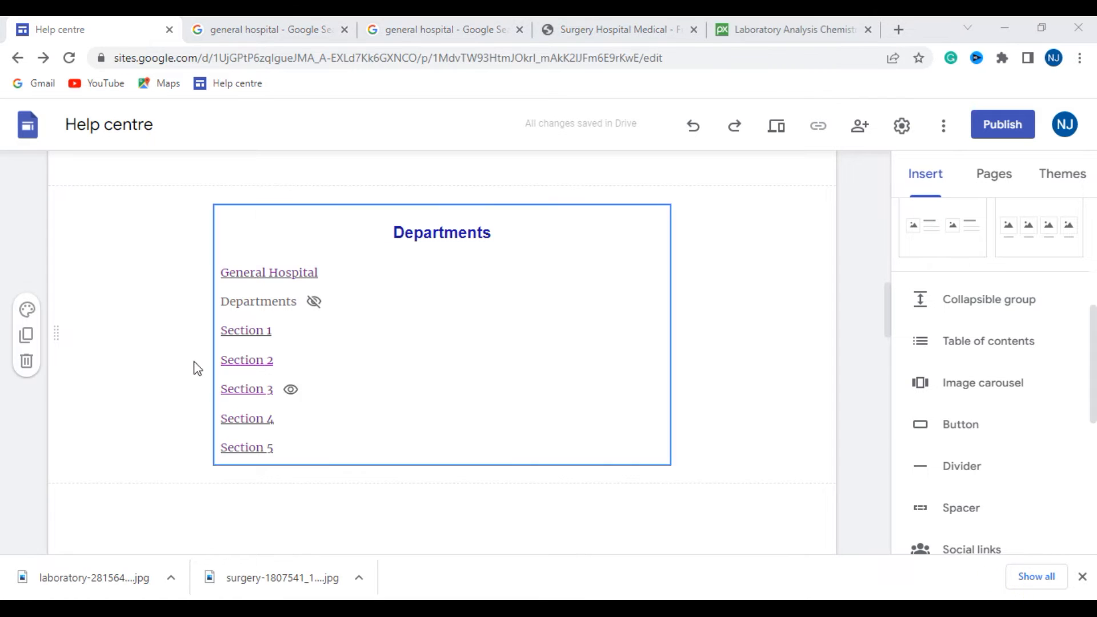
scroll(250, 331, "down", 4)
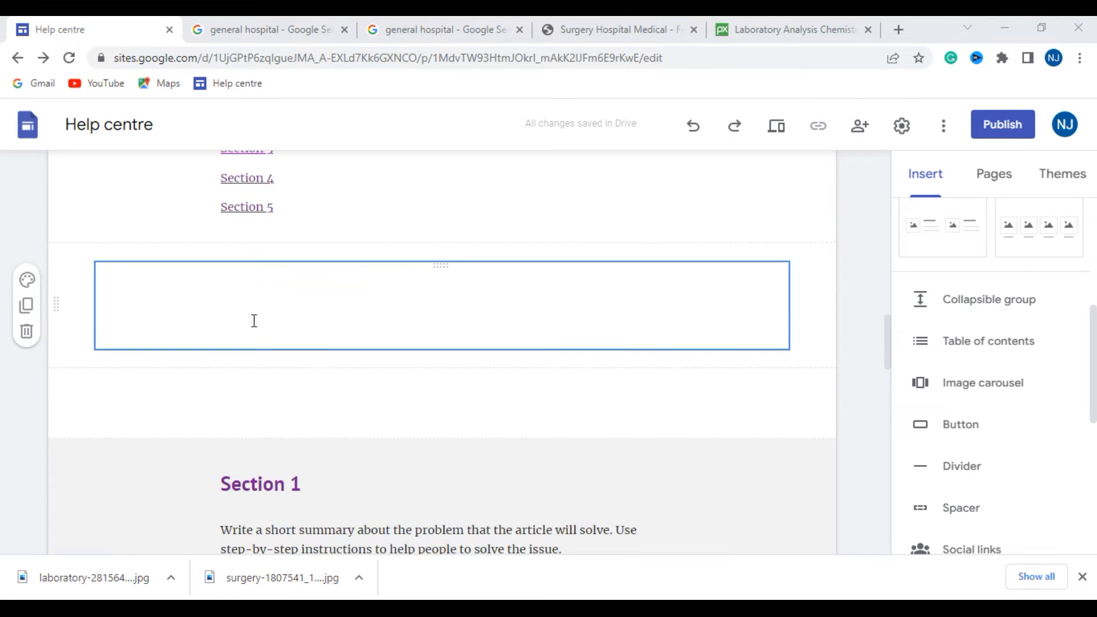
scroll(307, 451, "down", 1)
scroll(270, 489, "down", 10)
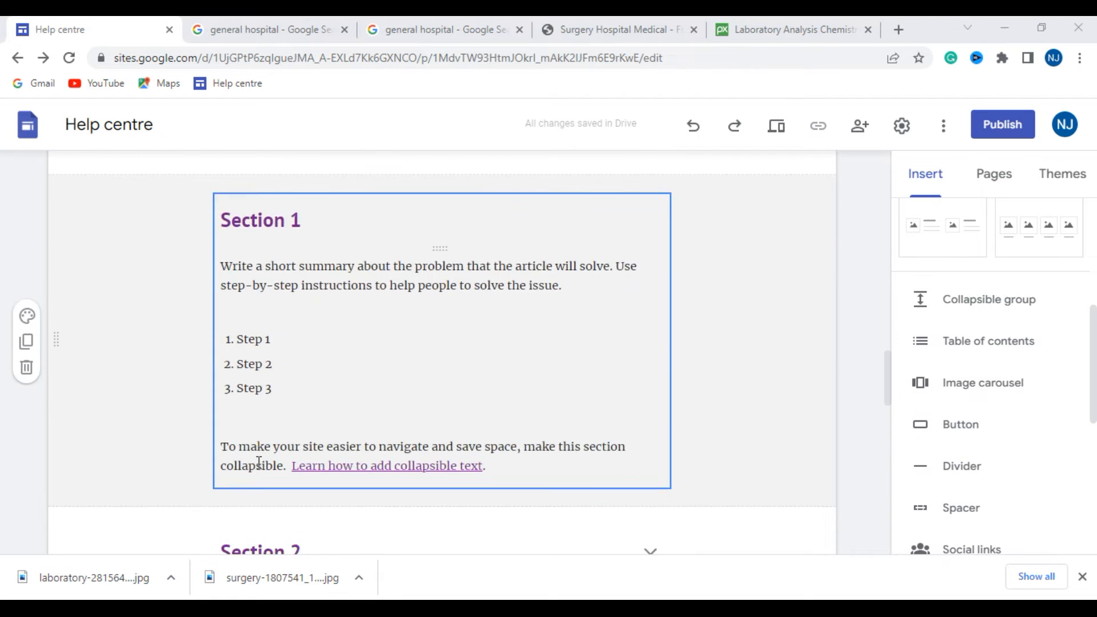
scroll(310, 316, "up", 15)
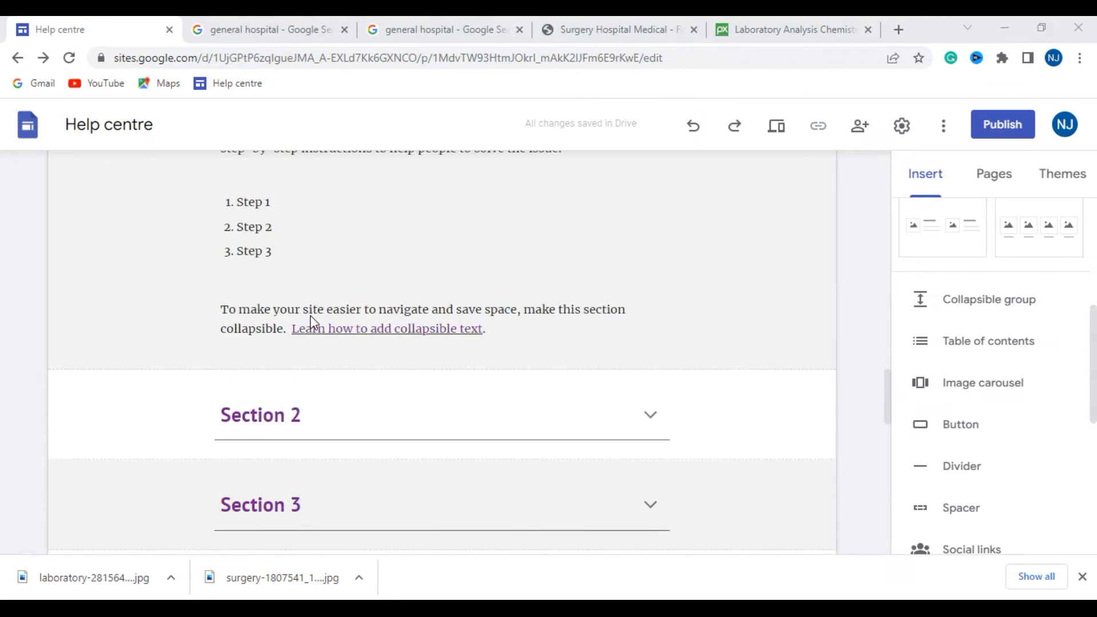
scroll(298, 320, "down", 3)
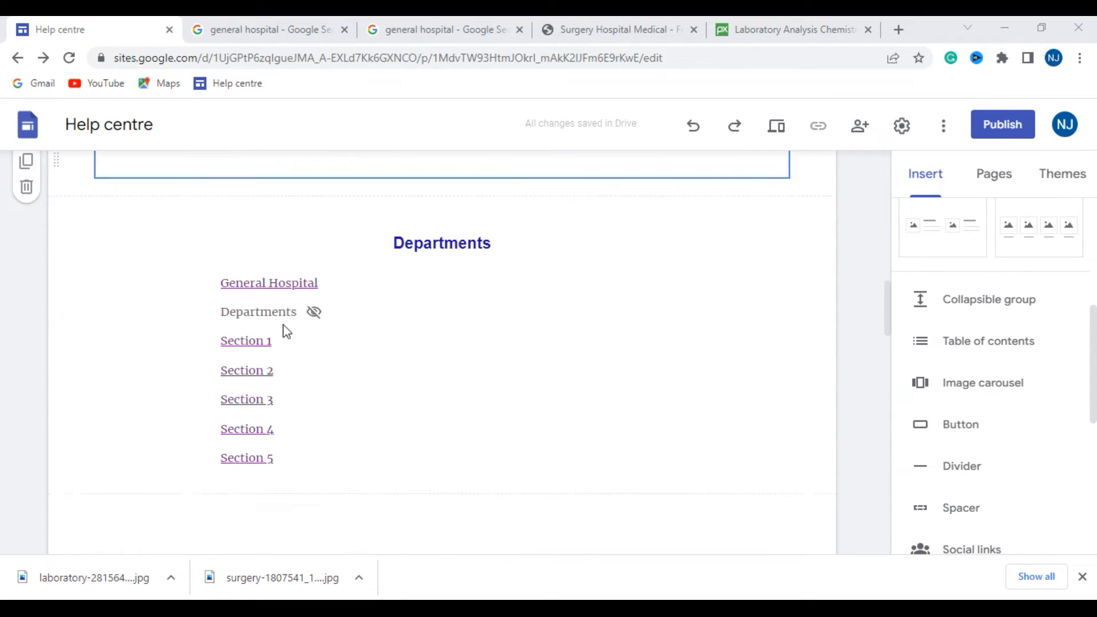
scroll(286, 198, "up", 8)
scroll(220, 387, "down", 4)
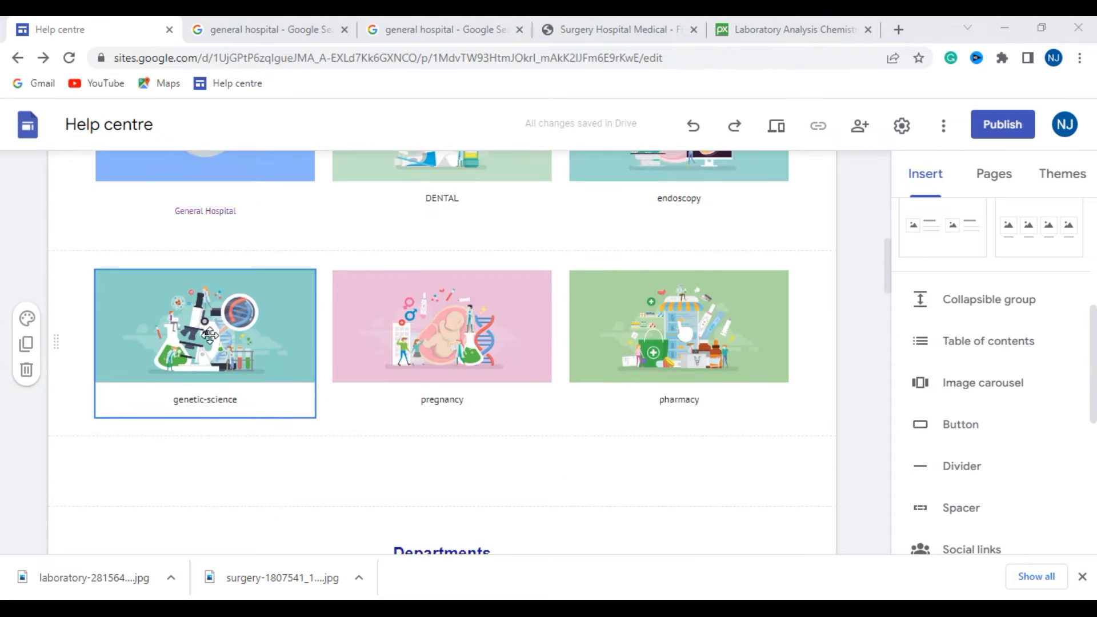
- Apply the Style 3 section colour to the empty text section between the captioned images and the Departments heading
left_click(201, 309)
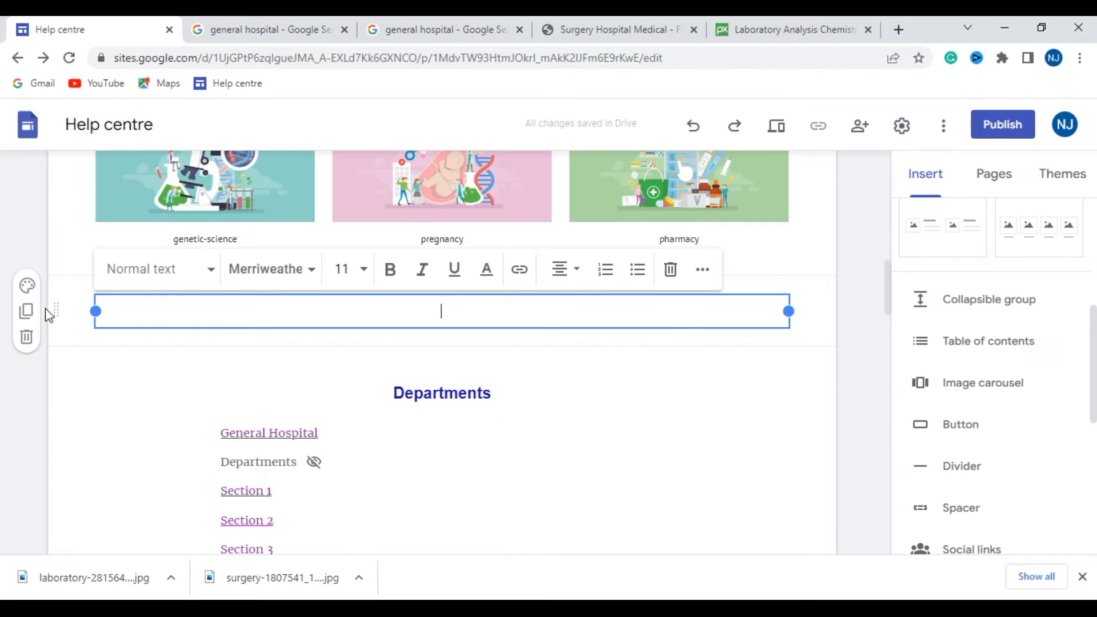
left_click(27, 285)
left_click(91, 380)
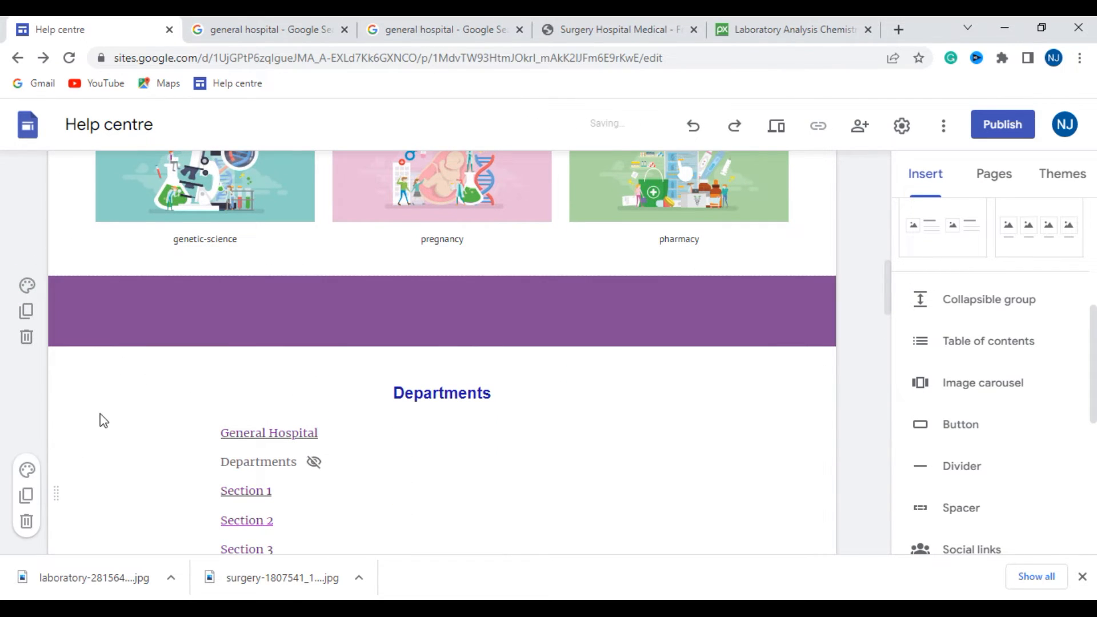
- Set the downloaded laboratory-2815641_1920 image as the background of the Departments section
scroll(113, 400, "down", 3)
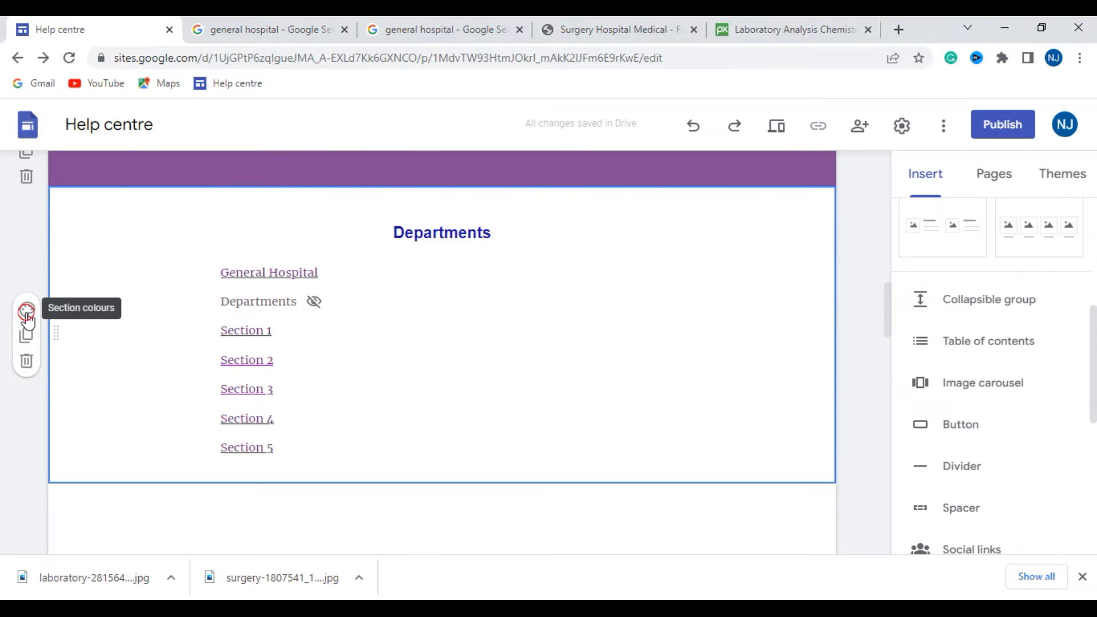
left_click(27, 309)
left_click(92, 438)
left_click(269, 450)
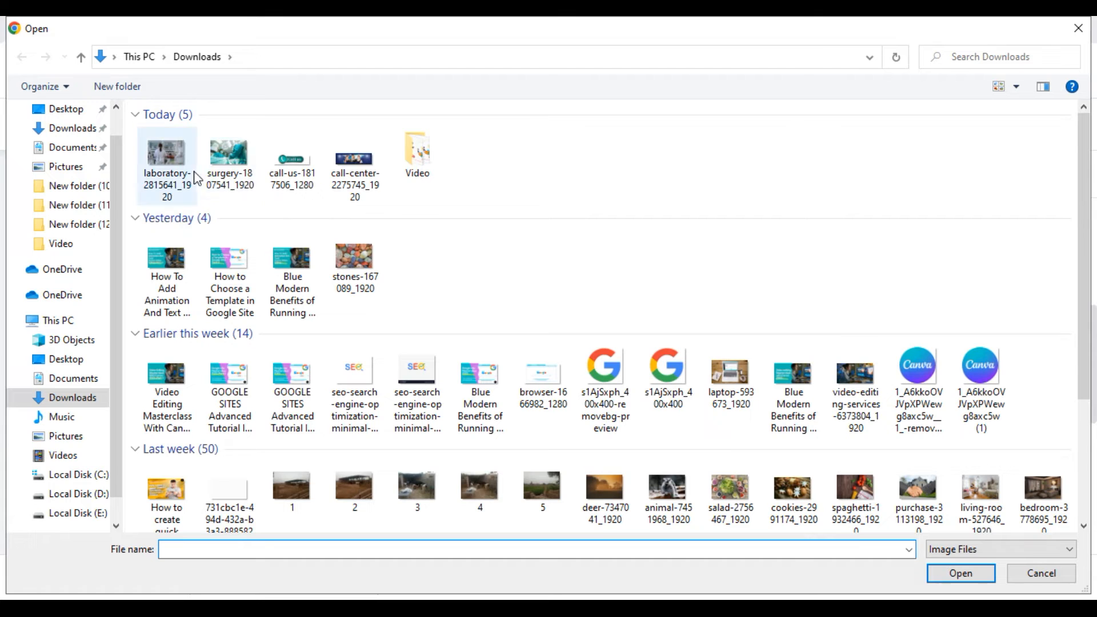
left_click(195, 173)
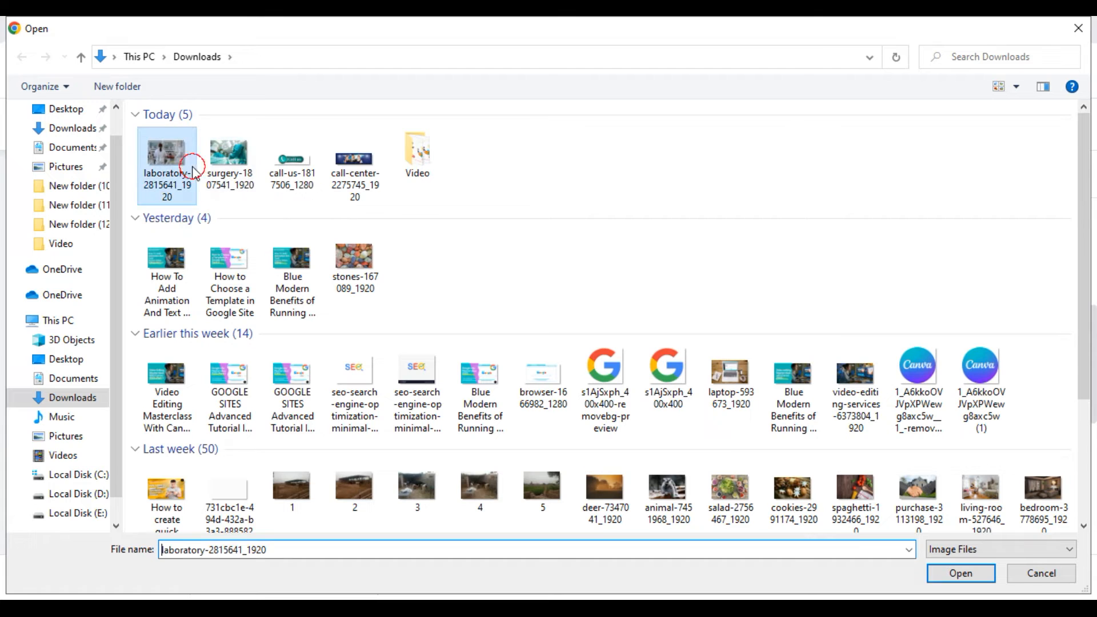
left_click(962, 573)
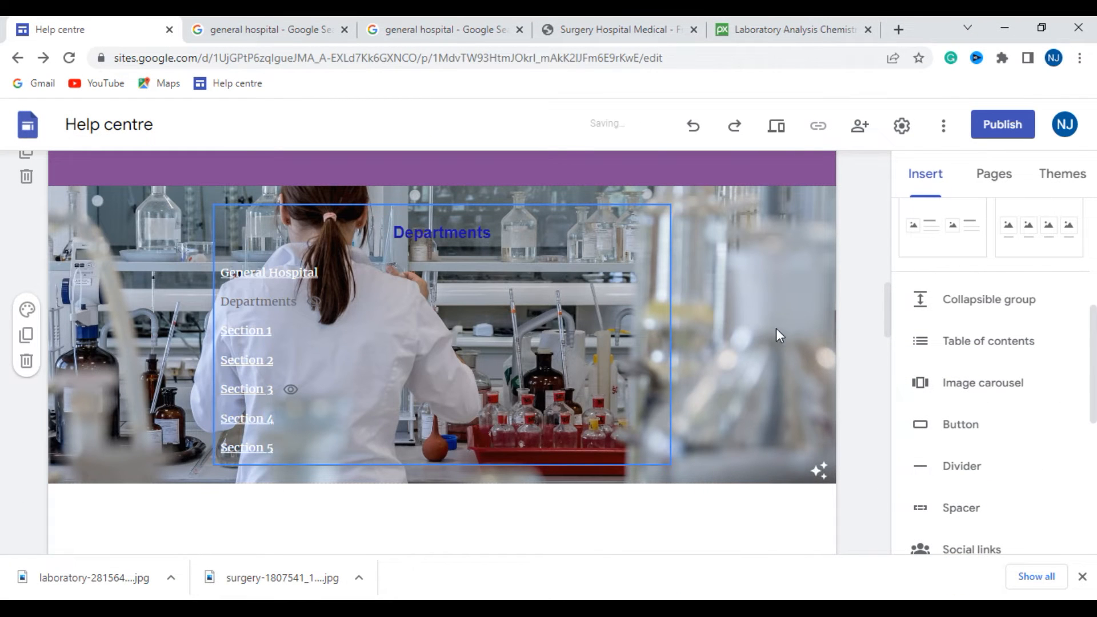
- Apply the Style 3 section colour to the empty section directly below the Departments links
scroll(800, 343, "down", 5)
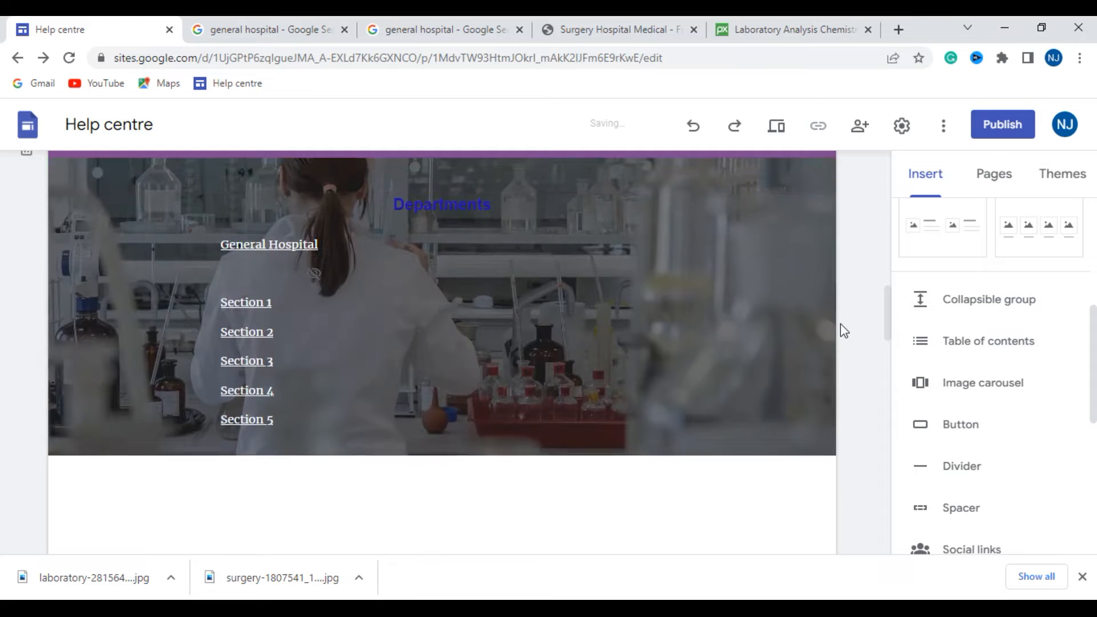
left_click(65, 231)
left_click(27, 200)
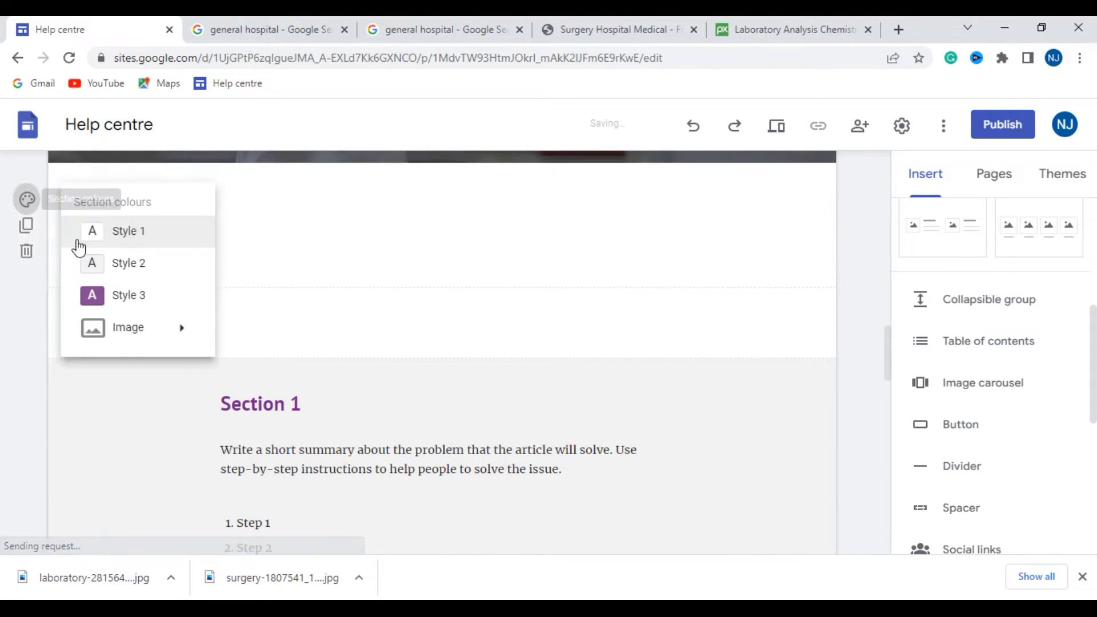
left_click(128, 295)
left_click(465, 340)
scroll(709, 307, "up", 10)
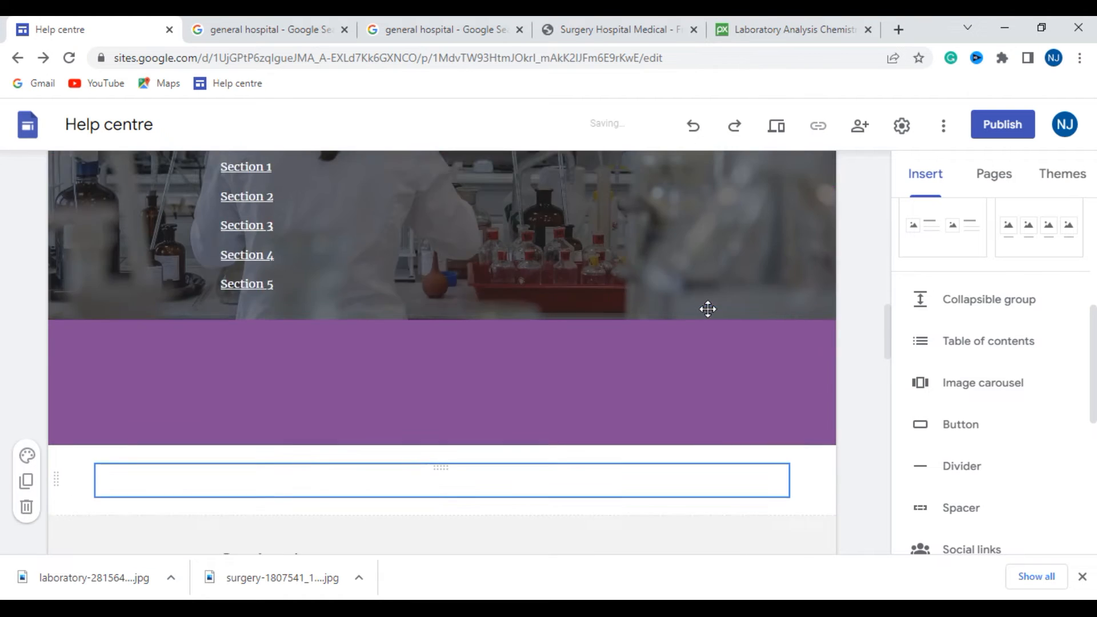
- Delete the blank white section between the purple band and Section 1
scroll(613, 327, "down", 10)
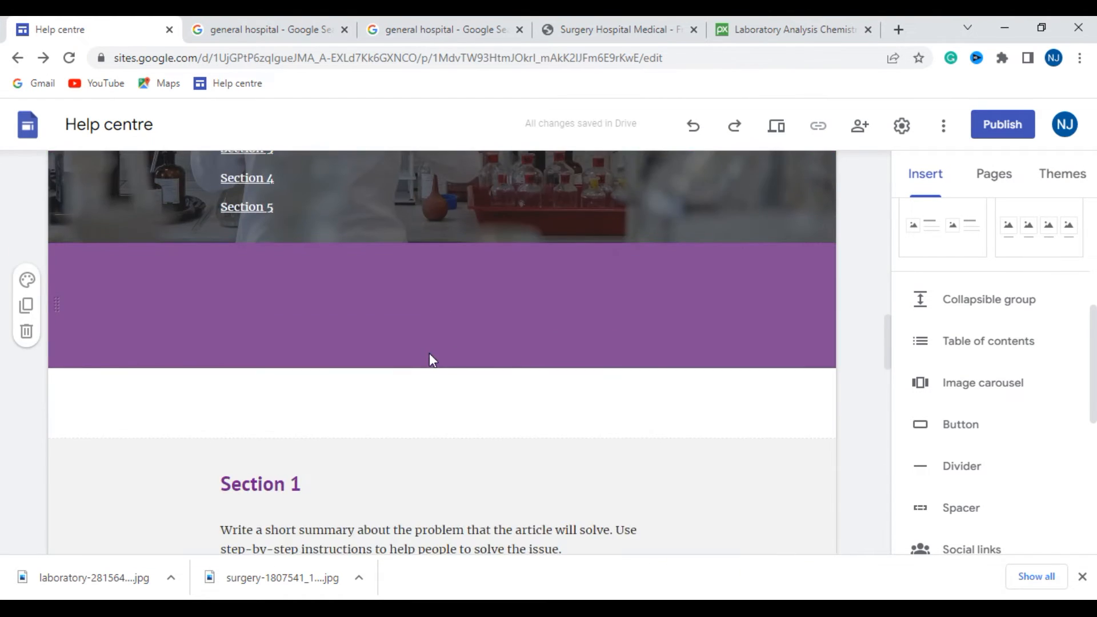
left_click(158, 258)
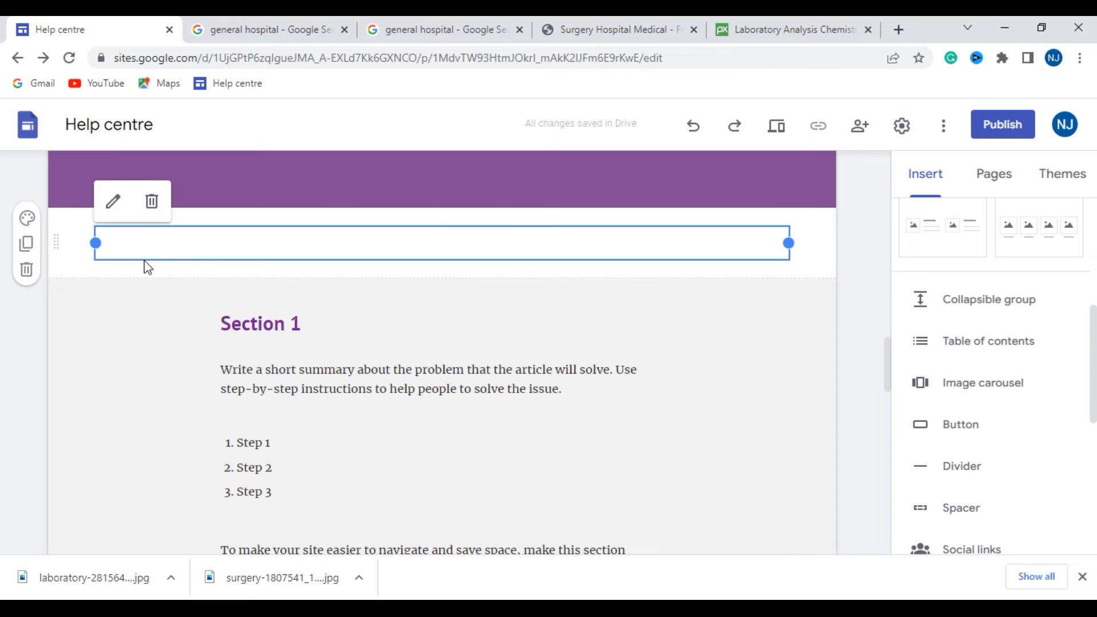
left_click(27, 270)
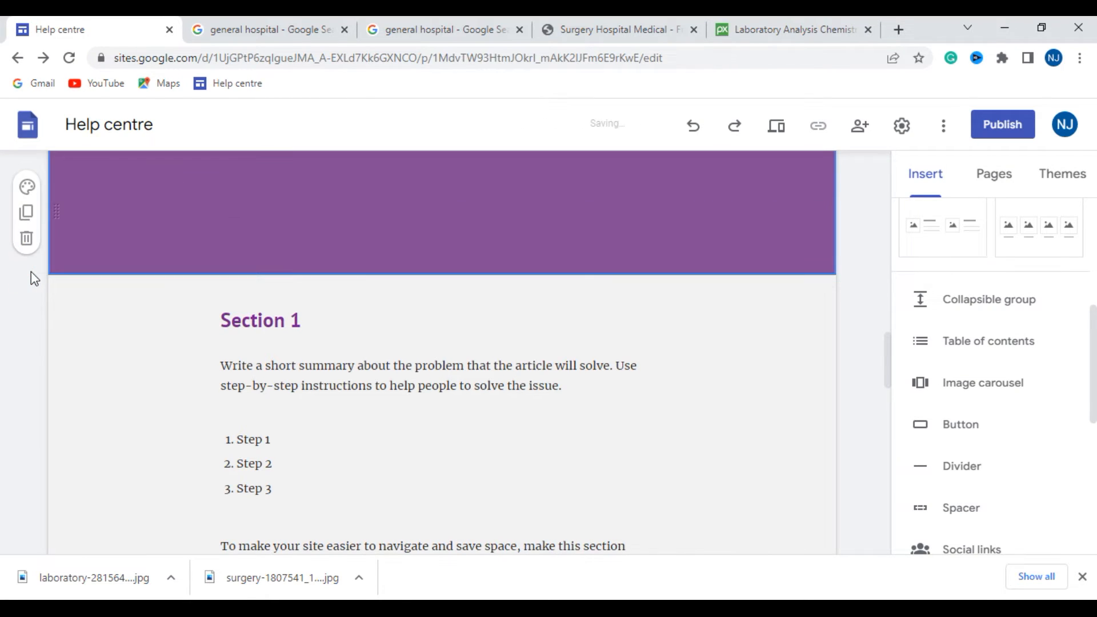
scroll(94, 252, "up", 3)
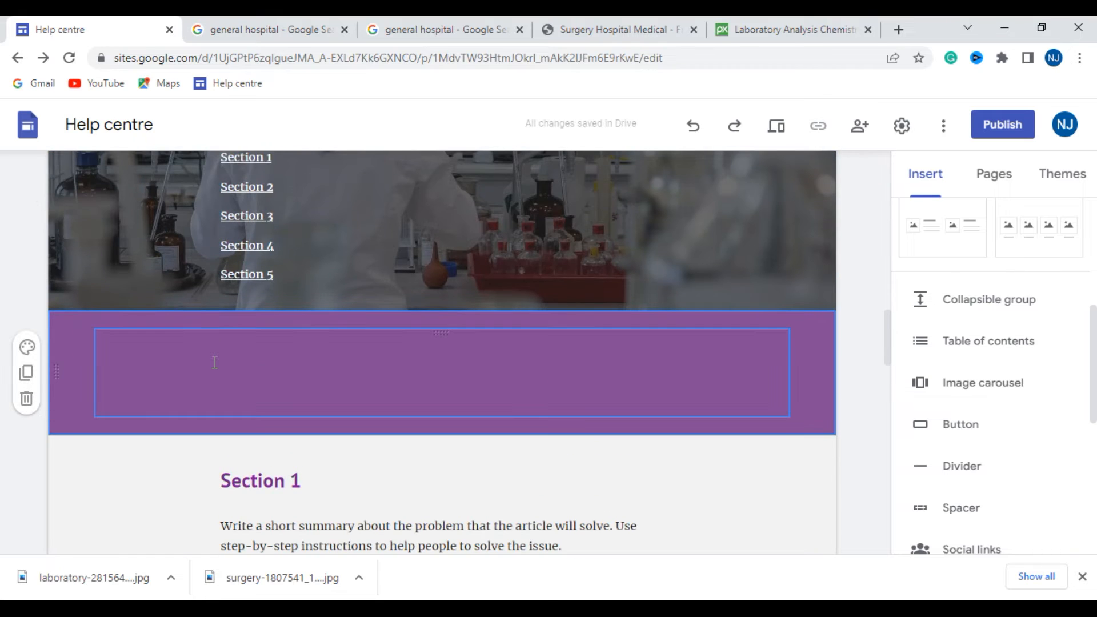
- Replace the purple band above Section 1 with the call center team image as its section background
scroll(215, 363, "down", 3)
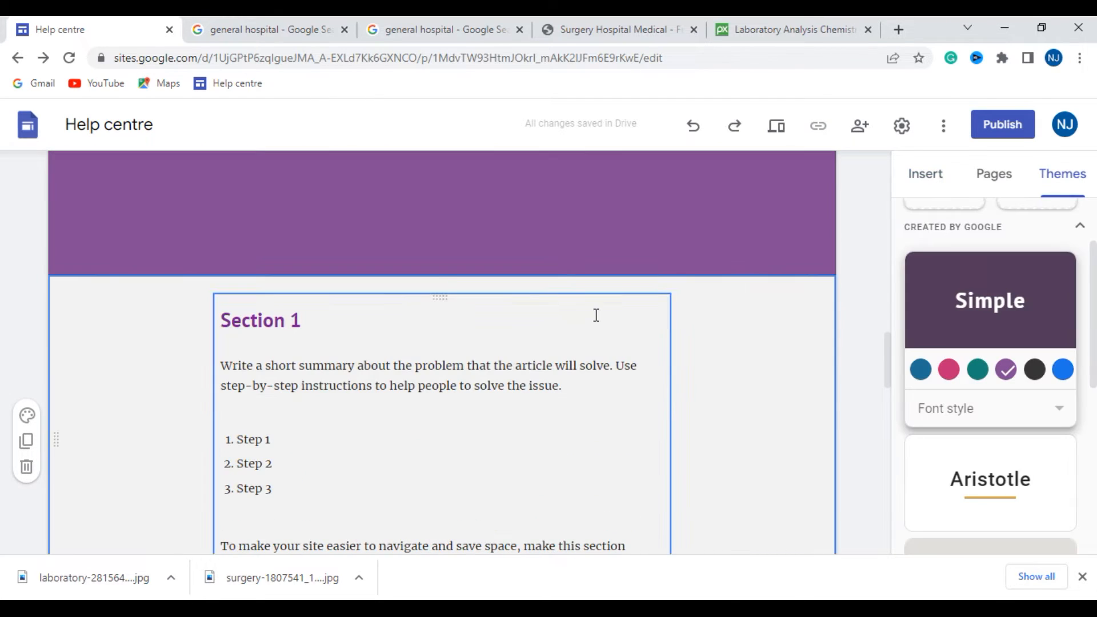
left_click(404, 233)
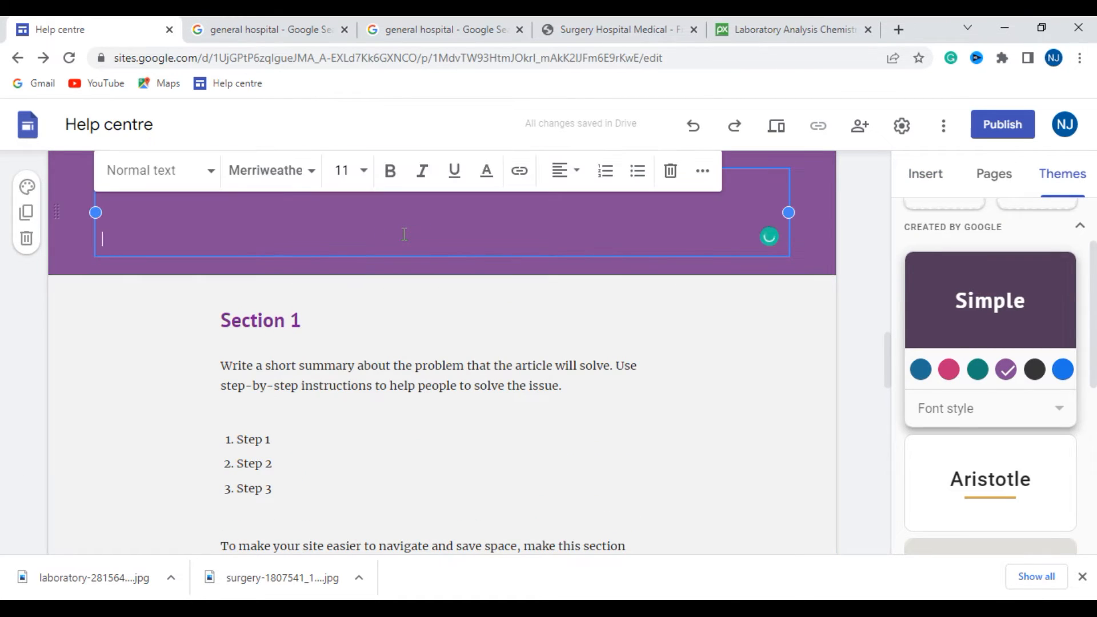
double_click(324, 268)
left_click(334, 229)
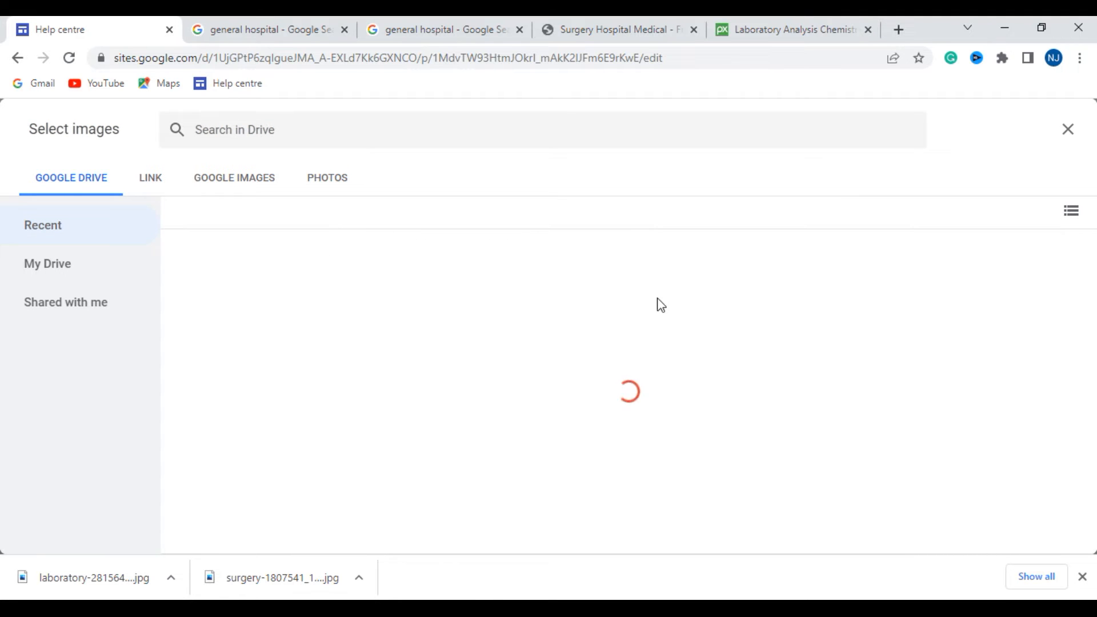
left_click(18, 58)
- Close the two general hospital search tabs and the Surgery Hospital Medical tab
scroll(605, 337, "down", 1)
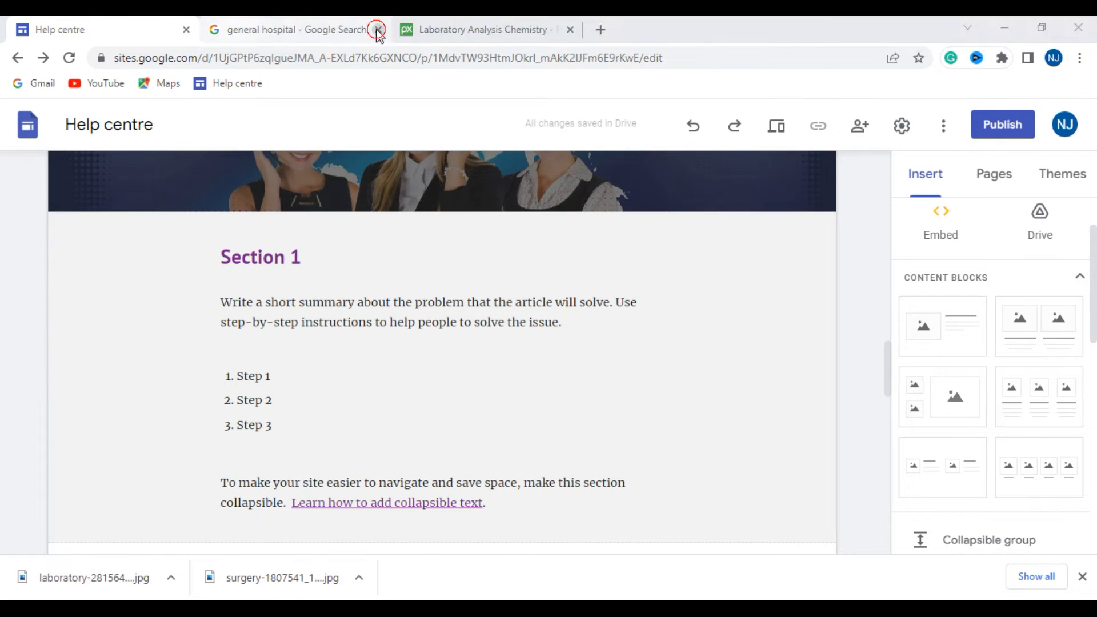
left_click(377, 30)
scroll(465, 268, "down", 3)
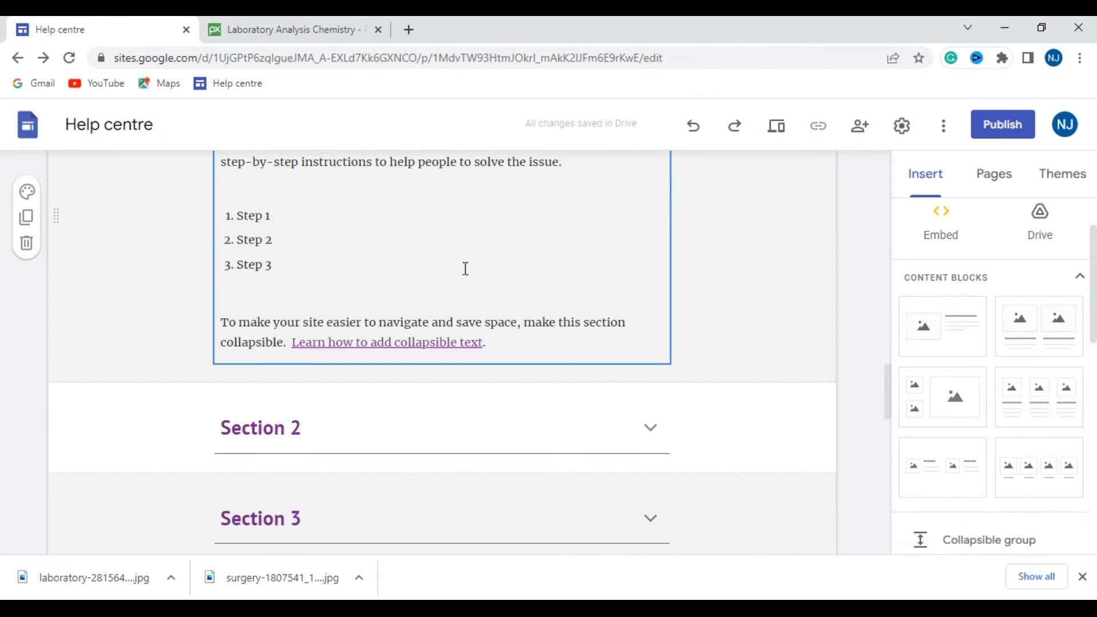
- Extend the Section 1 text box to the page's right content margin and move its left edge inward to about mid-page
scroll(465, 269, "up", 2)
left_click(658, 260)
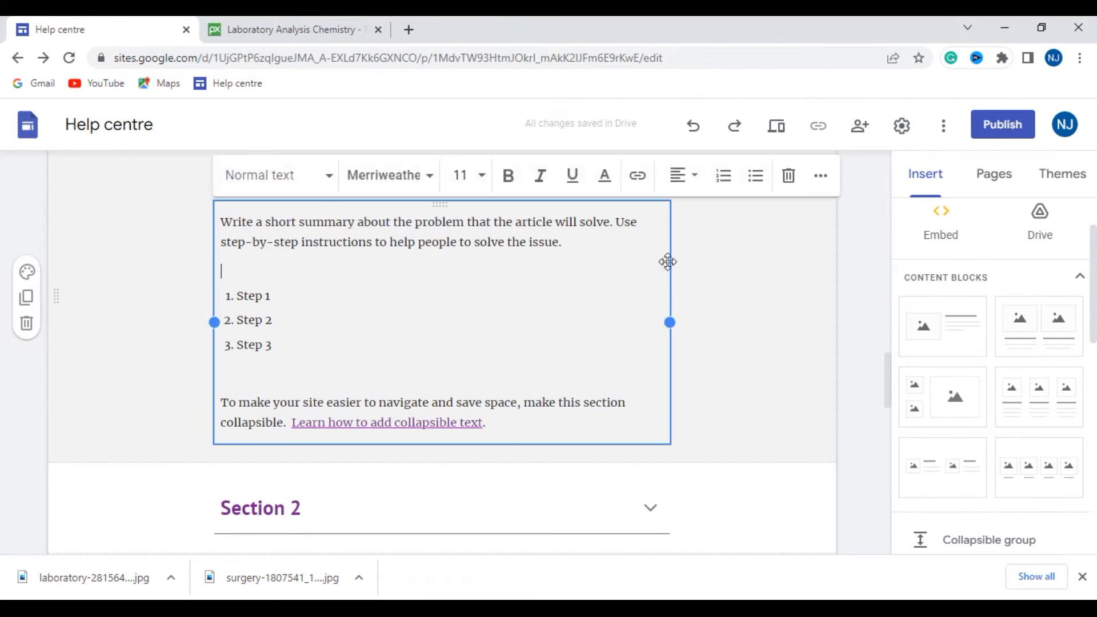
left_click_drag(670, 322, 792, 322)
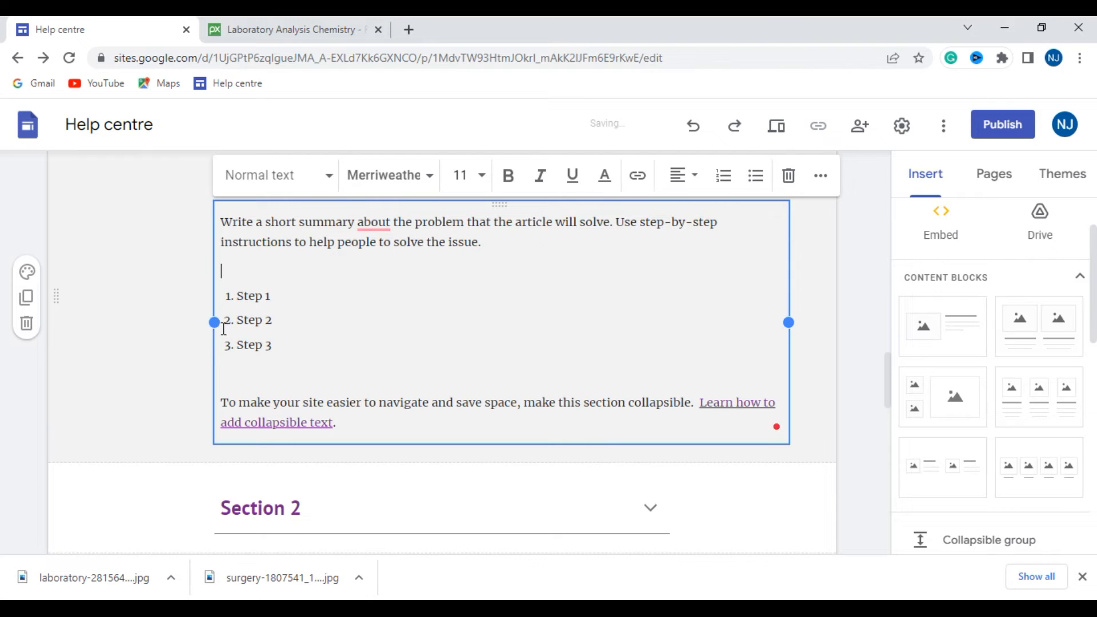
left_click_drag(215, 324, 367, 329)
scroll(495, 321, "up", 3)
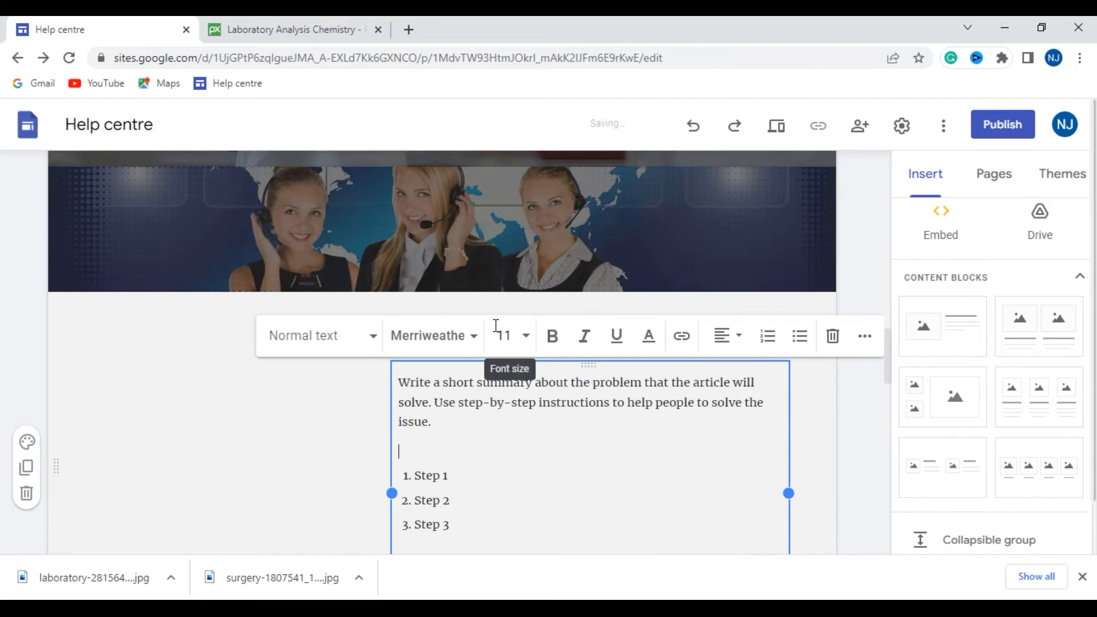
scroll(492, 335, "down", 1)
- Delete all the placeholder body text under the Section 1 heading, including the numbered steps and the collapsible text link
left_click(491, 335)
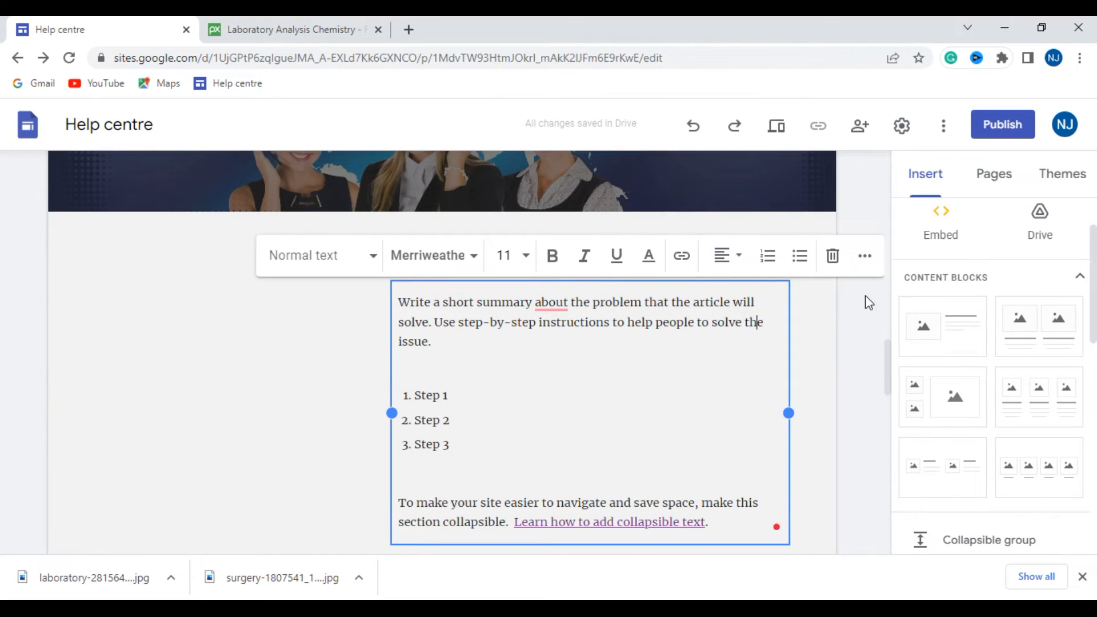
mouse_move(406, 305)
left_mouse_down()
mouse_move(547, 466)
mouse_move(723, 519)
mouse_move(640, 535)
mouse_move(390, 313)
left_mouse_up()
left_click(730, 526)
key("BackSpace")
key("BackSpace")
scroll(461, 343, "up", 3)
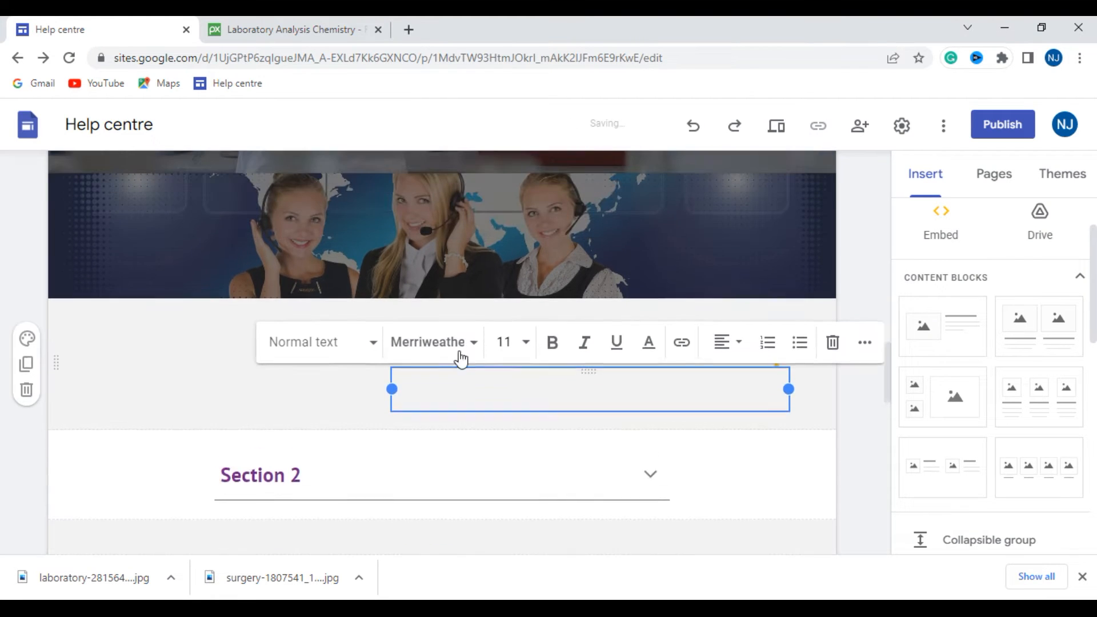
left_click(336, 483)
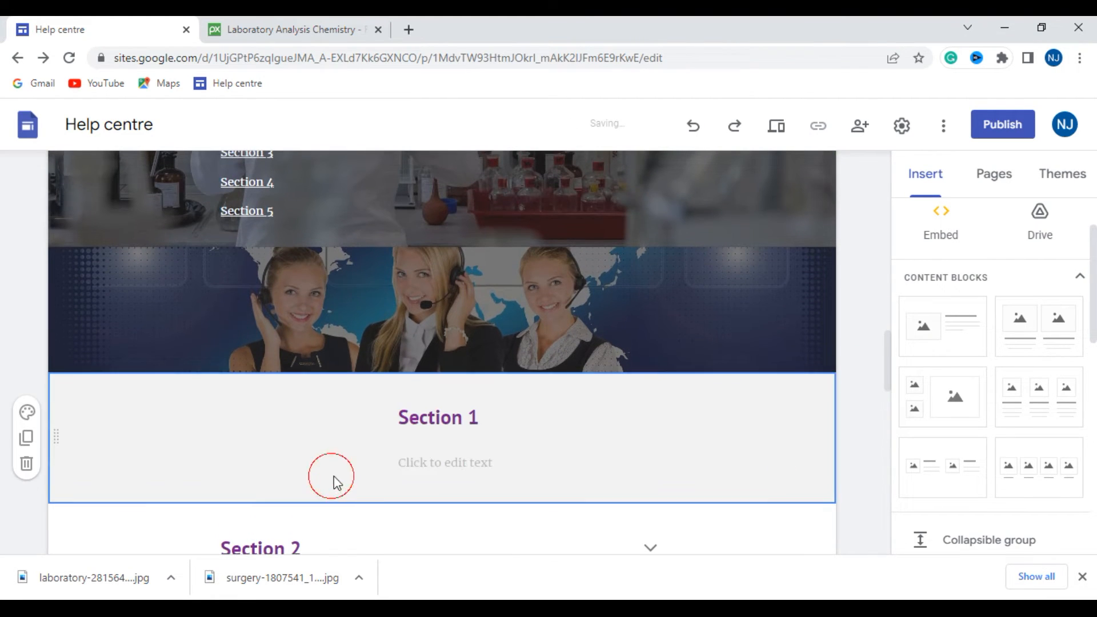
- Replace the Section 1 heading text below the call center banner with DENTAL
left_click(479, 421)
key("BackSpace")
key("BackSpace")
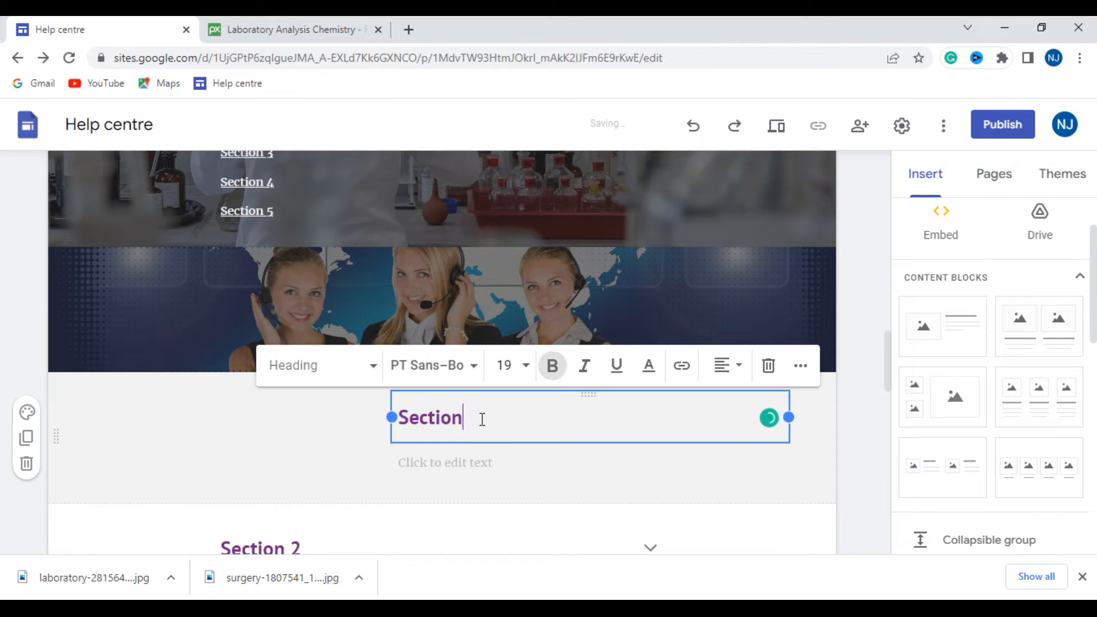
key("BackSpace")
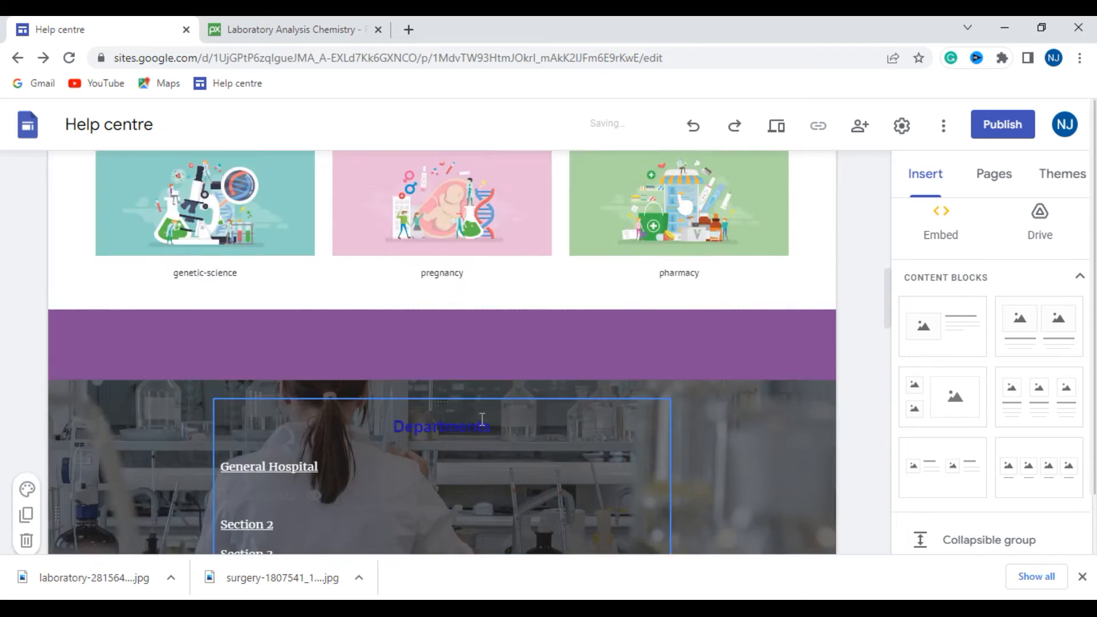
scroll(495, 387, "up", 8)
scroll(493, 422, "down", 1)
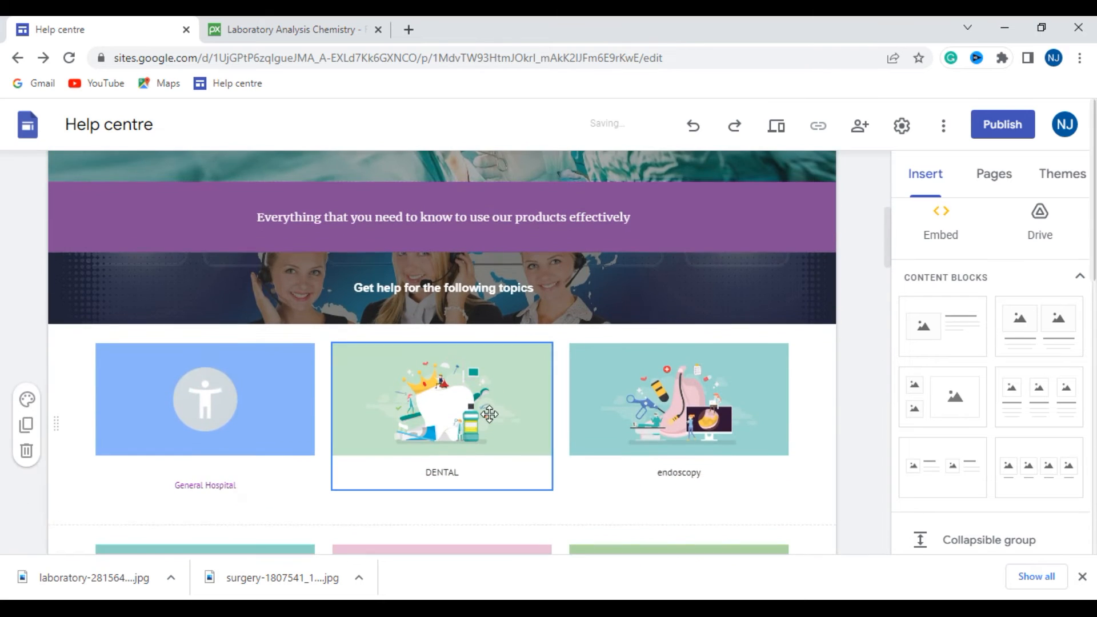
scroll(493, 422, "down", 6)
scroll(490, 415, "down", 6)
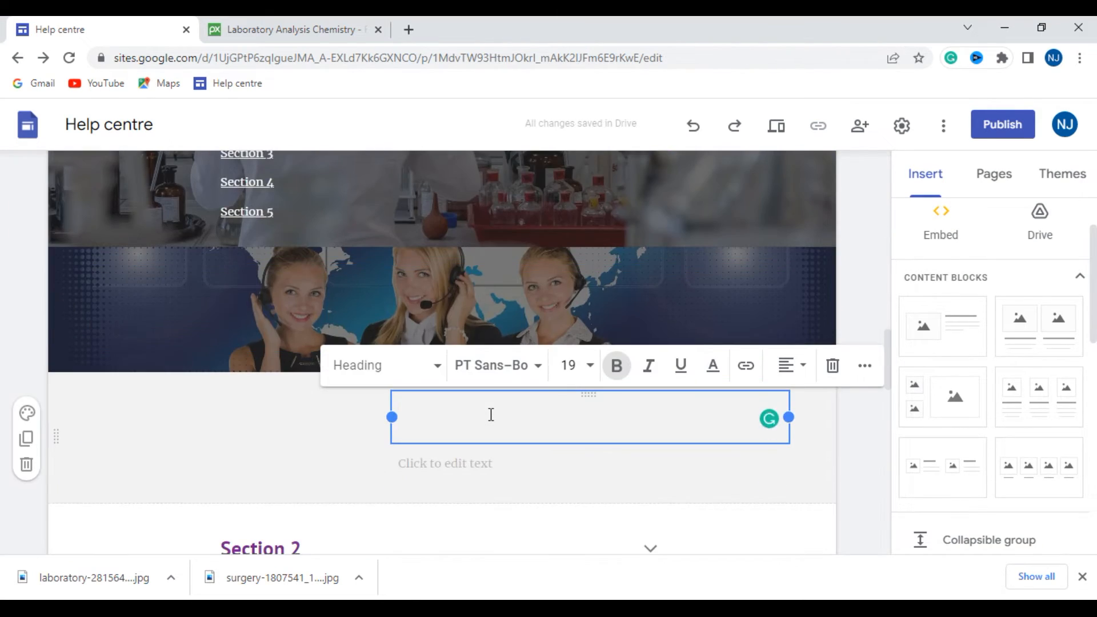
type("DENTAL")
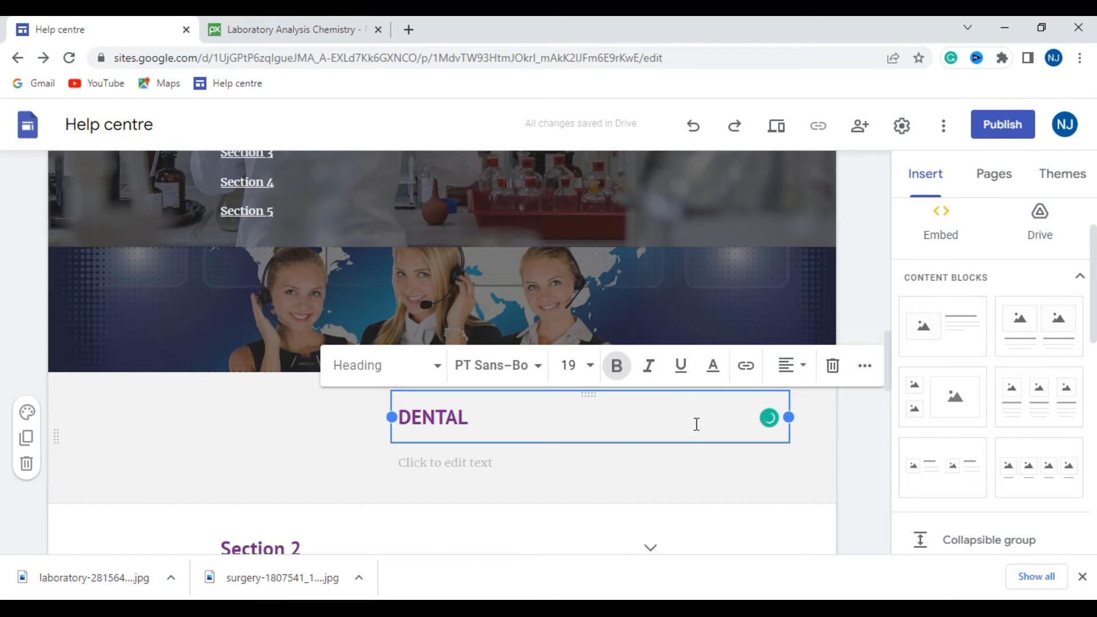
- Shift the DENTAL text box toward the page centre and paste the dentistry definition paragraph beneath its heading
left_click_drag(488, 474, 457, 462)
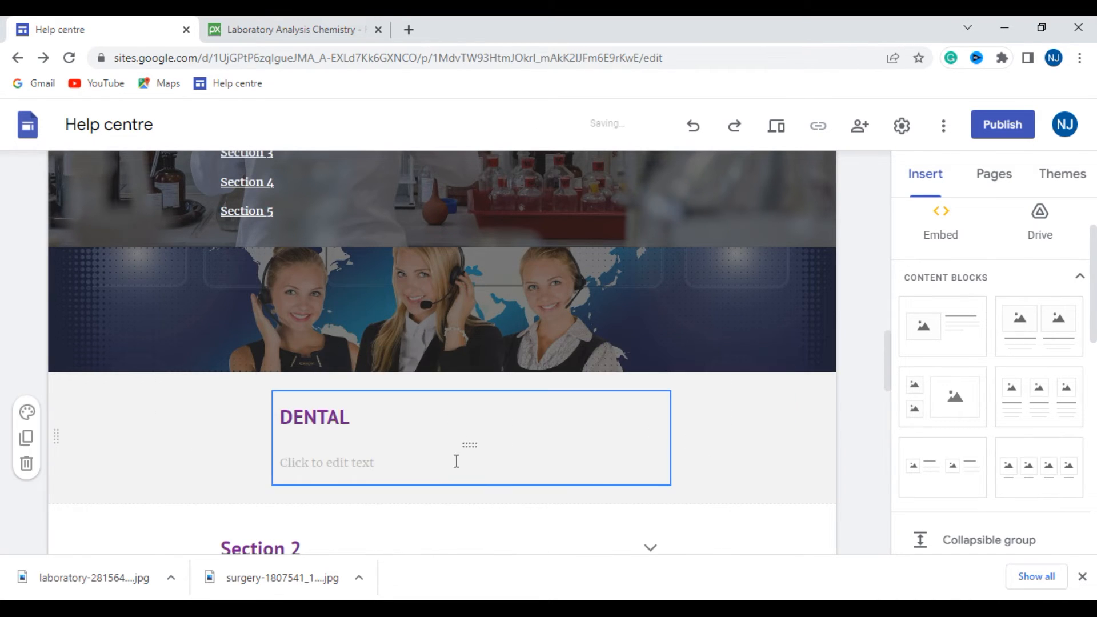
left_click(308, 464)
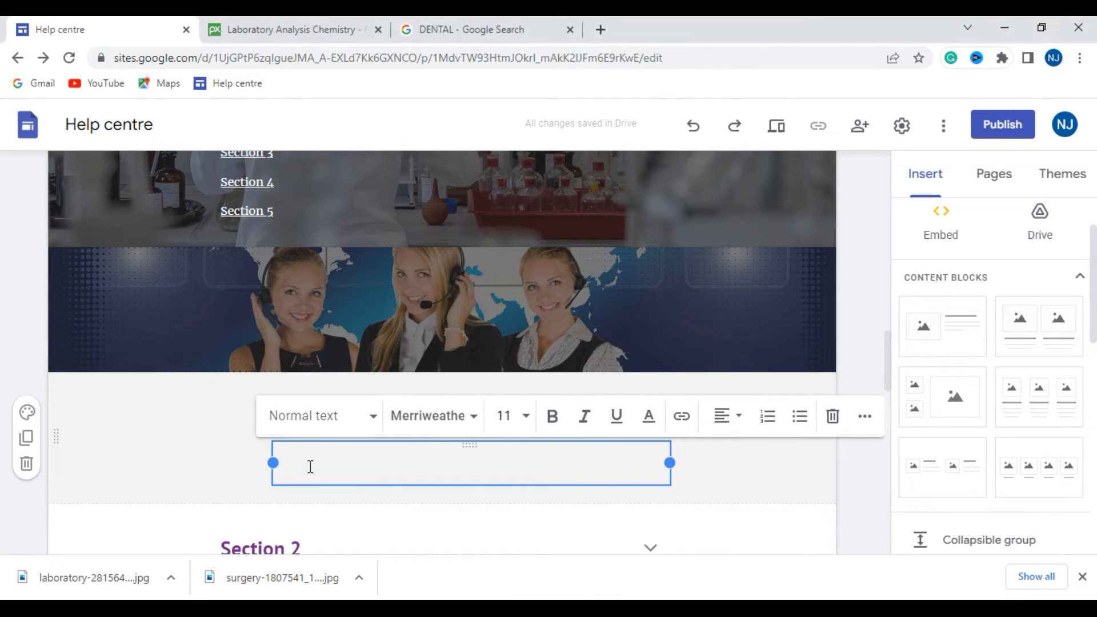
type("Dentistry, also known as dental medicine and oral medicine, is the branch of medicine focused on the teeth, gums, and mouth. It consists of the study, diagnosis, prevention, management, and treatment of diseases, disorders, and conditions of the mouth, most commonly focused on dentition as well as the oral mucosa.")
left_click(227, 423)
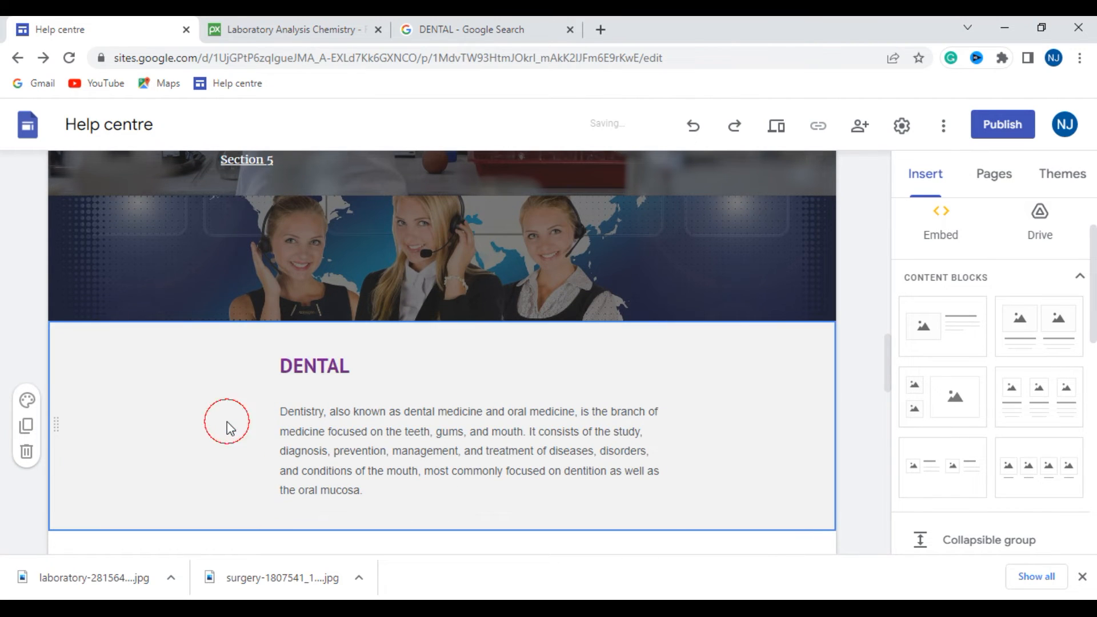
- Move the dentistry paragraph to the right-hand column of its section and place the DENTAL heading directly above it
left_click(455, 411)
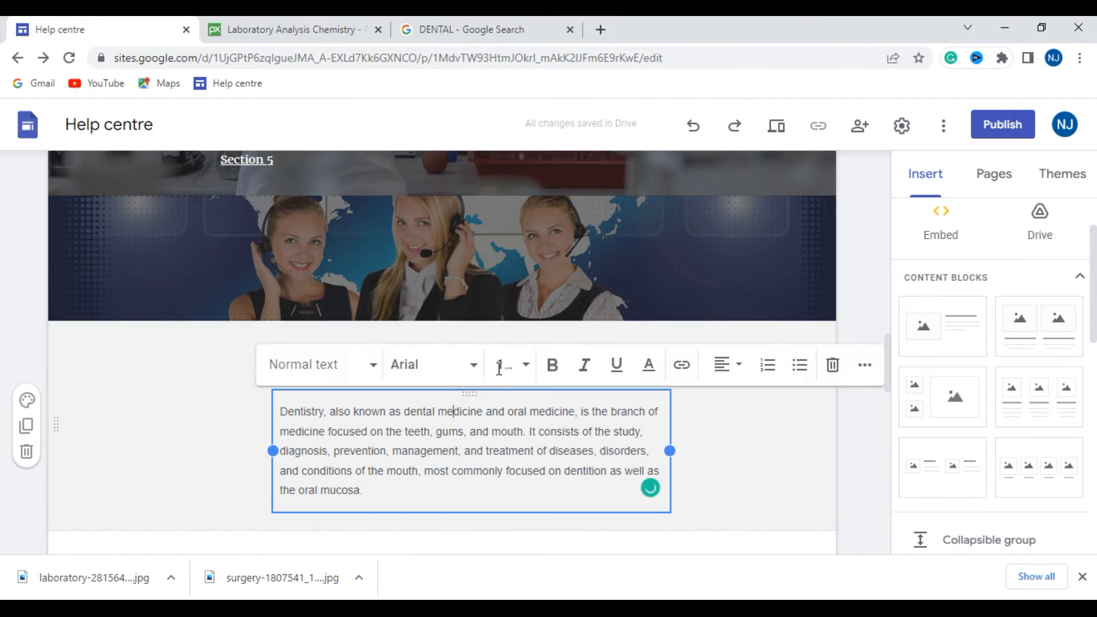
left_click_drag(507, 391, 715, 389)
left_click(152, 369)
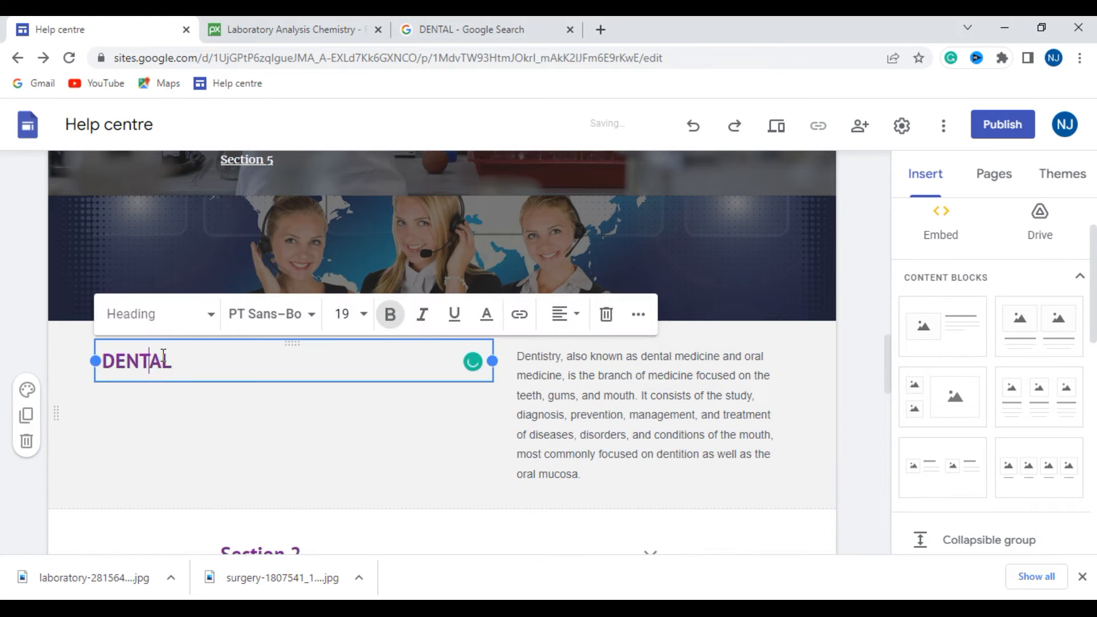
left_click_drag(192, 341, 554, 326)
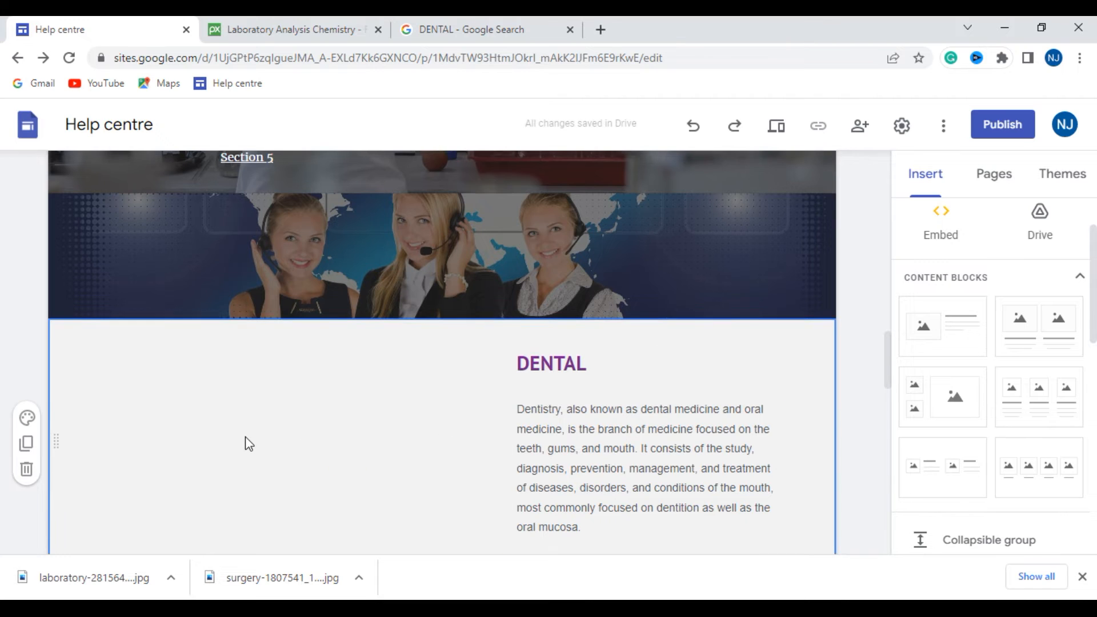
- Upload the dental crown image 29-13 from the dental crown treatment illustration's JPG folder in New folder (3) on drive D
scroll(240, 437, "down", 2)
scroll(252, 432, "up", 2)
scroll(286, 432, "down", 2)
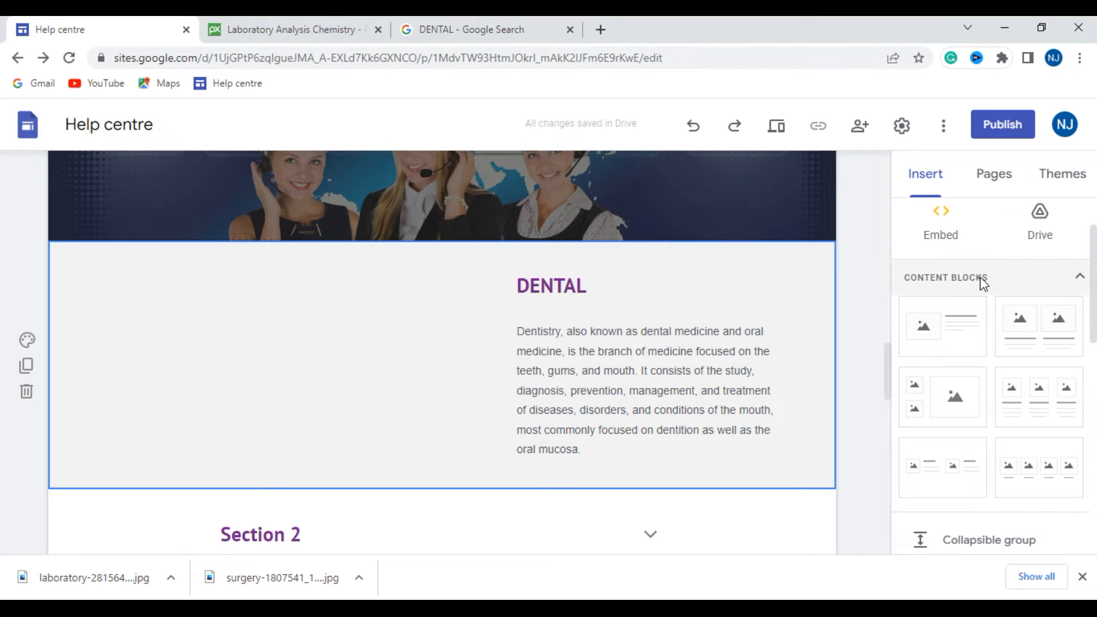
scroll(1006, 276, "up", 2)
left_click(1054, 234)
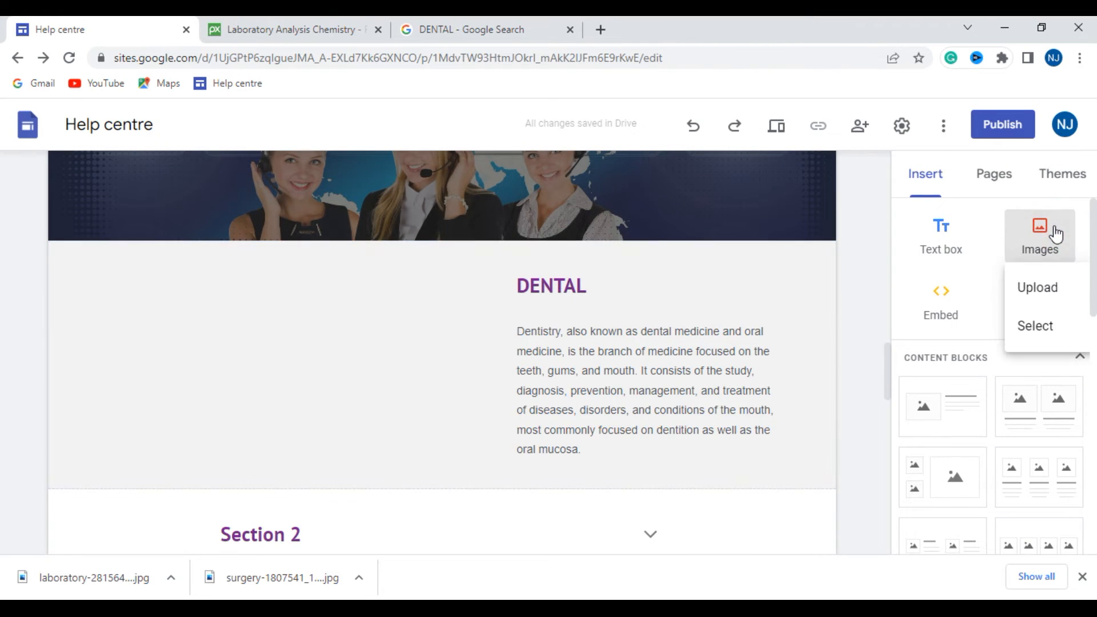
left_click(1051, 297)
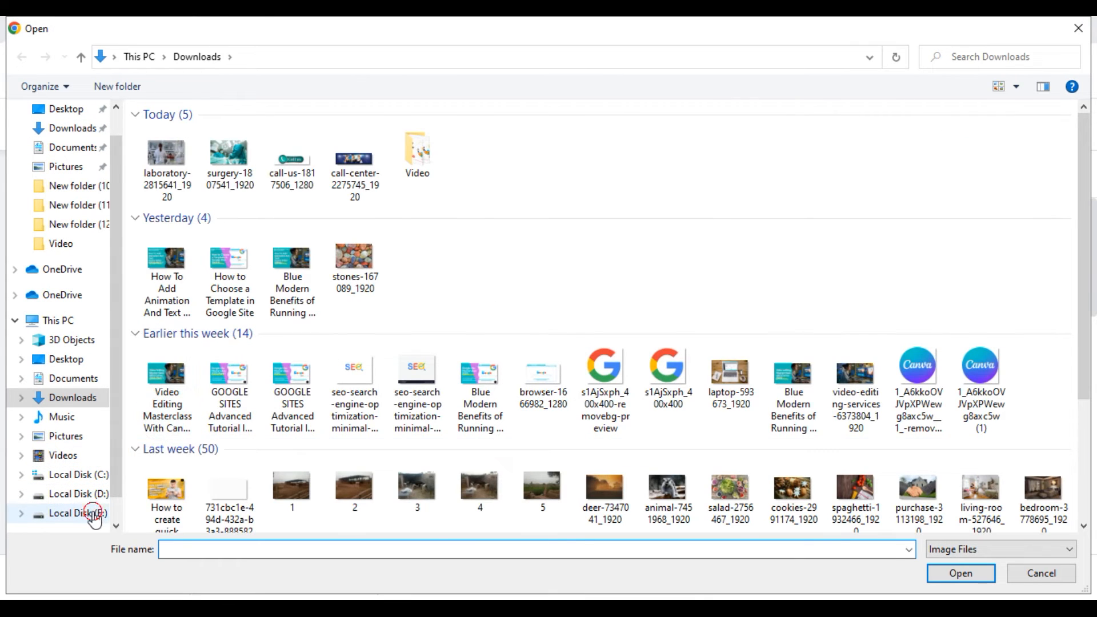
left_click(94, 514)
left_click(91, 495)
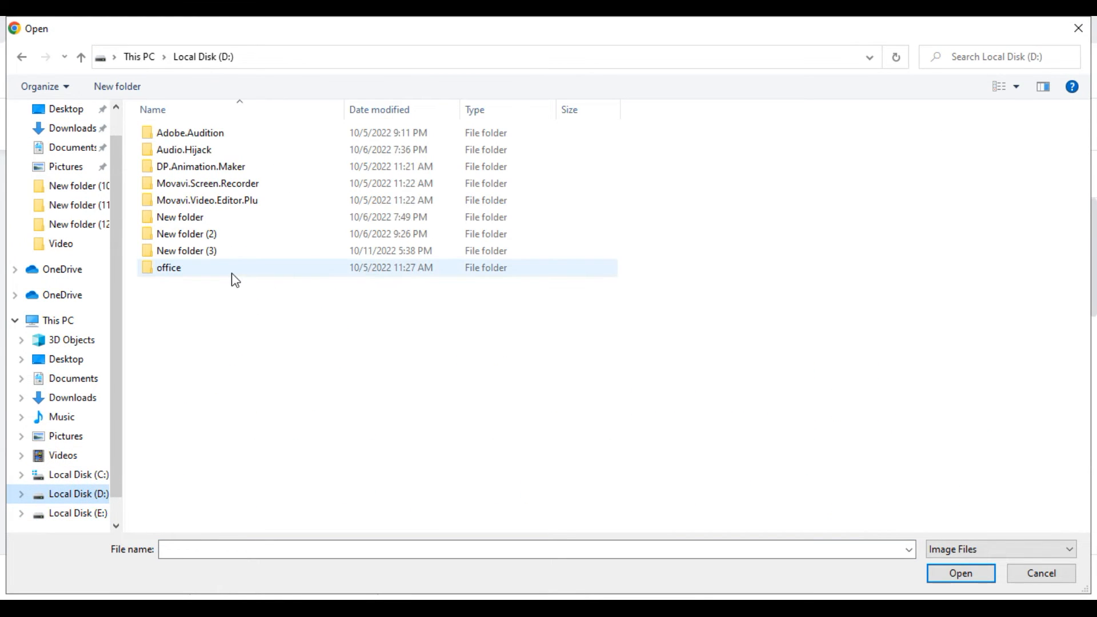
double_click(221, 252)
left_click(247, 134)
double_click(247, 133)
double_click(180, 167)
left_click(186, 160)
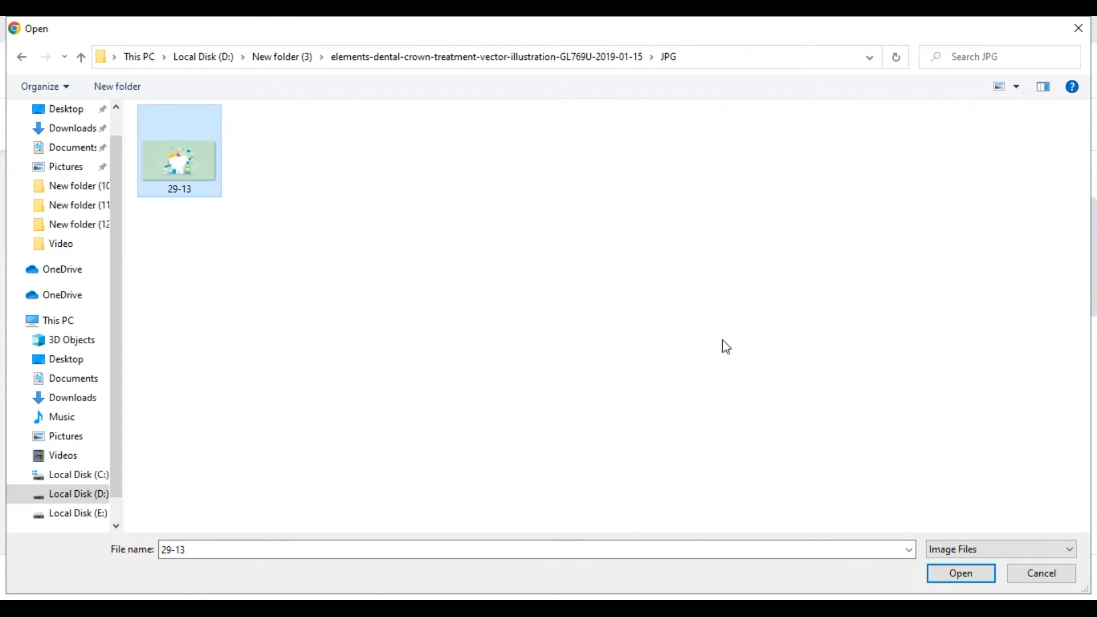
left_click(953, 569)
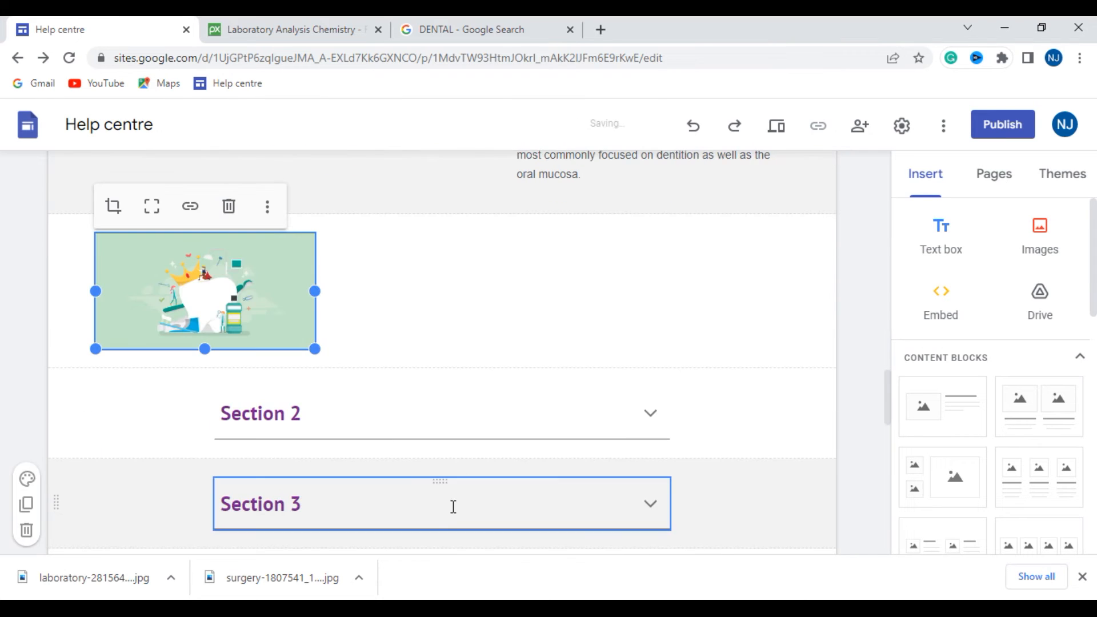
- Move the dental image into the blank space beside the DENTAL text and enlarge it in height and width
left_click_drag(243, 255, 208, 176)
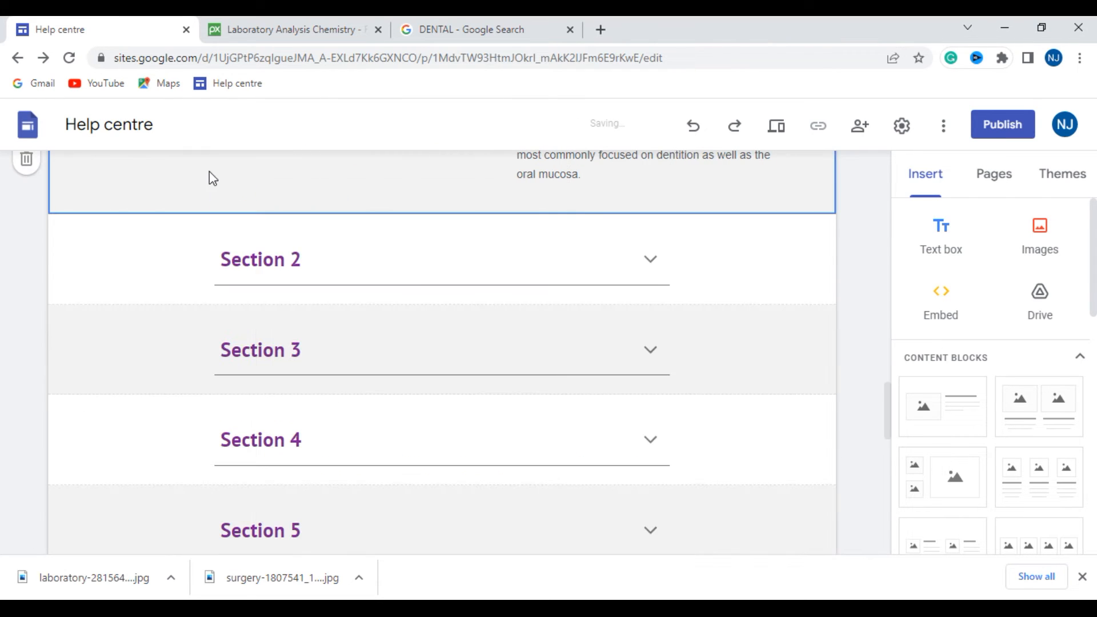
scroll(276, 357, "up", 3)
left_click(231, 390)
left_click_drag(204, 421, 205, 466)
left_click_drag(313, 389, 423, 389)
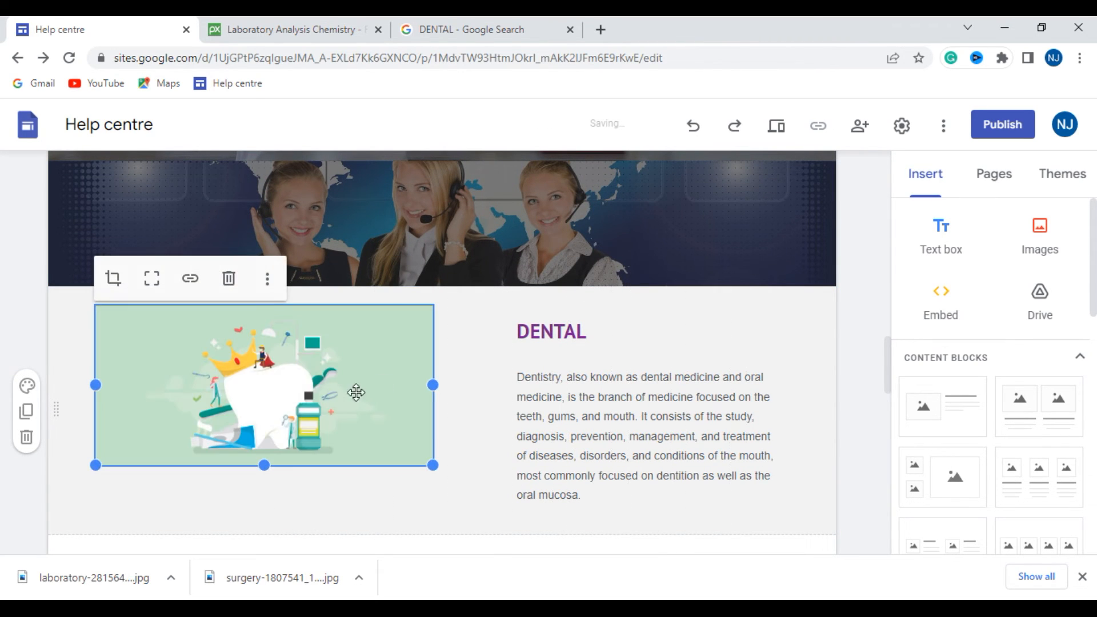
- Stretch the dental image down to match the text block's height and widen it up to the text column
left_click_drag(287, 379, 282, 407)
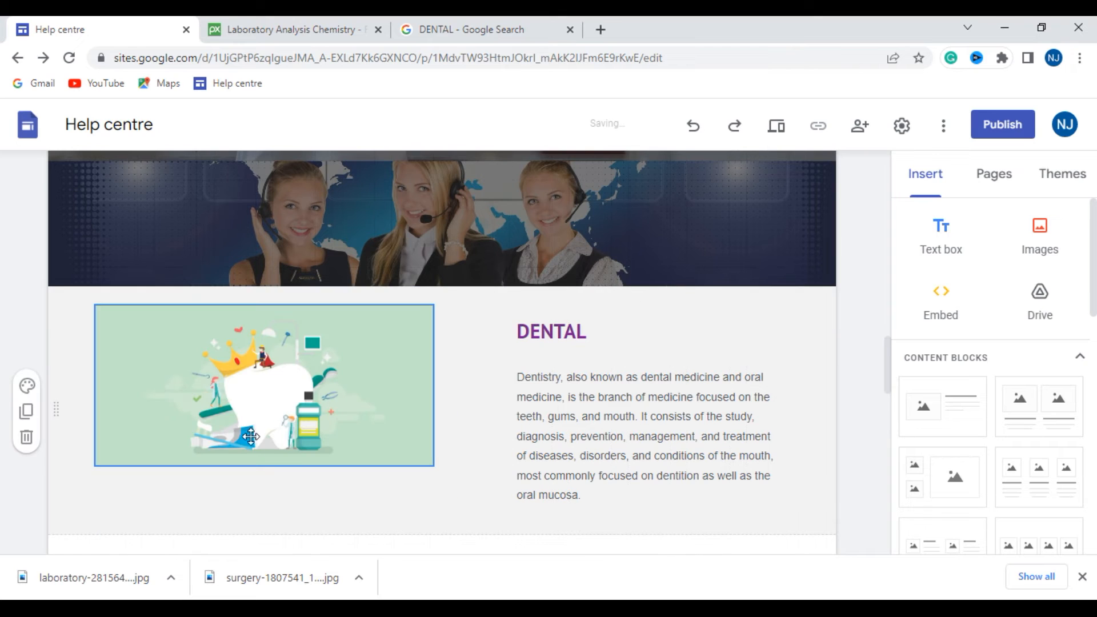
left_click(256, 465)
left_click_drag(264, 465, 276, 519)
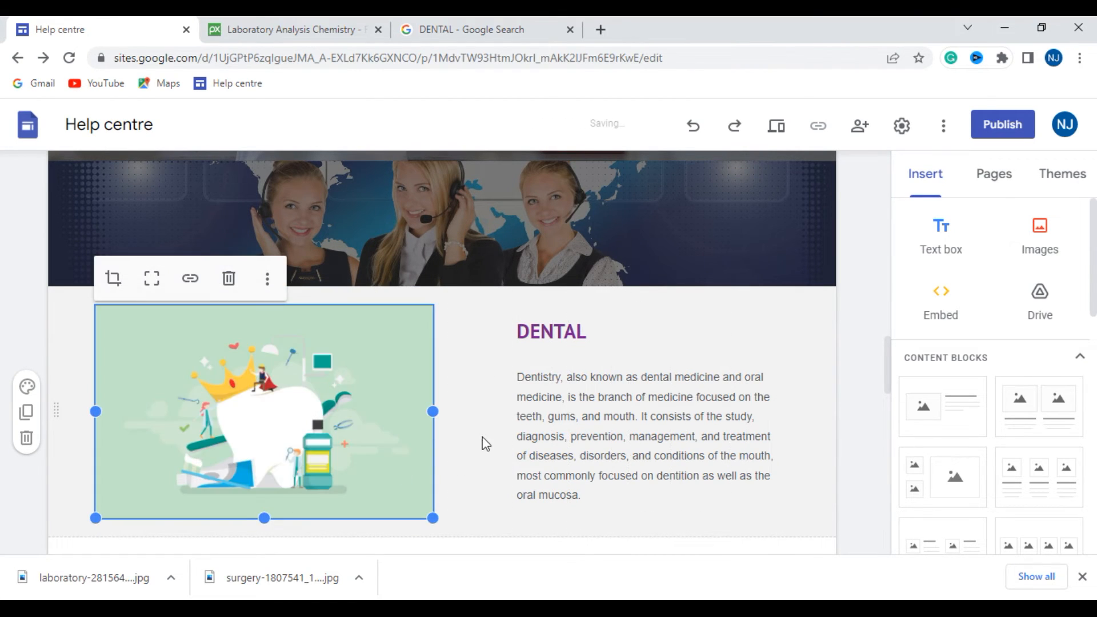
left_click_drag(434, 414, 493, 412)
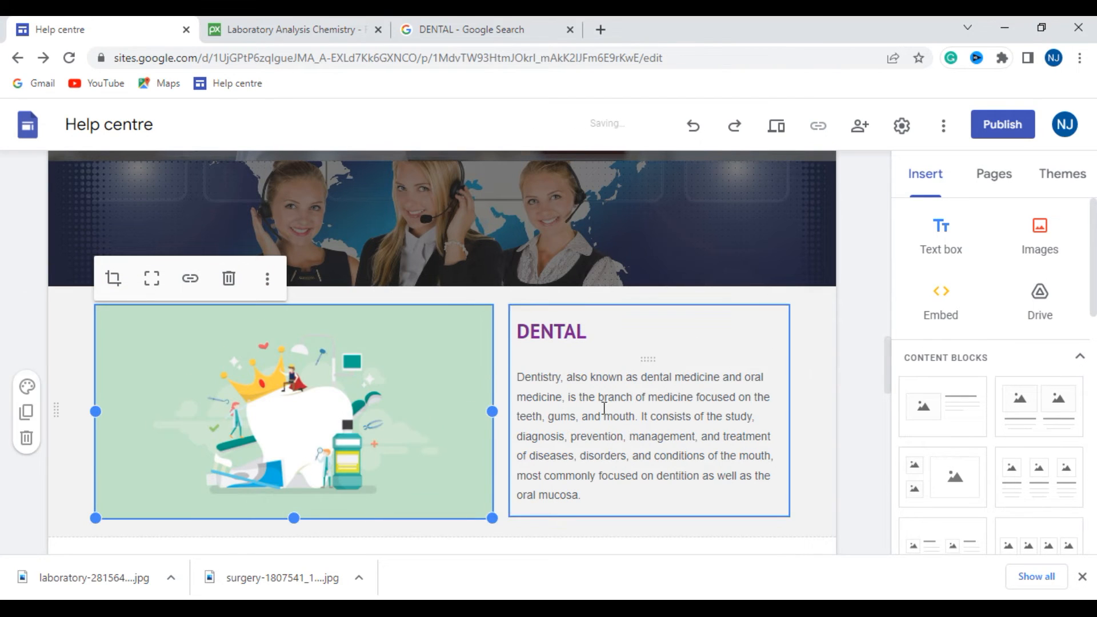
- Review the DENTAL section, the remaining numbered section headings and the linked Departments list
scroll(645, 410, "down", 3)
scroll(386, 345, "up", 2)
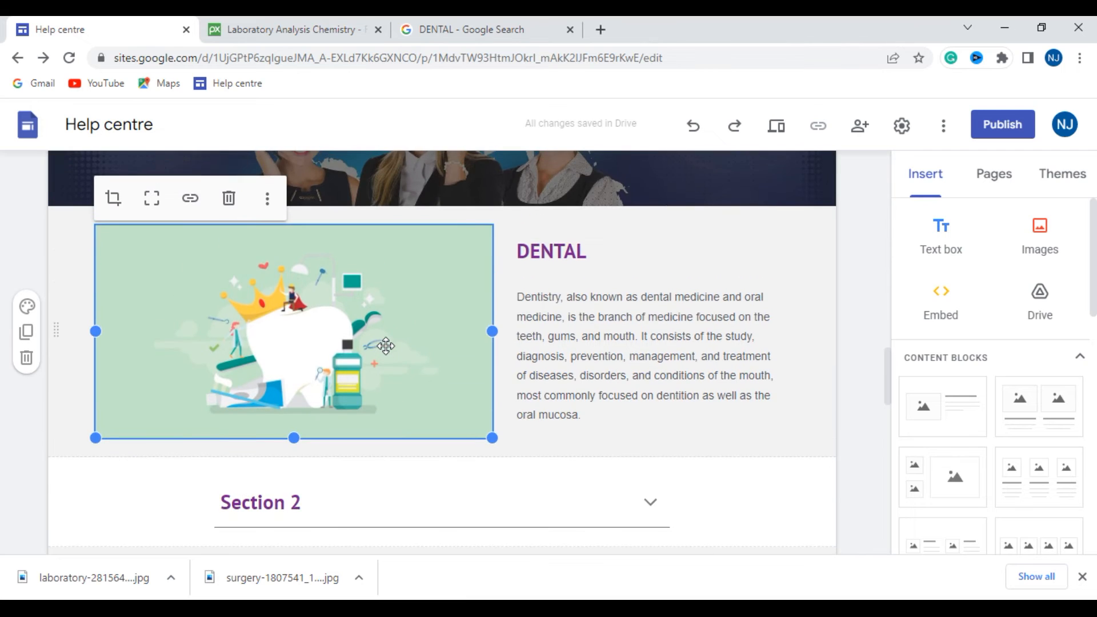
scroll(386, 346, "down", 2)
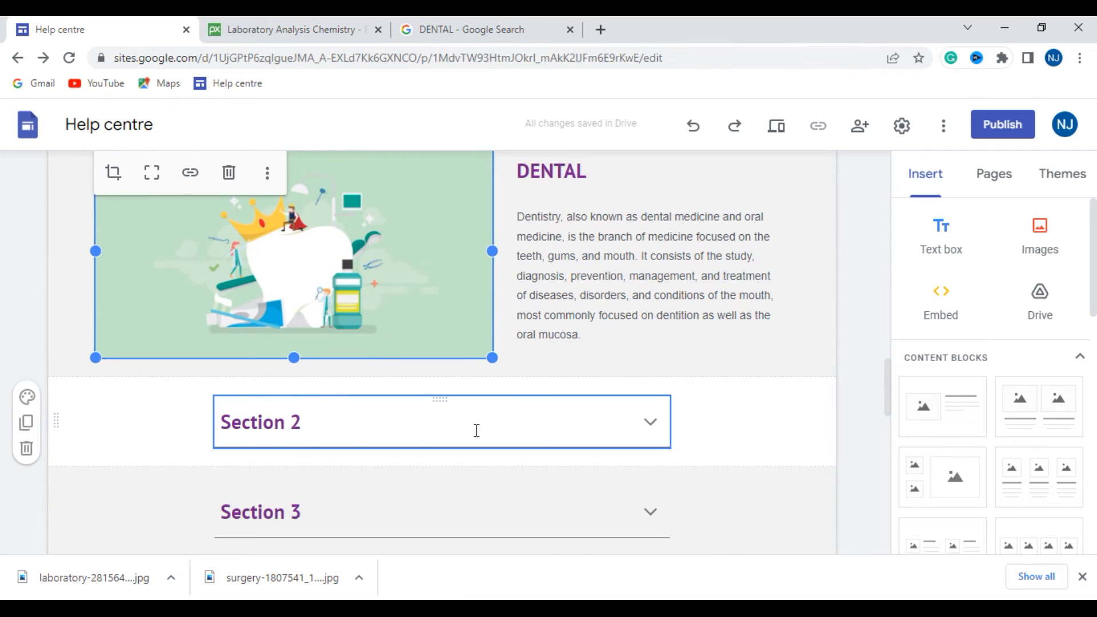
scroll(152, 467, "down", 3)
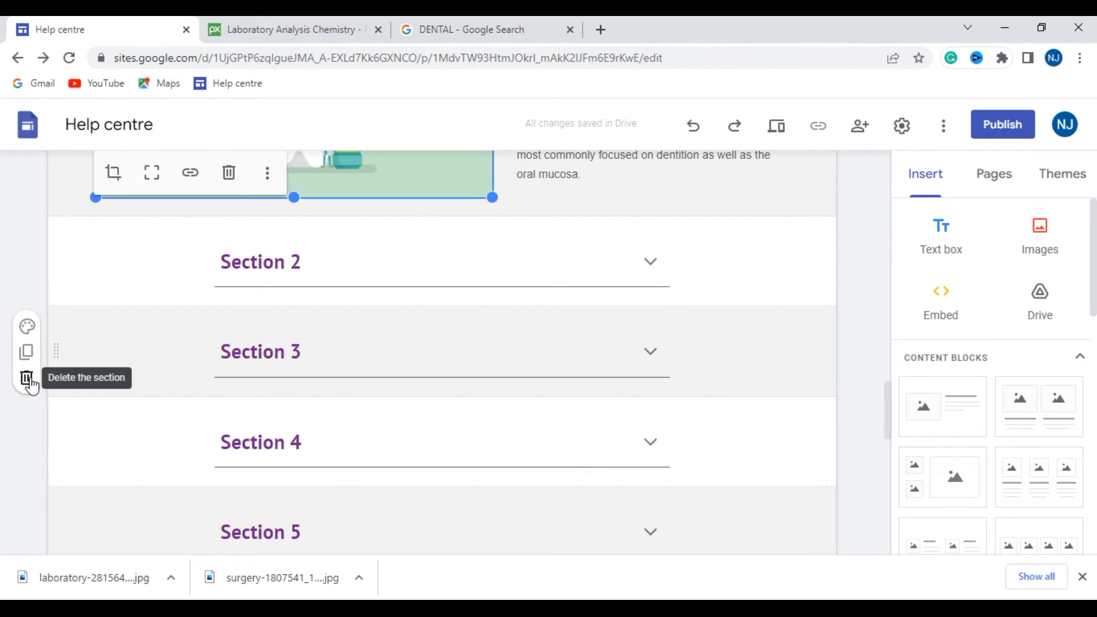
scroll(257, 469, "down", 2)
scroll(438, 343, "up", 3)
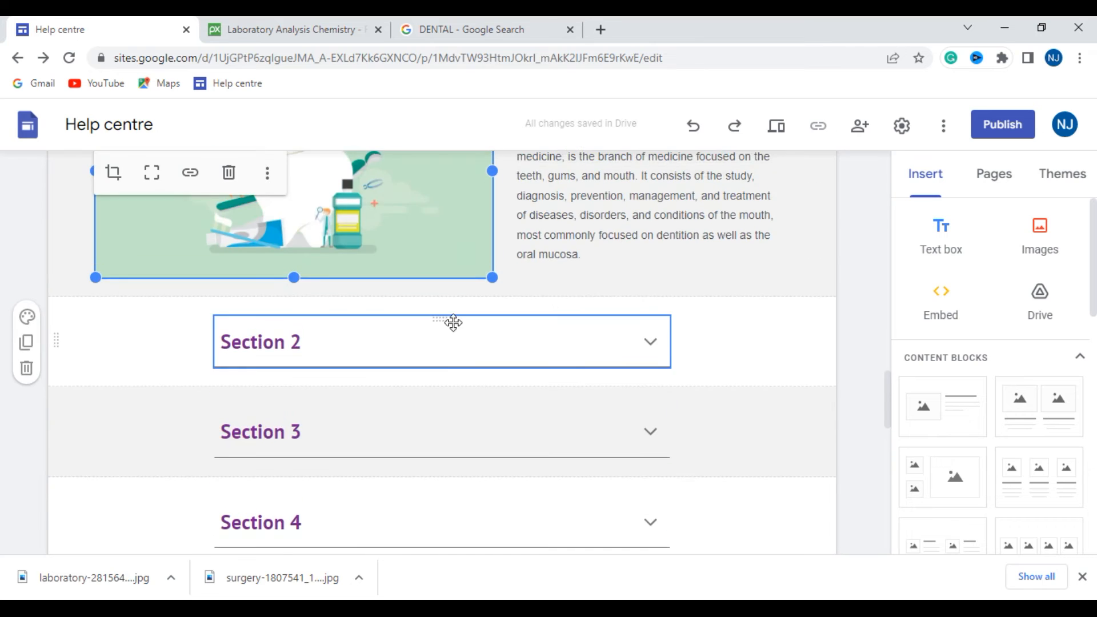
scroll(453, 323, "up", 15)
scroll(454, 323, "down", 3)
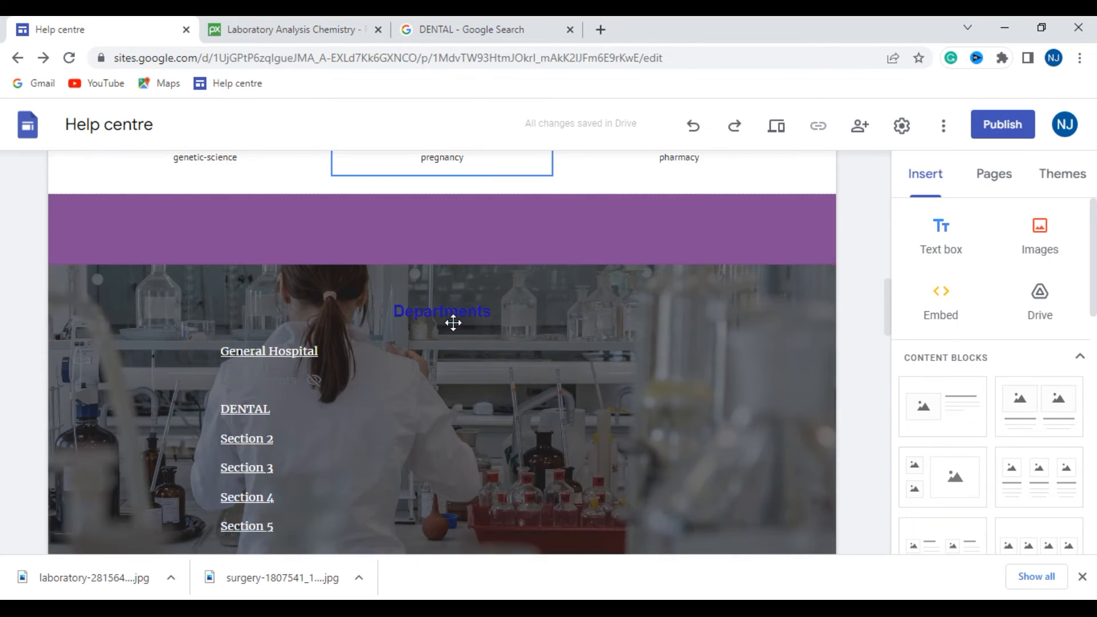
scroll(453, 324, "down", 2)
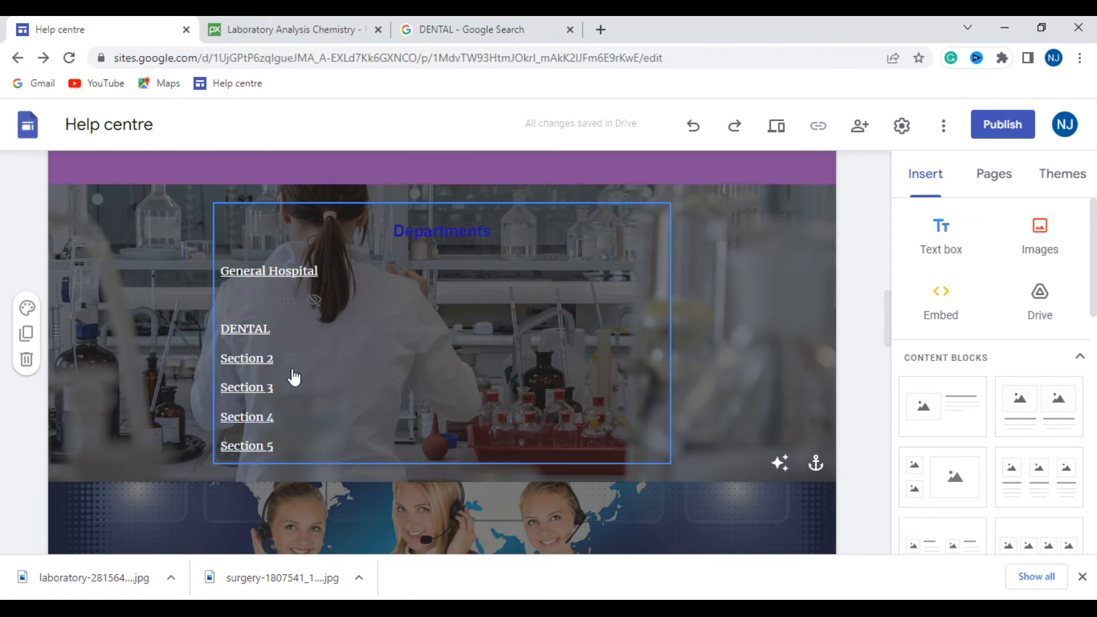
- Capitalize the endoscopy image caption as Endoscopy and copy the word
scroll(374, 343, "up", 8)
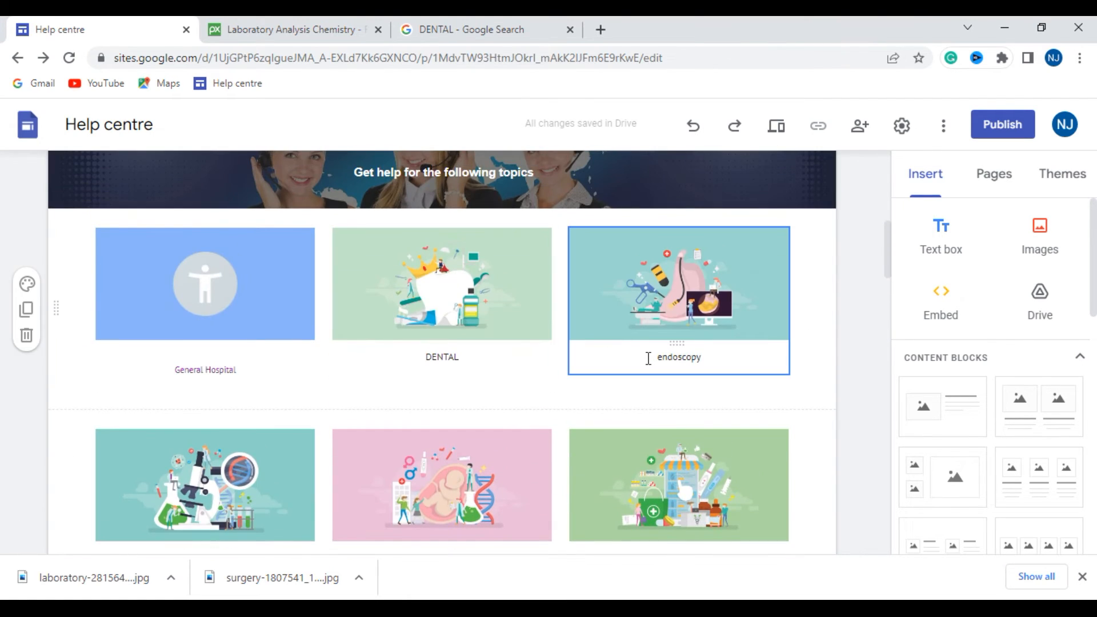
left_click(661, 359)
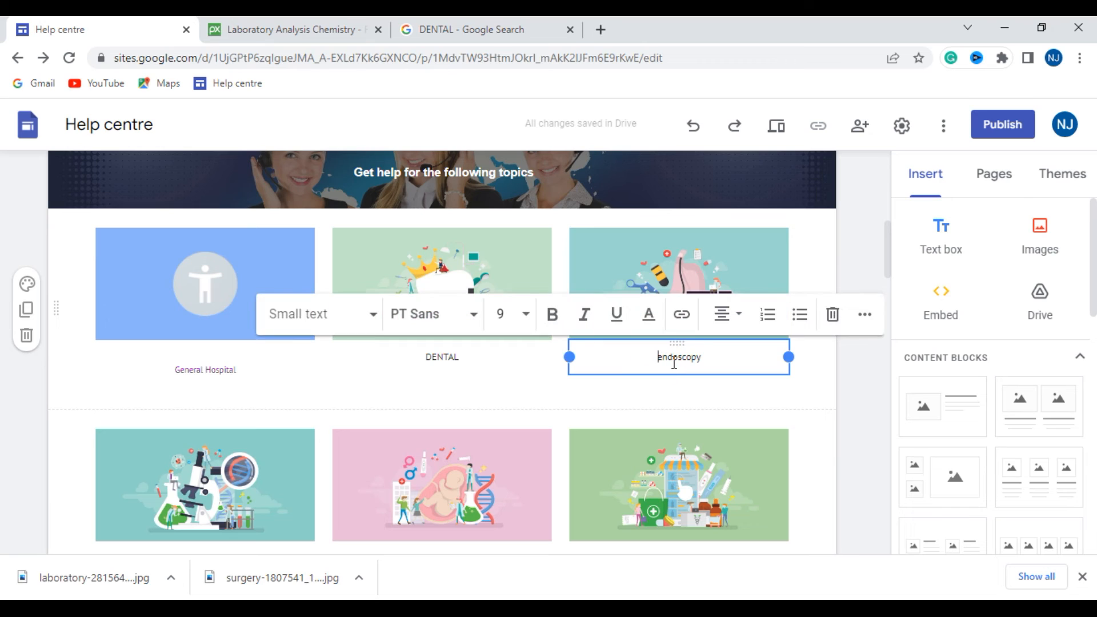
key("BackSpace")
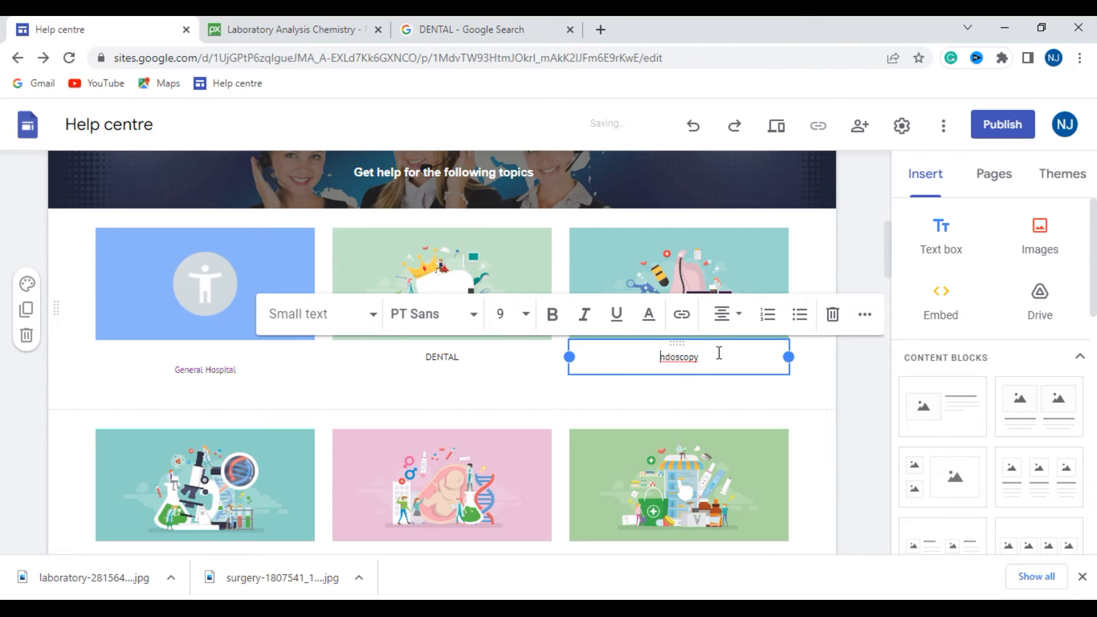
double_click(702, 357)
key("ctrl+c")
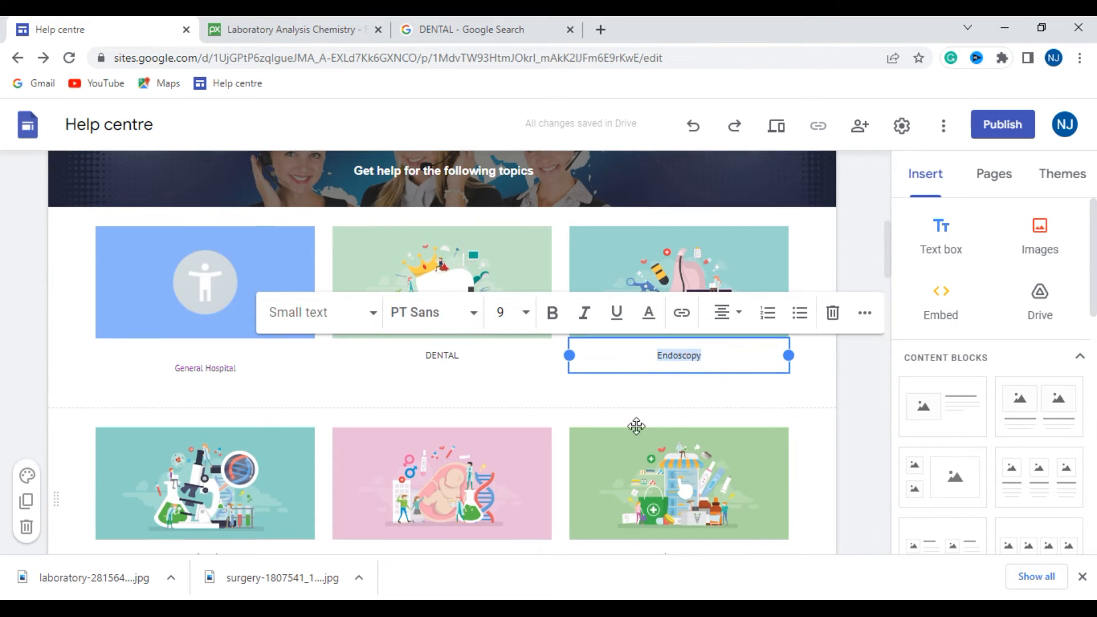
- Replace the Section 2 heading with ENDOSCOPY, keeping the original purple heading style
scroll(642, 427, "down", 20)
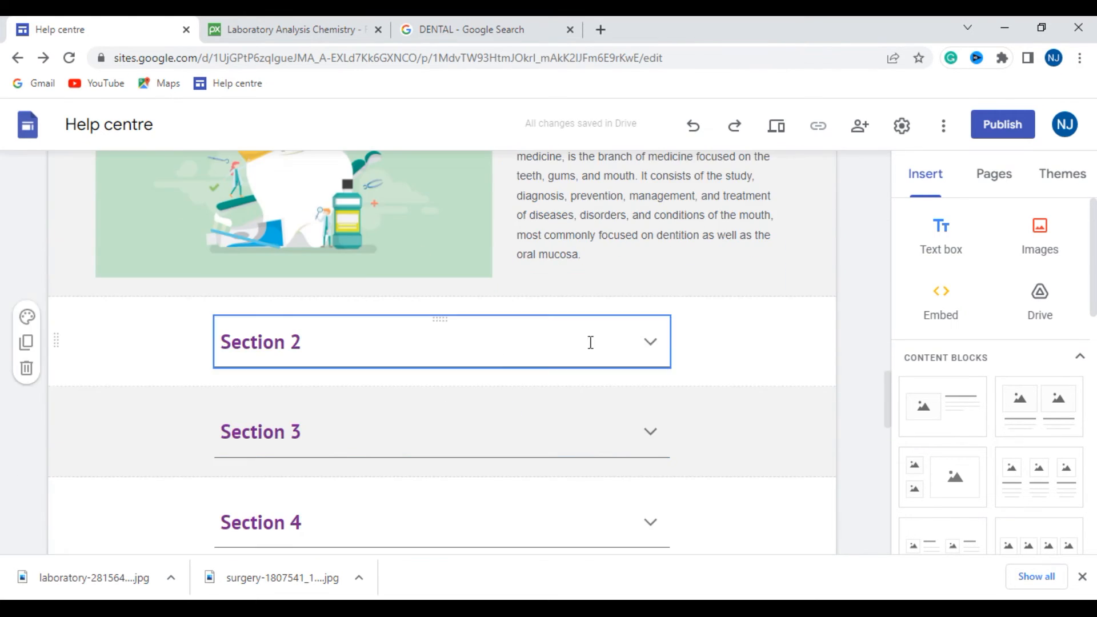
left_click(605, 342)
left_click_drag(343, 351, 213, 358)
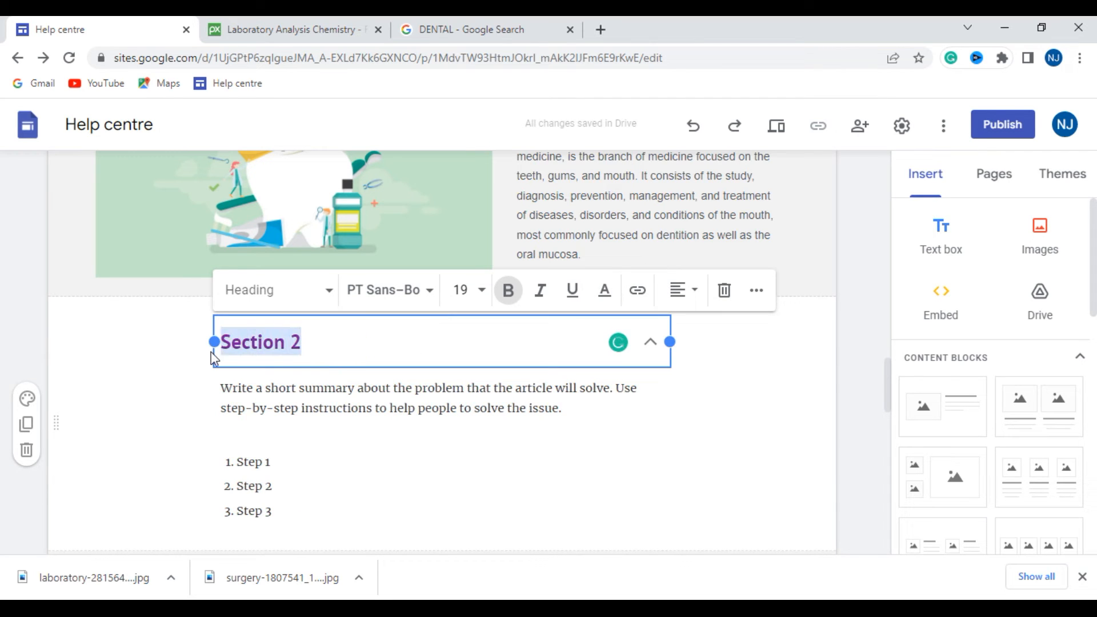
key("ctrl+v")
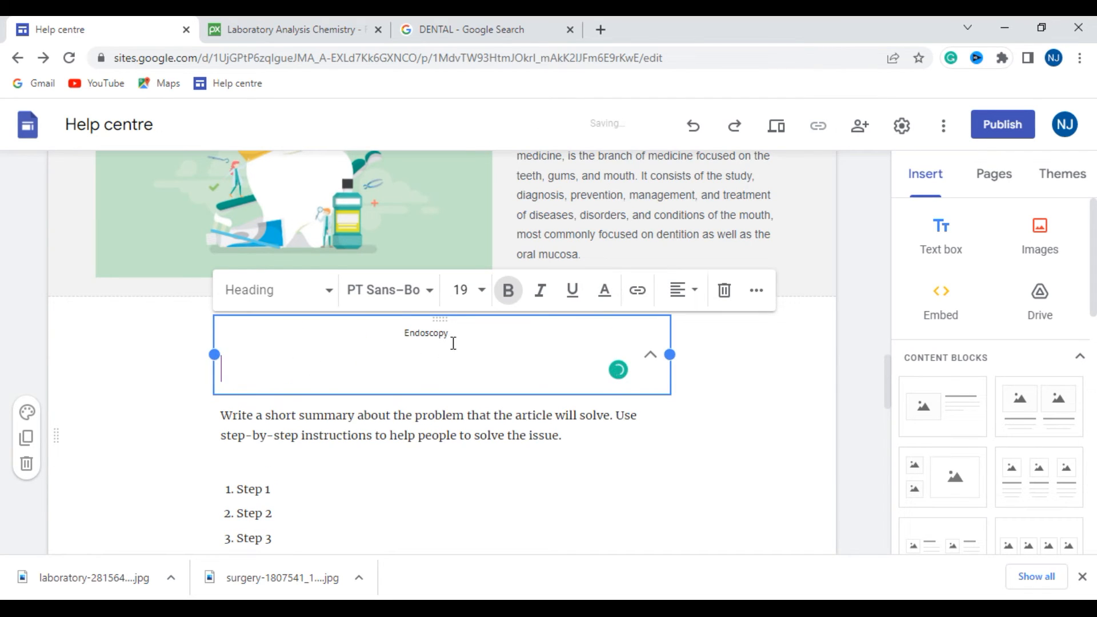
left_click(482, 290)
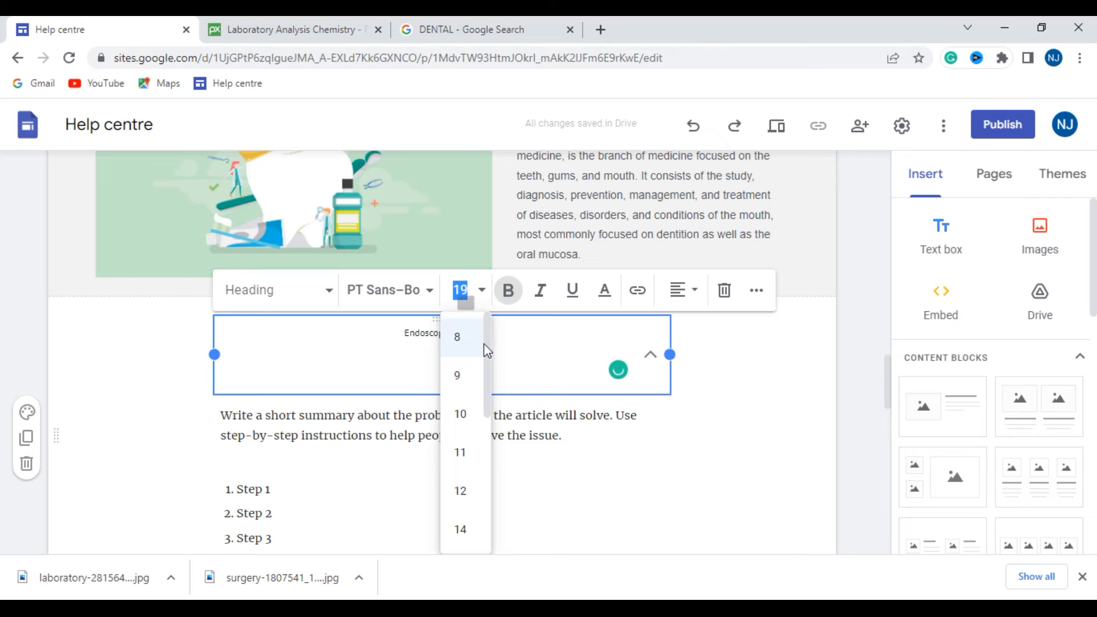
left_click(502, 352)
key("BackSpace")
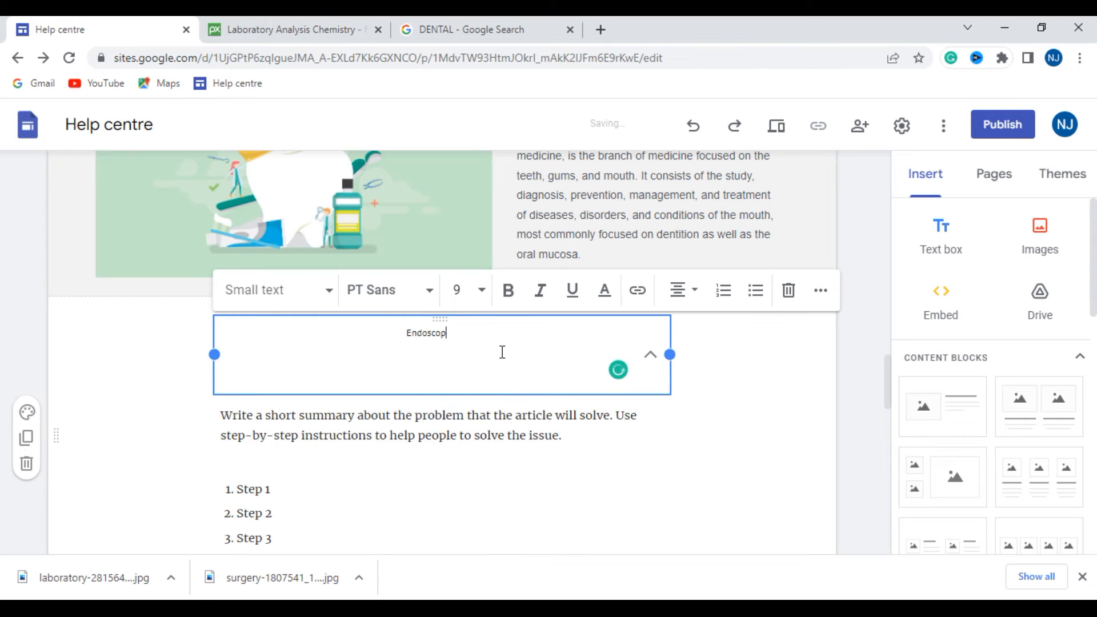
left_click(381, 375)
key("BackSpace")
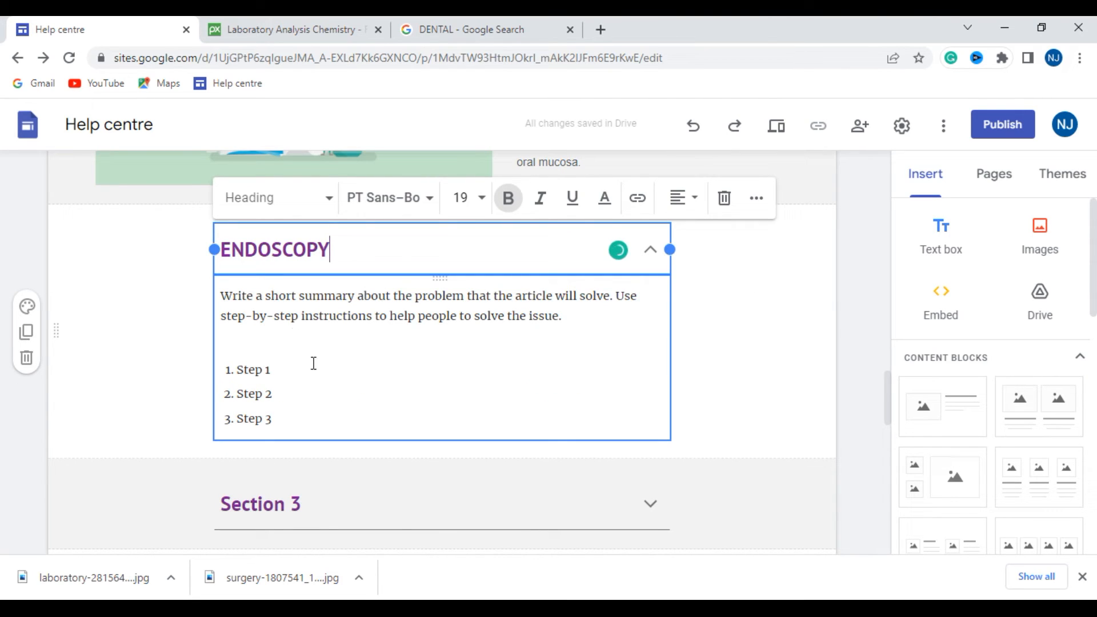
- Delete the placeholder summary and numbered steps beneath the ENDOSCOPY heading
left_click_drag(292, 426, 219, 301)
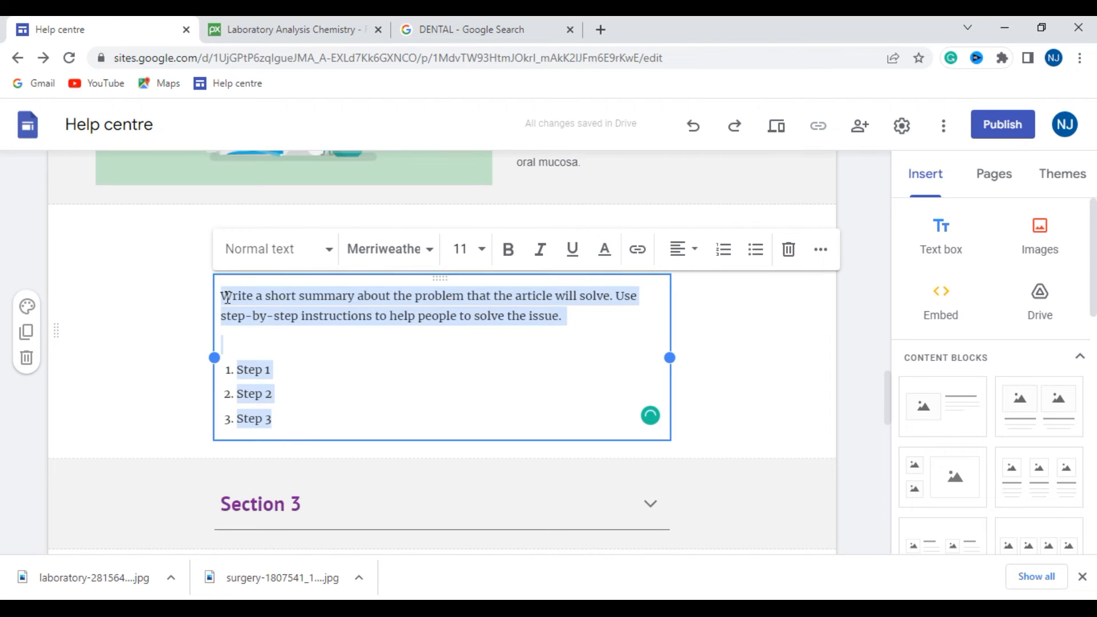
key("BackSpace")
key("BackSpace")
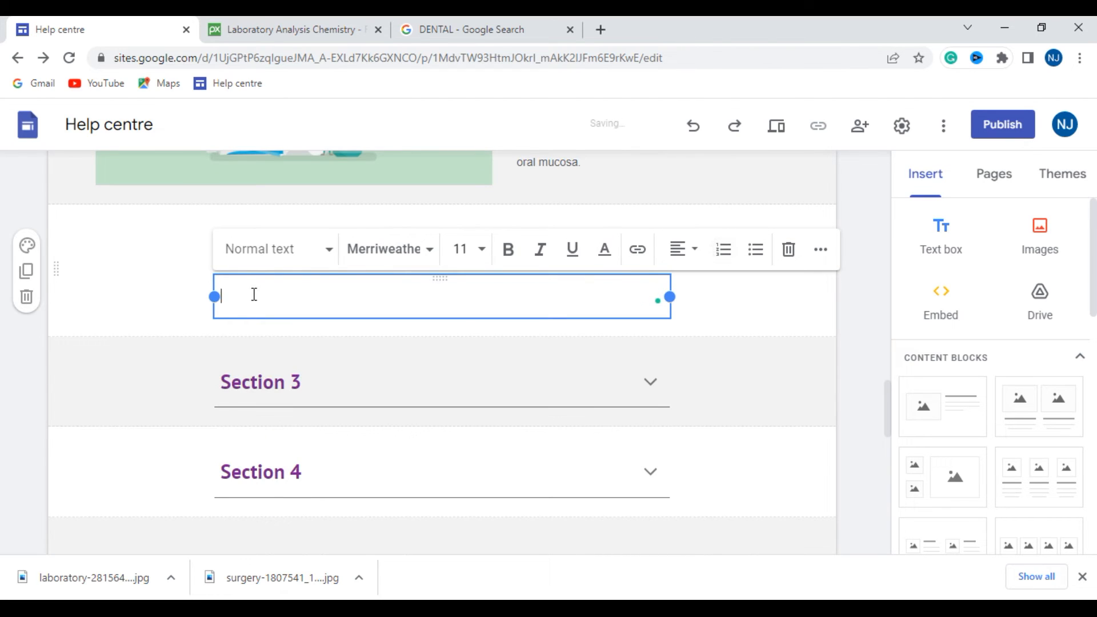
- Copy the ENDOSCOPY heading text and search Google for it in the already open search results page
scroll(255, 373, "up", 3)
left_click(332, 419)
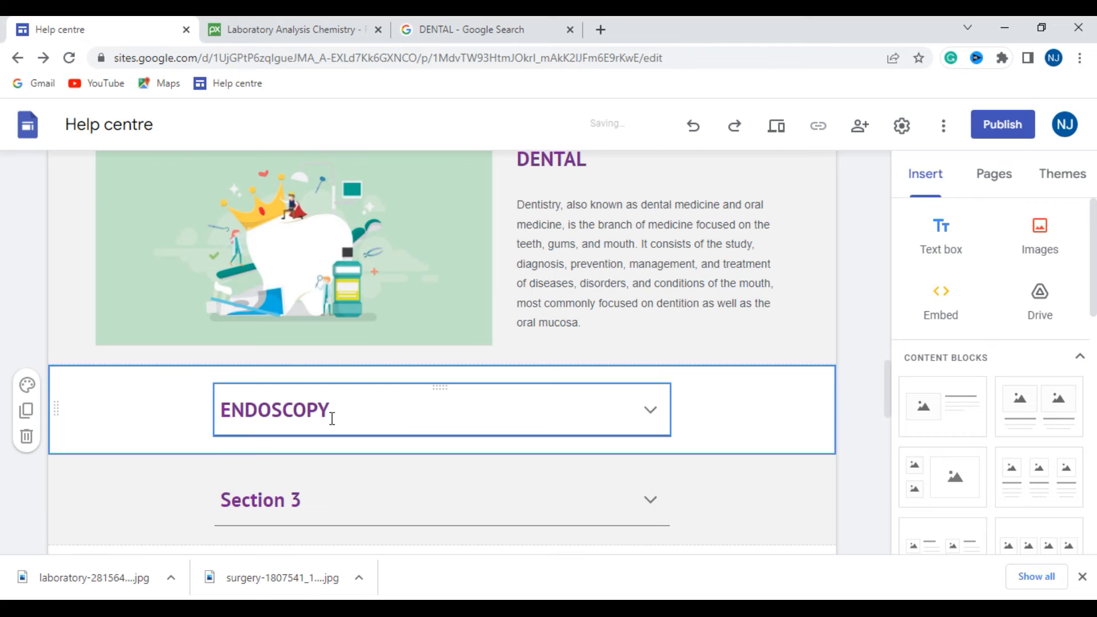
left_click_drag(337, 411, 208, 409)
key("ctrl+c")
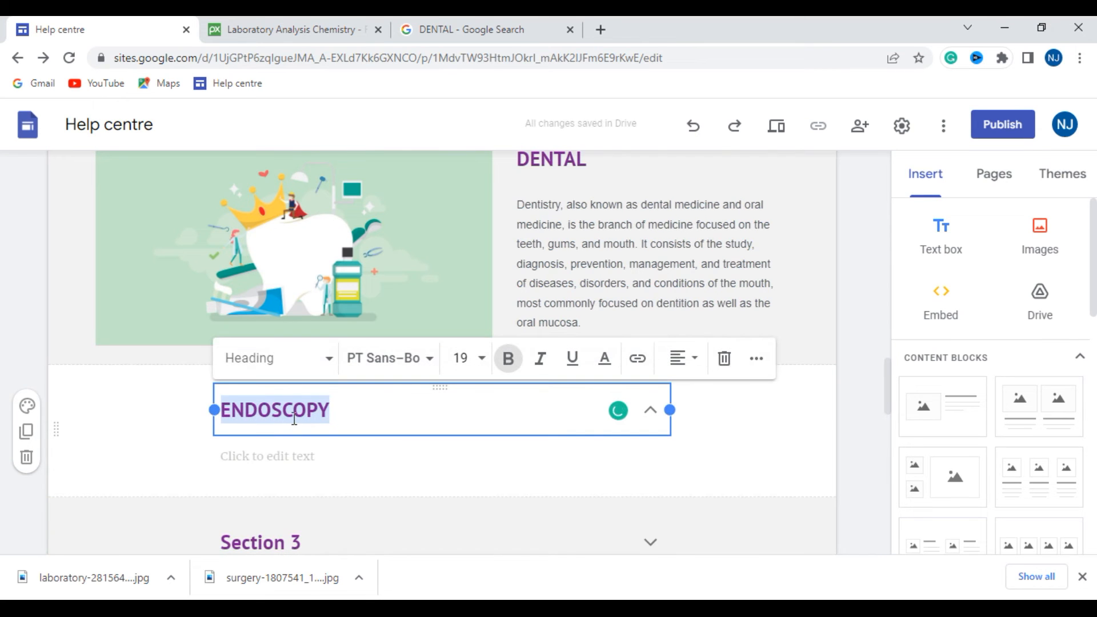
left_click(481, 27)
left_click_drag(206, 137, 66, 154)
key("ctrl+v")
key("Return")
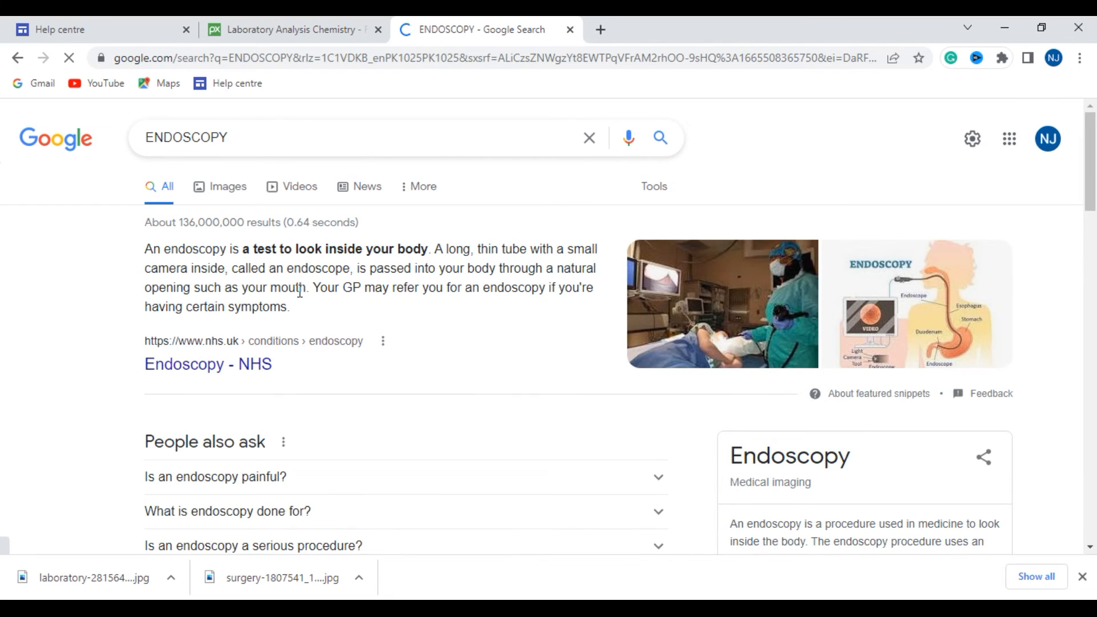
- Copy the NHS featured snippet describing endoscopy and paste it into the empty text area under the ENDOSCOPY heading
left_click(299, 306)
left_click_drag(286, 311, 131, 258)
key("ctrl+c")
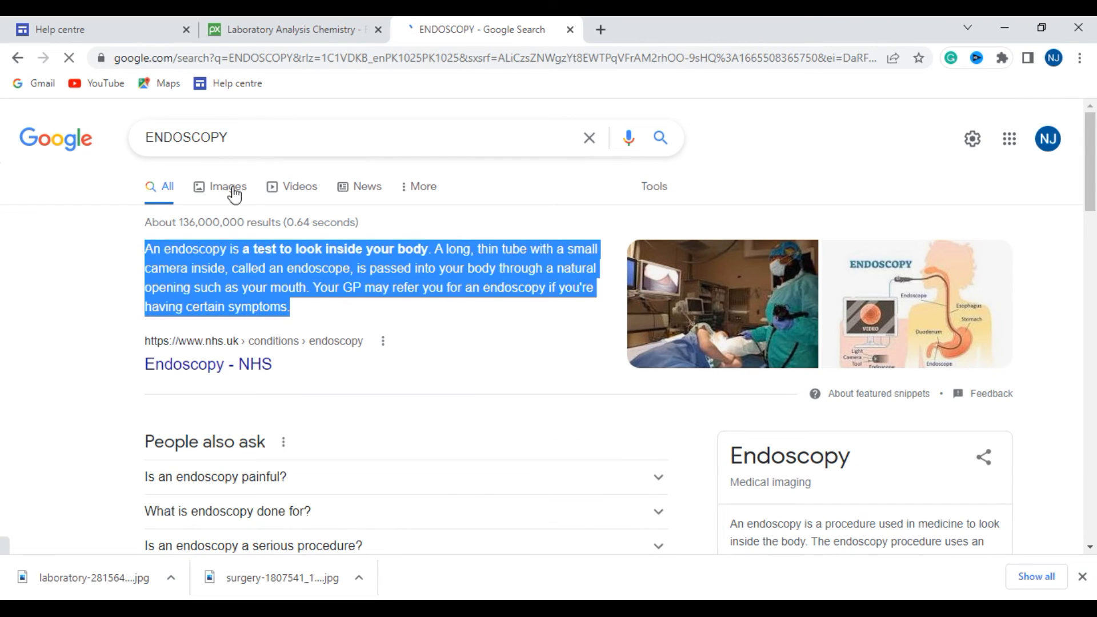
left_click(320, 28)
left_click(91, 31)
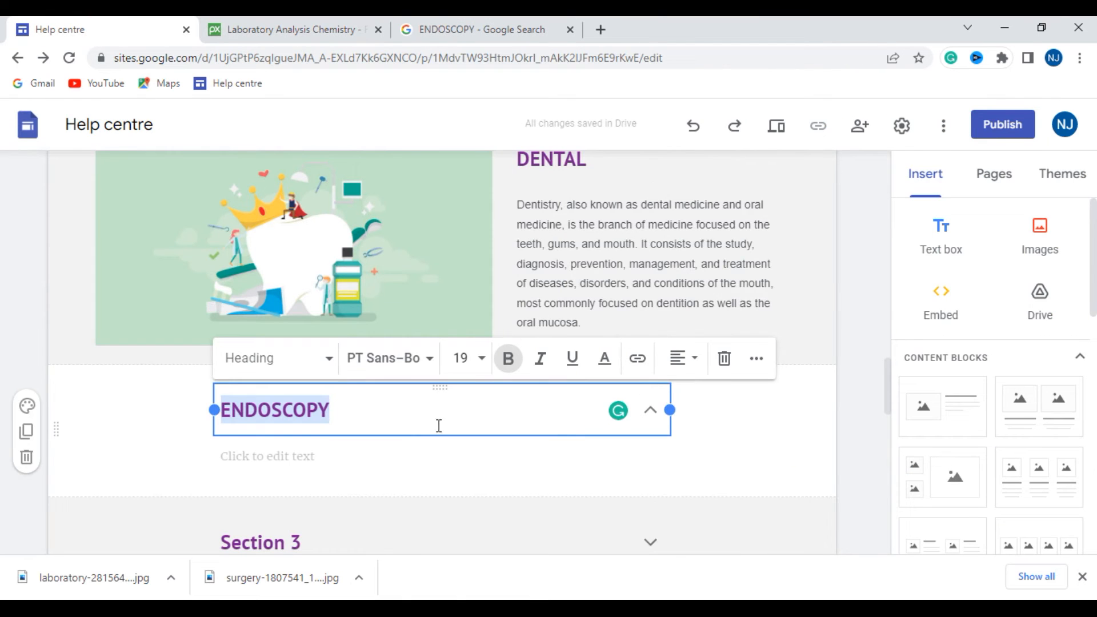
scroll(443, 412, "down", 1)
left_click(337, 376)
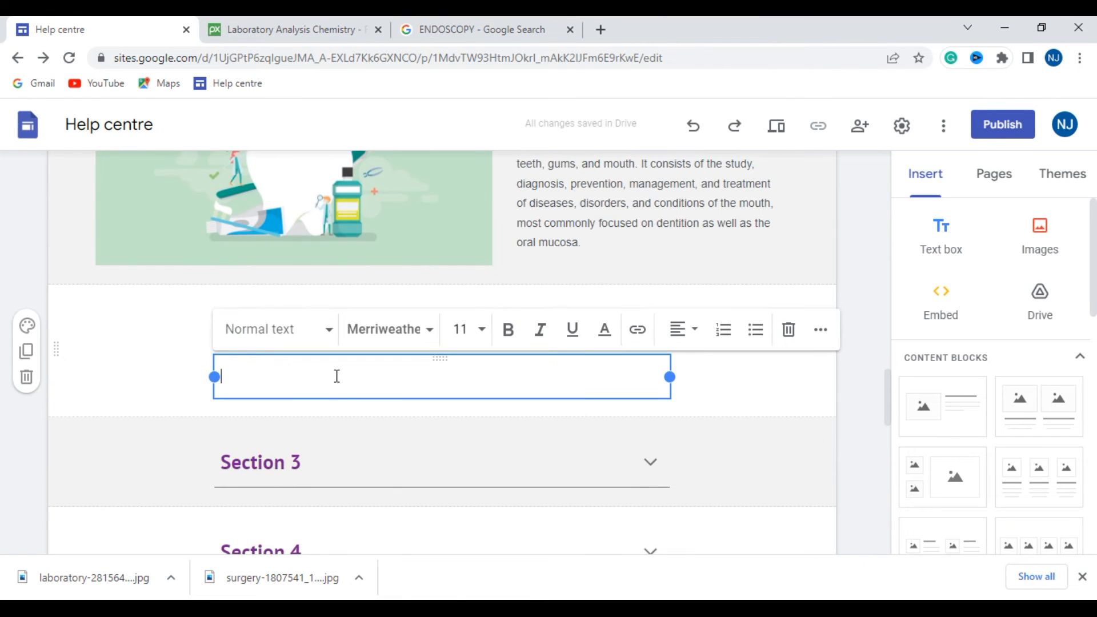
key("ctrl+v")
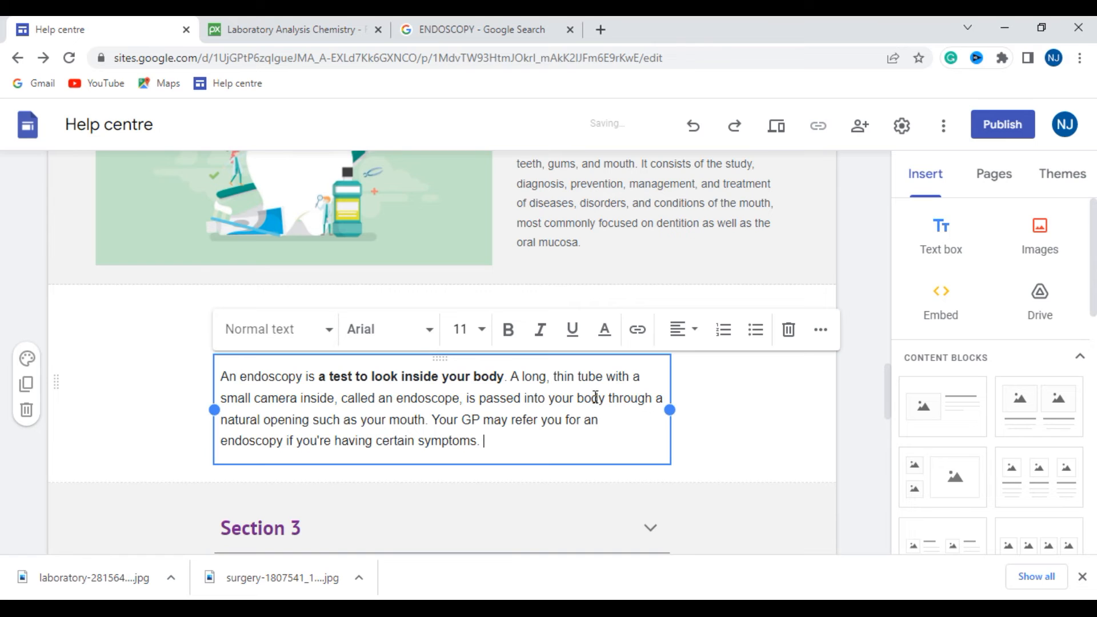
- Resize the ENDOSCOPY text block so it lines up with the DENTAL text column, leaving blank space beside it
left_click_drag(670, 407, 812, 411)
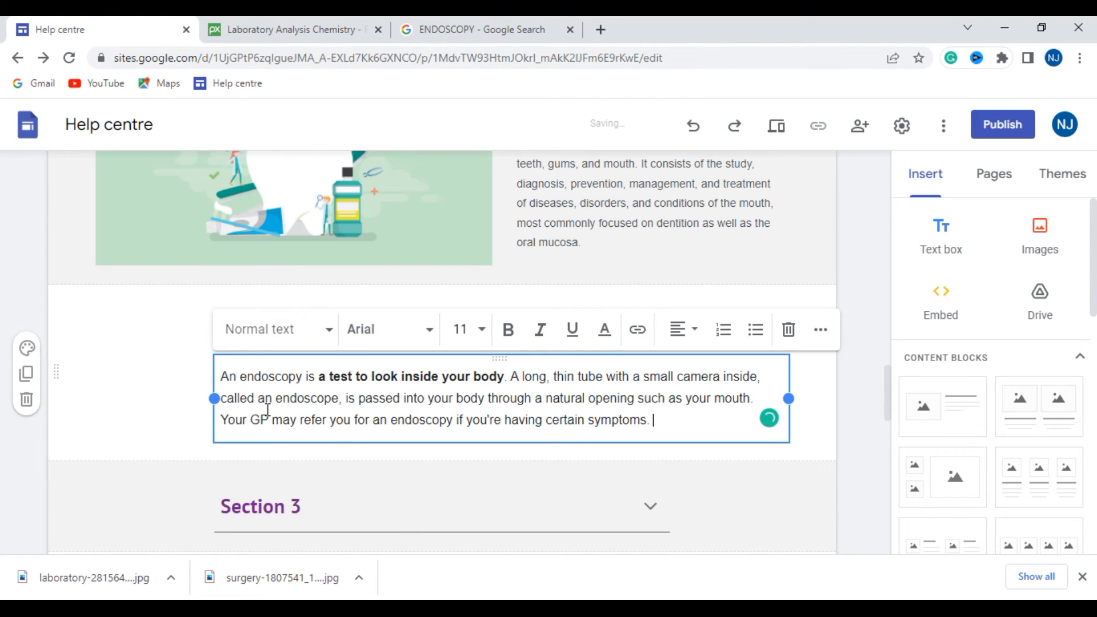
left_click_drag(217, 399, 506, 408)
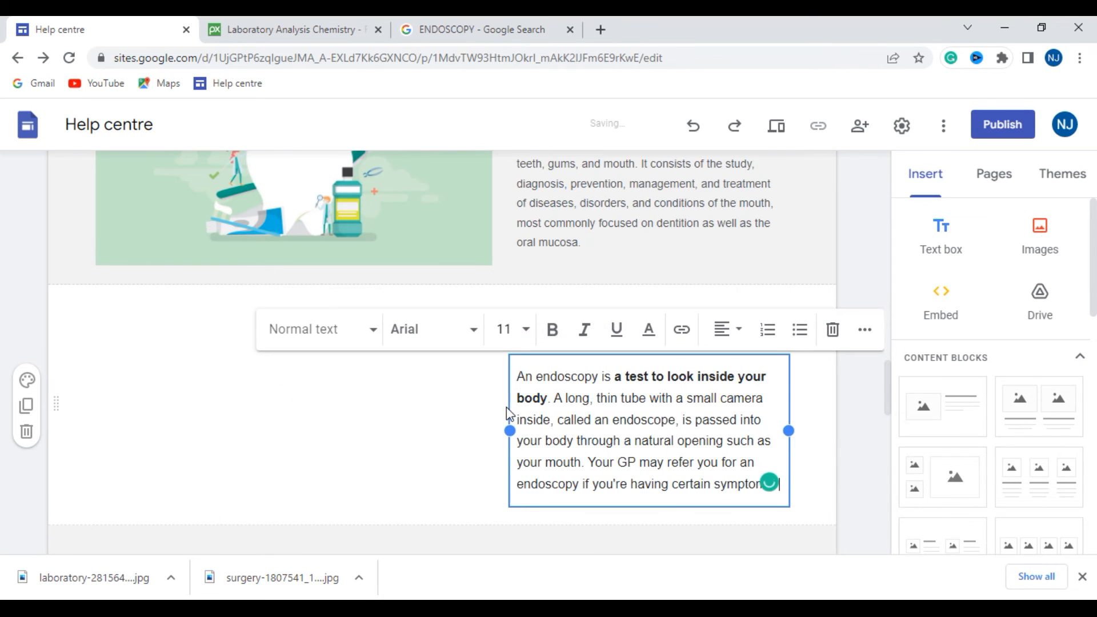
left_click(249, 334)
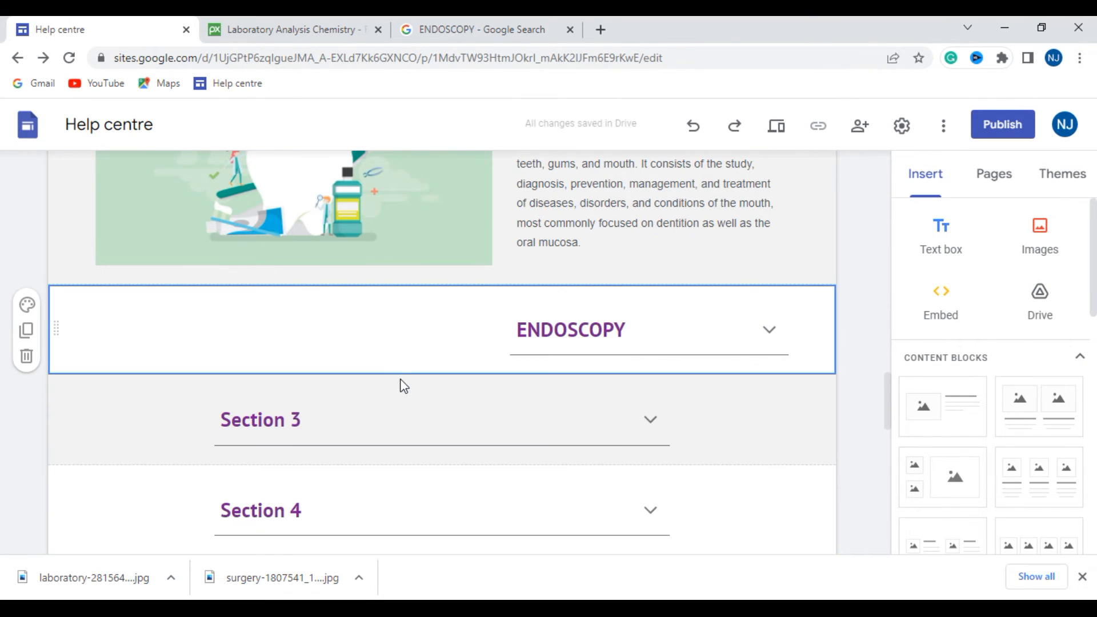
left_click(770, 331)
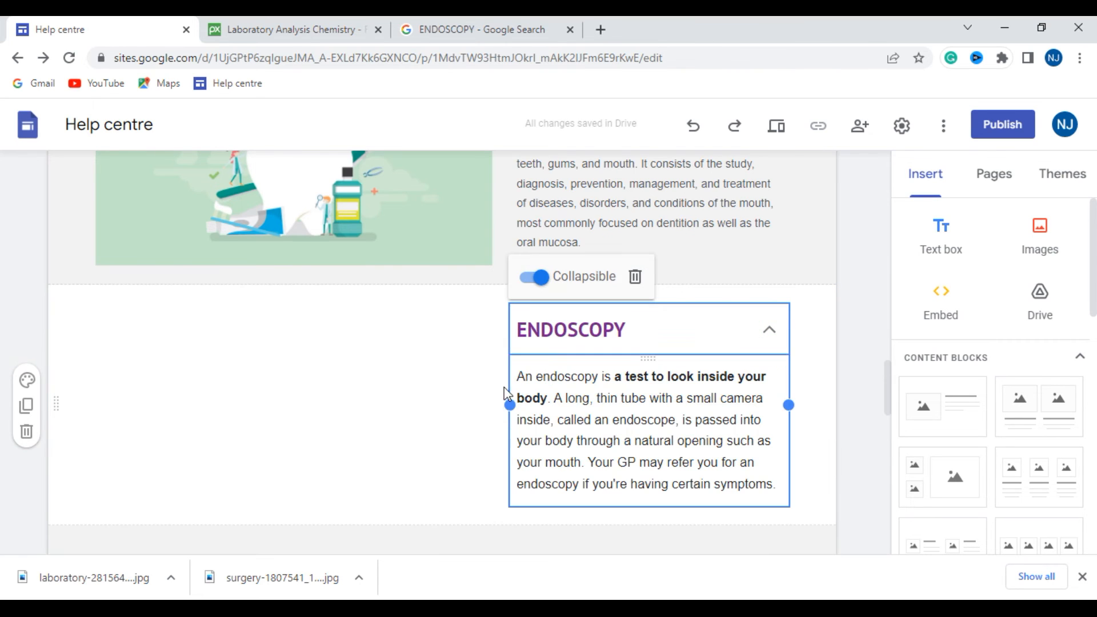
left_click(396, 429)
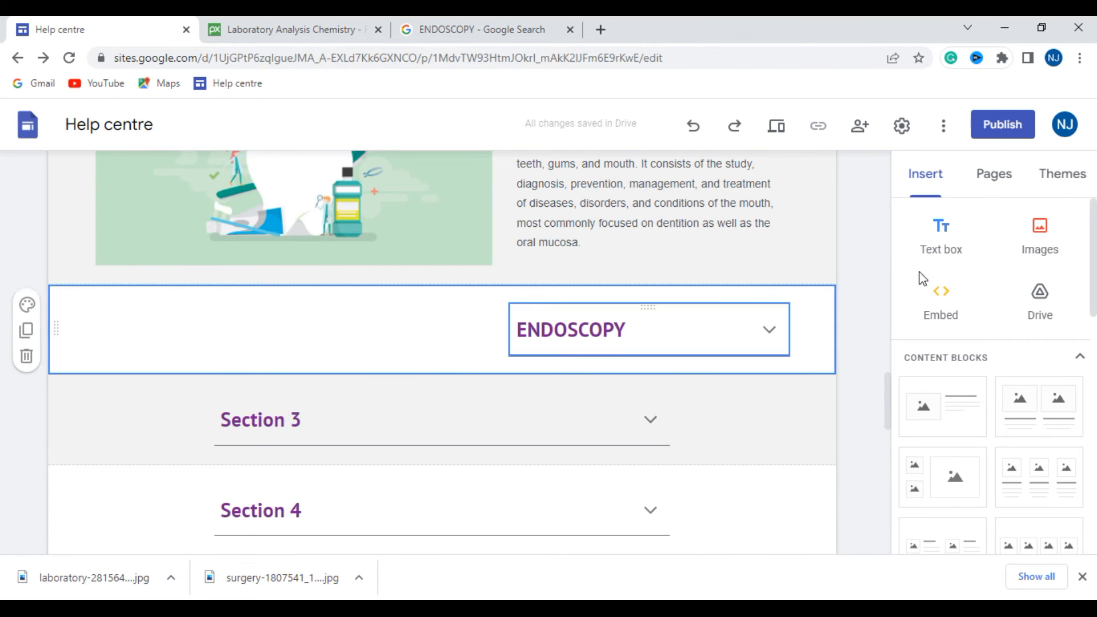
left_click(422, 343)
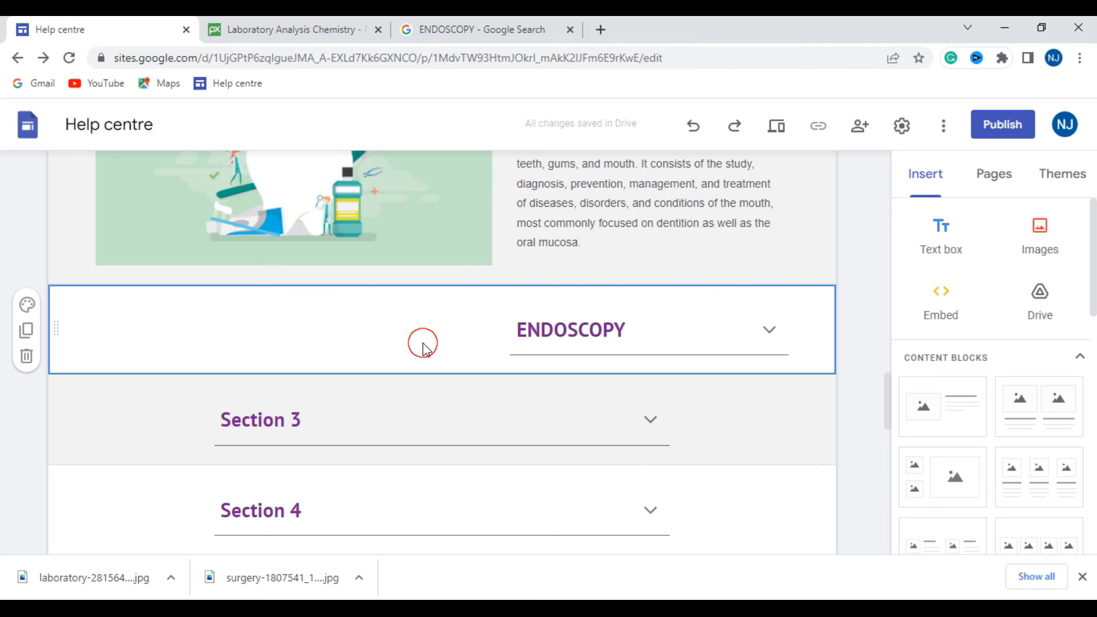
left_click(770, 329)
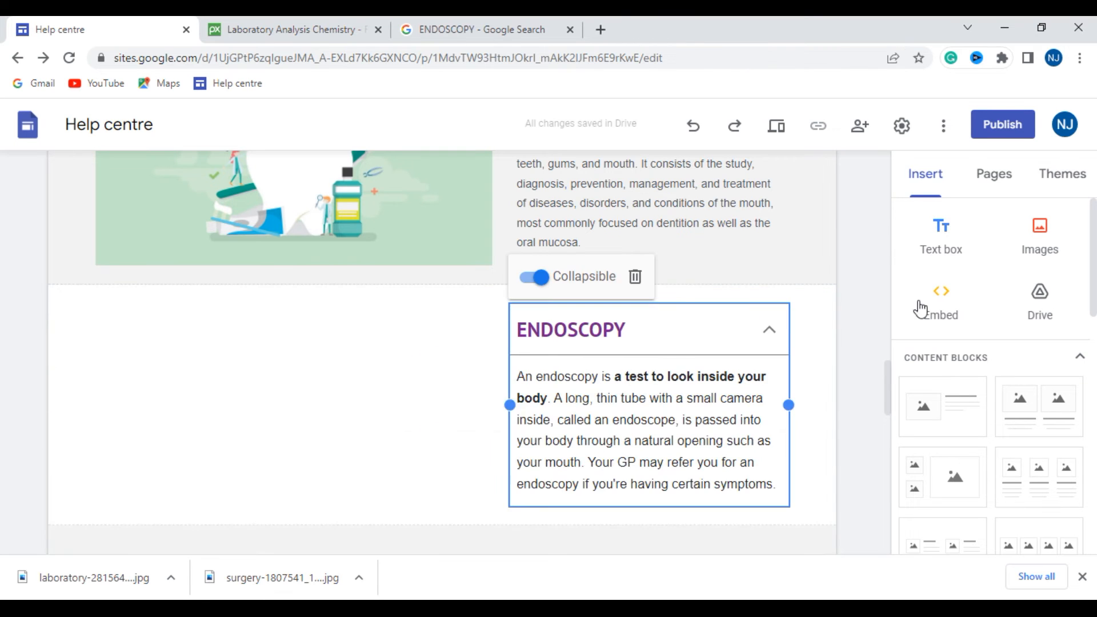
- Upload image 30-02 from the JPG folder of the endoscopy healthcare technology set in New folder (3) on drive D
left_click(1039, 240)
left_click(1057, 295)
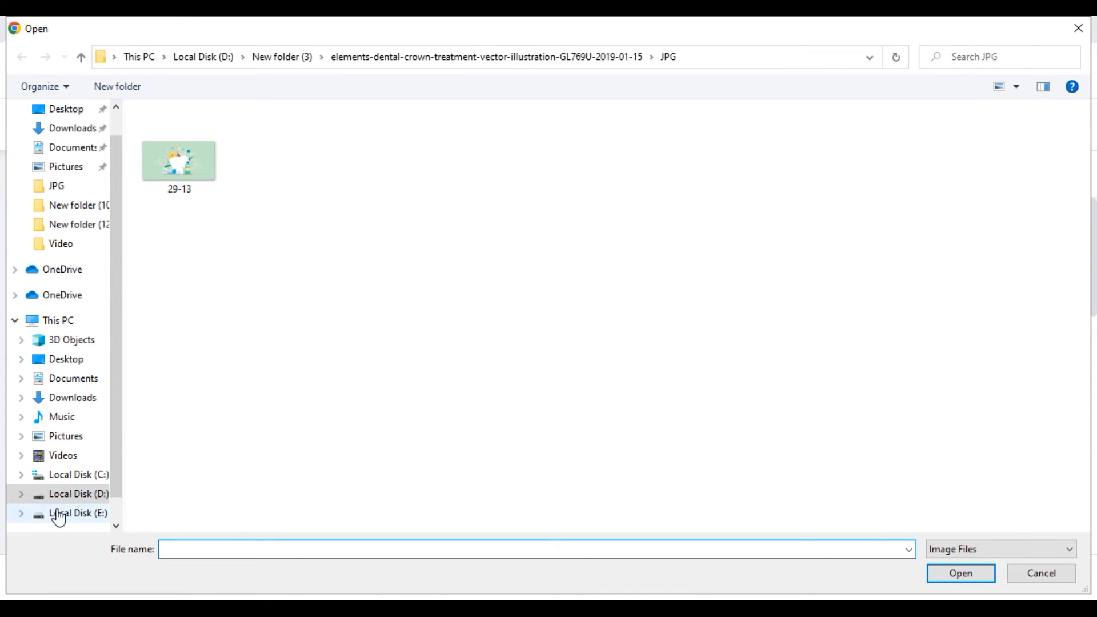
left_click(69, 496)
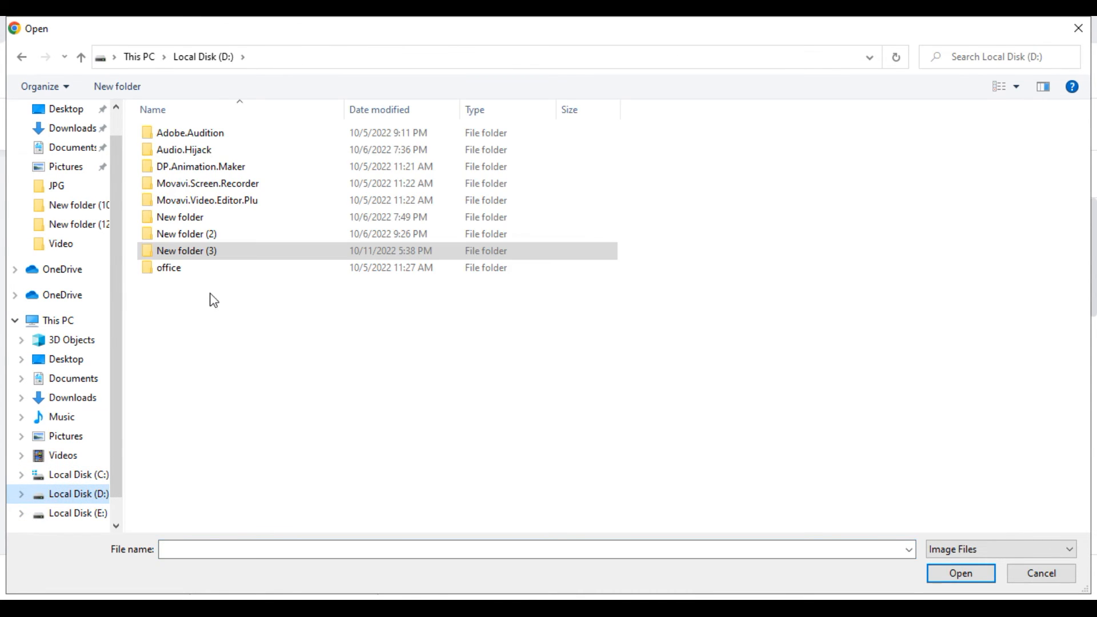
double_click(204, 253)
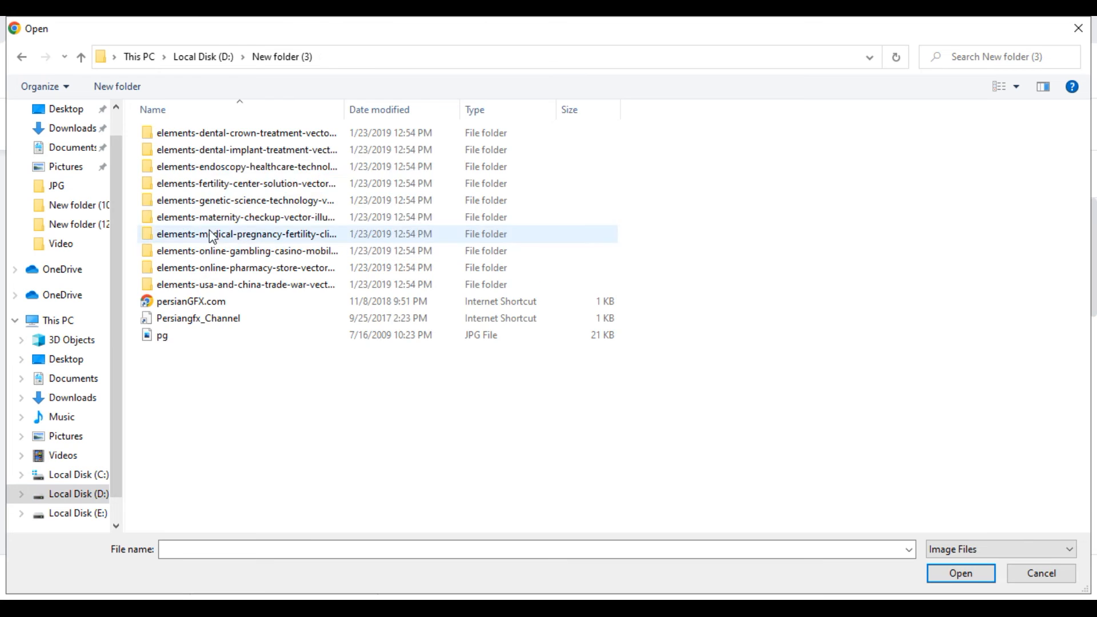
double_click(226, 166)
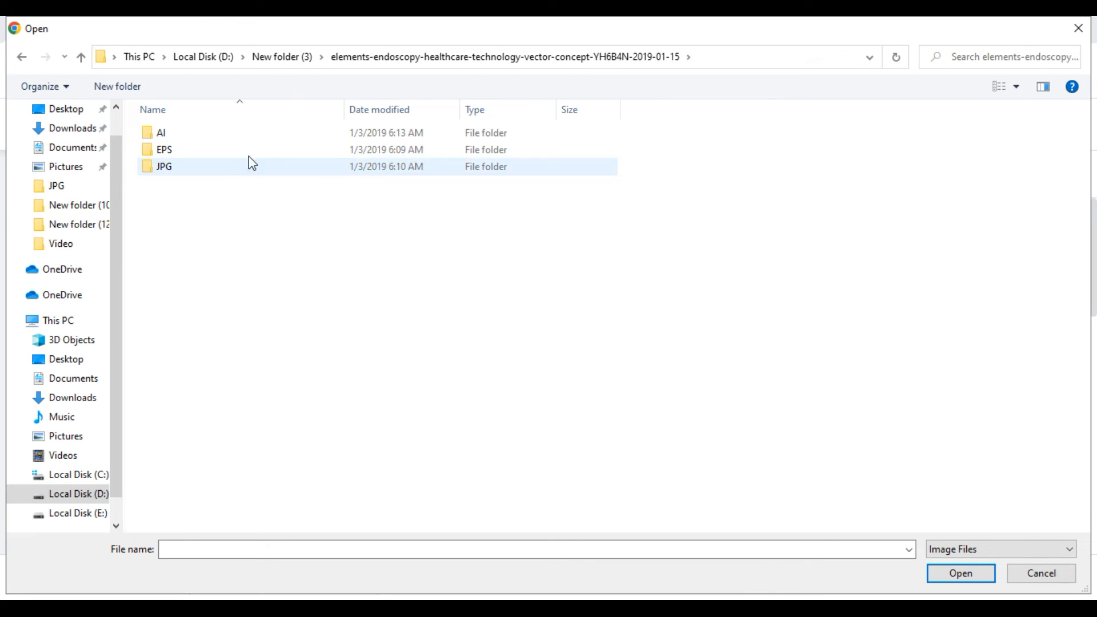
double_click(188, 167)
left_click(163, 157)
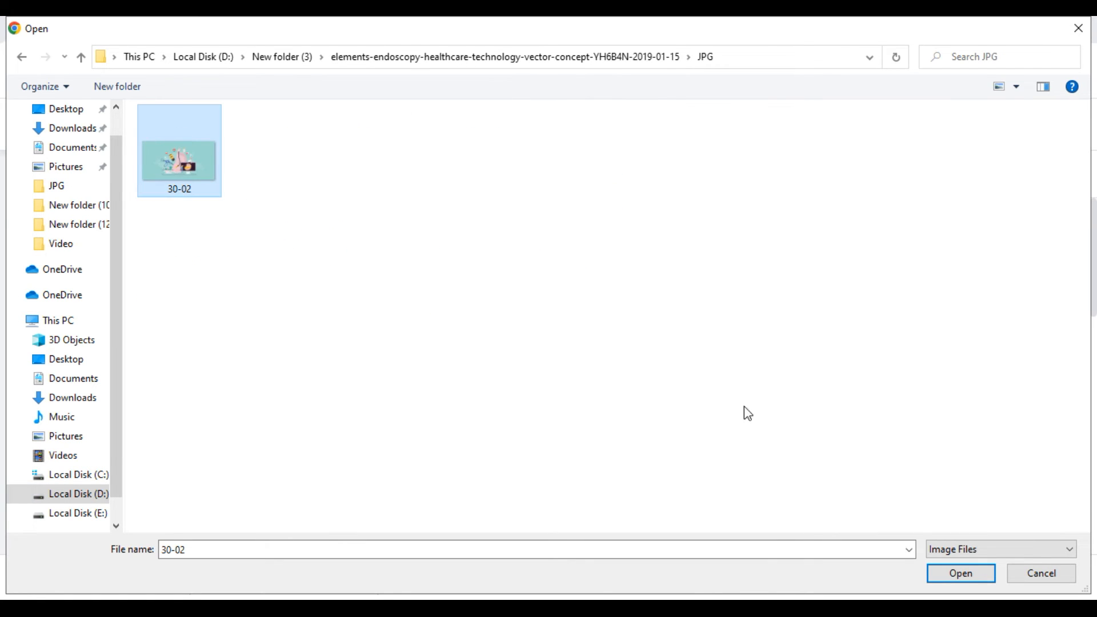
left_click(963, 573)
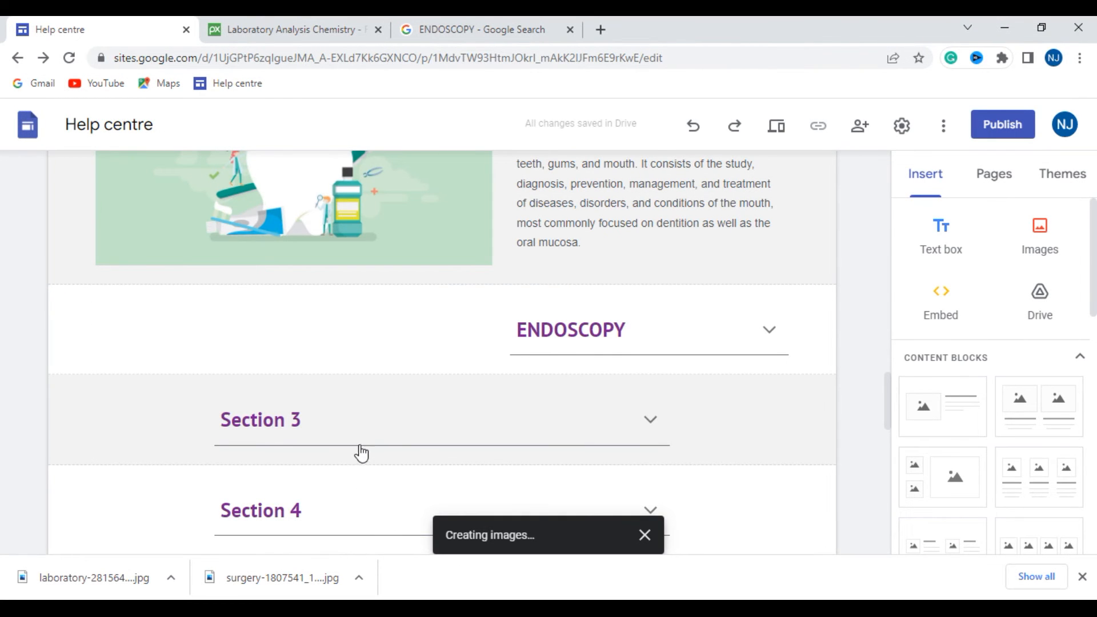
- Move the uploaded endoscopy image into the blank space beside the ENDOSCOPY heading
left_click_drag(252, 300, 222, 172)
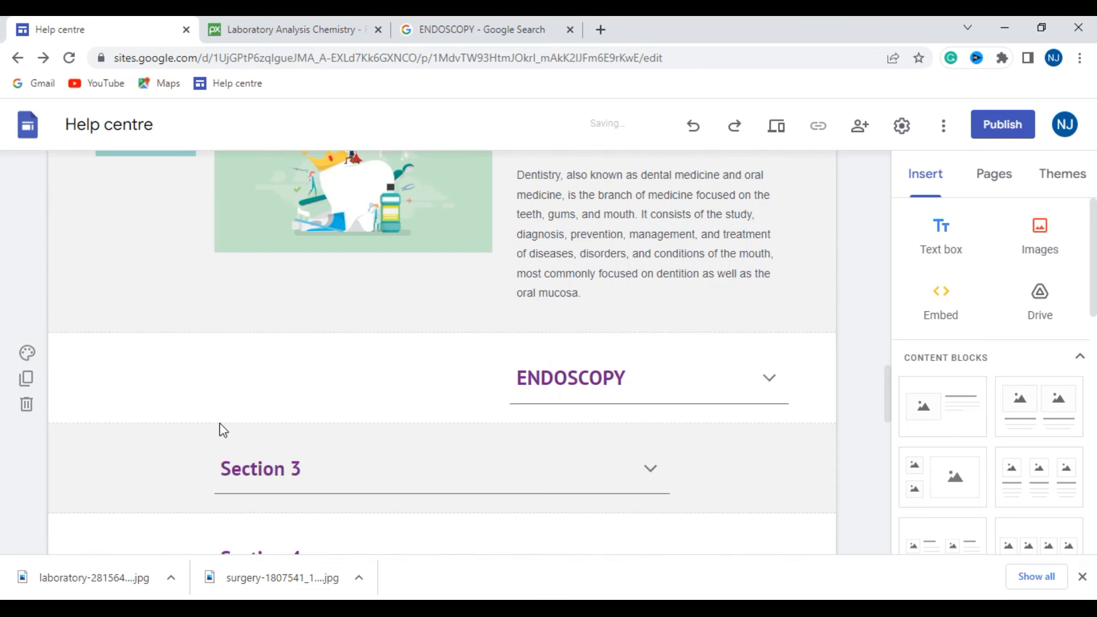
scroll(360, 434, "down", 5)
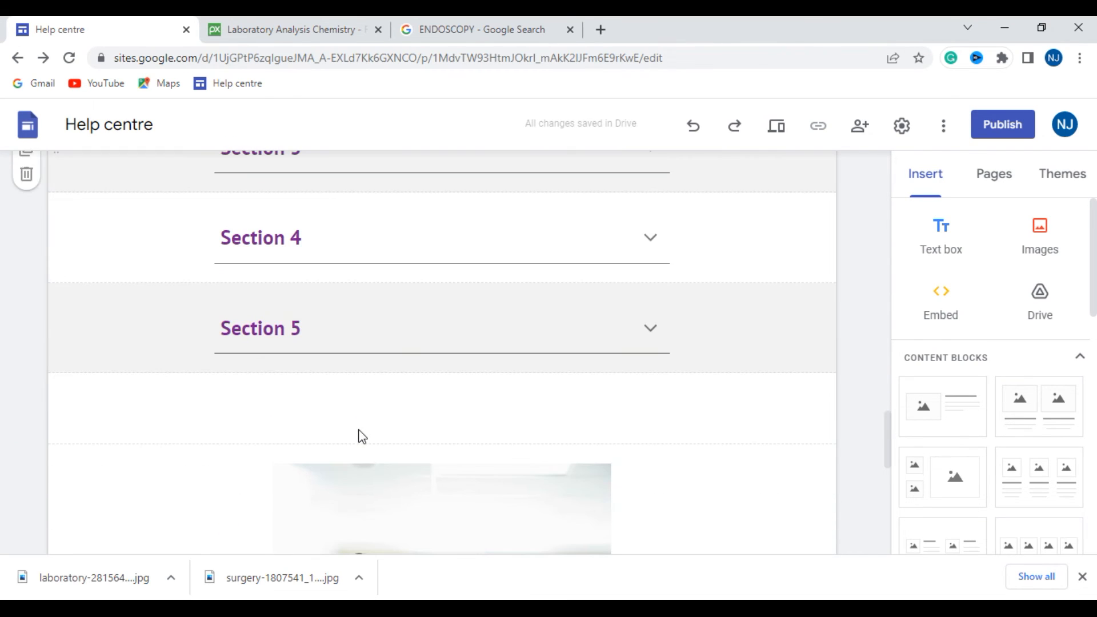
scroll(378, 447, "up", 4)
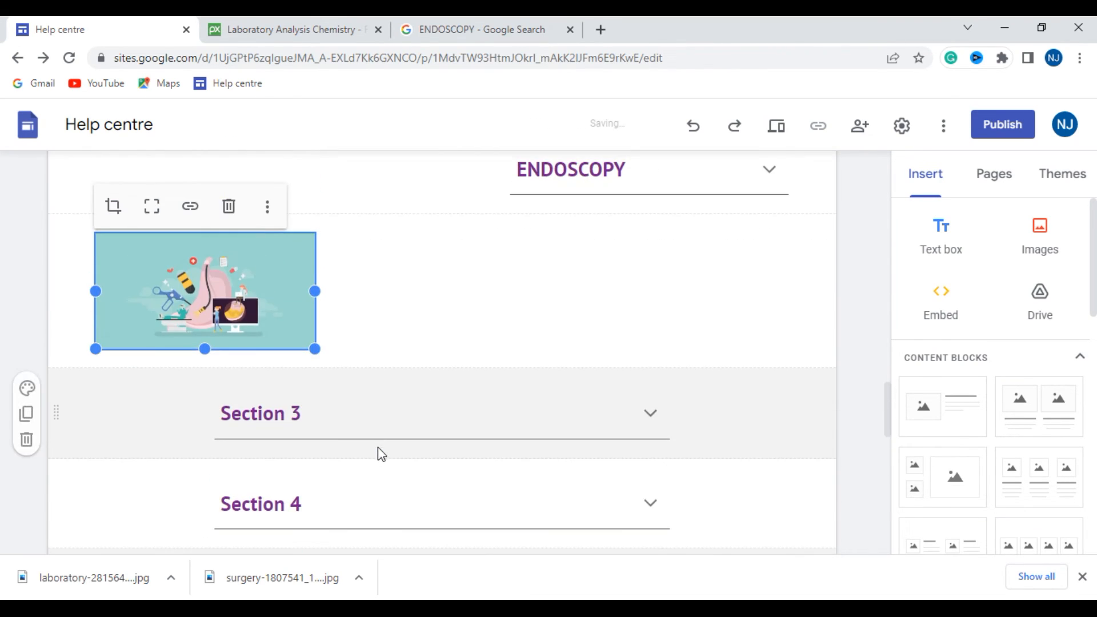
left_click_drag(254, 312, 243, 504)
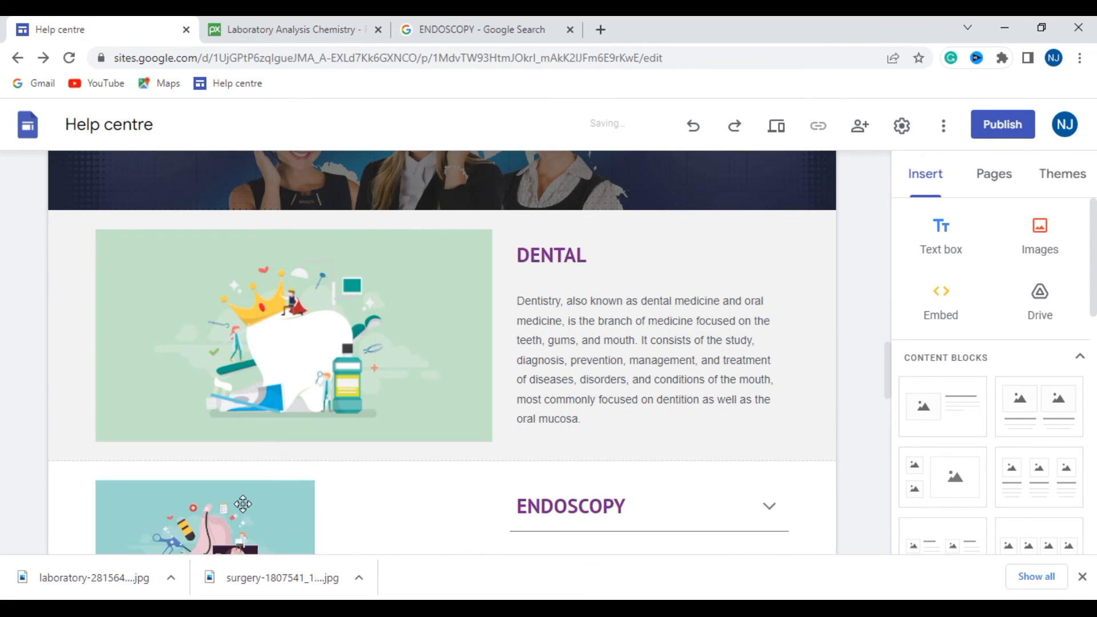
- Widen the endoscopy image up to the ENDOSCOPY text column so it matches the dental image's width
scroll(328, 480, "down", 3)
left_click(289, 372)
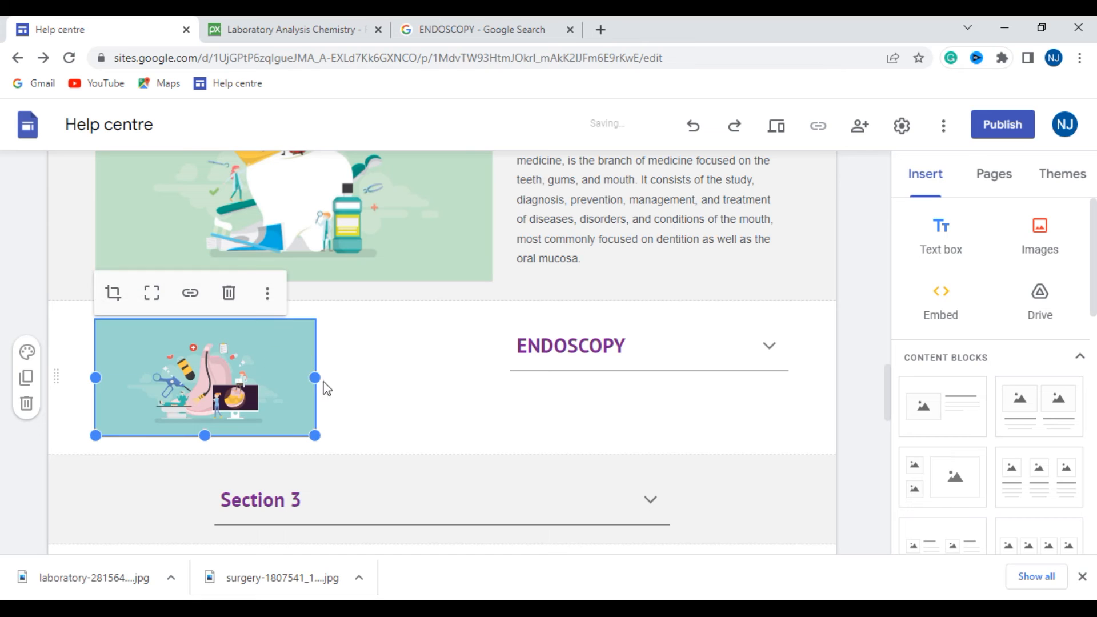
left_click(760, 354)
left_click(305, 409)
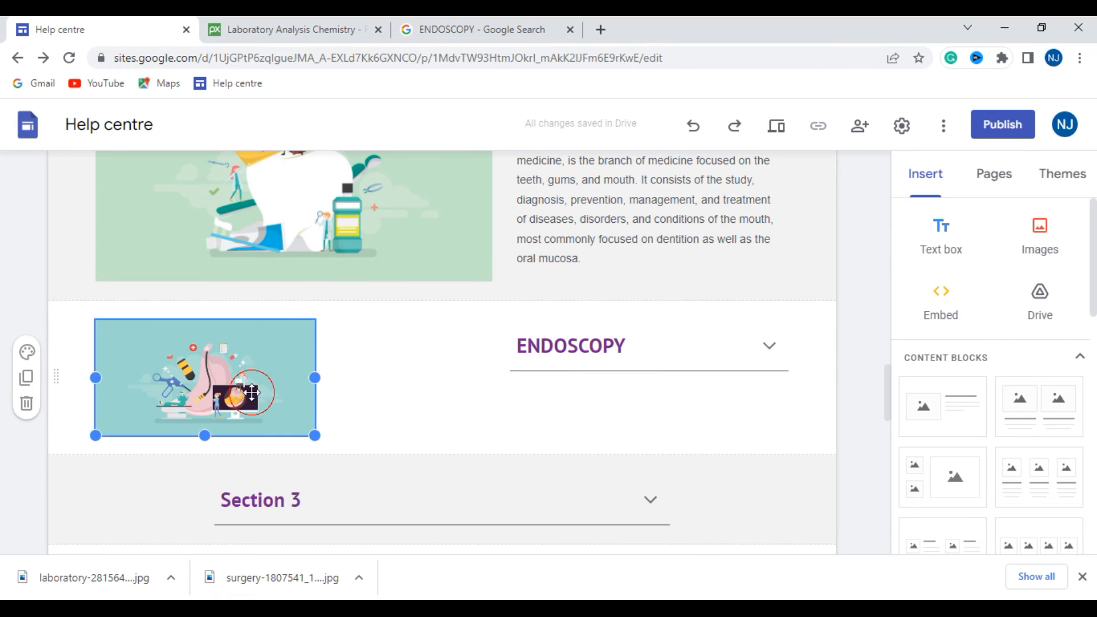
left_click_drag(314, 378, 433, 378)
mouse_move(265, 439)
left_mouse_down()
mouse_move(268, 457)
mouse_move(266, 434)
left_mouse_up()
left_click_drag(434, 376, 493, 377)
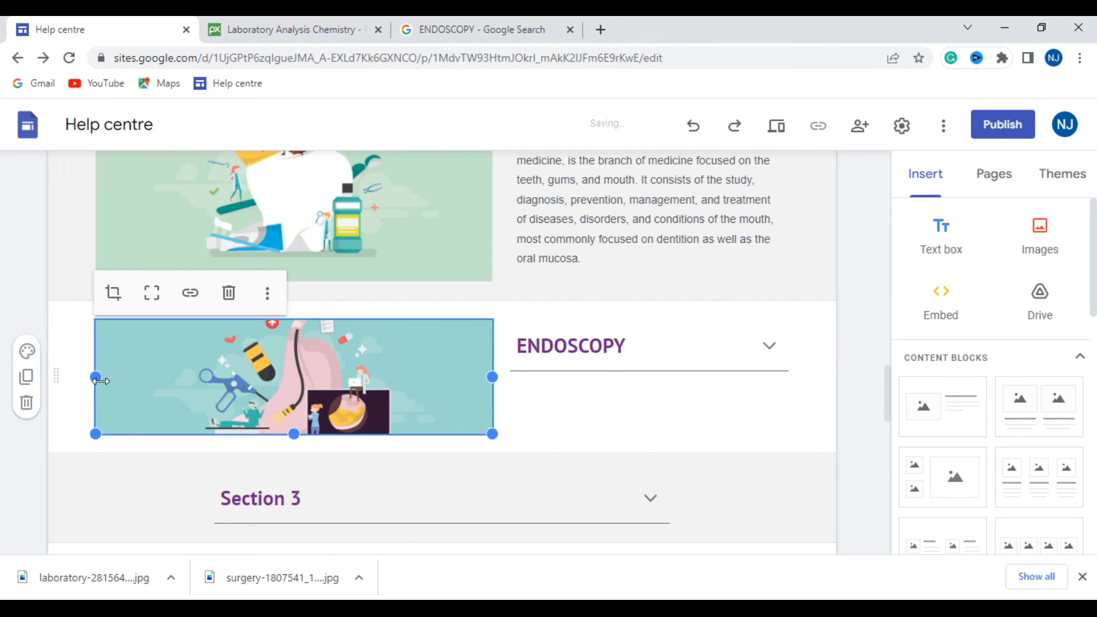
- Expand and collapse the ENDOSCOPY text, and compare its layout with the DENTAL section
mouse_move(95, 378)
left_mouse_down()
mouse_move(121, 379)
mouse_move(95, 379)
left_mouse_up()
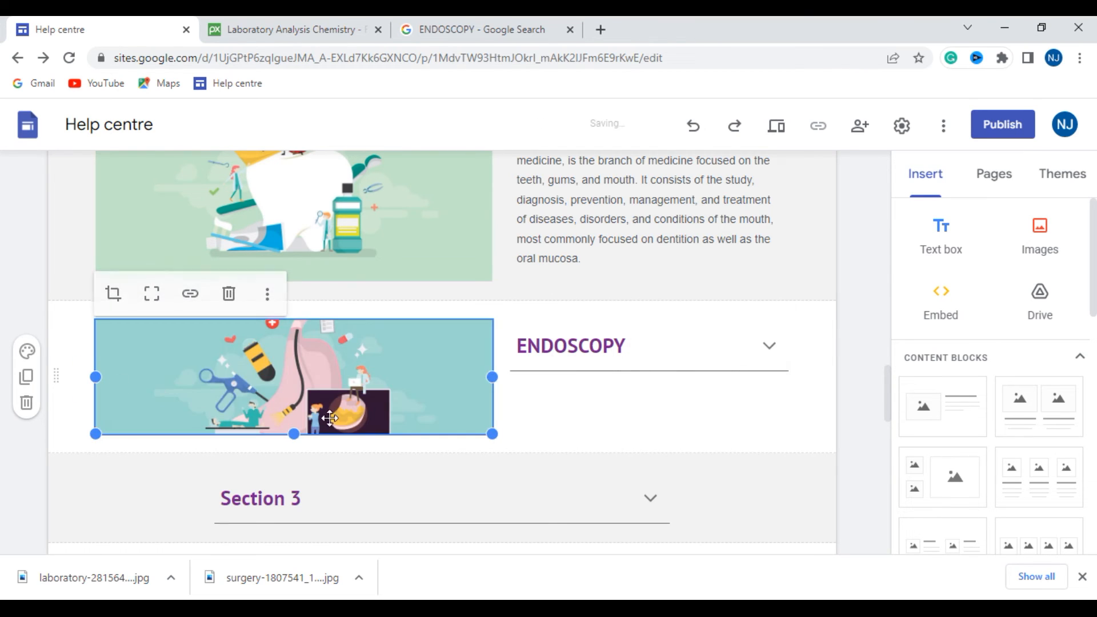
left_click(769, 348)
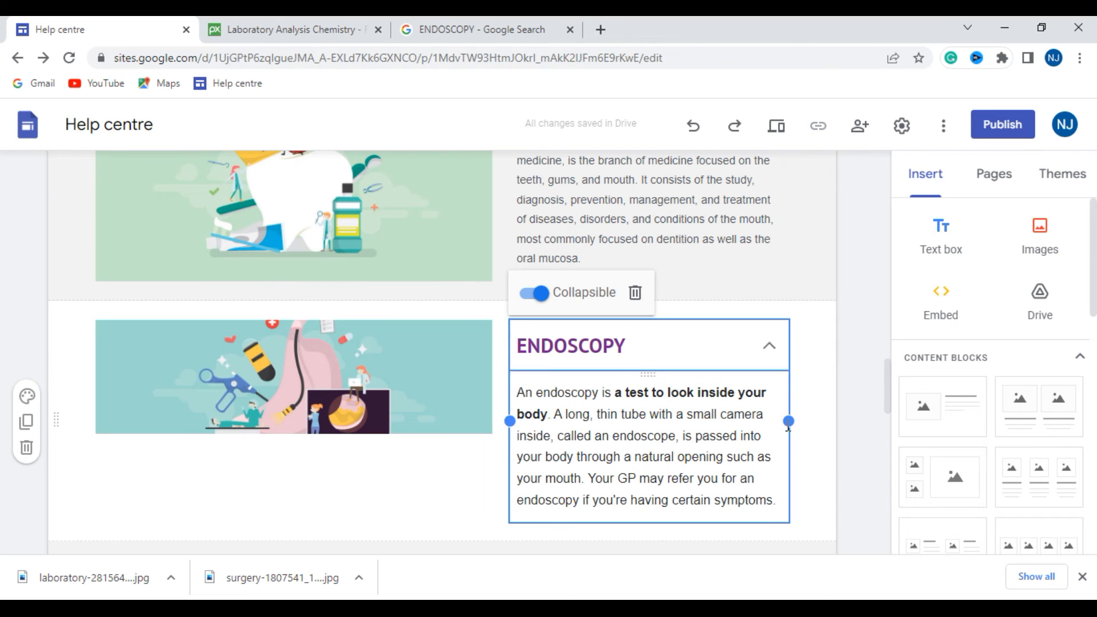
left_click(849, 376)
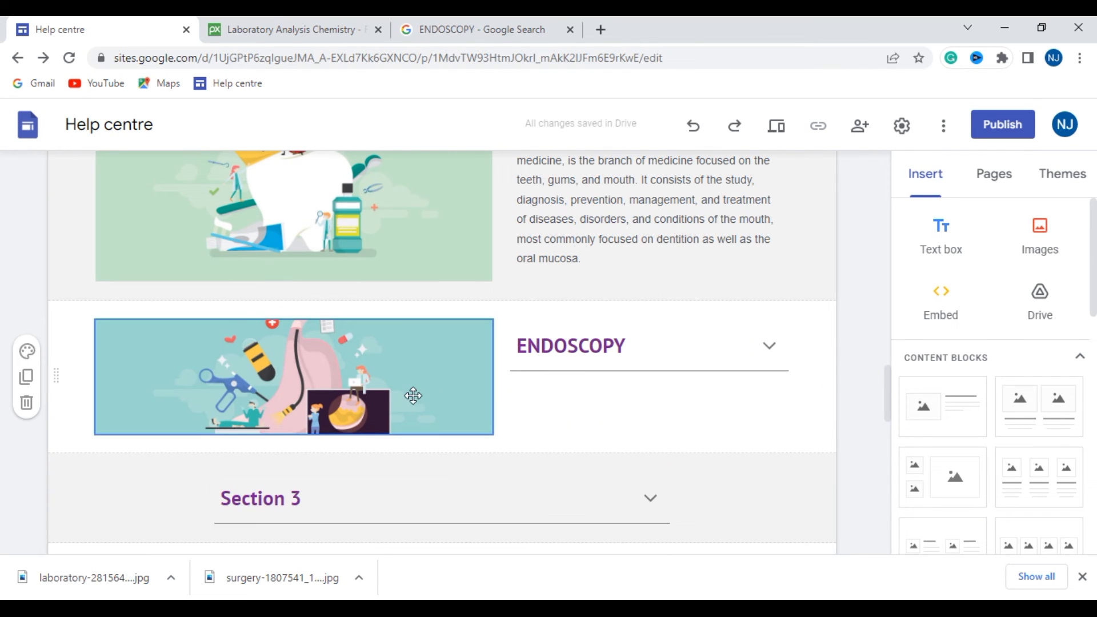
scroll(412, 392, "up", 3)
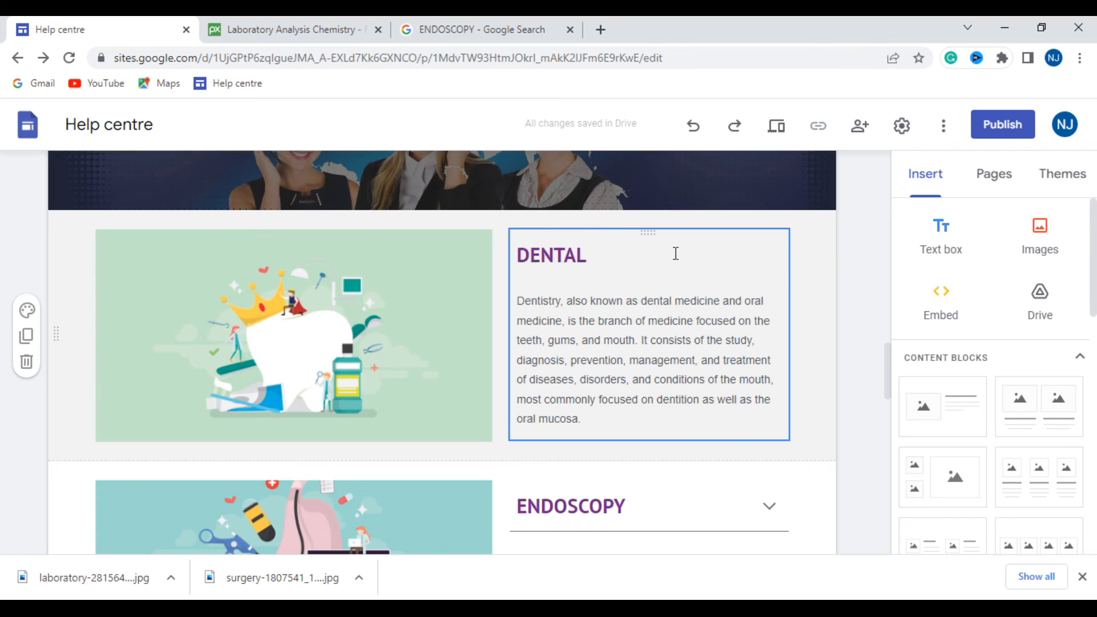
left_click(729, 266)
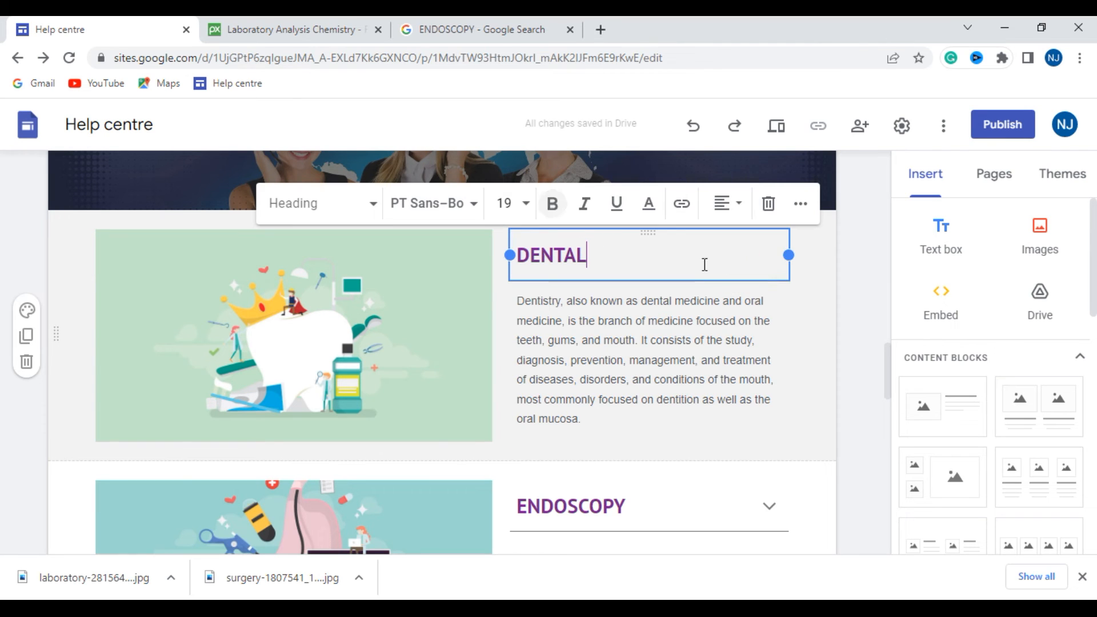
left_click(841, 301)
- Delete the Section 3, Section 4 and Section 5 blocks below the ENDOSCOPY section
scroll(812, 441, "down", 6)
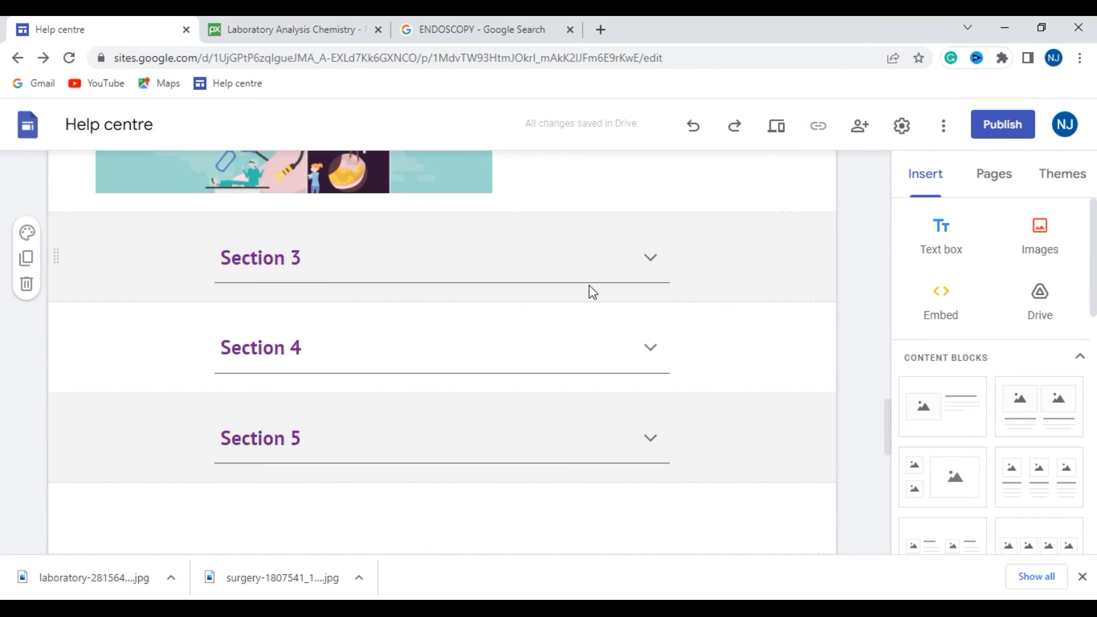
left_click(35, 292)
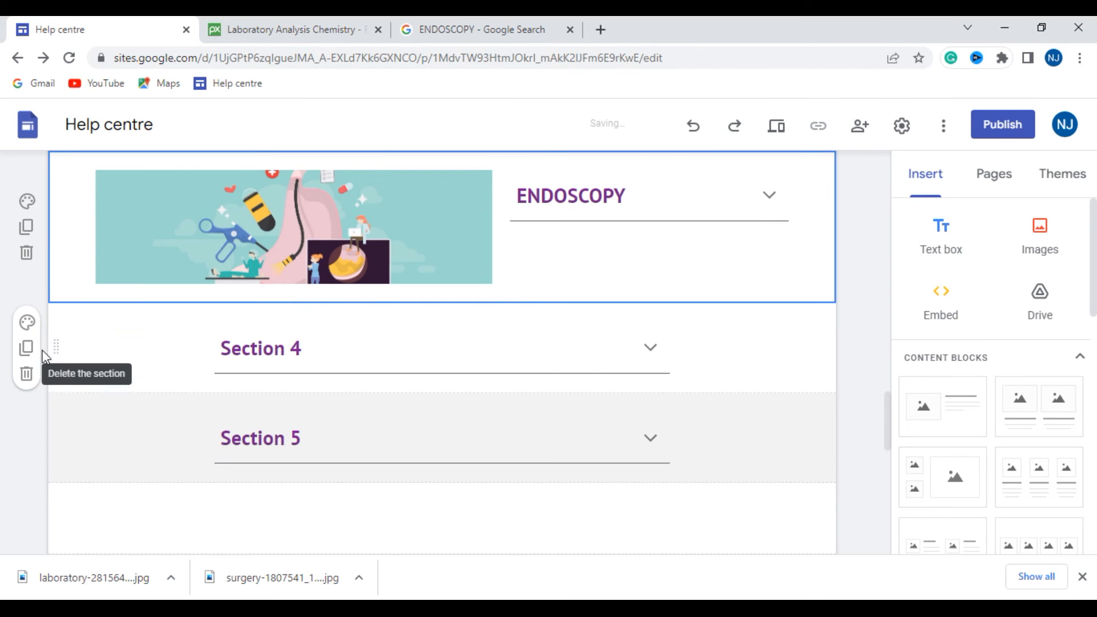
left_click(26, 375)
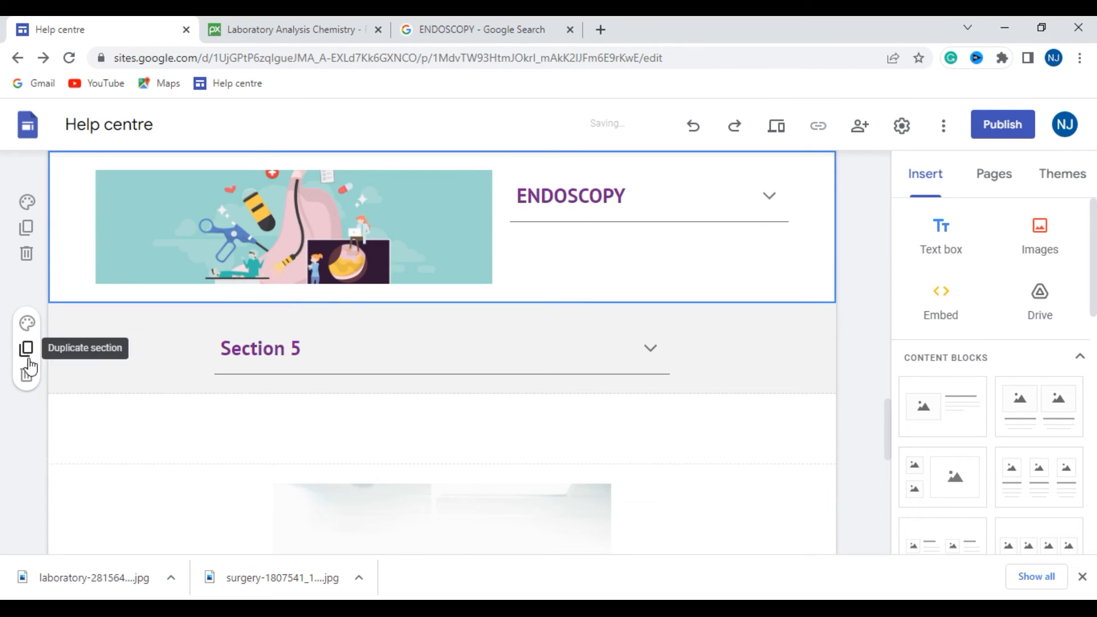
left_click(26, 375)
scroll(229, 337, "down", 3)
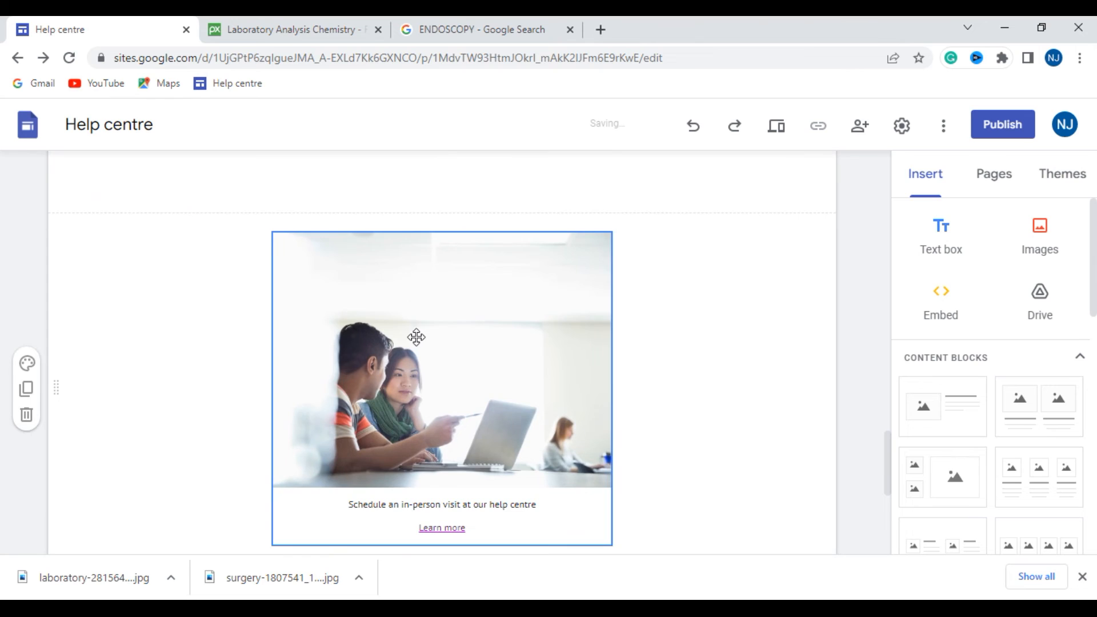
scroll(417, 336, "down", 3)
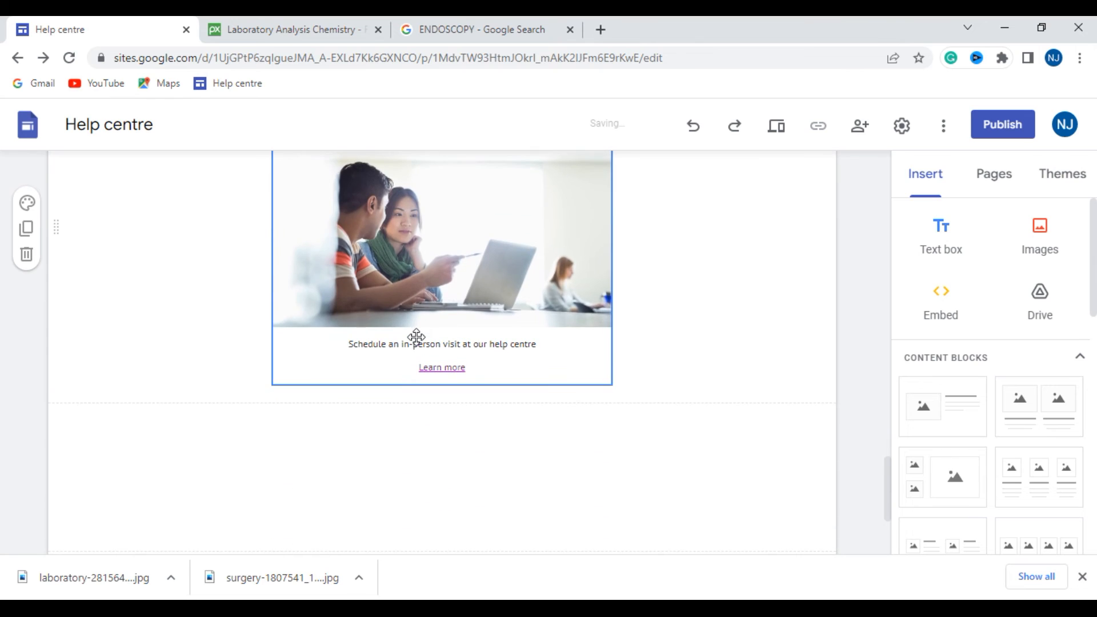
left_click(463, 255)
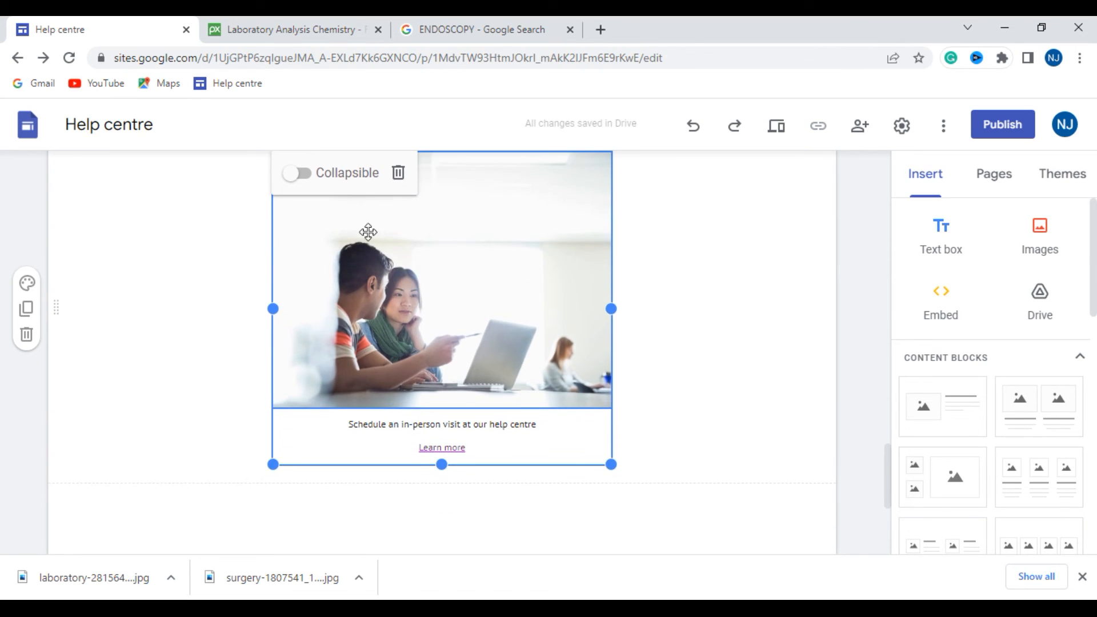
left_click(306, 177)
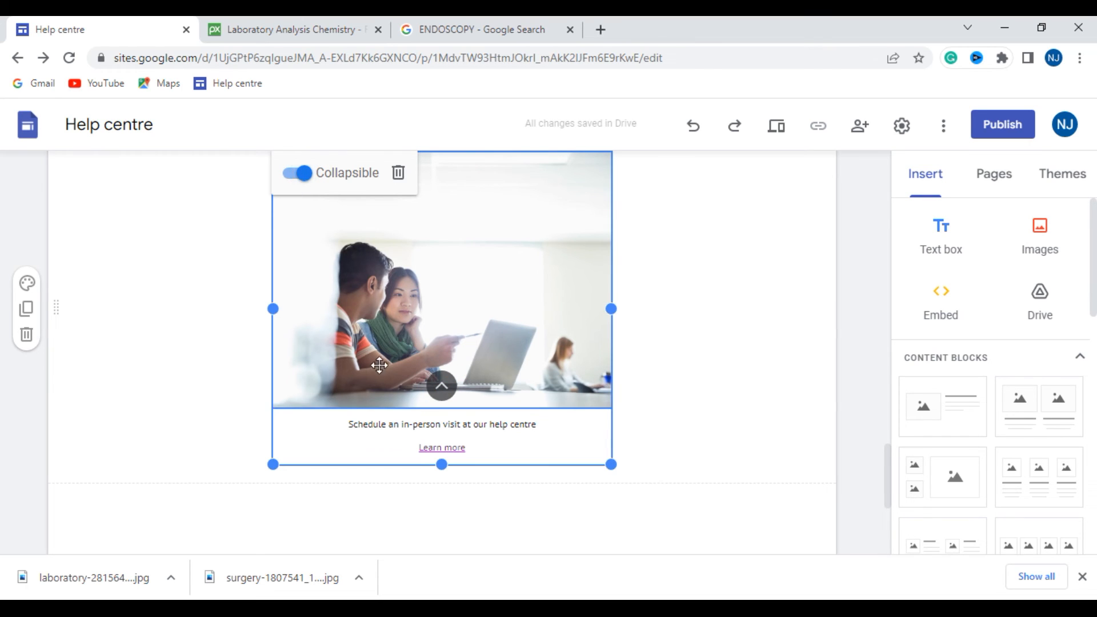
scroll(396, 377, "up", 6)
scroll(402, 353, "up", 5)
scroll(399, 350, "down", 14)
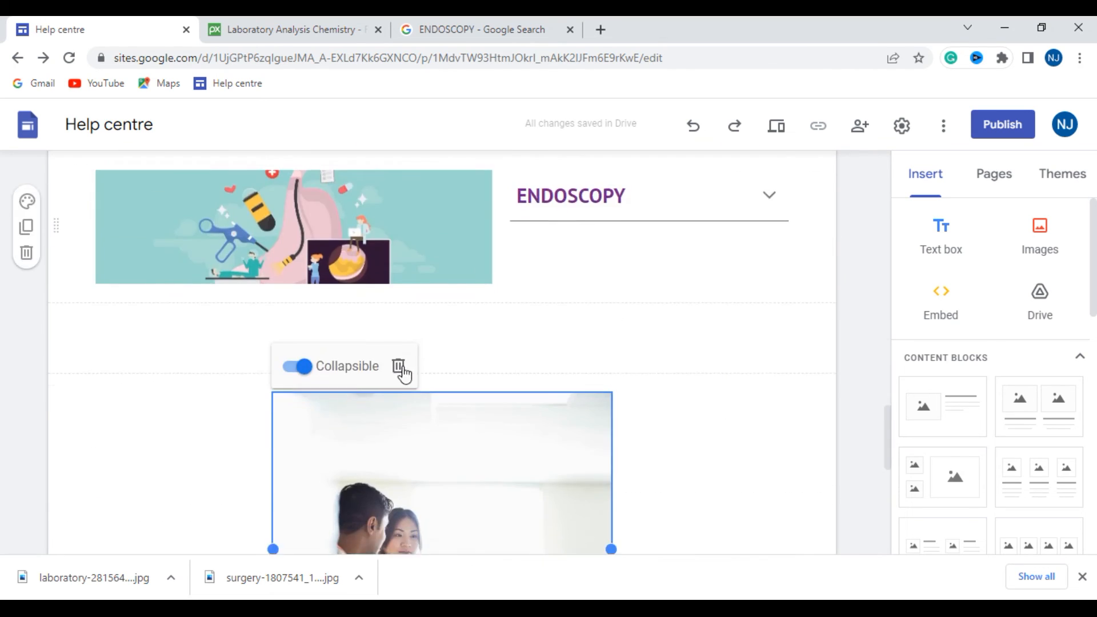
scroll(399, 385, "up", 1)
scroll(399, 379, "up", 1)
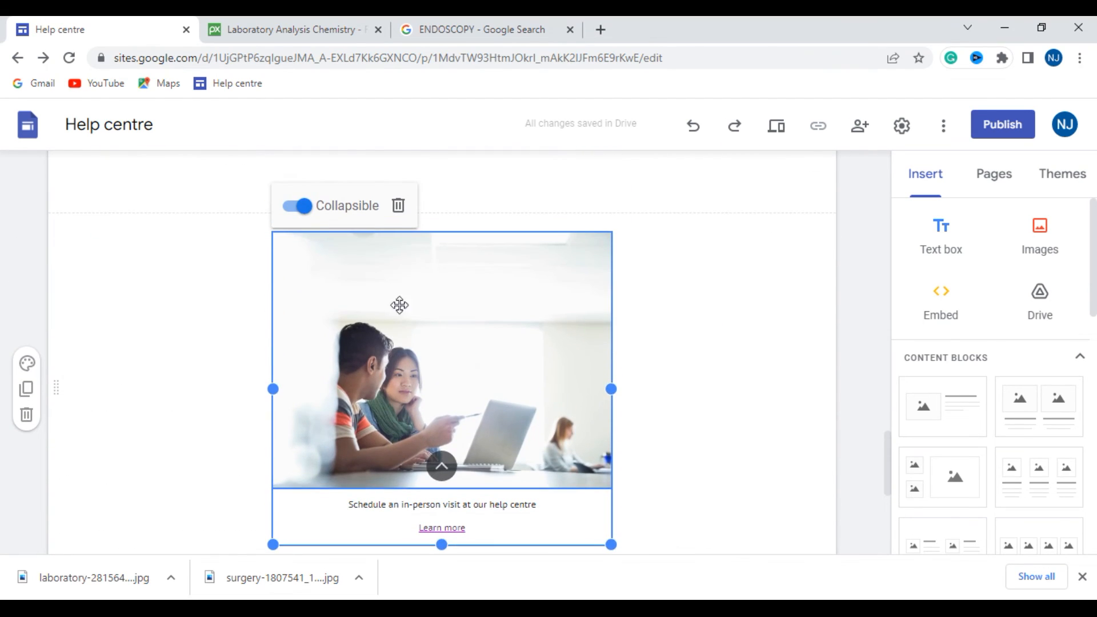
left_click(400, 206)
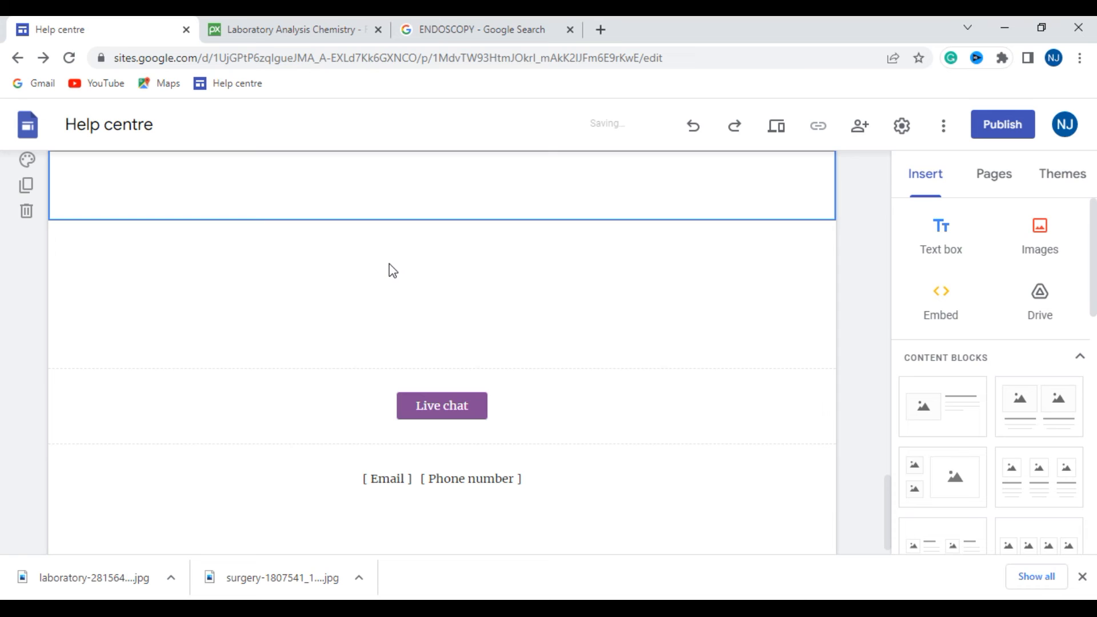
key("ctrl+z")
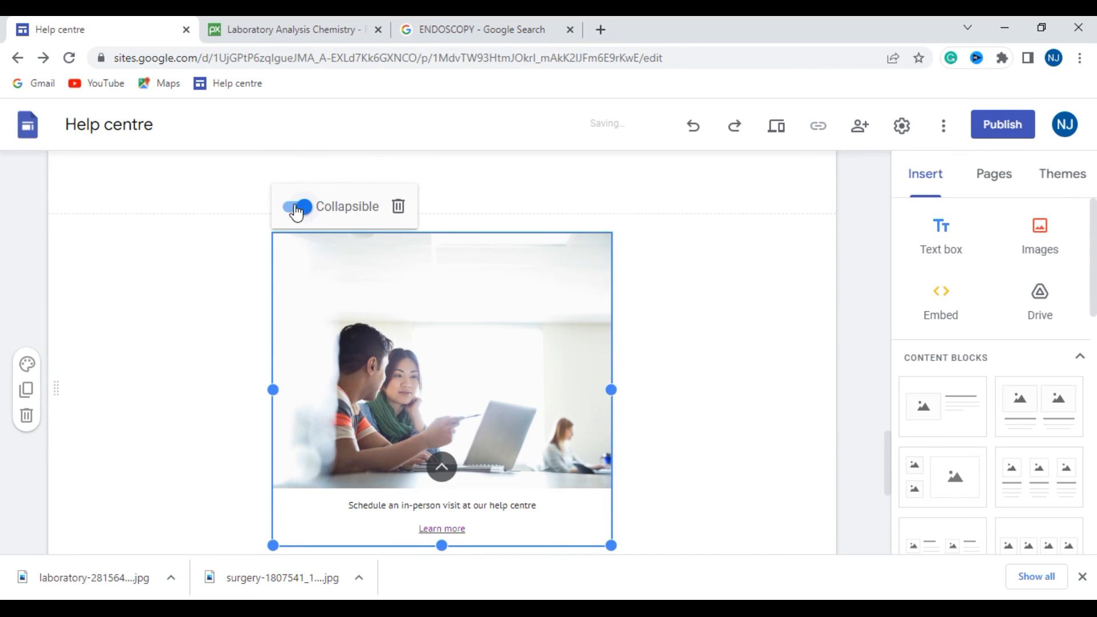
left_click(297, 209)
- Replace the in-person visit image with 30-09 from the JPG folder of the online gambling casino mobile app set in New folder (3) on drive D
left_click(403, 409)
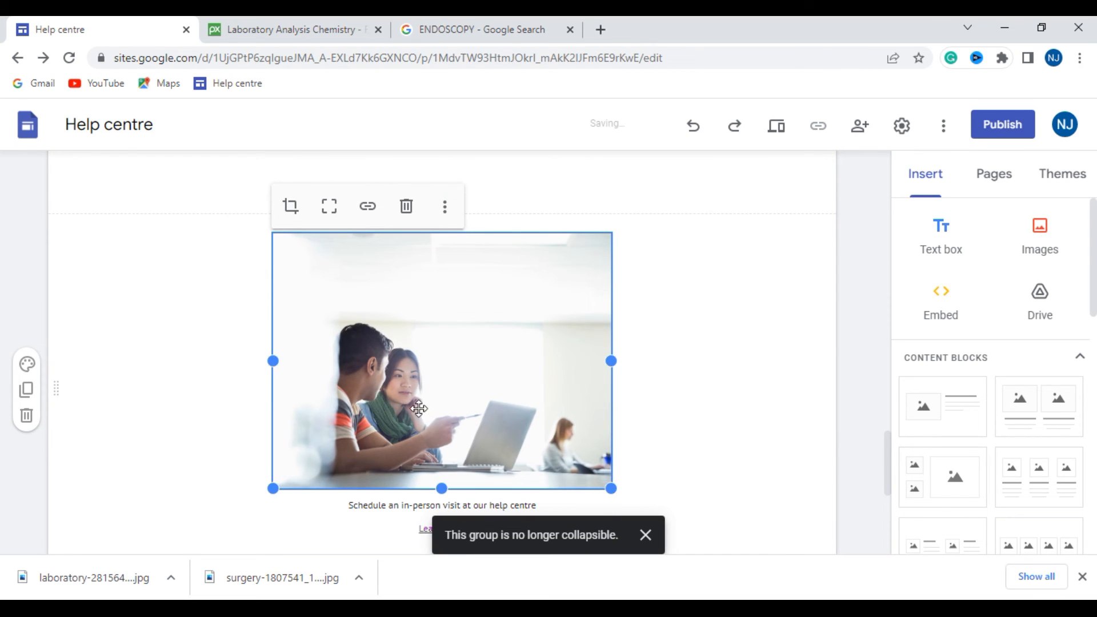
left_click(447, 209)
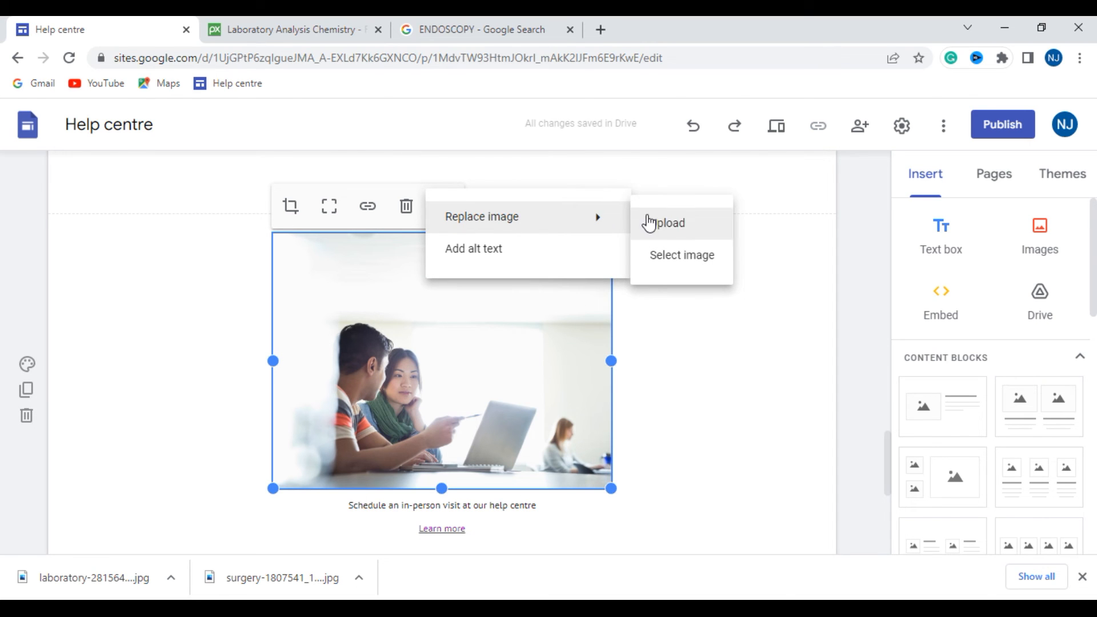
left_click(679, 223)
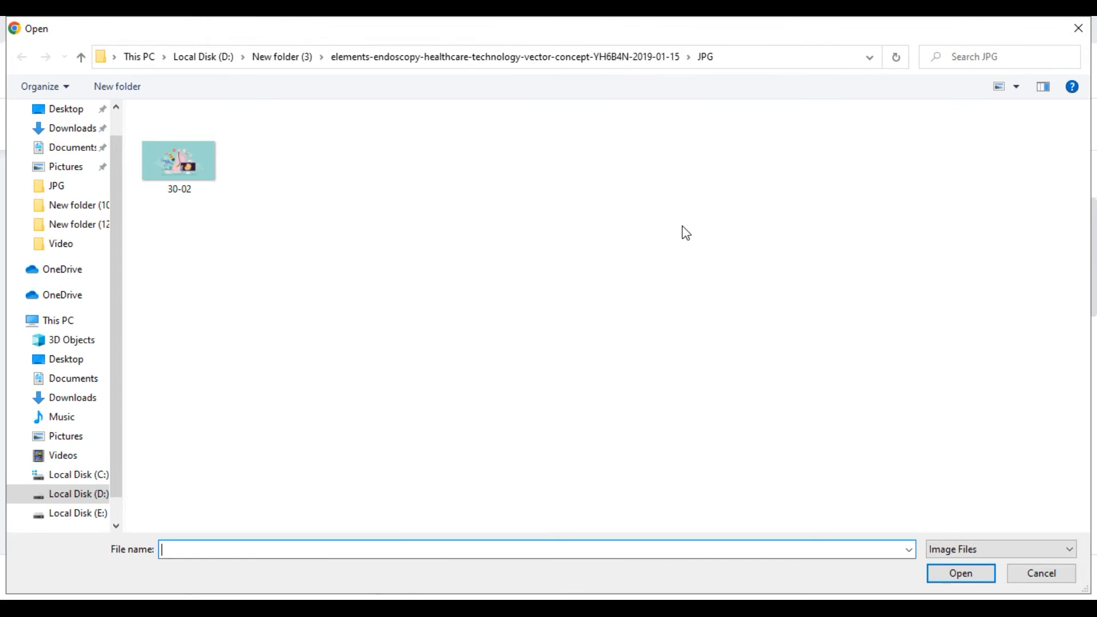
left_click(83, 499)
double_click(206, 252)
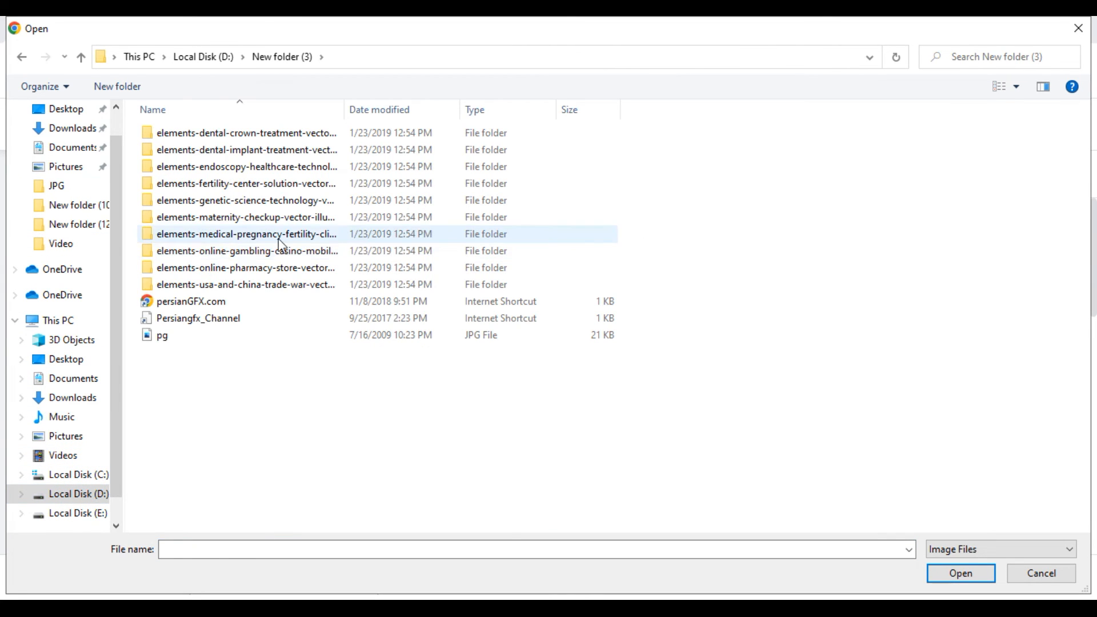
double_click(233, 252)
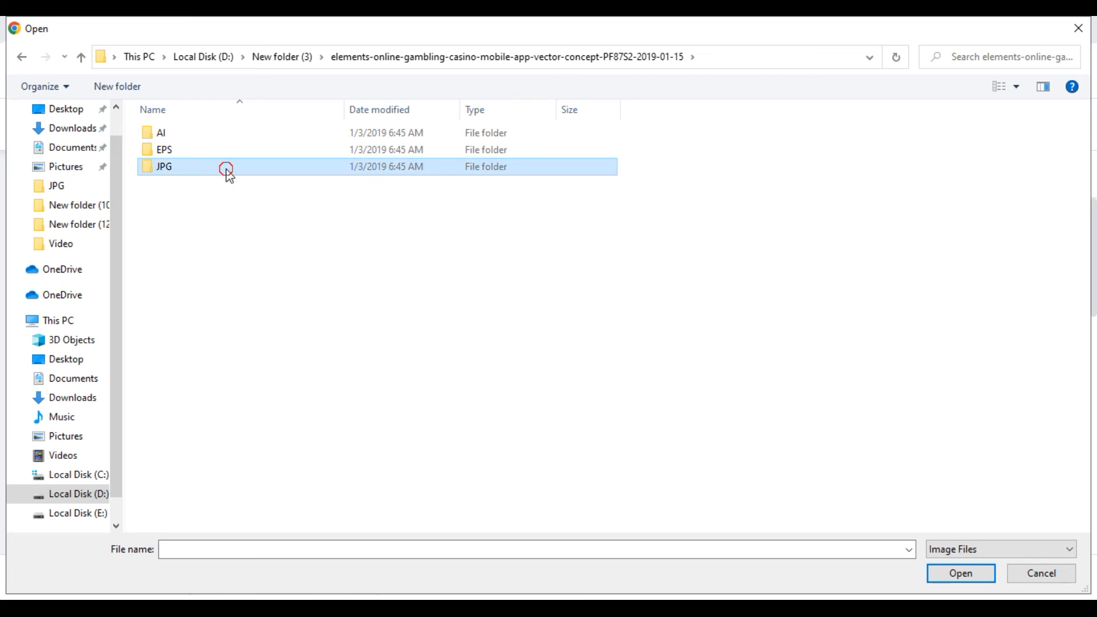
double_click(228, 169)
left_click(184, 149)
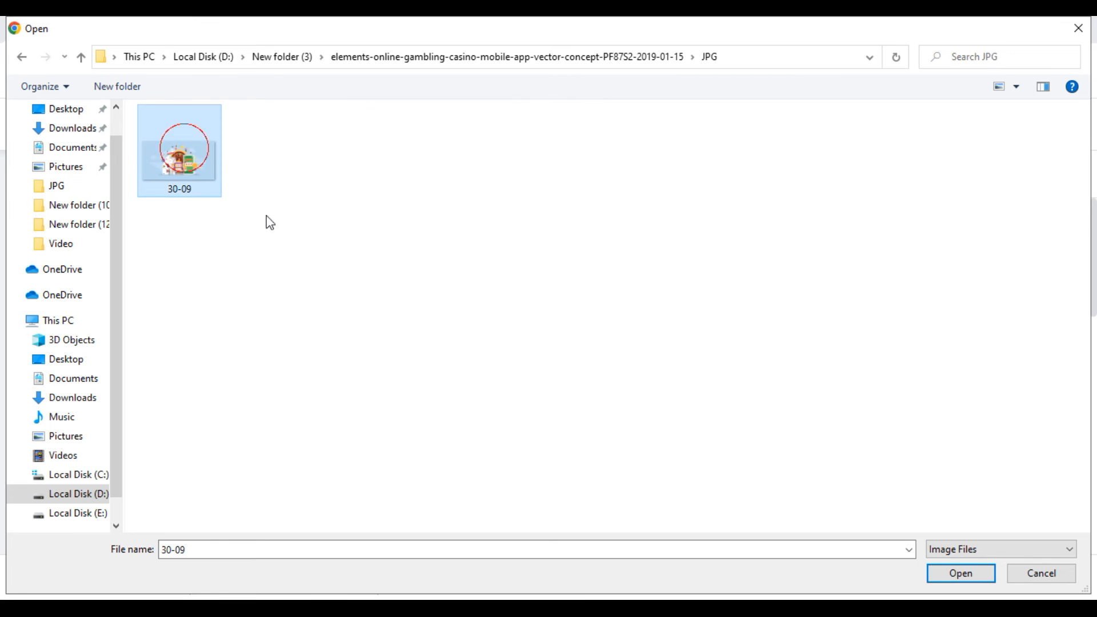
left_click(963, 573)
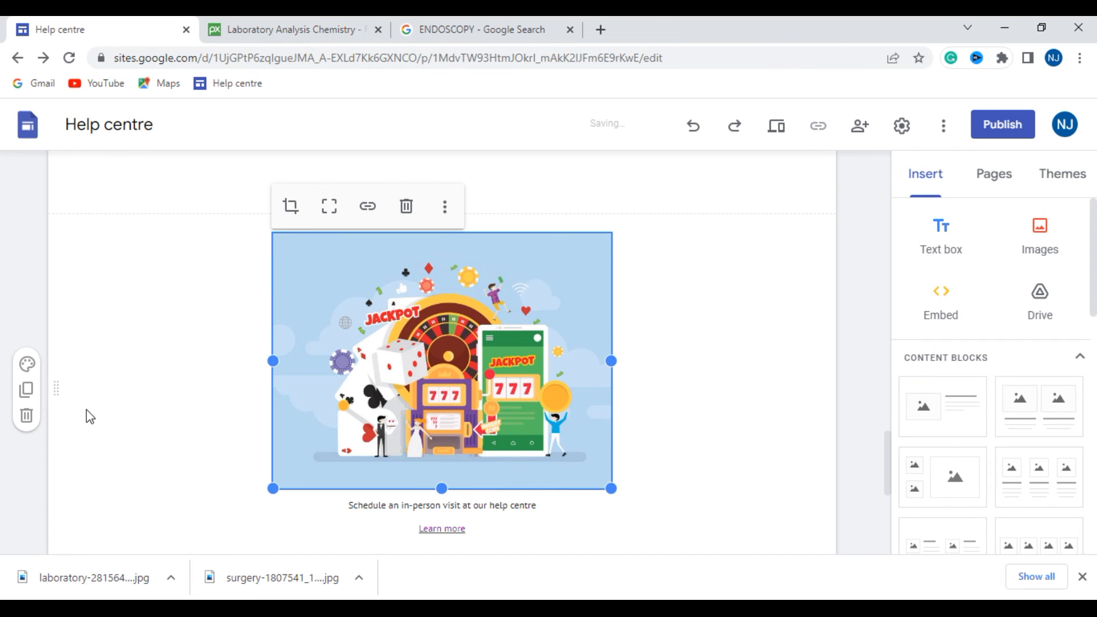
- Give the blank section between ENDOSCOPY and the in-person visit image a solid purple background
scroll(87, 410, "down", 3)
scroll(87, 410, "up", 1)
scroll(87, 410, "up", 1)
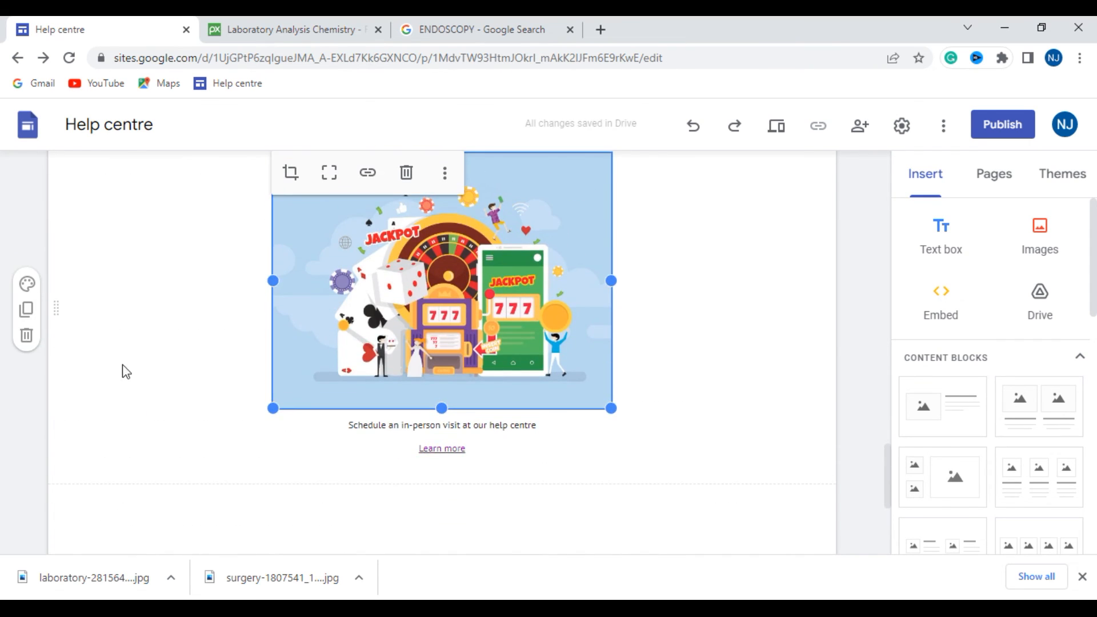
scroll(123, 370, "up", 4)
scroll(130, 372, "down", 1)
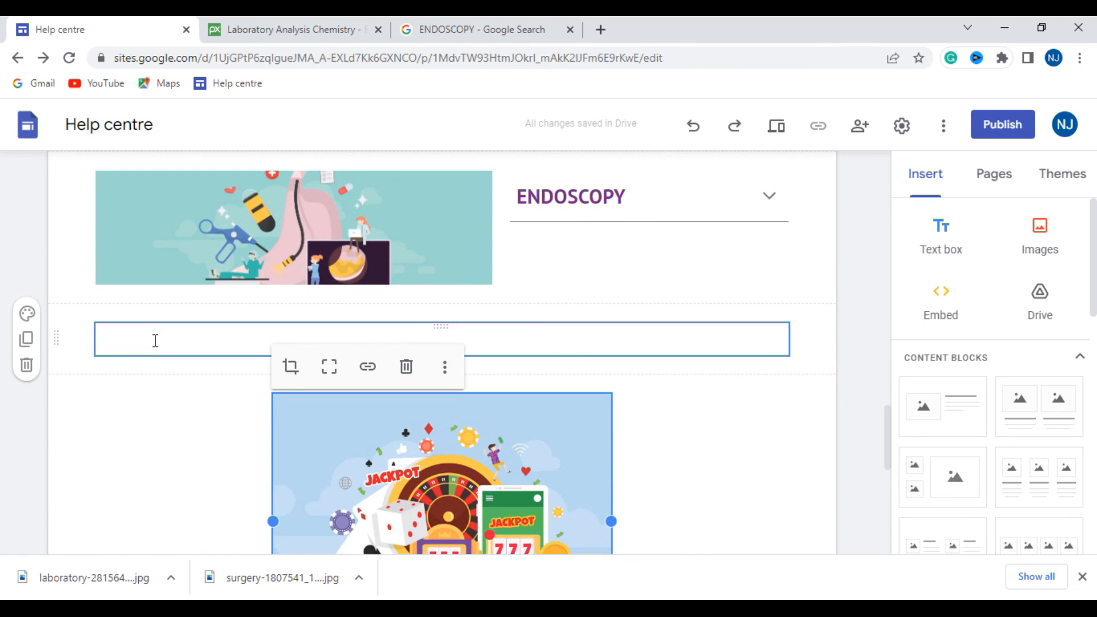
left_click(68, 326)
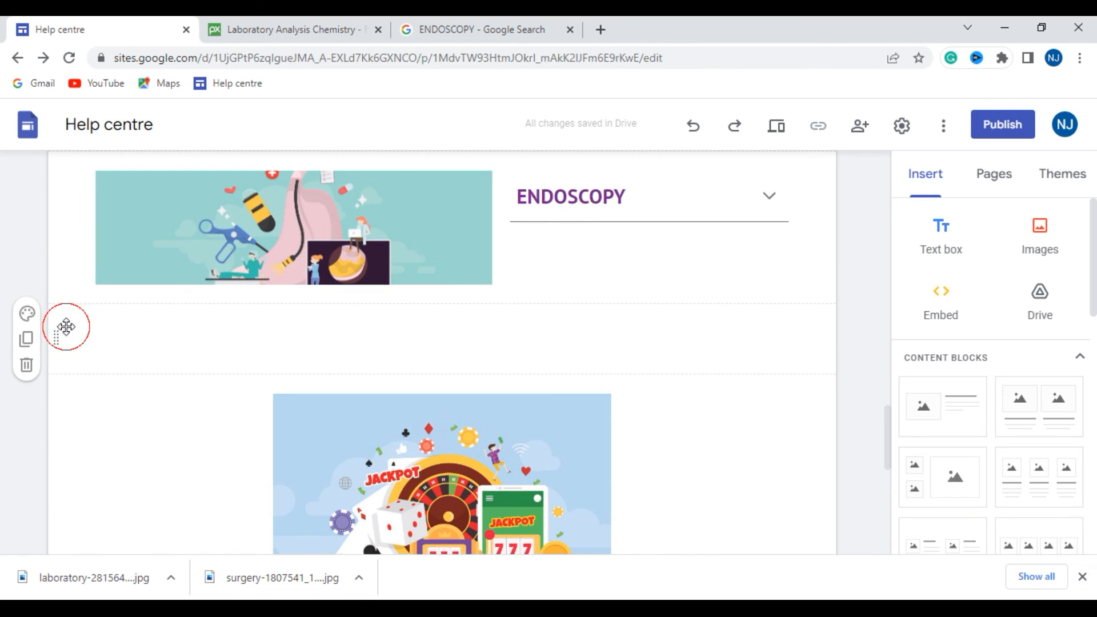
left_click(26, 314)
left_click(92, 410)
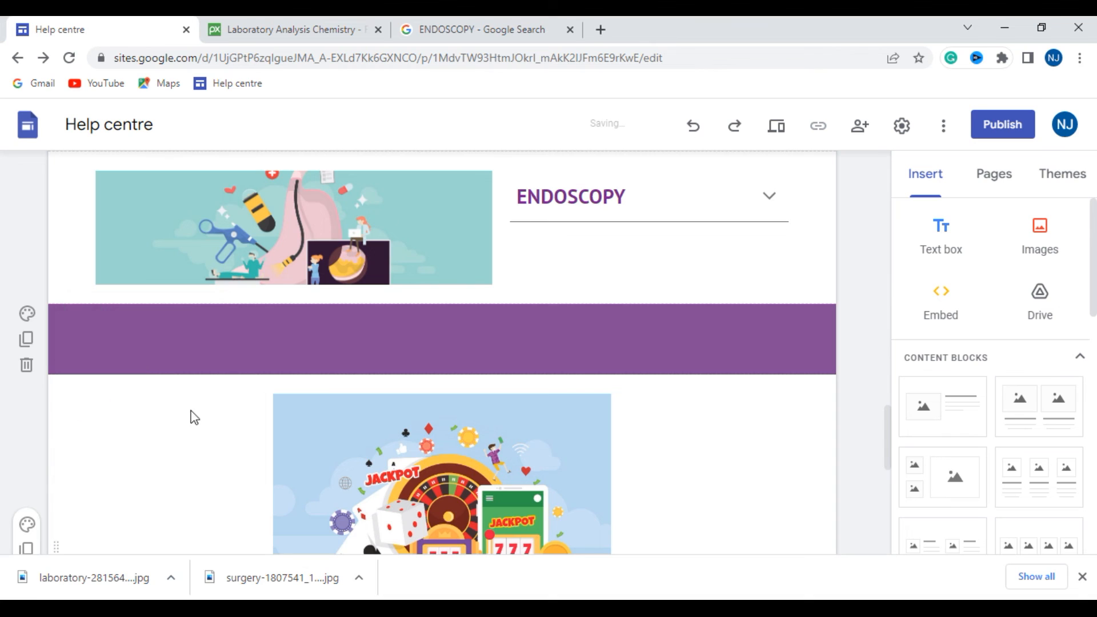
- Edit the footer and replace the Email placeholder with the contact's e-mail address, keeping the square brackets
scroll(123, 448, "down", 6)
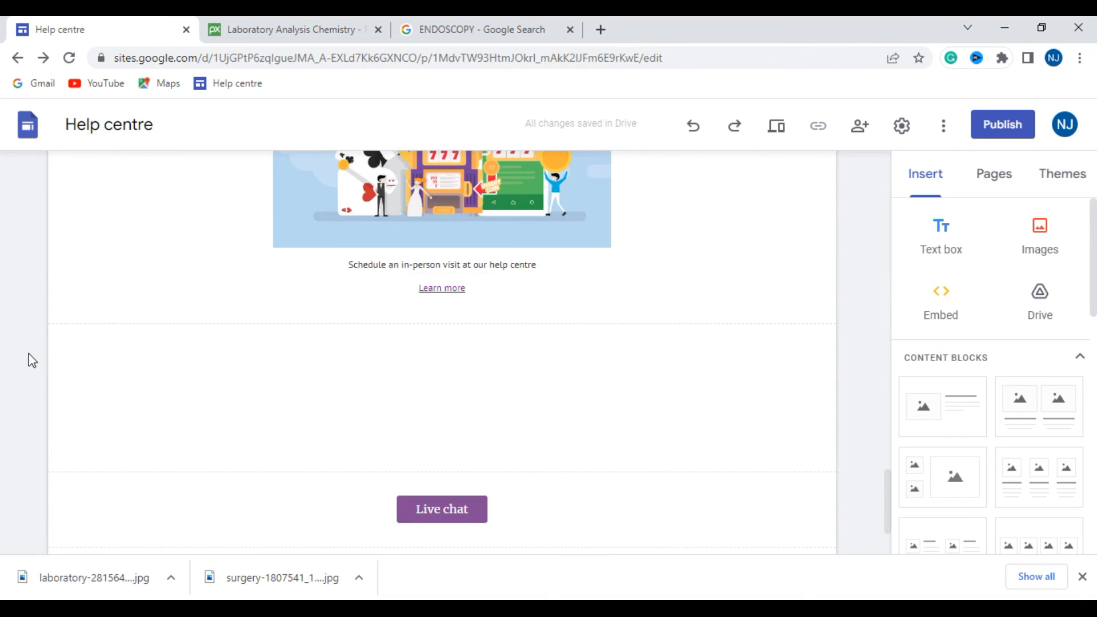
scroll(111, 388, "down", 2)
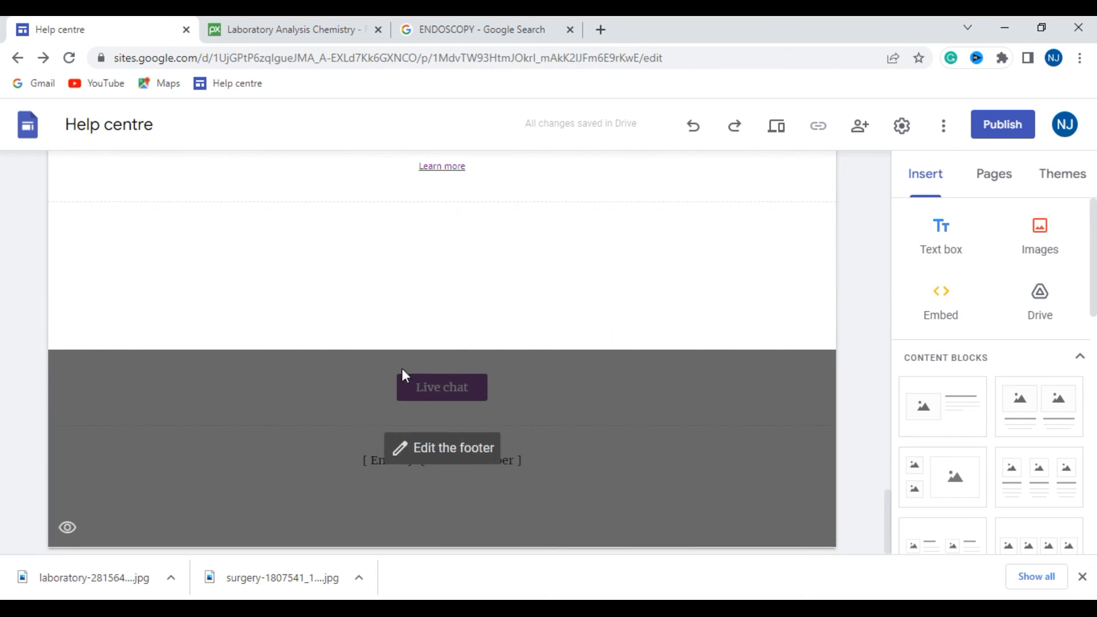
left_click(446, 390)
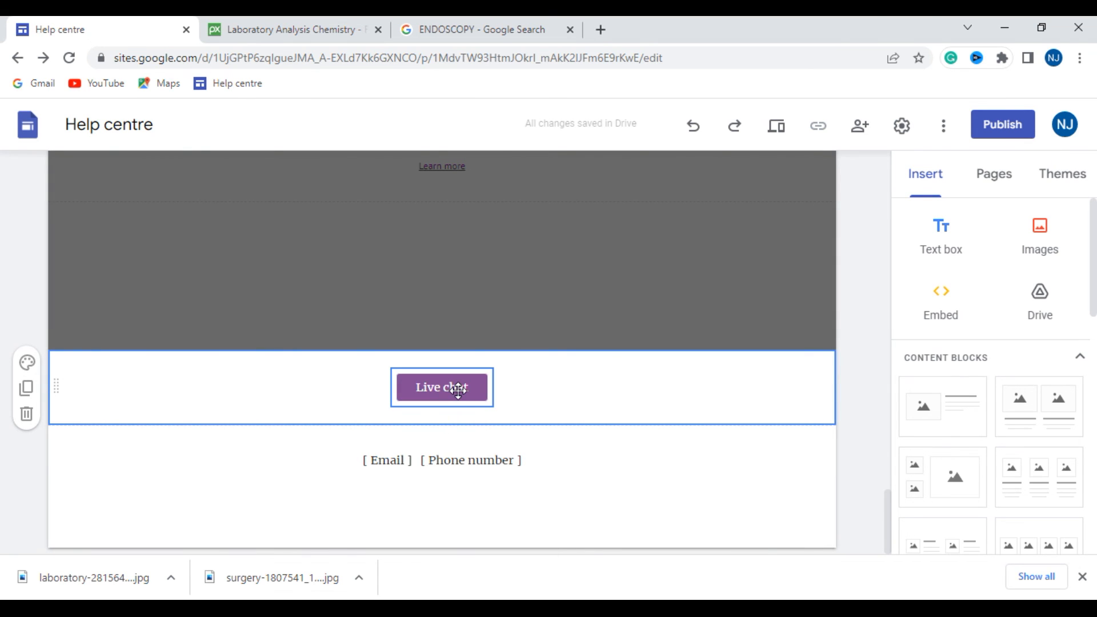
left_click(404, 461)
key("BackSpace")
key("BackSpace")
key("BackSpace")
key("BackSpace")
key("BackSpace")
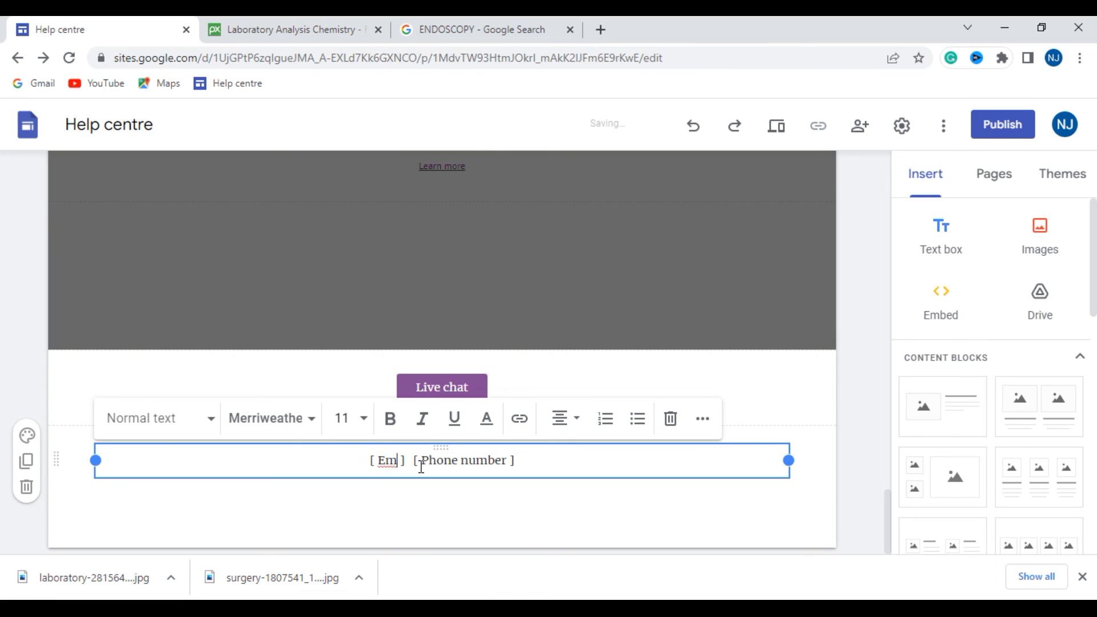
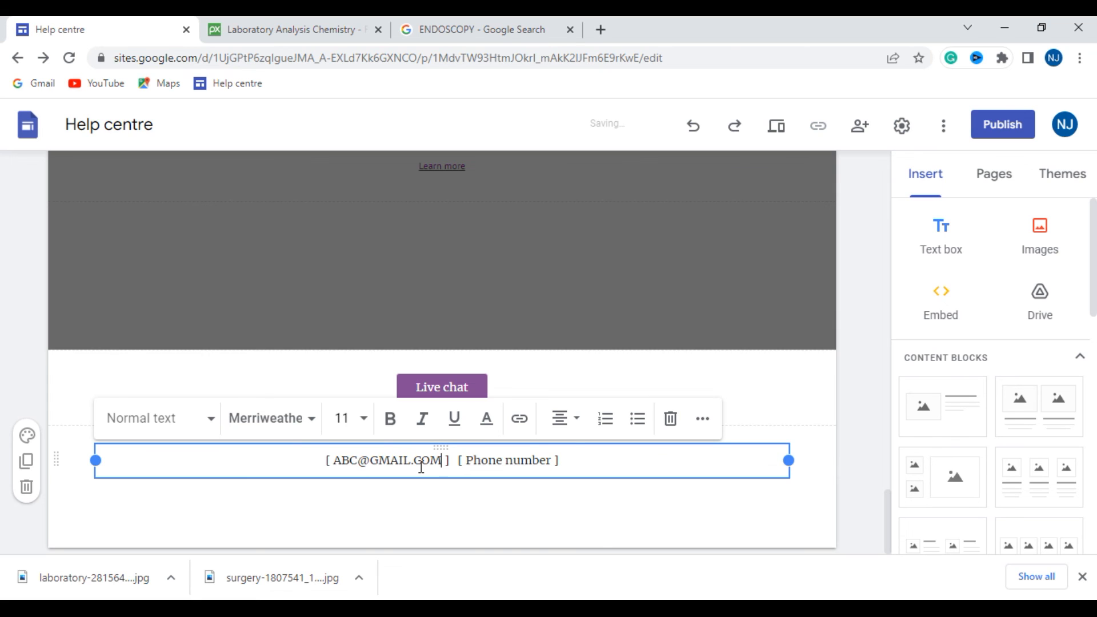
- Replace the Phone number placeholder in the footer with the contact's phone number, keeping the square brackets
left_click(547, 461)
key("BackSpace")
key("BackSpace")
key("BackSpace")
key("BackSpace")
key("BackSpace")
key("BackSpace")
key("BackSpace")
key("BackSpace")
key("BackSpace")
key("BackSpace")
key("BackSpace")
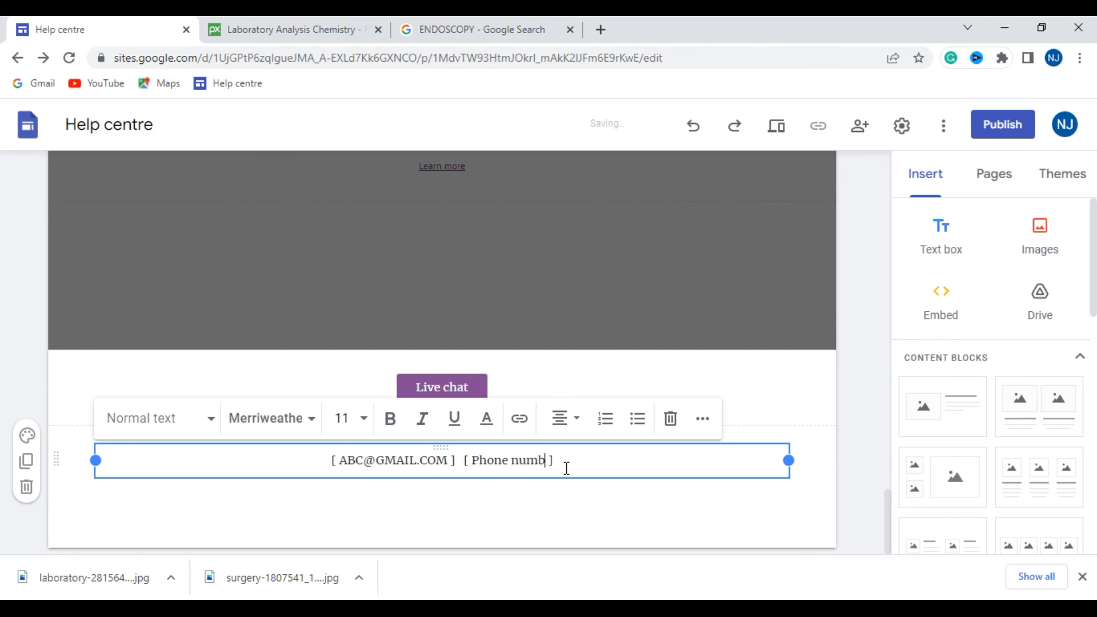
key("BackSpace")
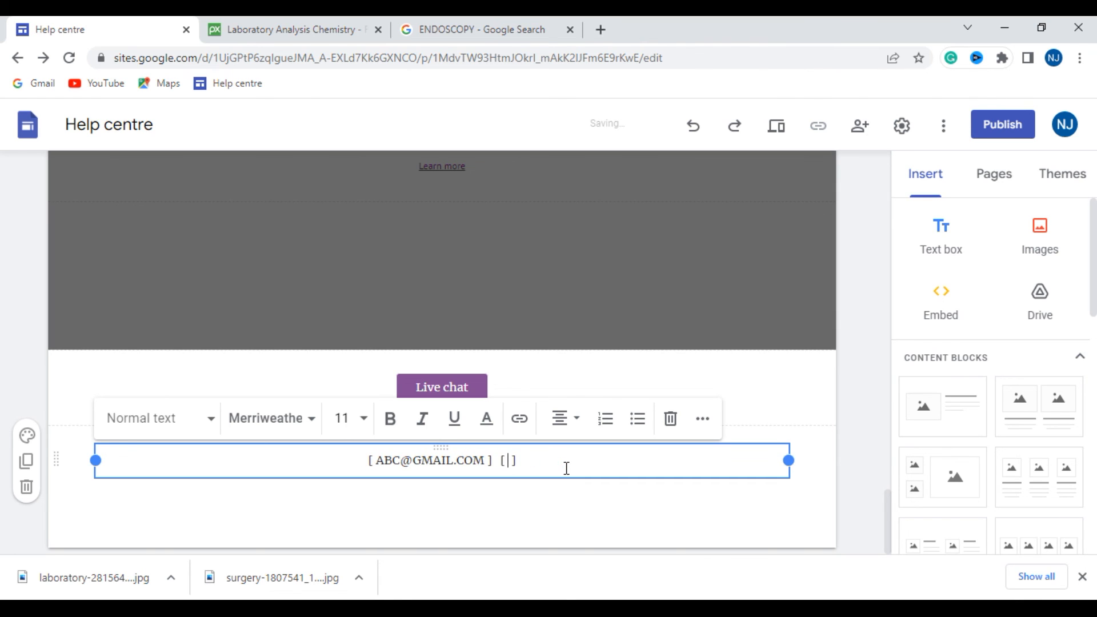
type("123344")
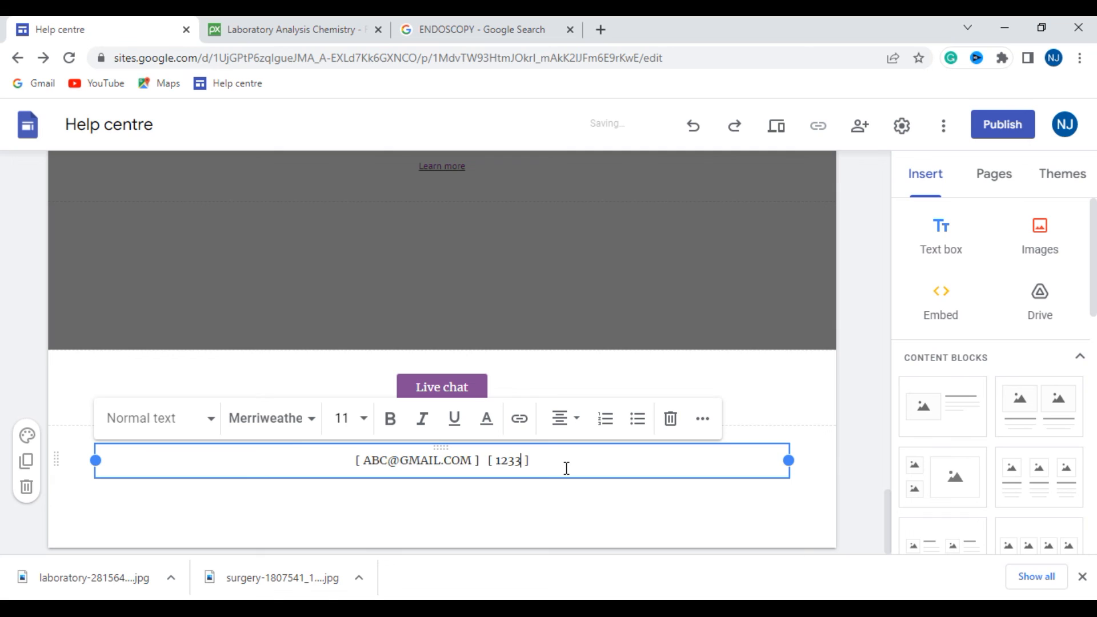
type("44")
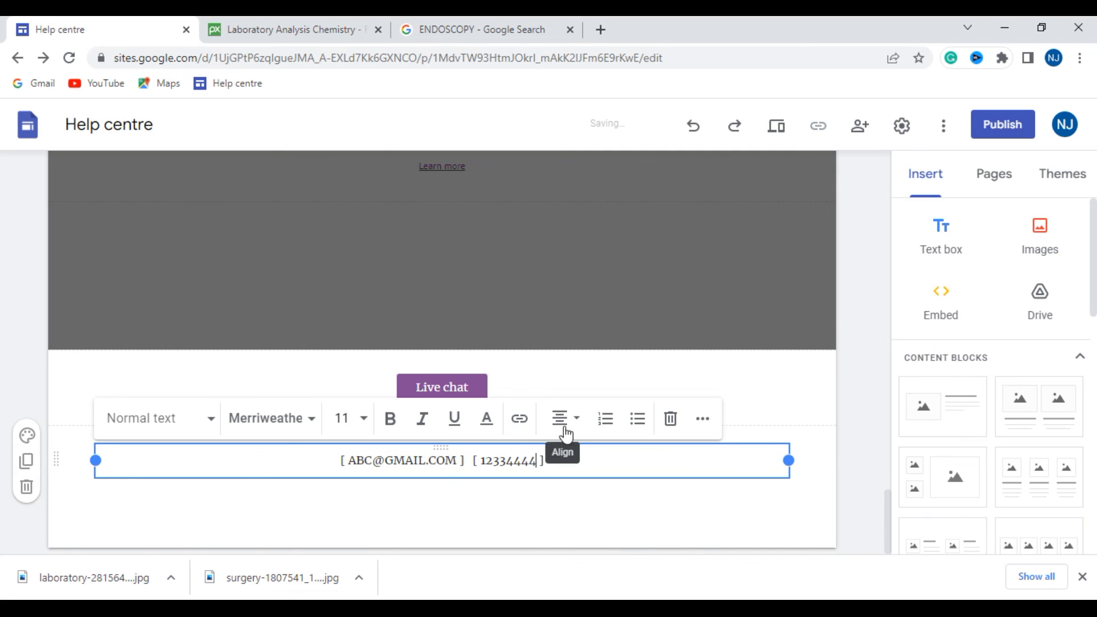
left_click(468, 388)
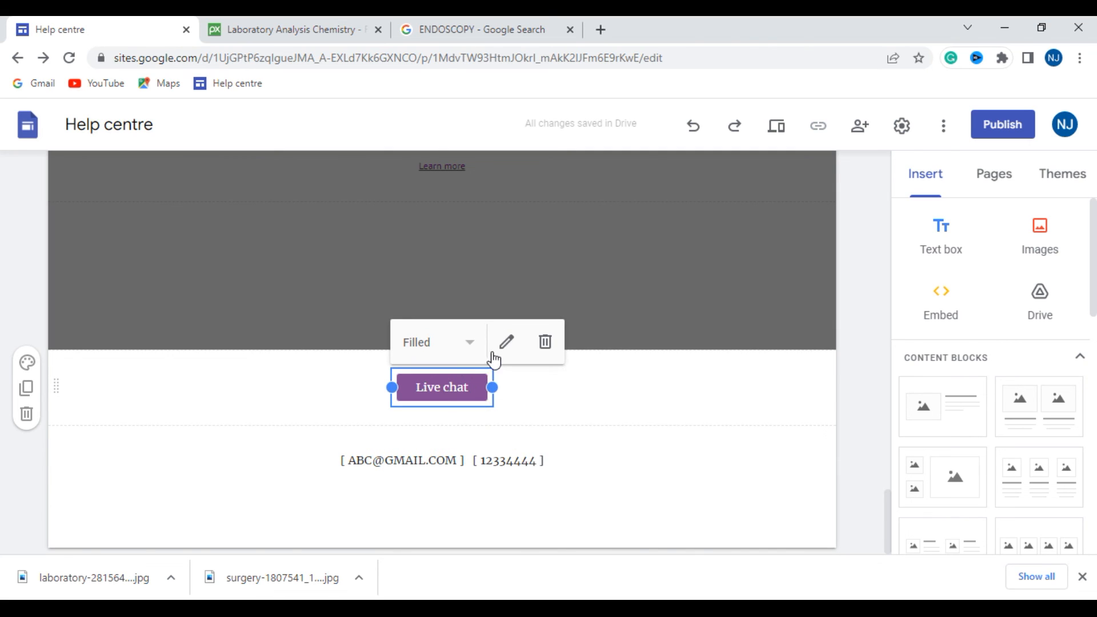
left_click(472, 342)
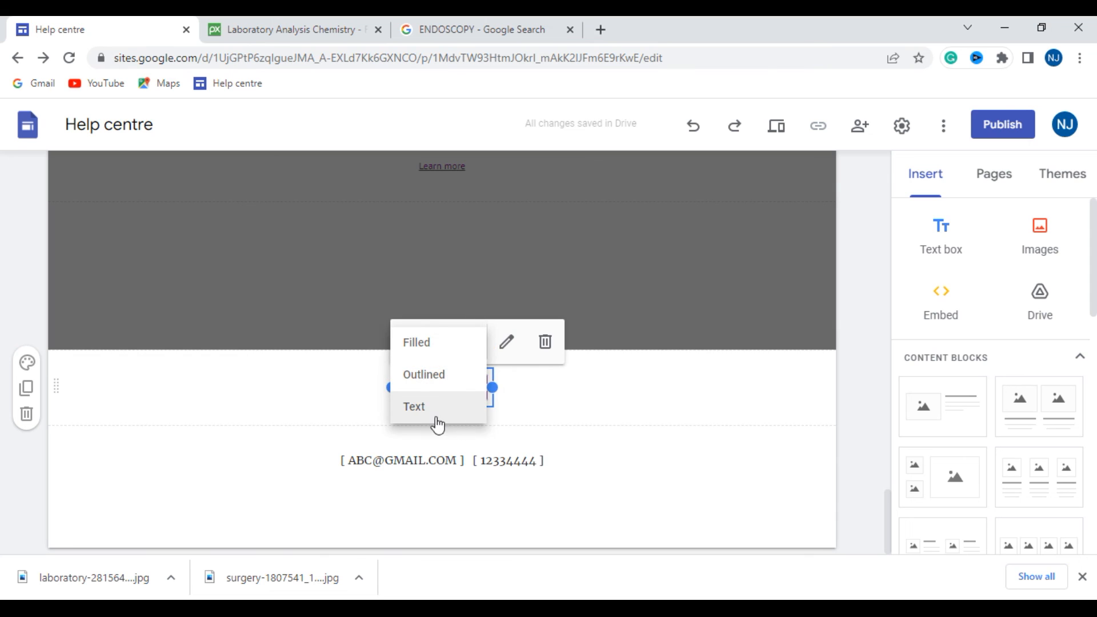
left_click(561, 399)
double_click(472, 384)
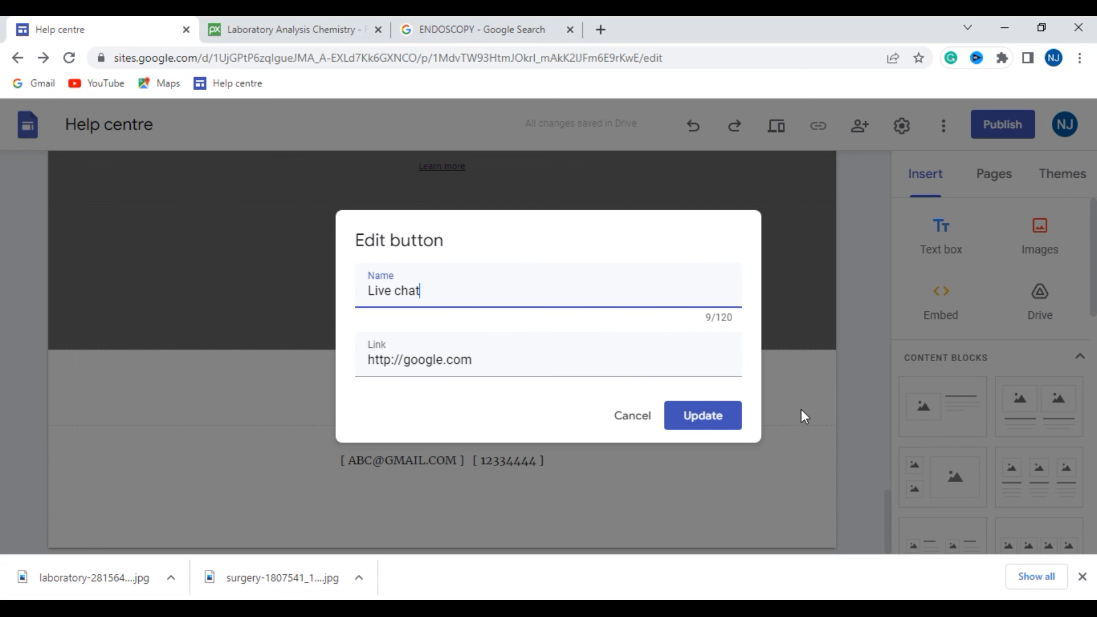
left_click(633, 417)
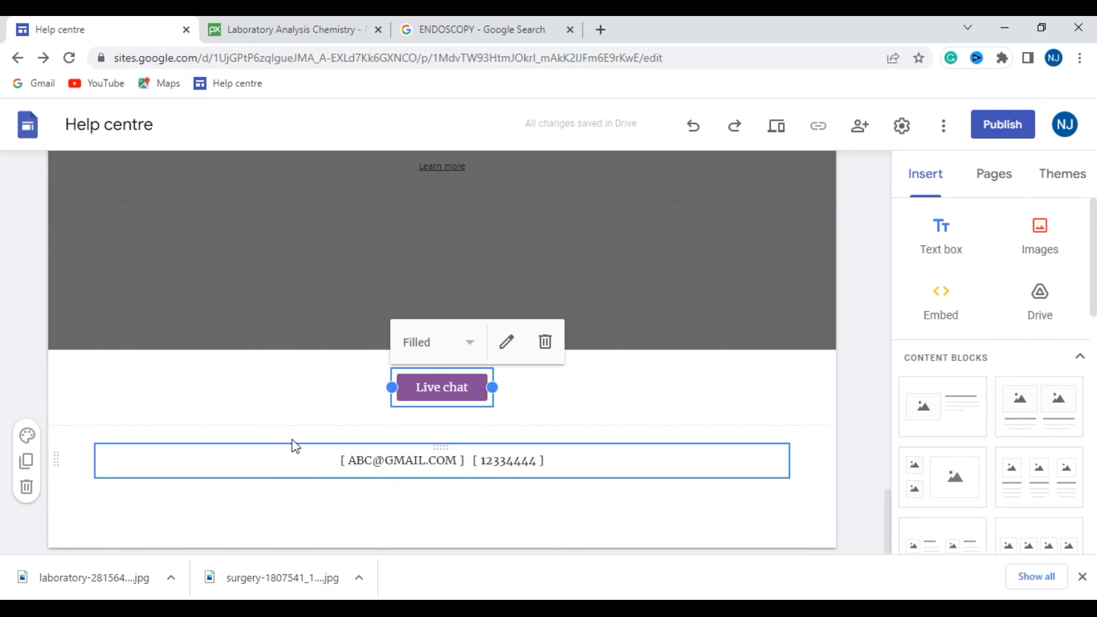
- Leave footer editing and review the page's topic images, Departments list, DENTAL and ENDOSCOPY sections, in-person visit block and footer
scroll(372, 396, "up", 5)
scroll(366, 391, "down", 2)
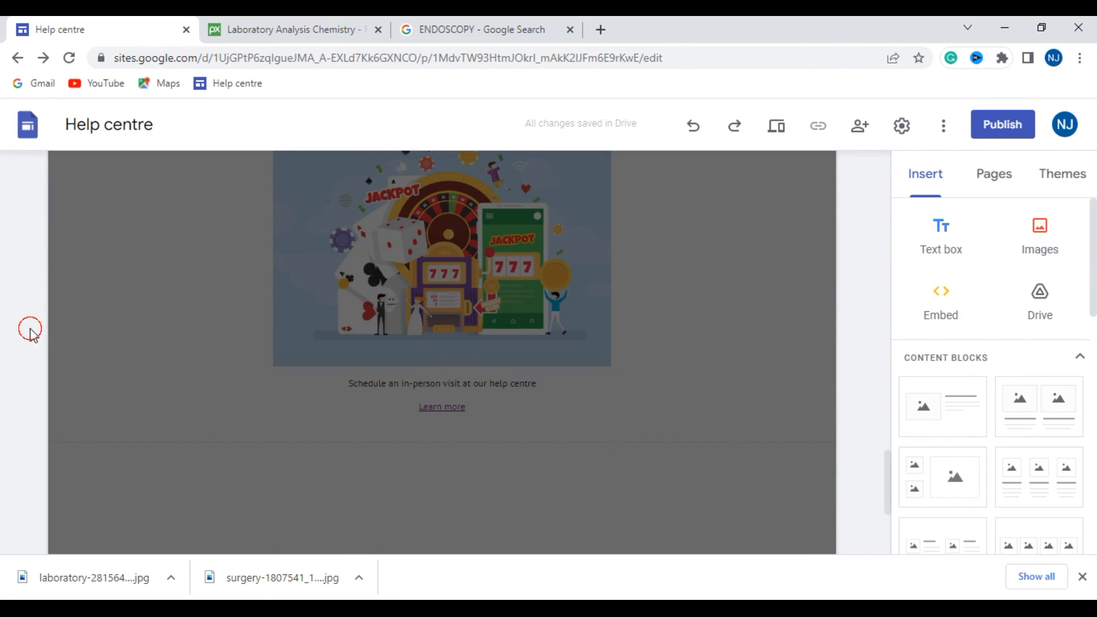
scroll(32, 327, "up", 6)
scroll(152, 272, "up", 4)
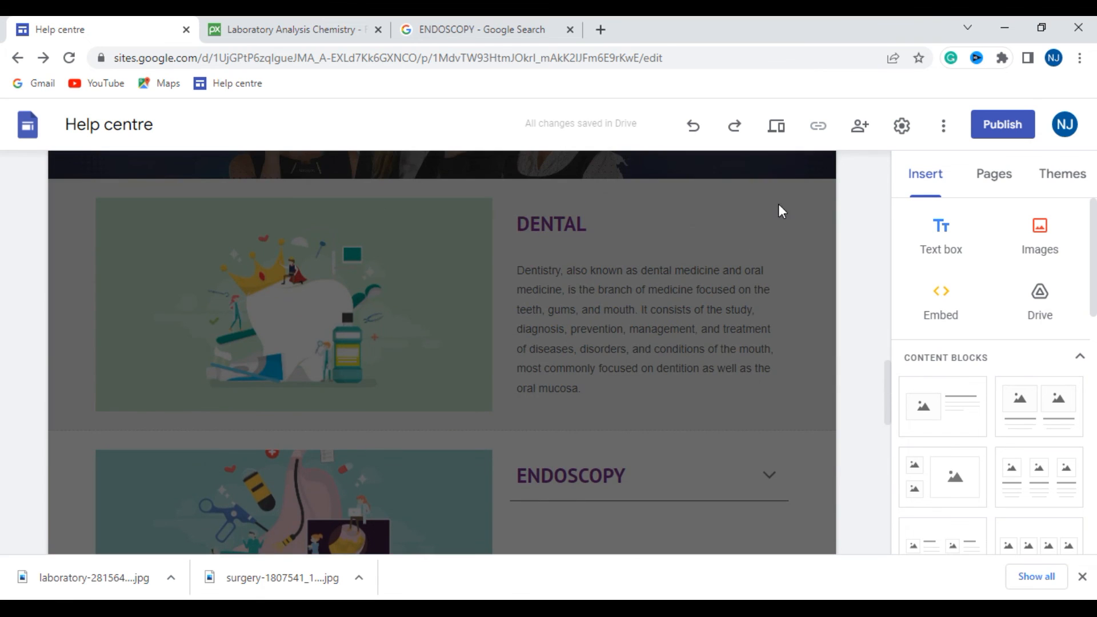
left_click(783, 311)
scroll(493, 327, "up", 7)
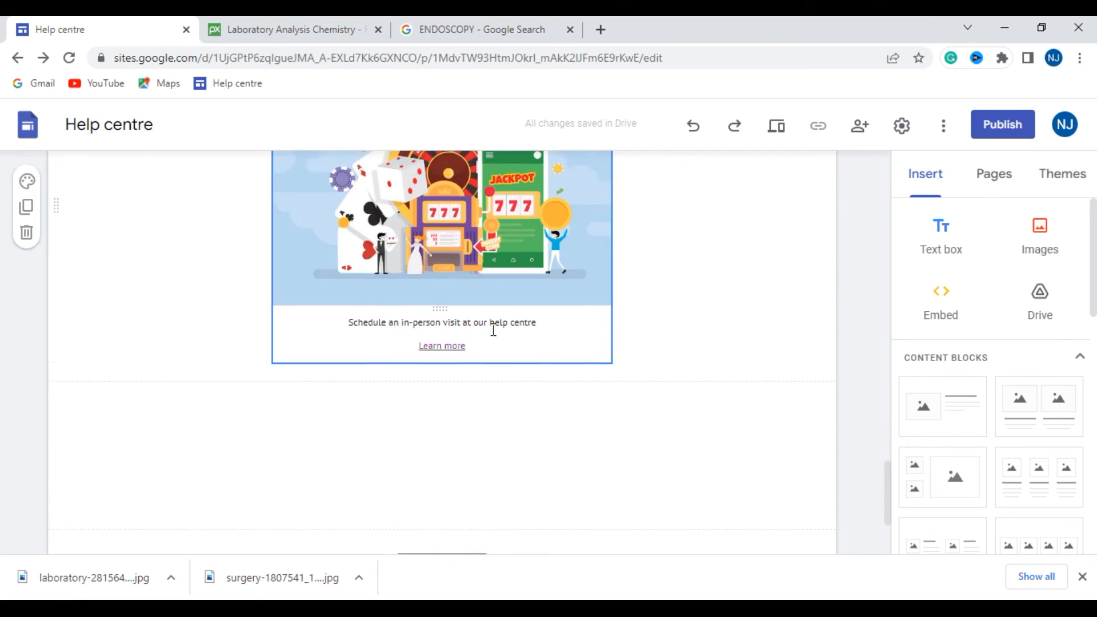
scroll(481, 331, "up", 15)
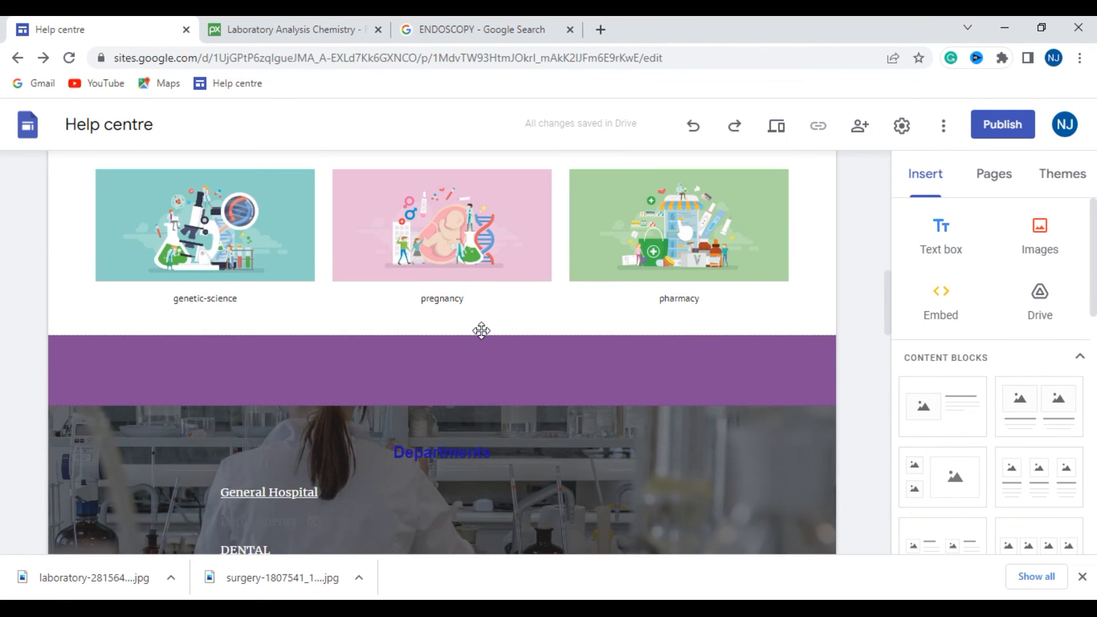
scroll(482, 331, "down", 10)
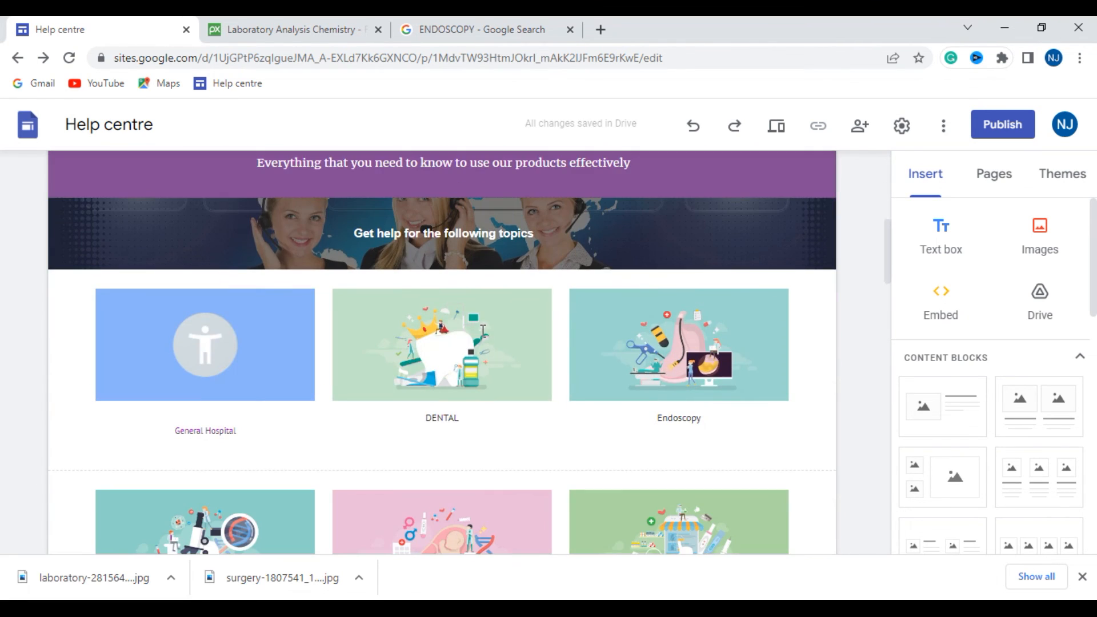
scroll(481, 330, "down", 8)
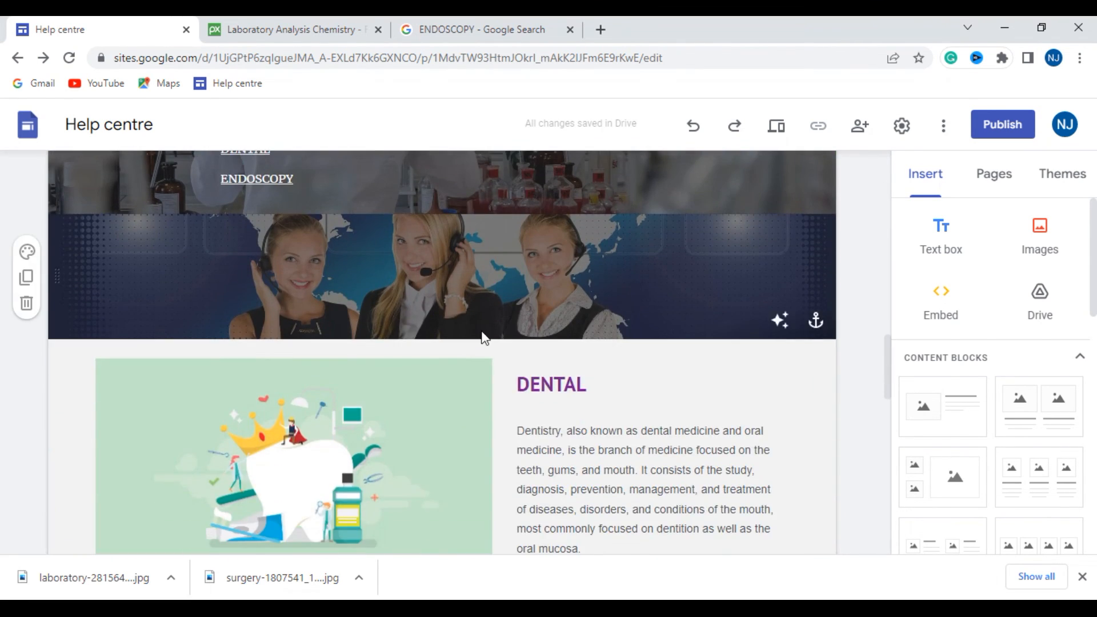
scroll(482, 331, "up", 3)
scroll(482, 330, "down", 6)
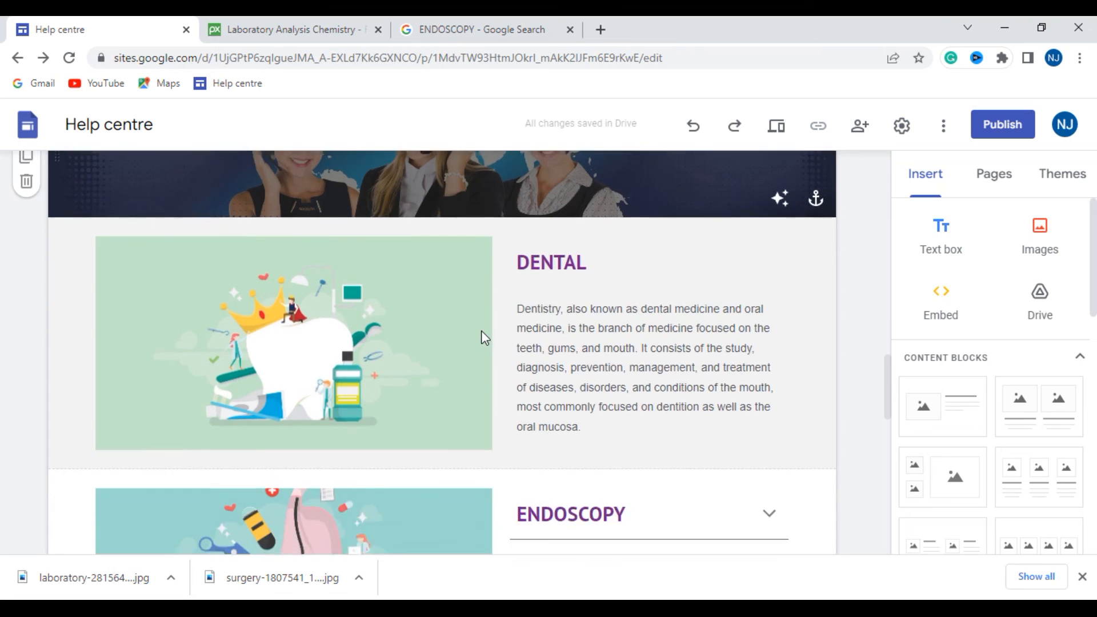
scroll(481, 330, "up", 6)
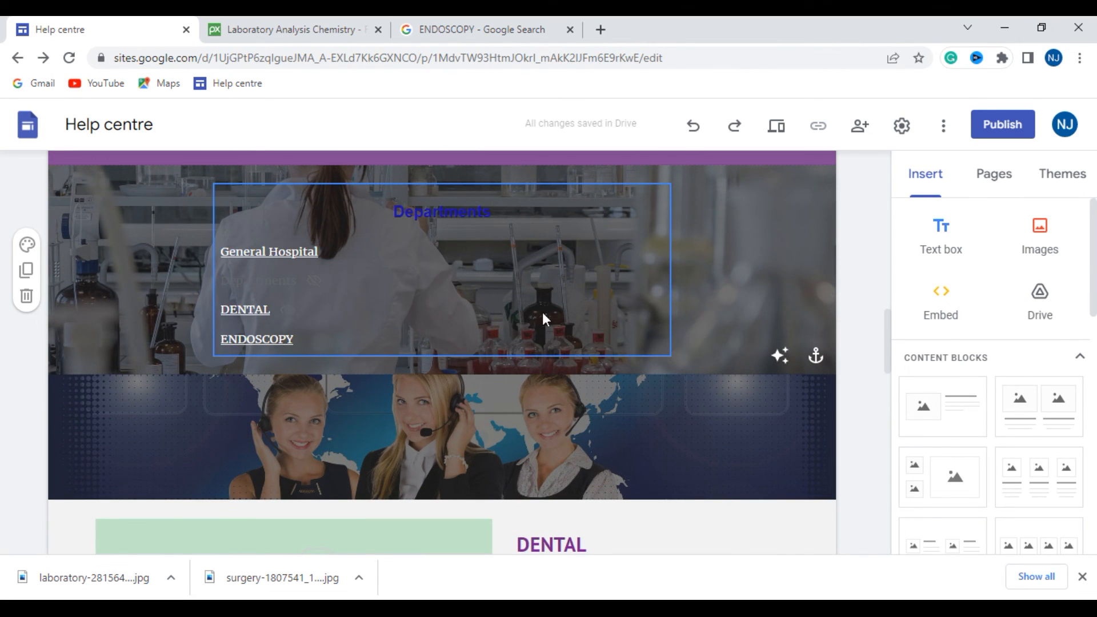
left_click(456, 216)
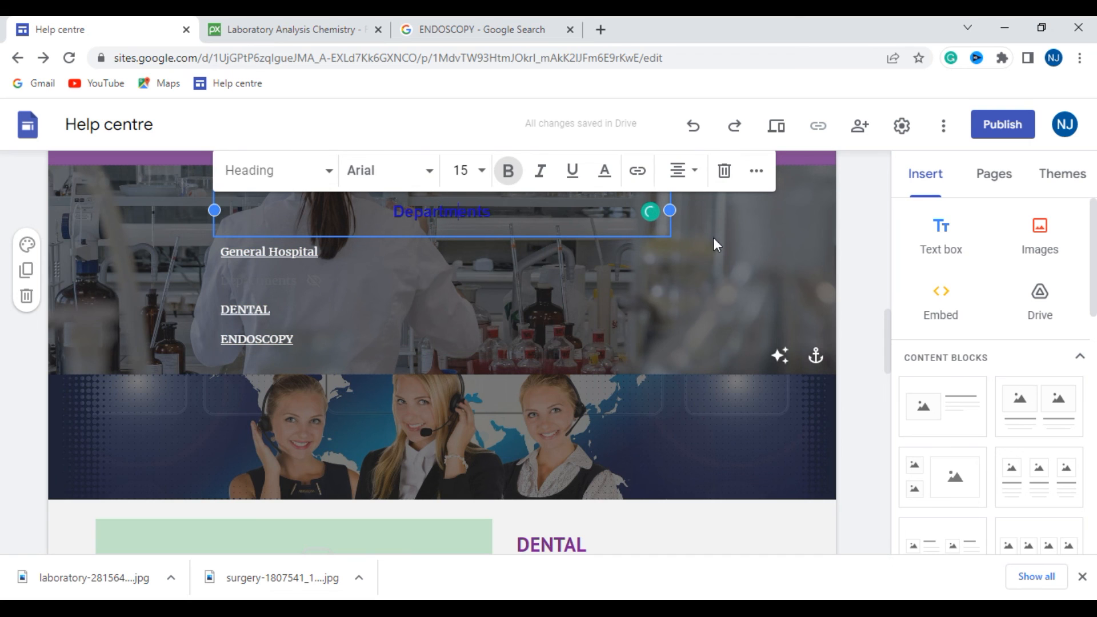
scroll(757, 362, "down", 15)
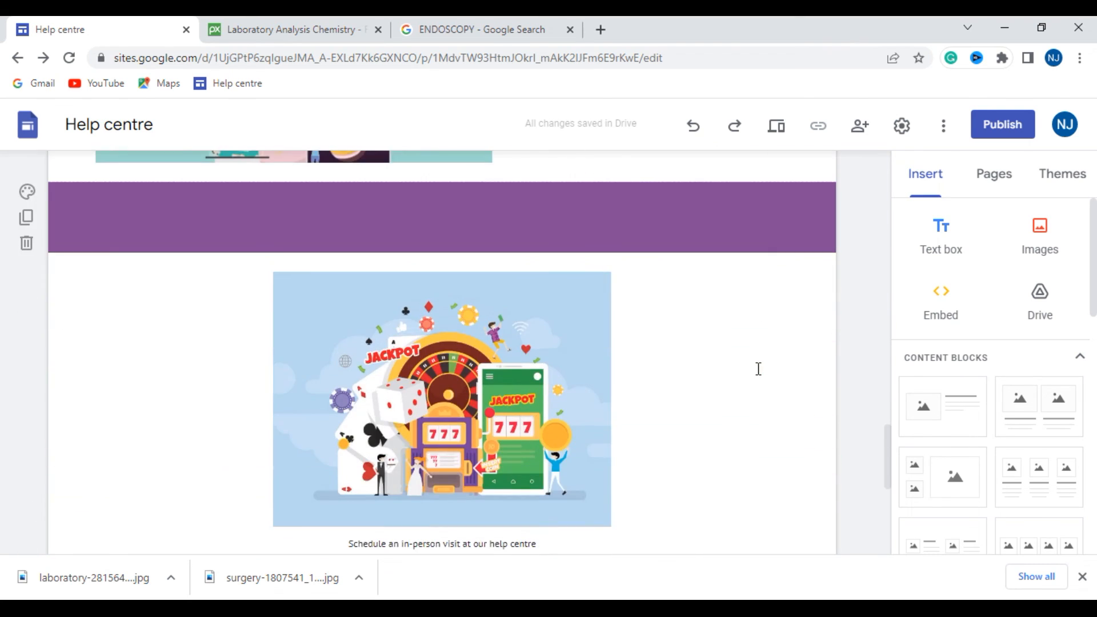
scroll(761, 374, "down", 4)
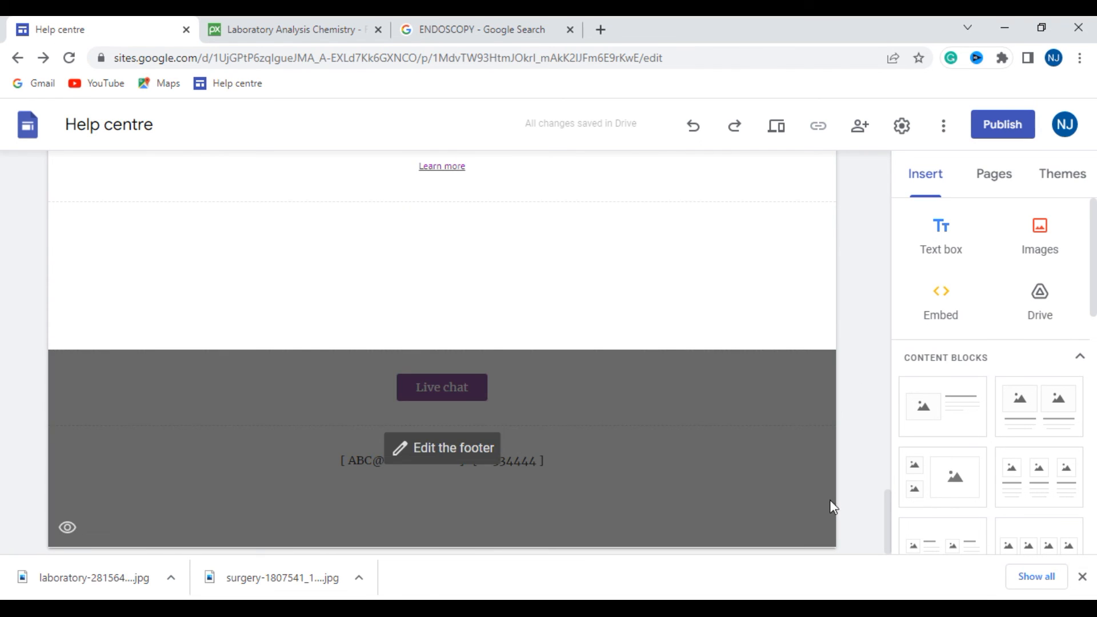
scroll(889, 289, "up", 3)
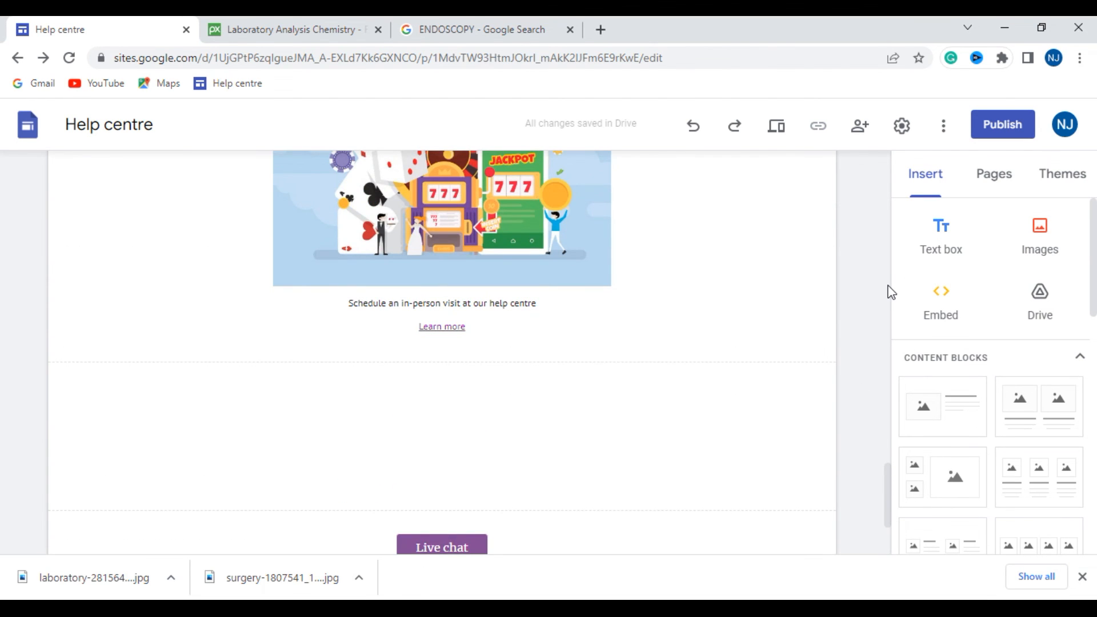
scroll(694, 321, "up", 10)
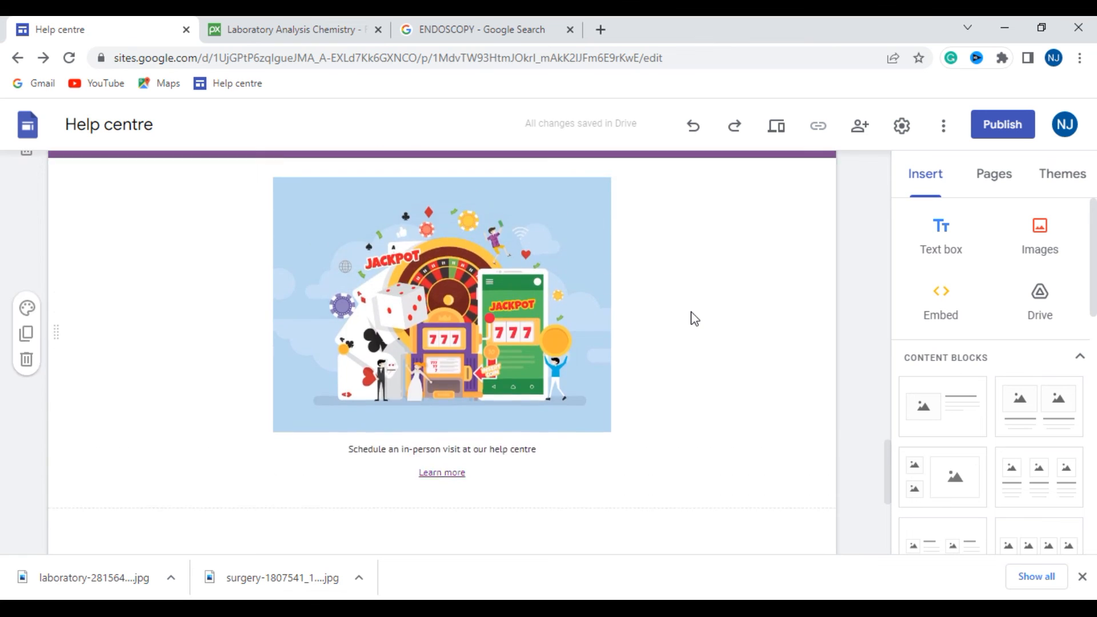
scroll(694, 311, "up", 4)
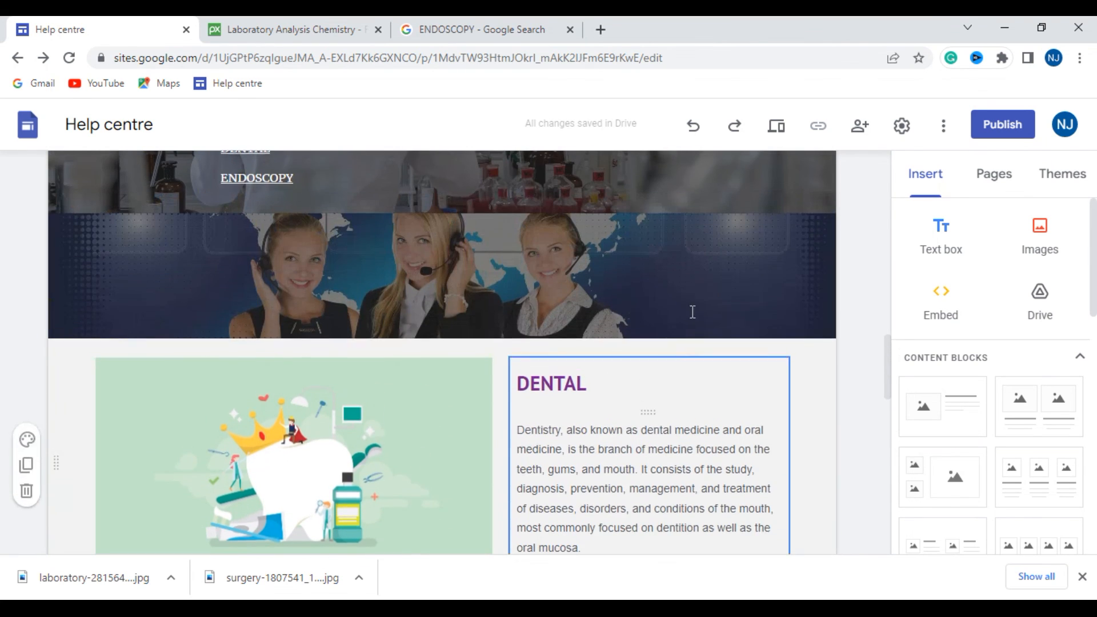